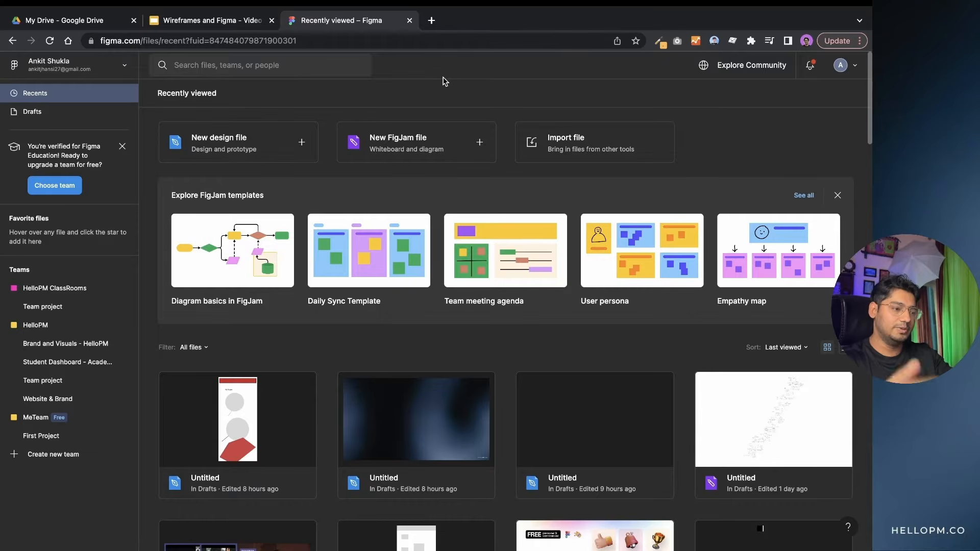
- Create a new design file from the recent files page
scroll(427, 278, "down", 3)
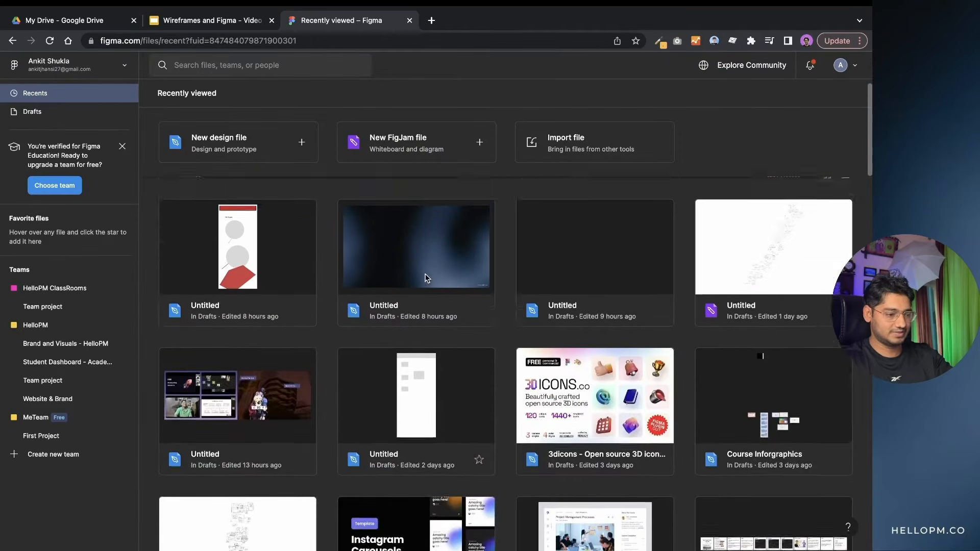
scroll(424, 275, "up", 4)
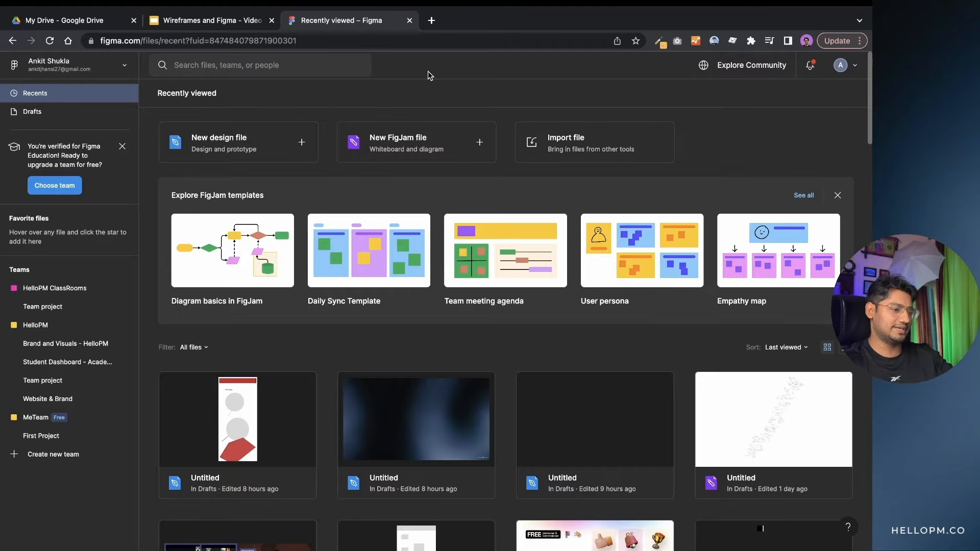
left_click(231, 148)
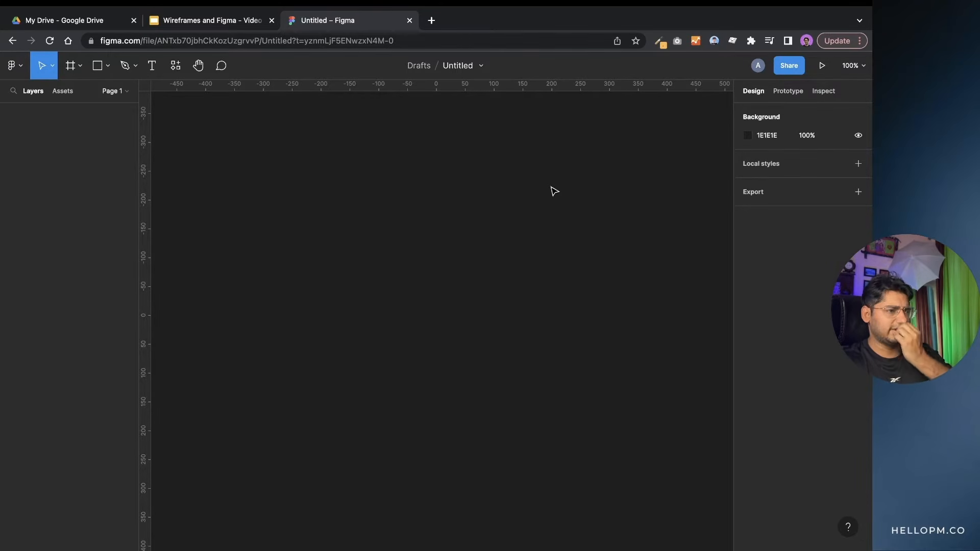
- Add a MacBook Pro 14" desktop frame to the canvas and move it to about X -875, Y -510
left_click(80, 65)
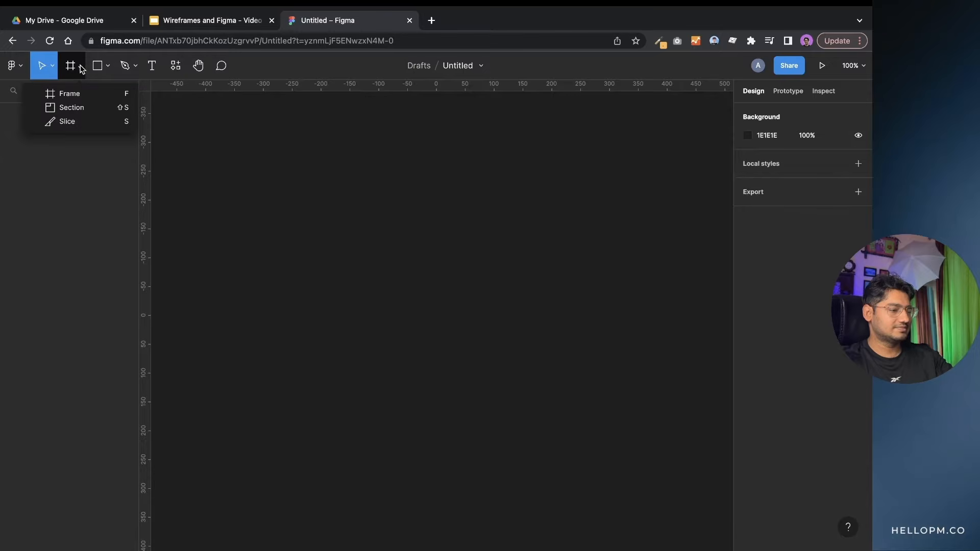
left_click(77, 94)
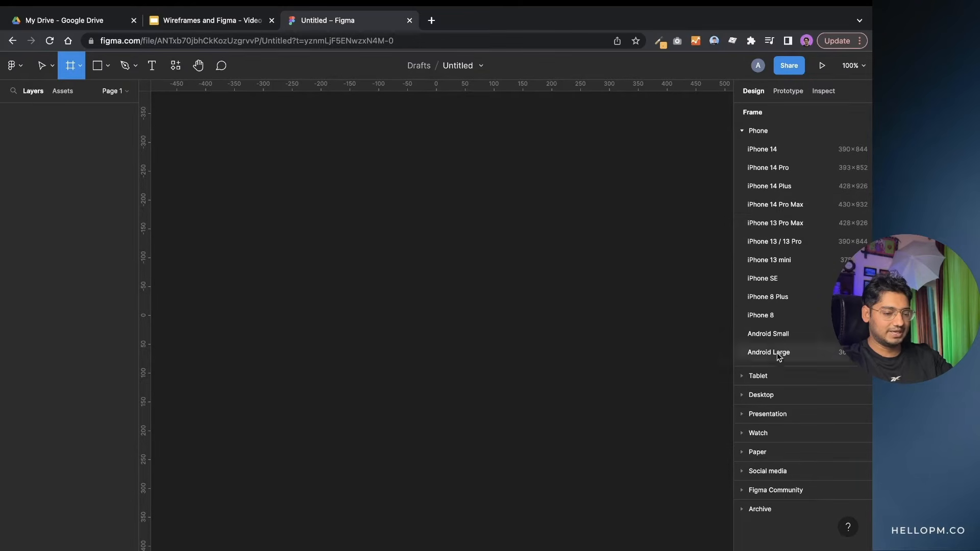
left_click(772, 395)
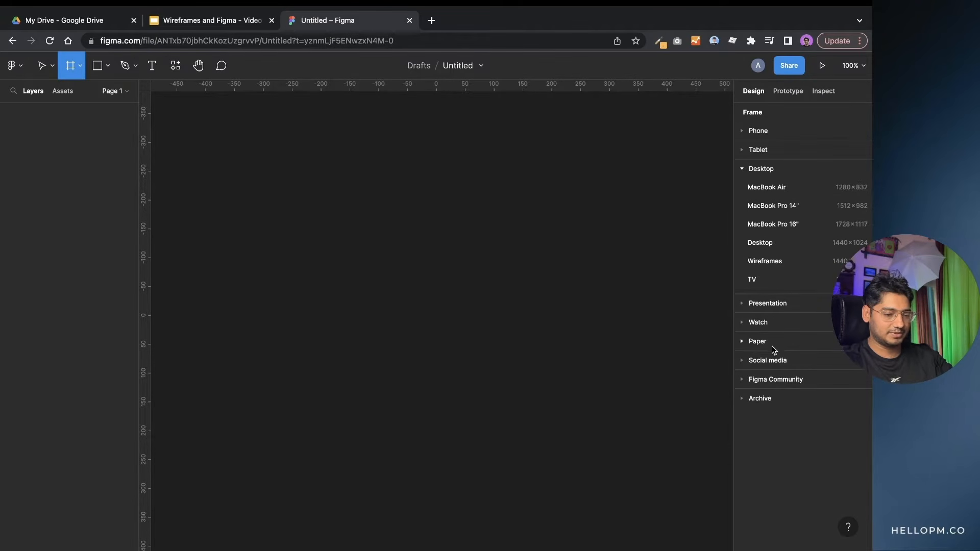
left_click(784, 206)
scroll(549, 249, "down", 5)
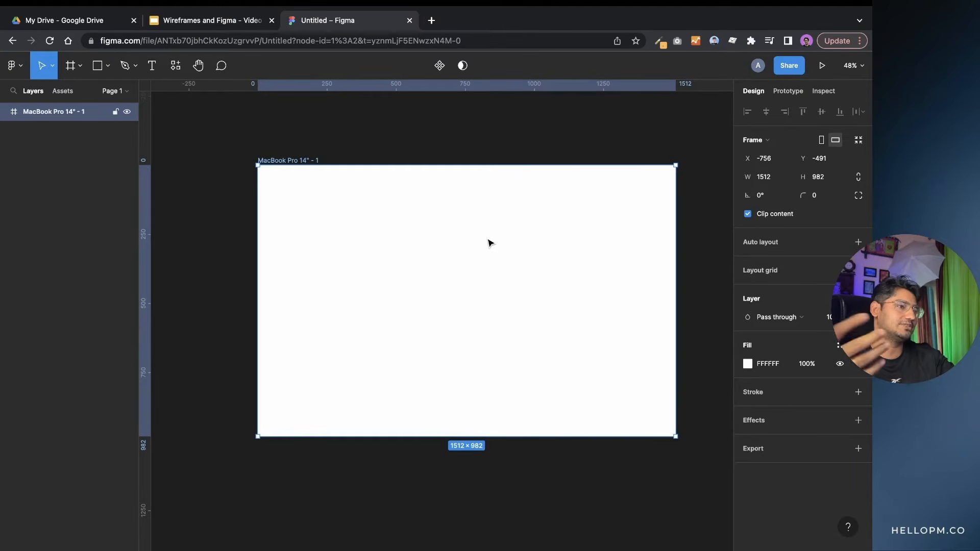
left_click(470, 135)
left_click_drag(432, 202, 400, 197)
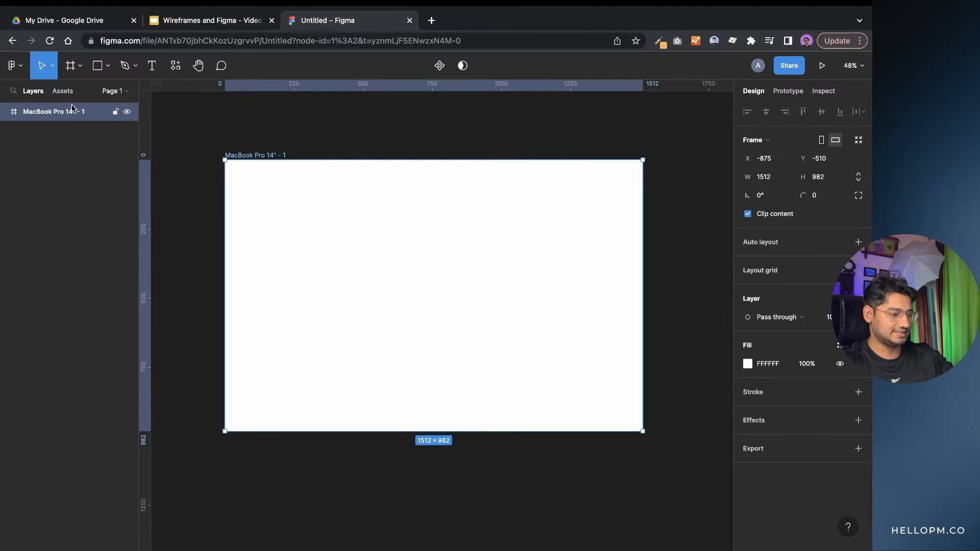
- Add a second page to the file and return to Page 1
left_click(126, 92)
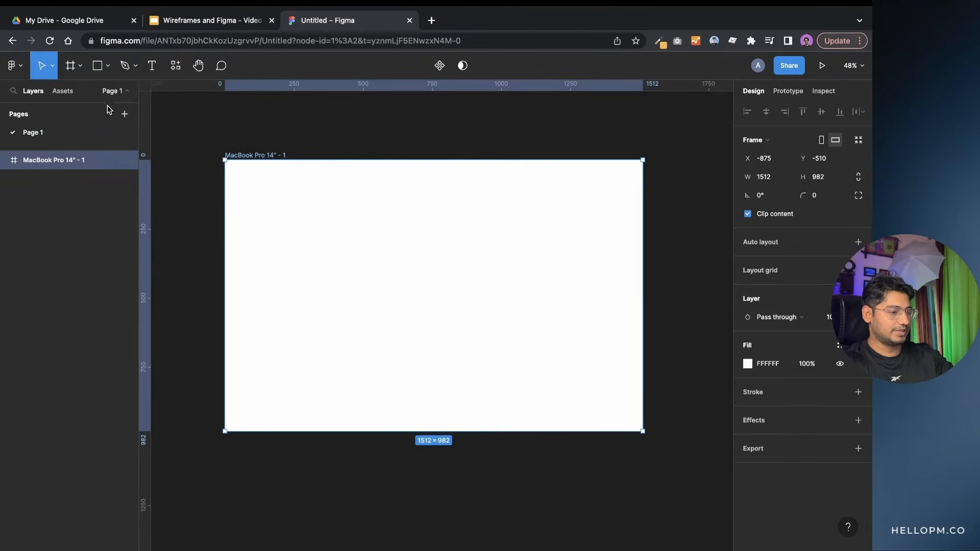
left_click(122, 114)
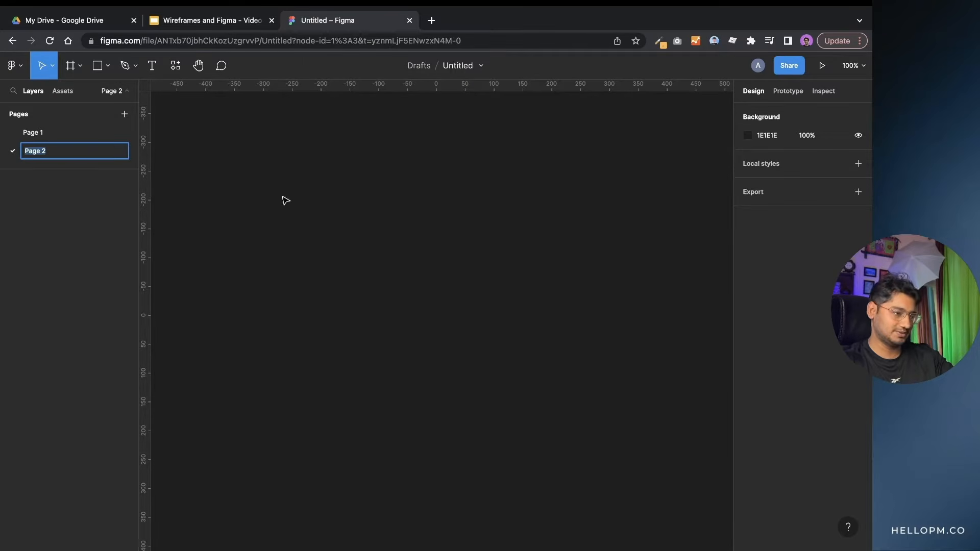
left_click(60, 137)
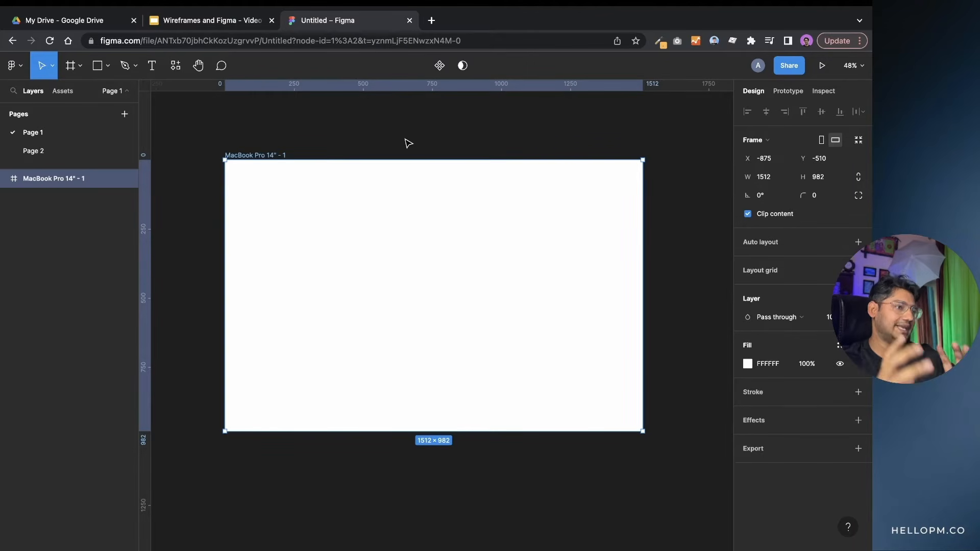
left_click(80, 67)
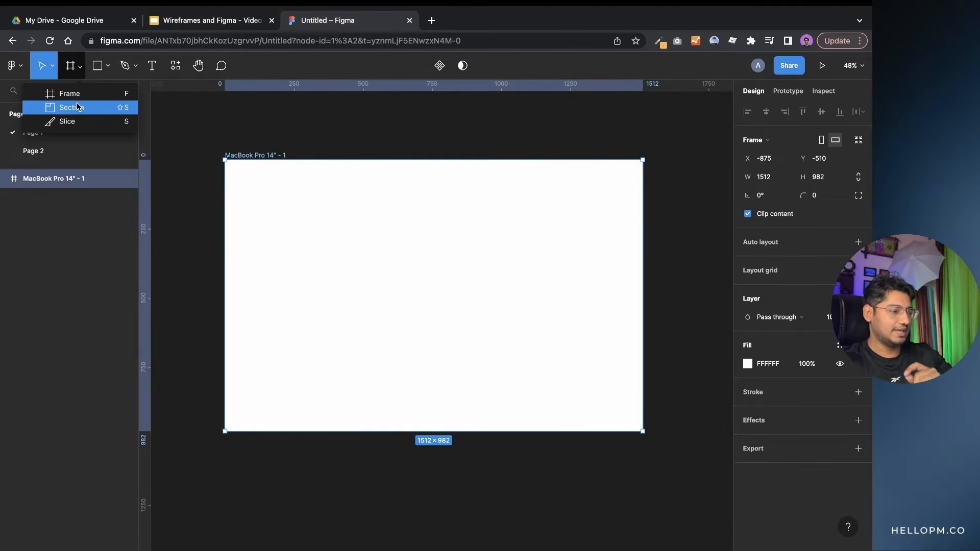
left_click(383, 120)
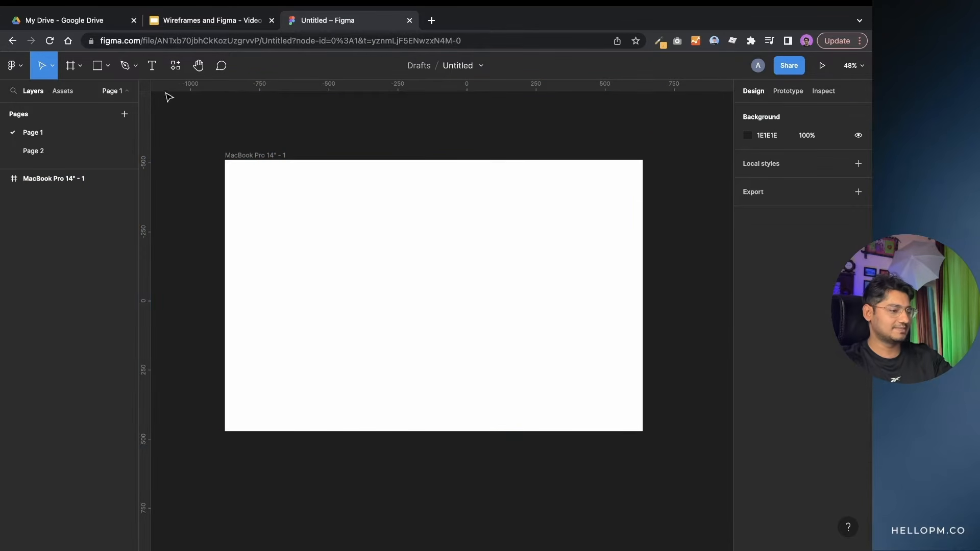
- Draw a wide rectangle of about 1303 × 146 along the upper part of the MacBook Pro frame
left_click(110, 67)
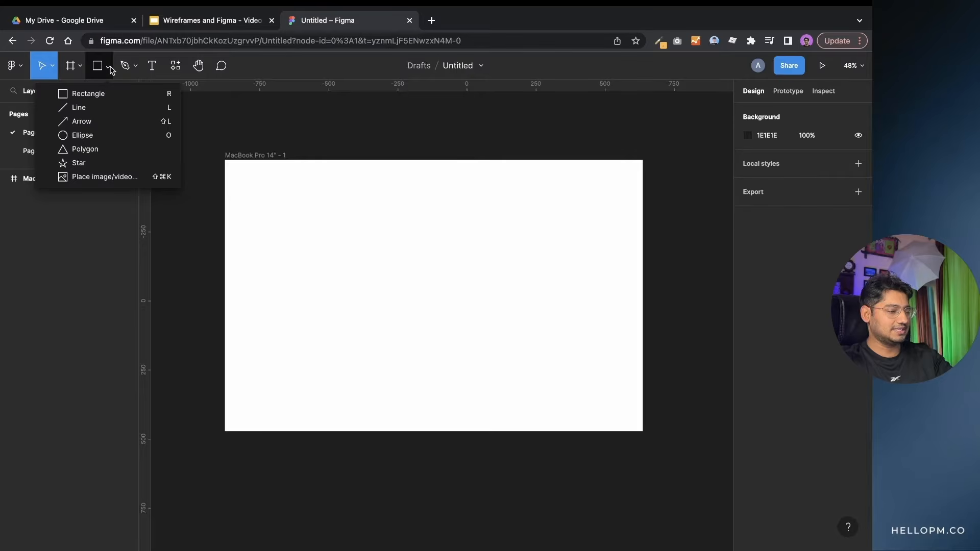
left_click(101, 95)
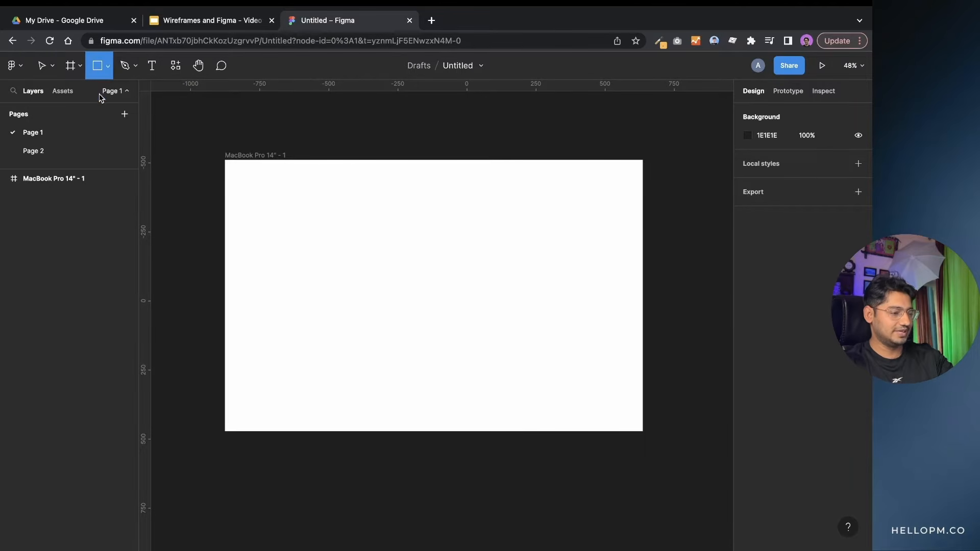
left_click_drag(249, 174, 610, 215)
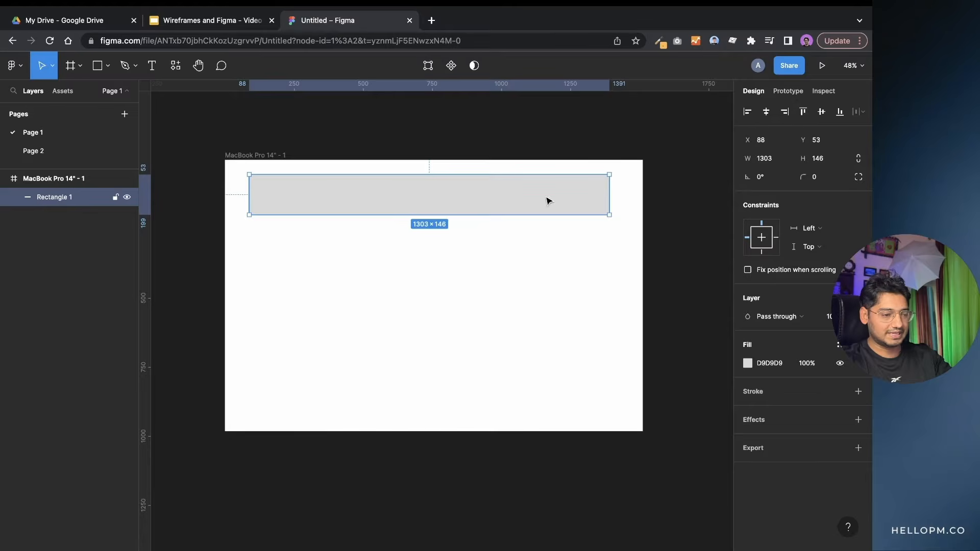
left_click(551, 134)
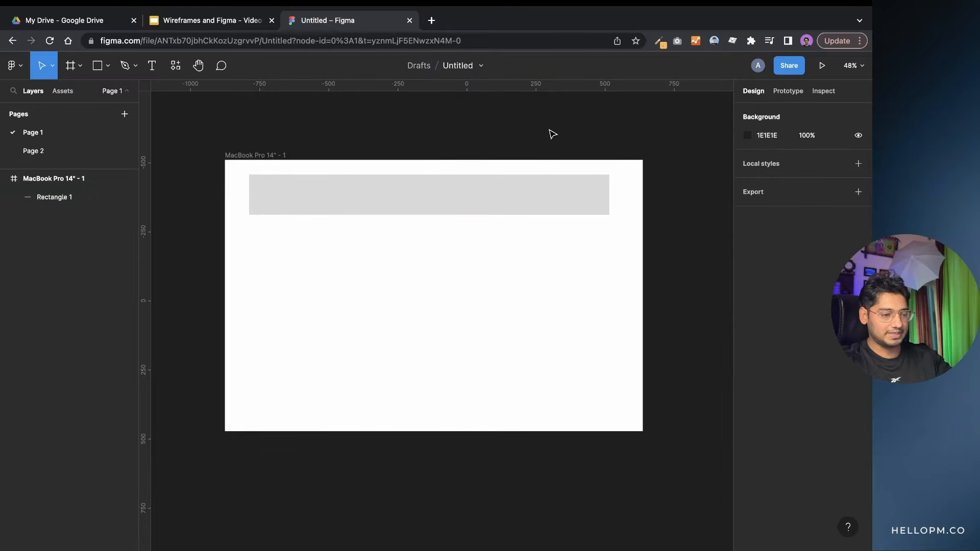
- Set the rectangle's height to 183
left_click(494, 195)
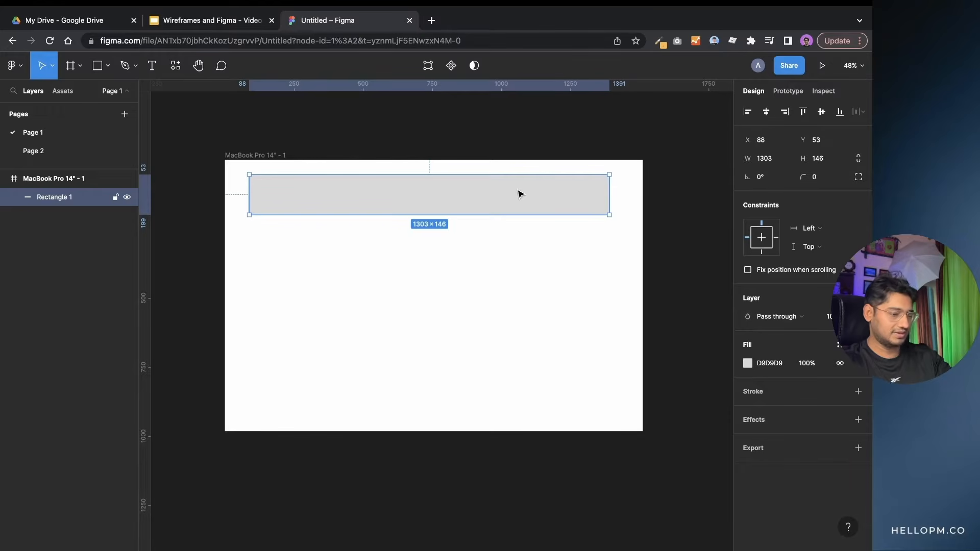
left_click(257, 159)
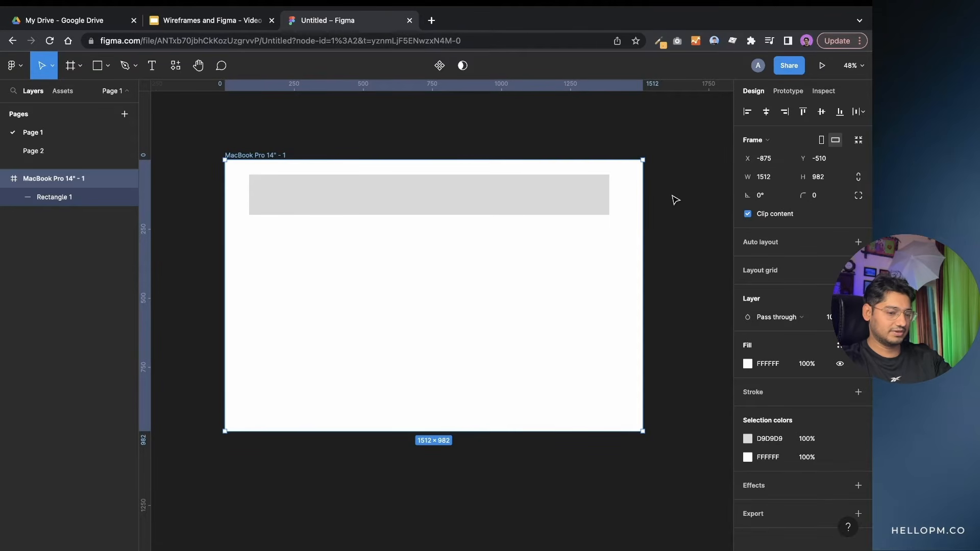
left_click(370, 198)
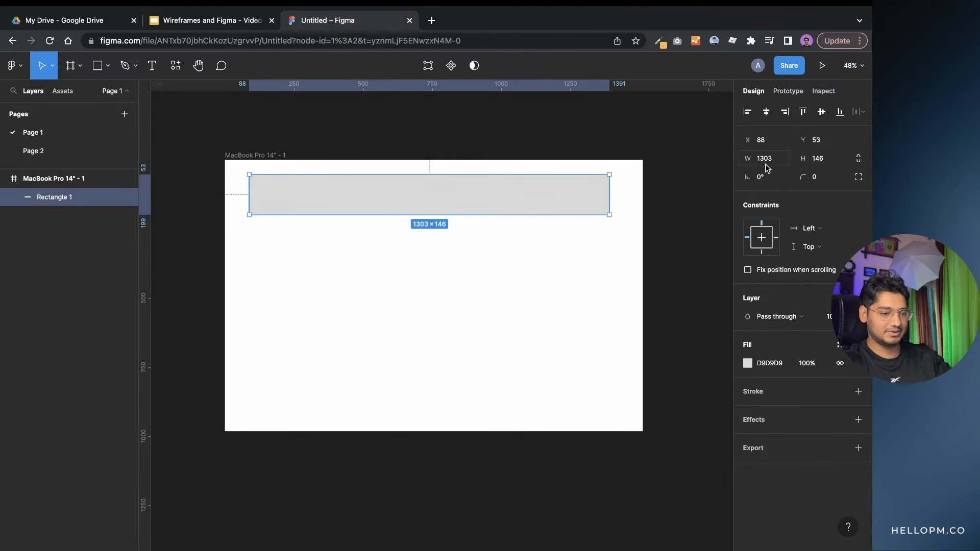
left_click(822, 159)
key("Up")
key("Up")
key("Up")
key("Up")
key("Up")
key("Up")
key("Up")
key("Up")
key("Up")
key("Up")
key("Up")
key("Up")
key("Up")
key("Up")
key("Up")
key("Up")
key("Up")
key("Up")
key("Up")
key("Up")
key("Up")
key("Up")
key("Up")
key("Up")
key("Up")
key("Up")
key("Up")
key("Up")
key("Up")
key("Up")
key("Up")
key("Up")
left_click(513, 207)
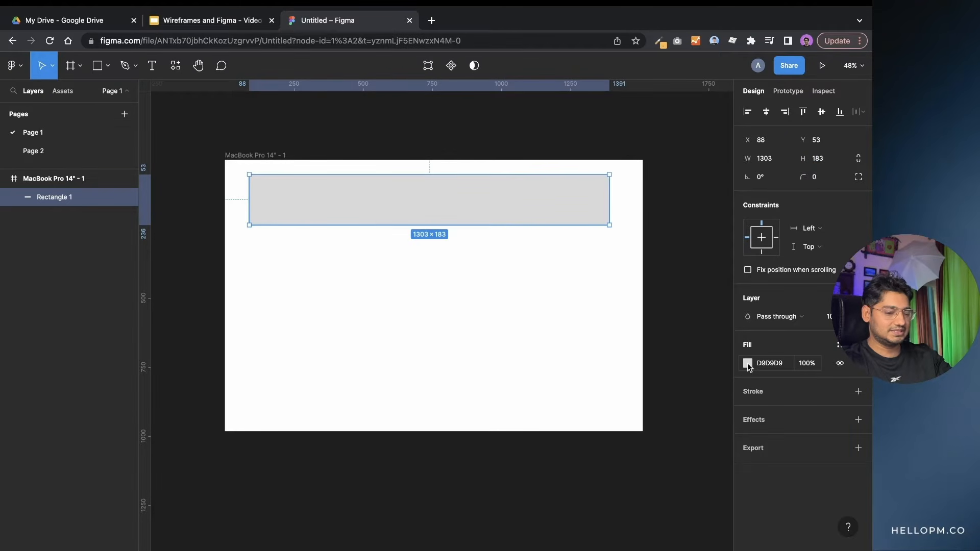
- Change the rectangle's solid fill colour to red D92A2A
left_click(748, 363)
left_click_drag(700, 332, 704, 291)
left_click(722, 251)
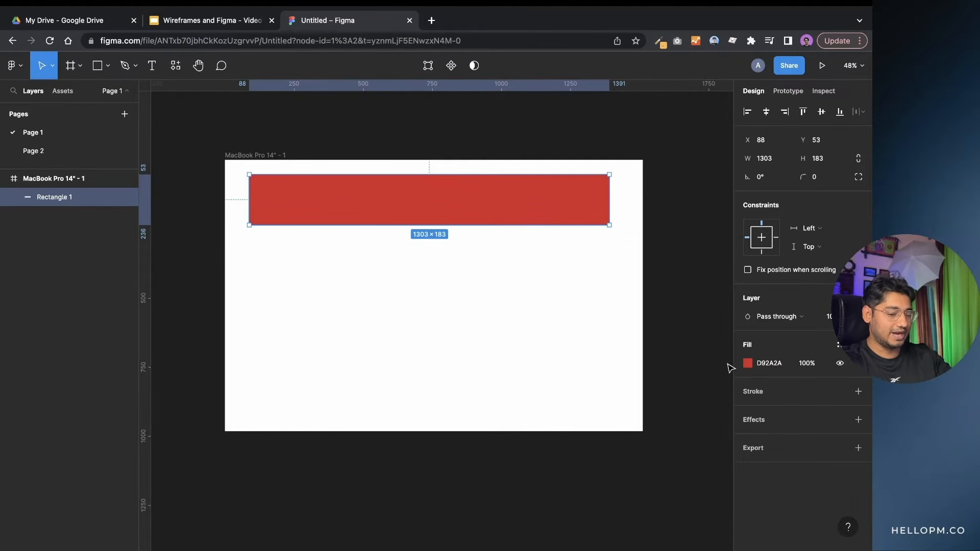
- Add an inside stroke to the red rectangle and set its thickness to 16
left_click(857, 391)
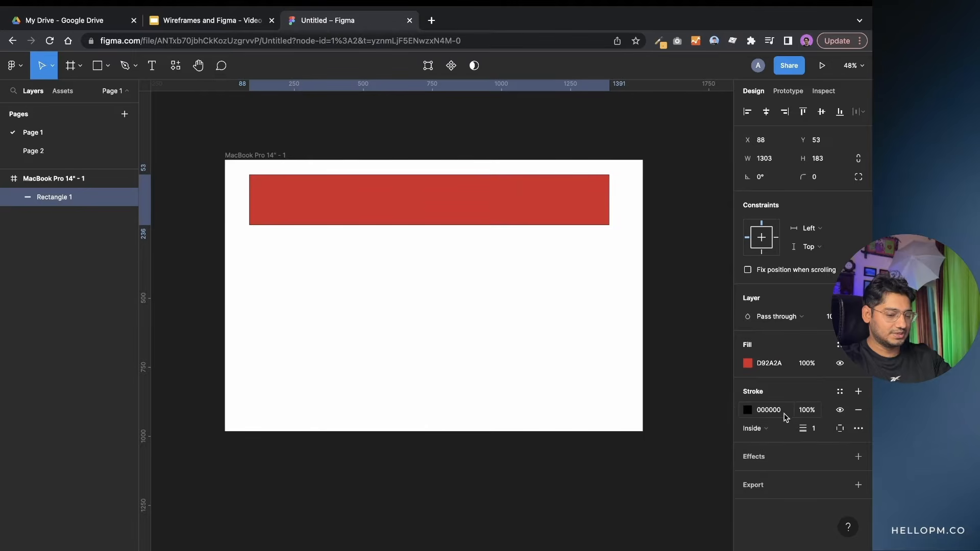
left_click(815, 432)
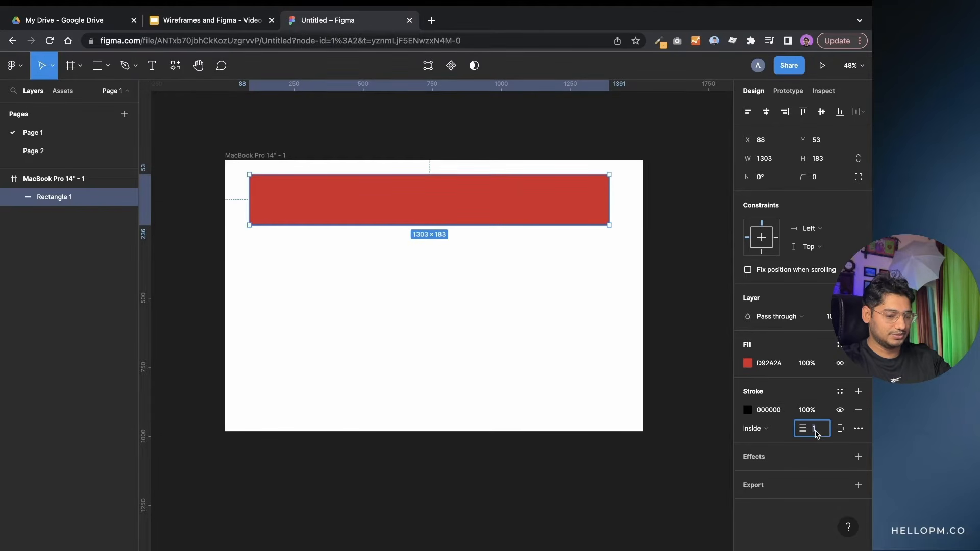
key("Up")
key("Up")
key("Up")
key("Up")
key("Up")
key("Up")
key("Up")
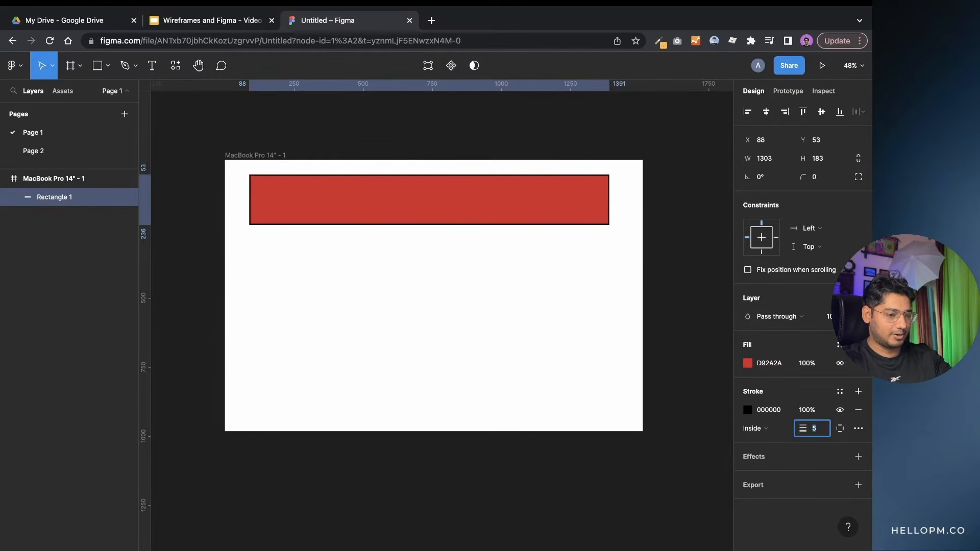
key("Up")
key("Up")
key("Up")
key("Up")
key("Up")
key("Up")
key("Up")
key("Up")
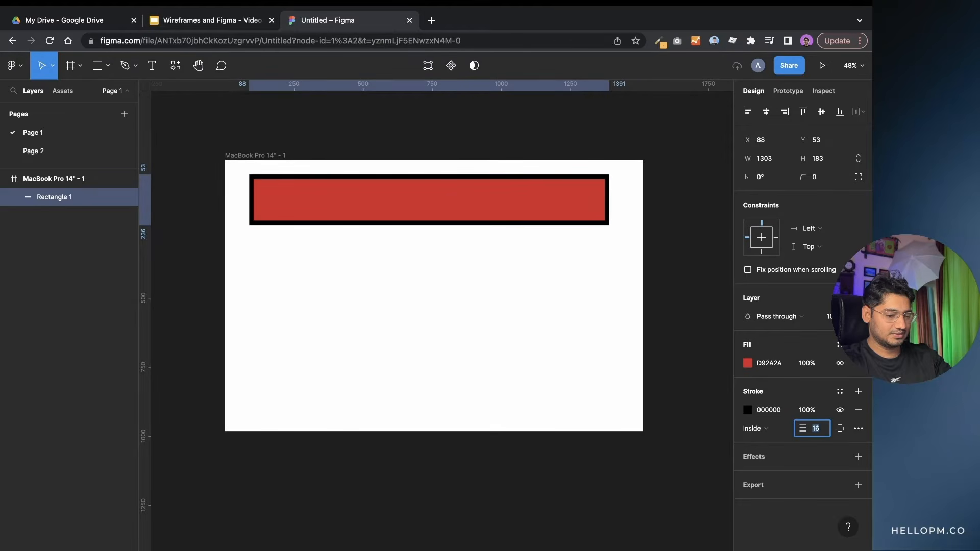
- Change the rectangle's stroke colour to red DD2D2D
left_click(748, 409)
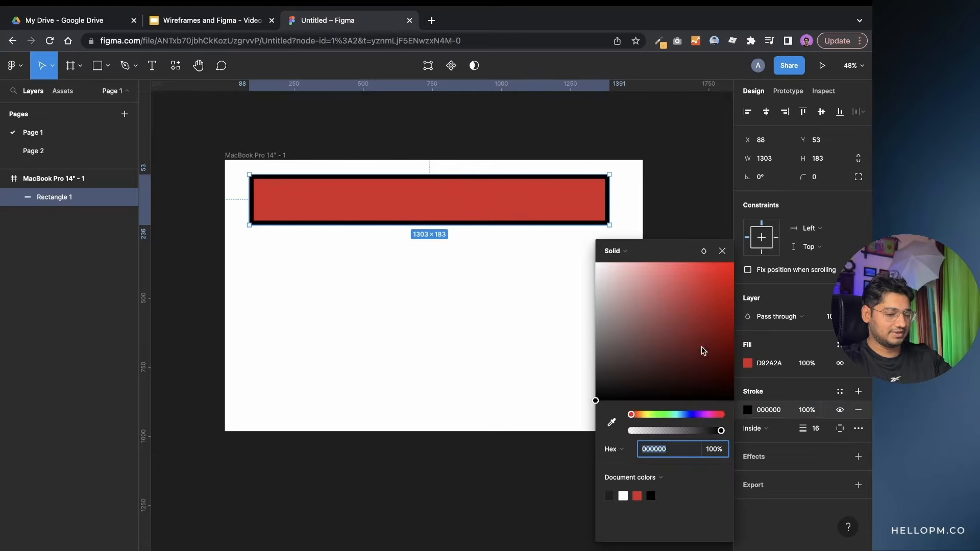
left_click(705, 307)
left_click_drag(705, 307, 705, 280)
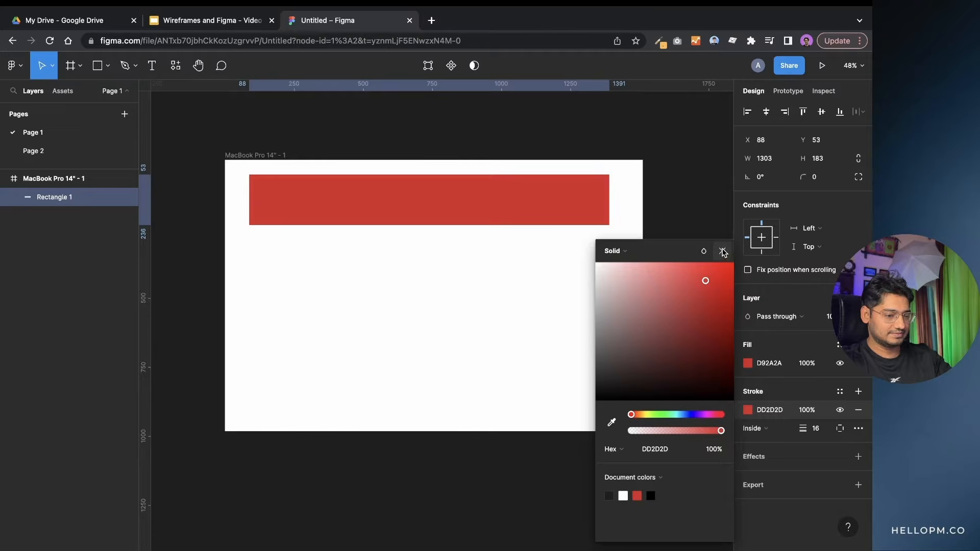
left_click(722, 251)
- Move the red rectangle to the frame's upper-left corner at about X 21, Y 24 and narrow it to about 789 wide
left_click_drag(551, 214, 534, 207)
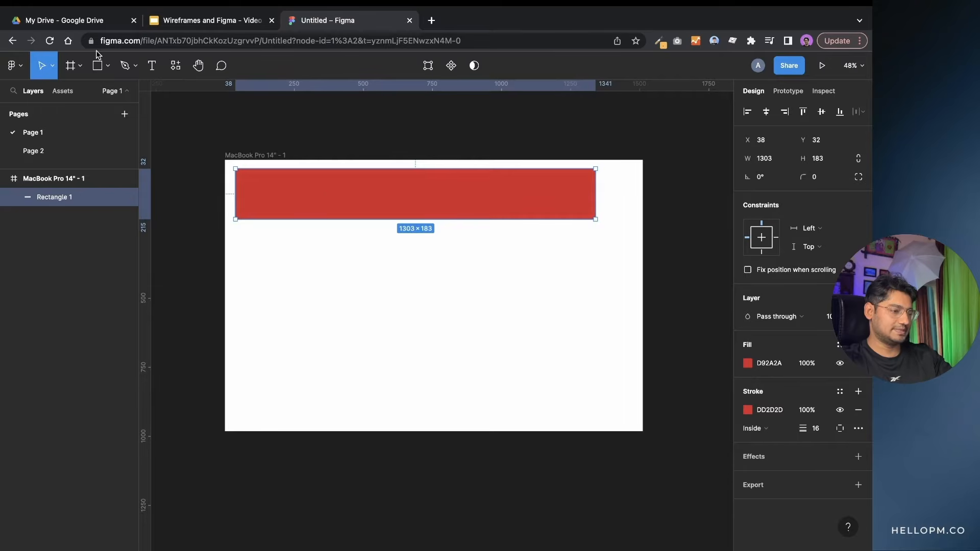
left_click(108, 66)
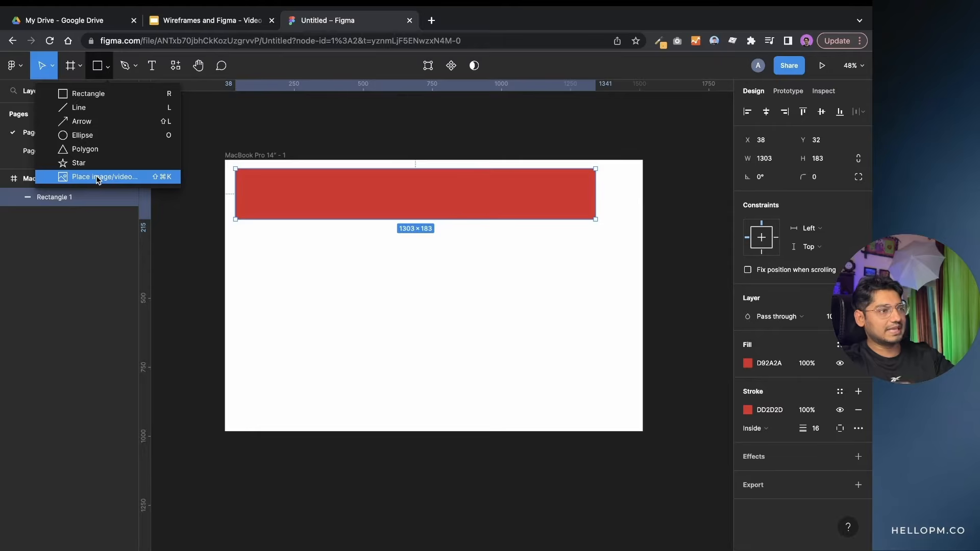
left_click(296, 284)
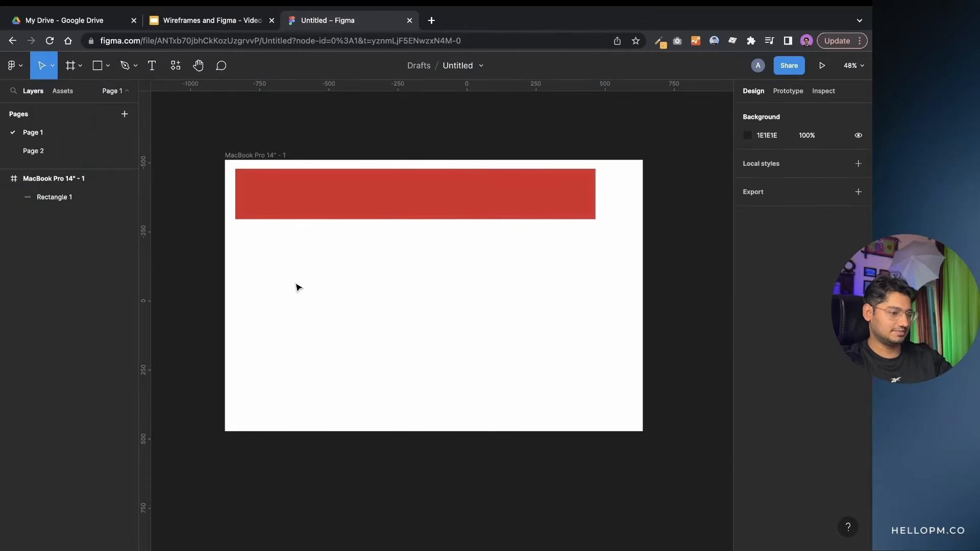
left_click(326, 212)
left_click_drag(595, 198, 397, 196)
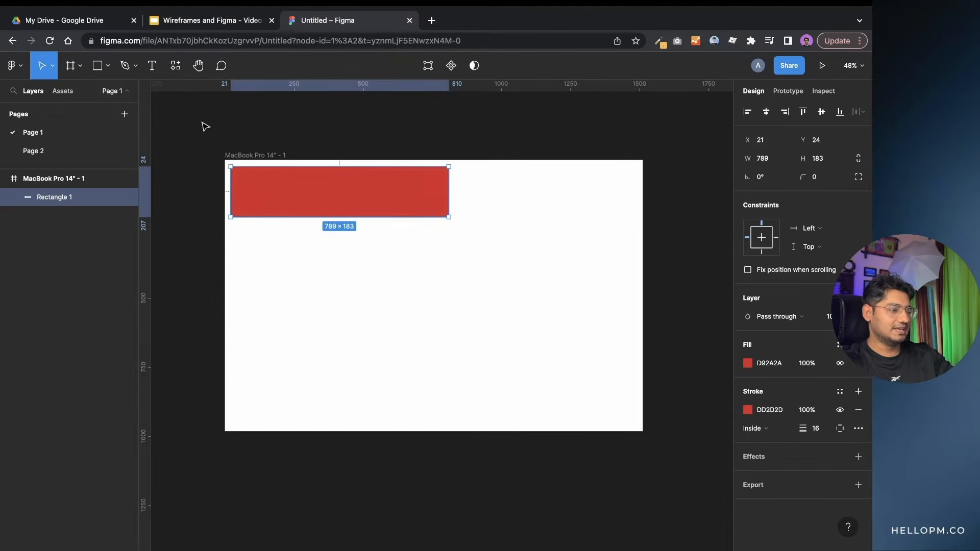
left_click(204, 125)
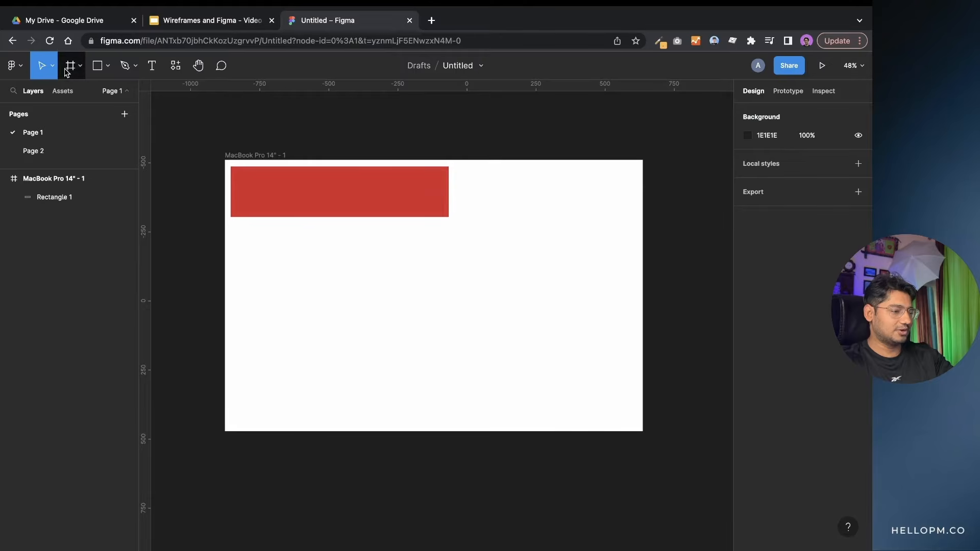
- Draw a closed seven-point notched polygon about 843 × 582.5 with the Pen tool and move it to about X 491, Y 341
left_click(136, 67)
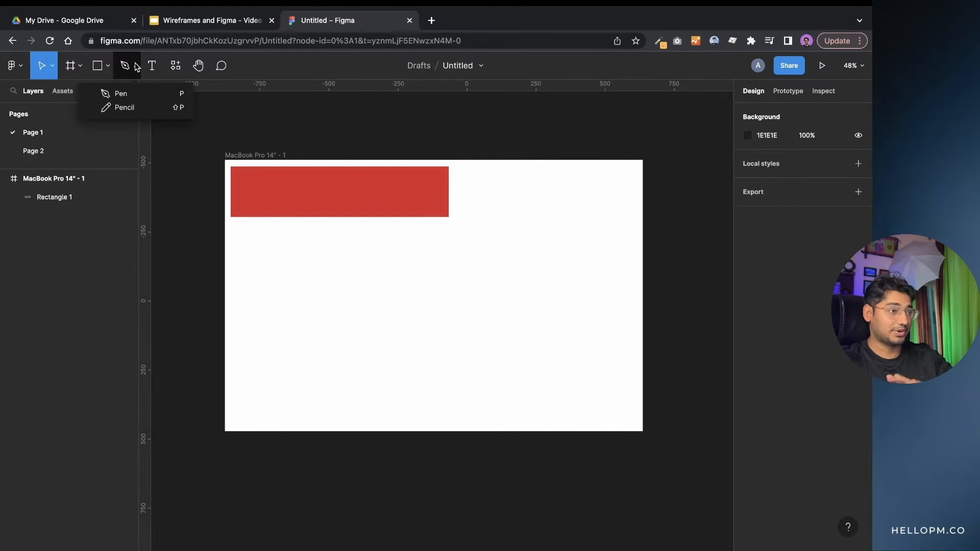
left_click(126, 92)
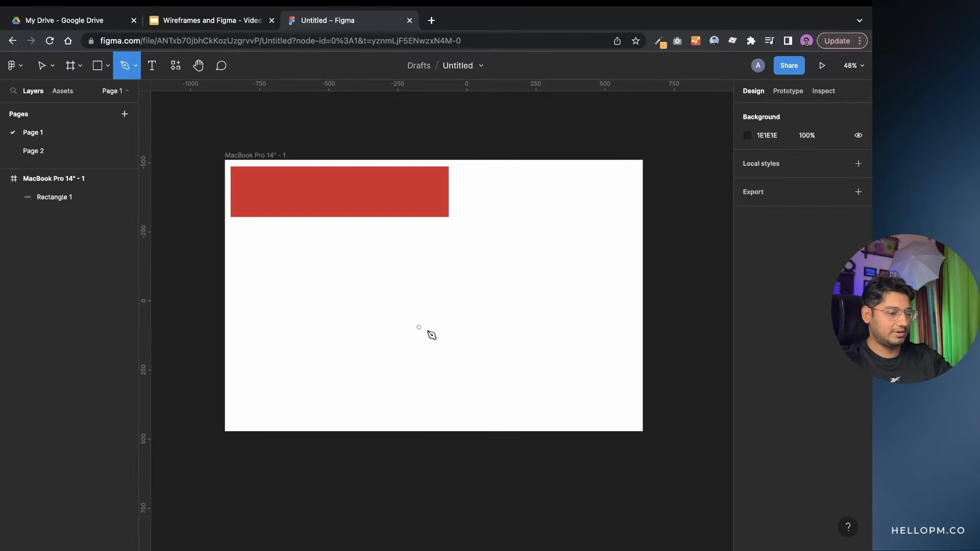
left_click(424, 254)
left_click(327, 288)
left_click(327, 380)
left_click(420, 414)
left_click(529, 374)
left_click(446, 317)
left_click(559, 276)
left_click(424, 254)
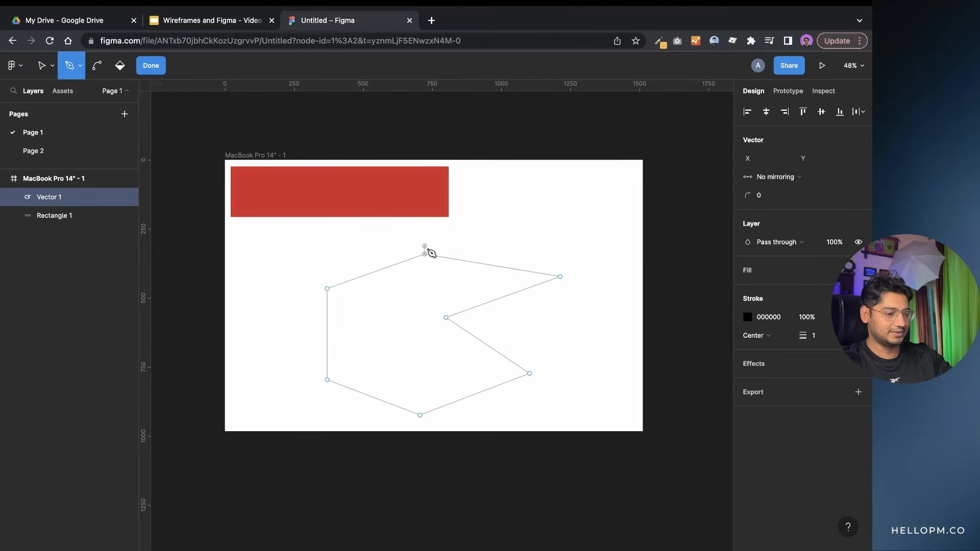
left_click(448, 292)
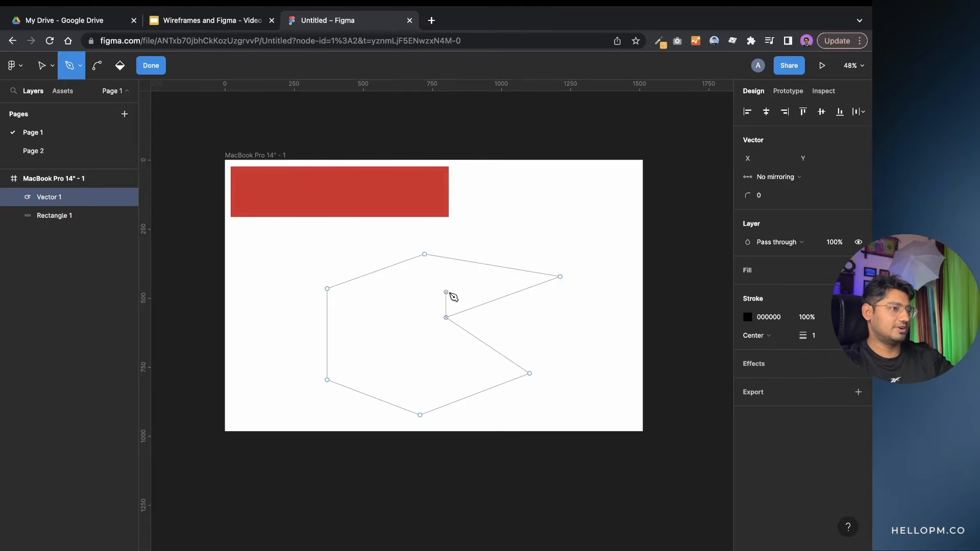
left_click(151, 65)
left_click_drag(465, 294, 497, 293)
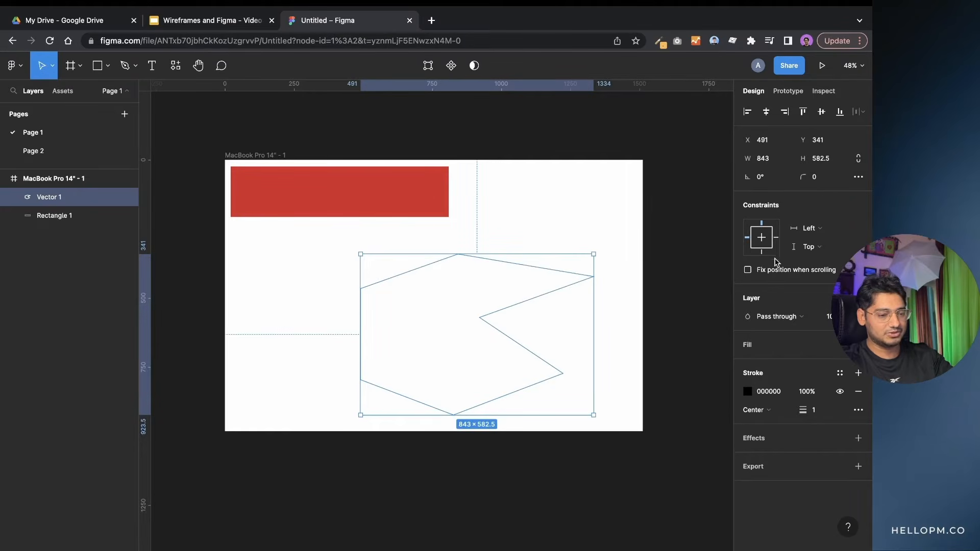
- Change the polygon's stroke colour to red C52222 and deselect the shape
left_click(747, 392)
left_click_drag(723, 374, 710, 294)
key("Escape")
key("Escape")
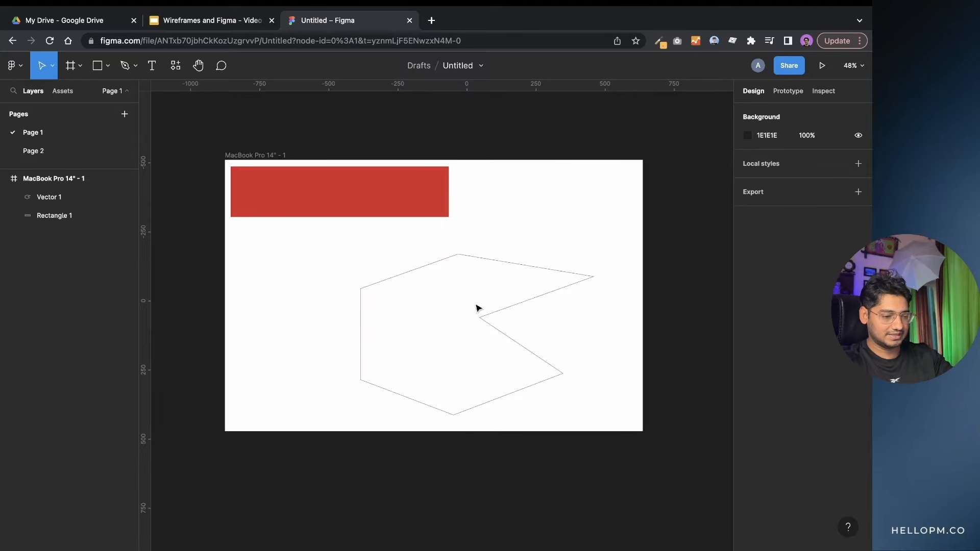
- Change the polygon's stroke colour to muted red AC2C2C
left_click(459, 255)
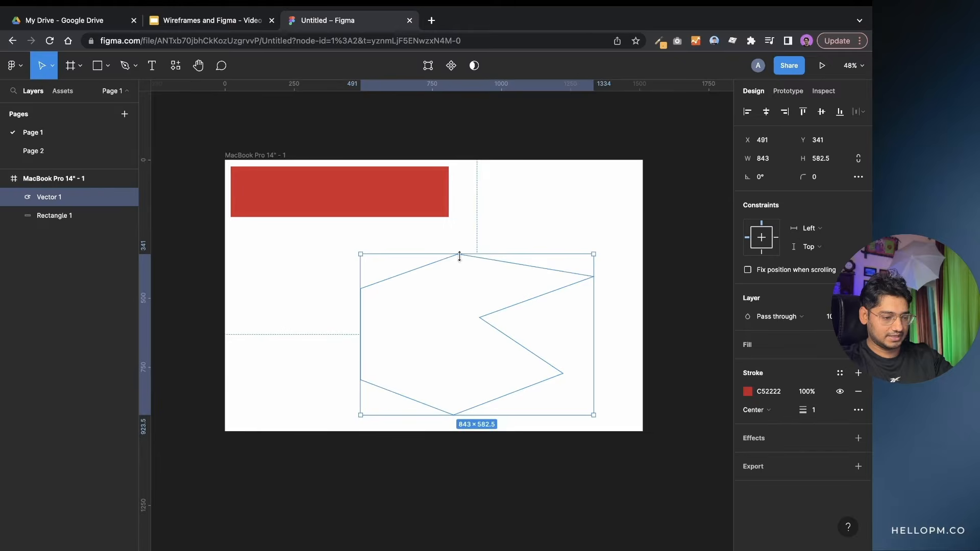
left_click(747, 391)
left_click_drag(728, 381, 698, 307)
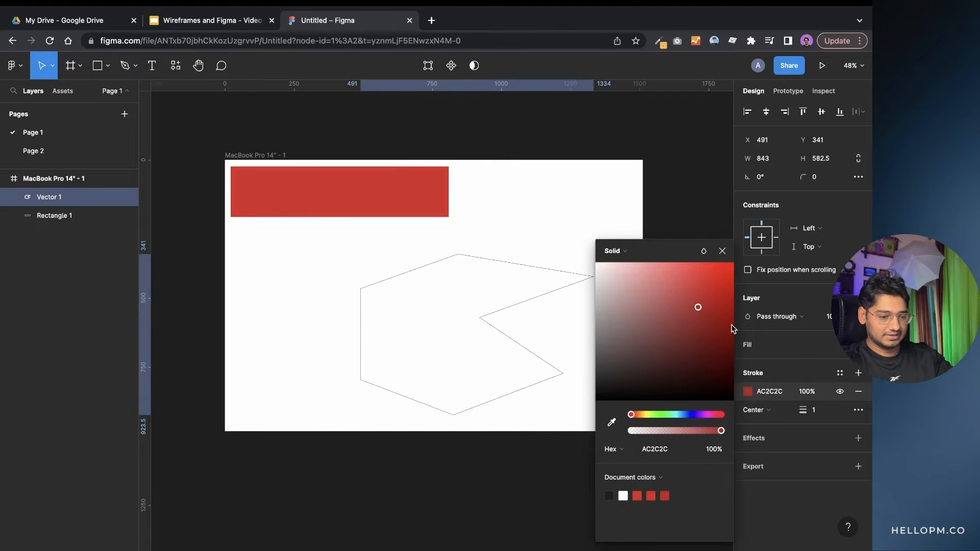
left_click(761, 317)
left_click(760, 299)
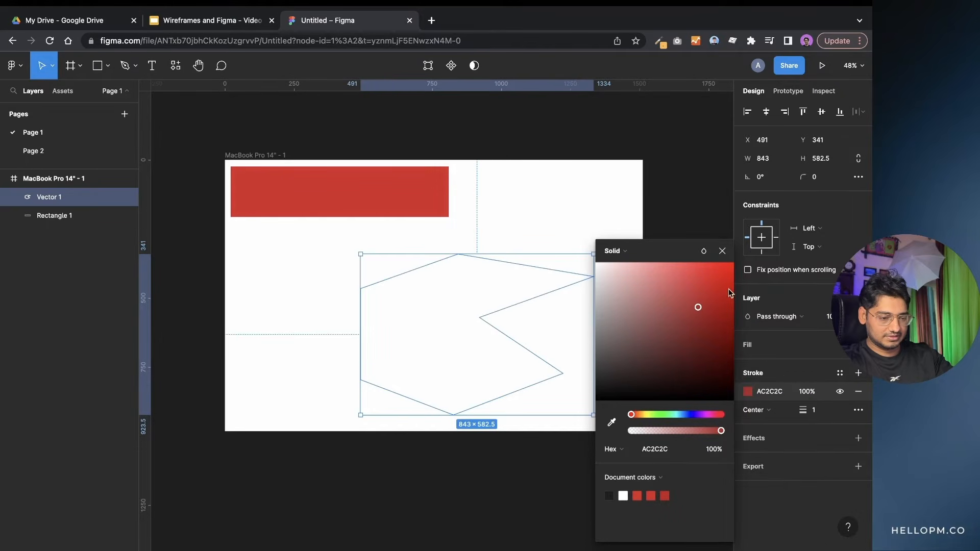
left_click(721, 251)
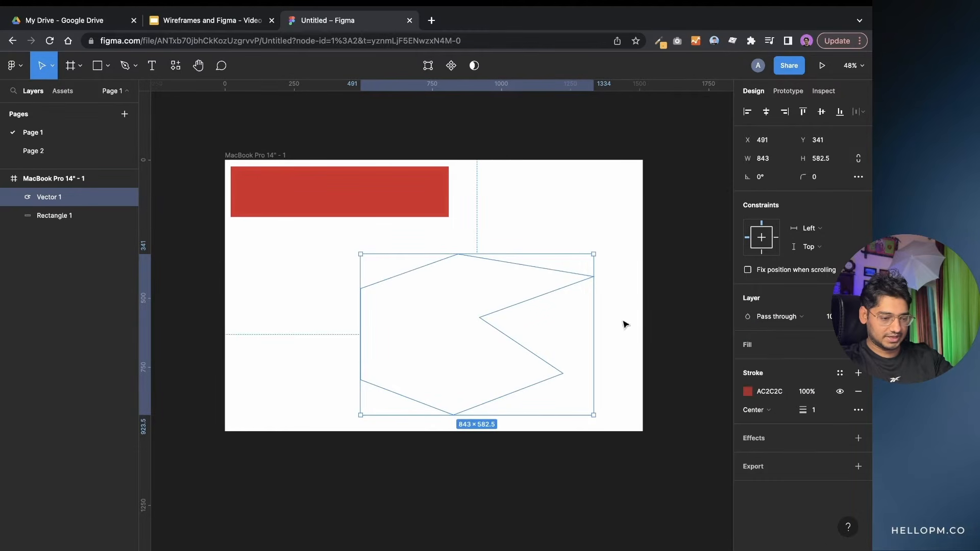
- Give the polygon a dark red 921515 solid fill, and delete the shape from the frame
left_click(858, 344)
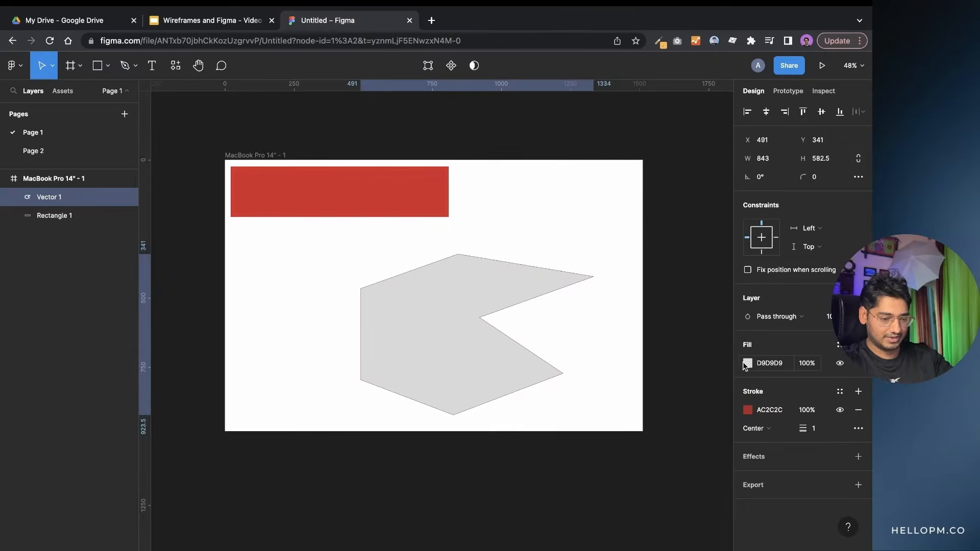
left_click(748, 363)
left_click(681, 311)
left_click_drag(682, 312, 713, 323)
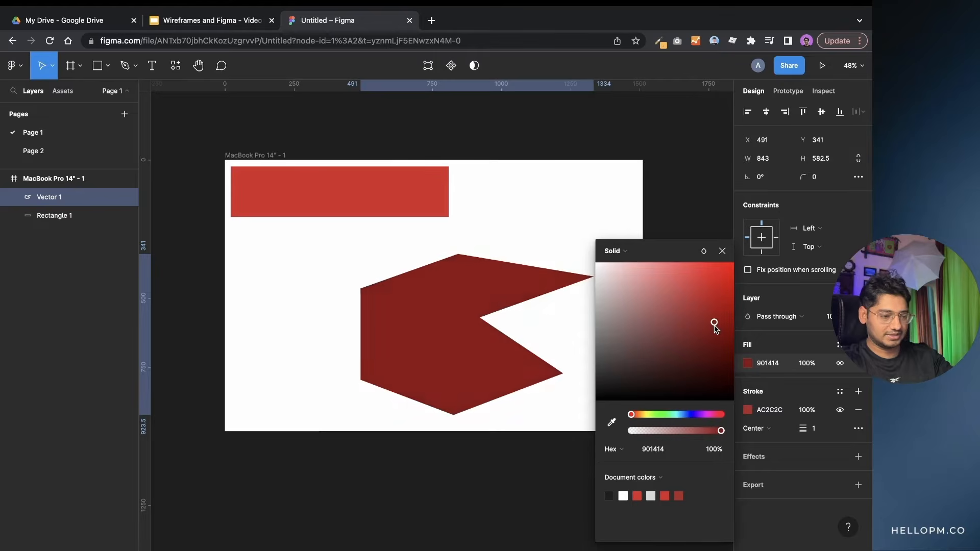
left_click(722, 251)
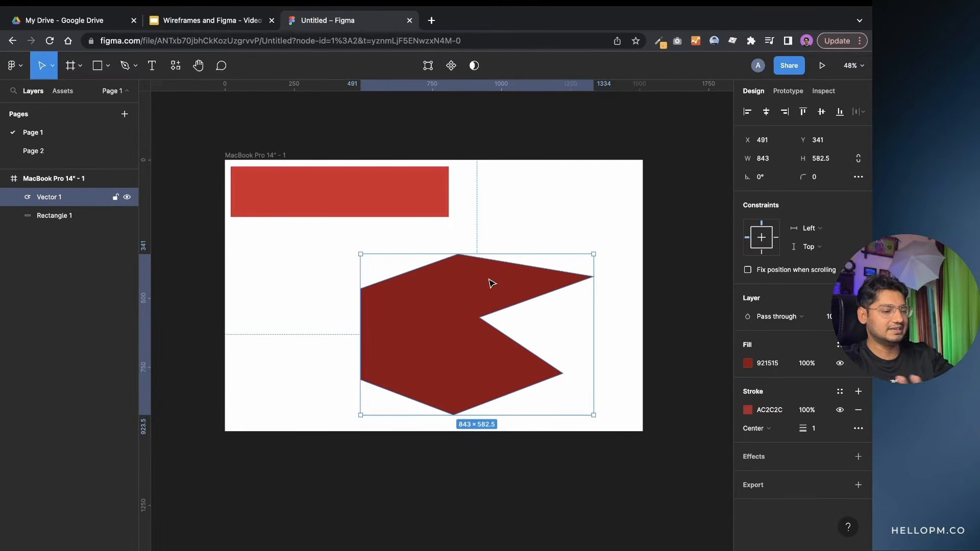
key("Delete")
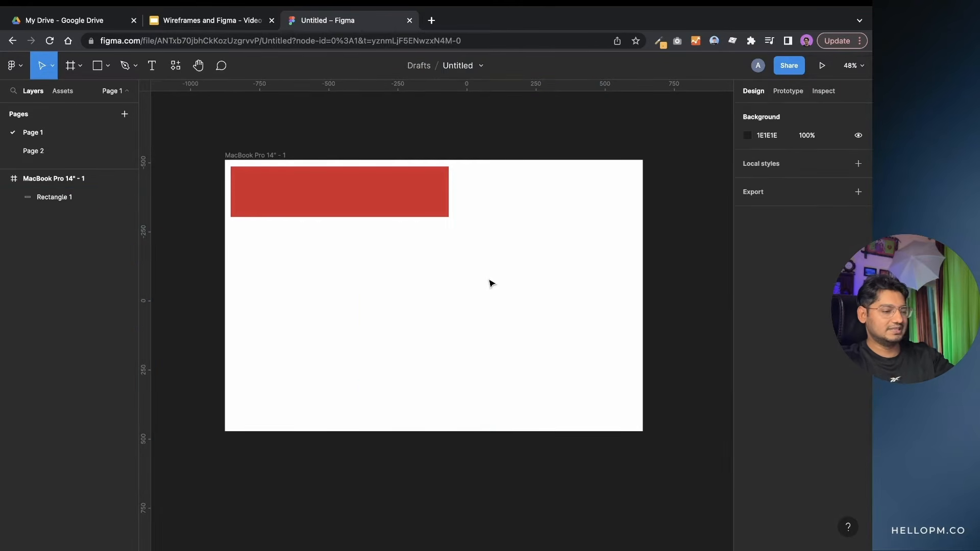
- Add the text "Help" near the middle of the frame at about X 729, Y 489
left_click(310, 200)
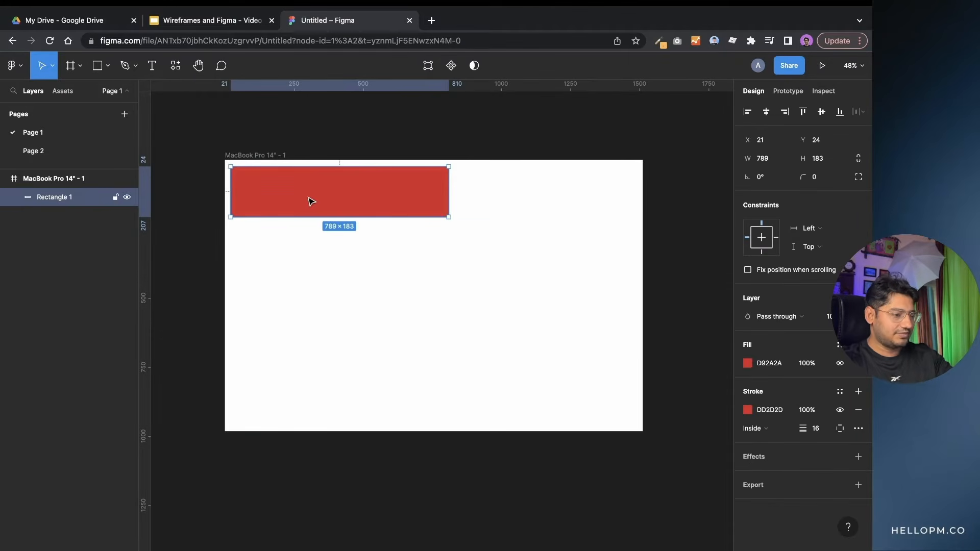
left_click(152, 67)
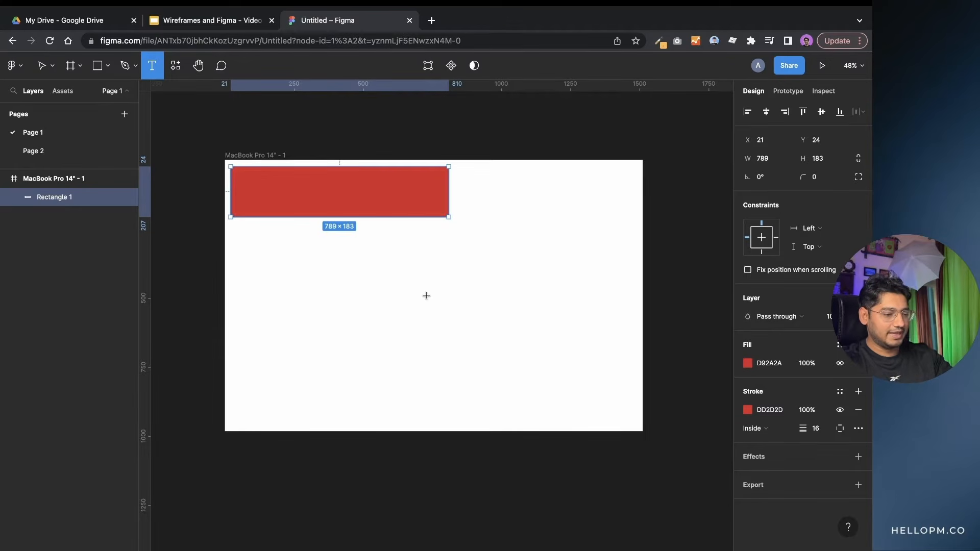
left_click(426, 295)
type("Helop")
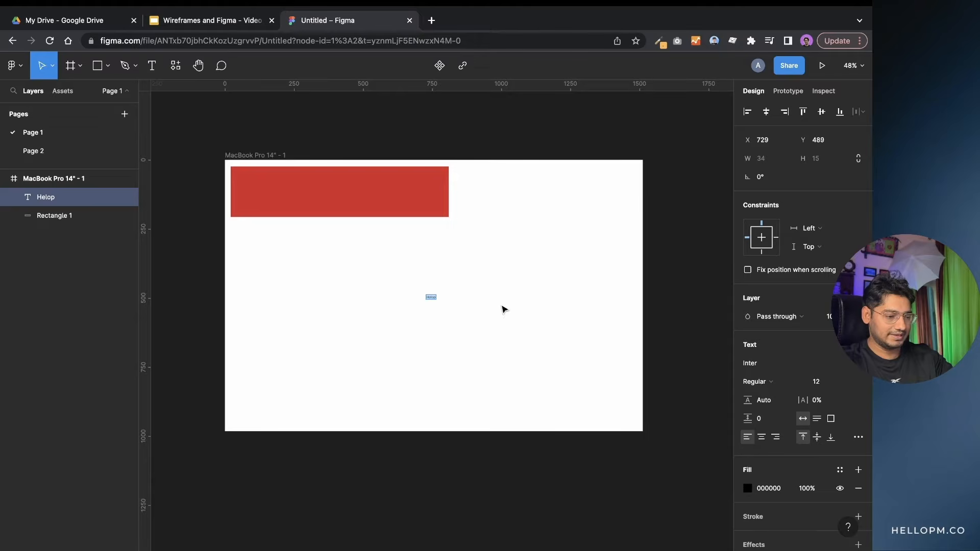
key("BackSpace")
key("BackSpace")
key("BackSpace")
key("BackSpace")
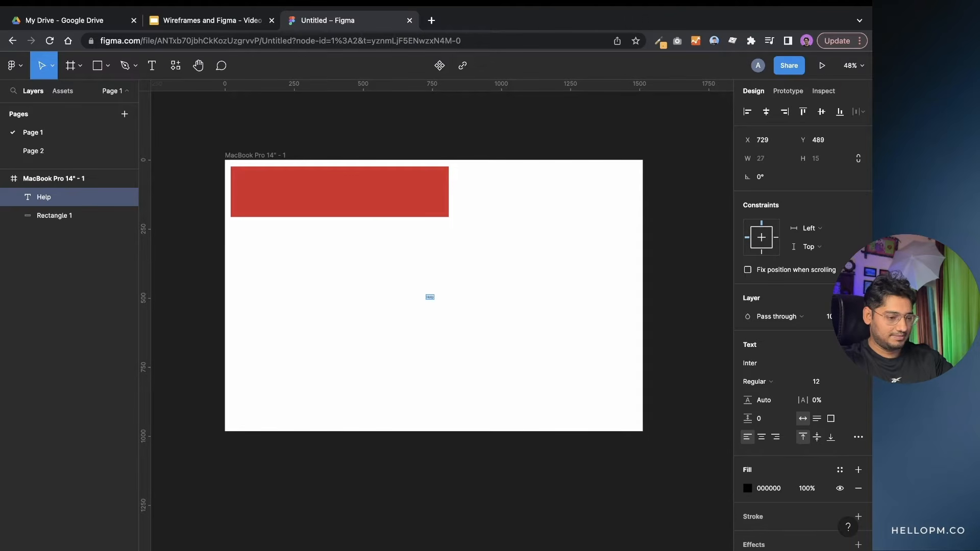
- Set the Help text's font size to 34 and move it to about X 600, Y 491
left_click(829, 383)
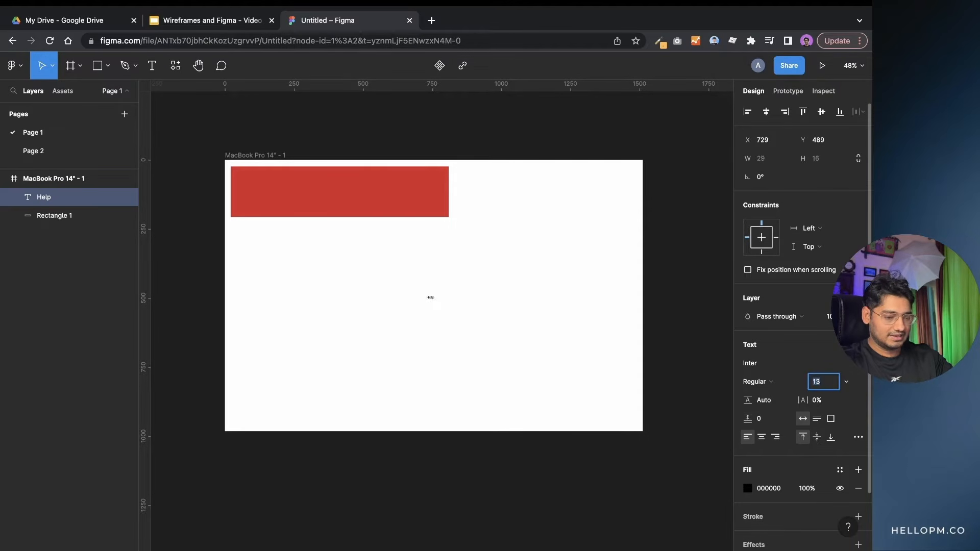
key("Up")
key("Up")
key("Up")
key("Up")
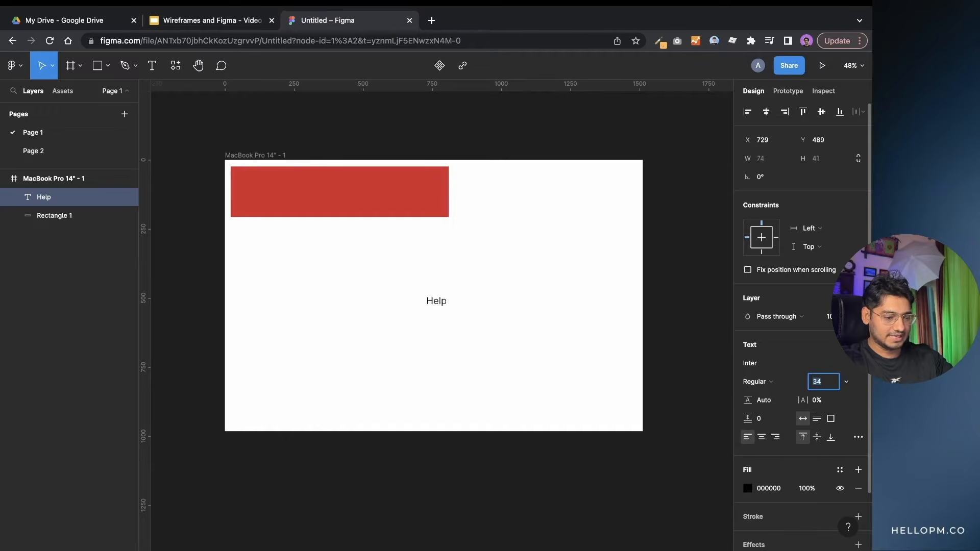
key("Return")
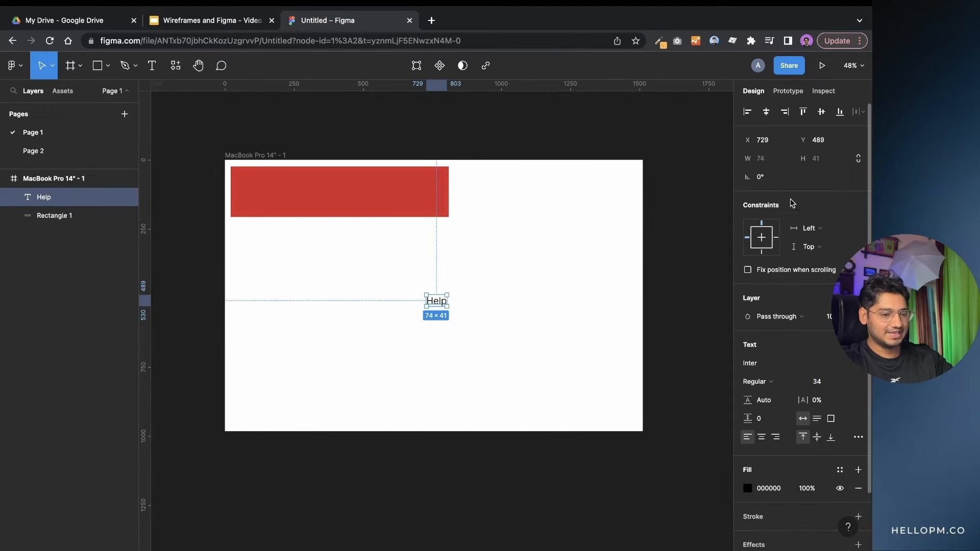
left_click_drag(443, 304, 407, 305)
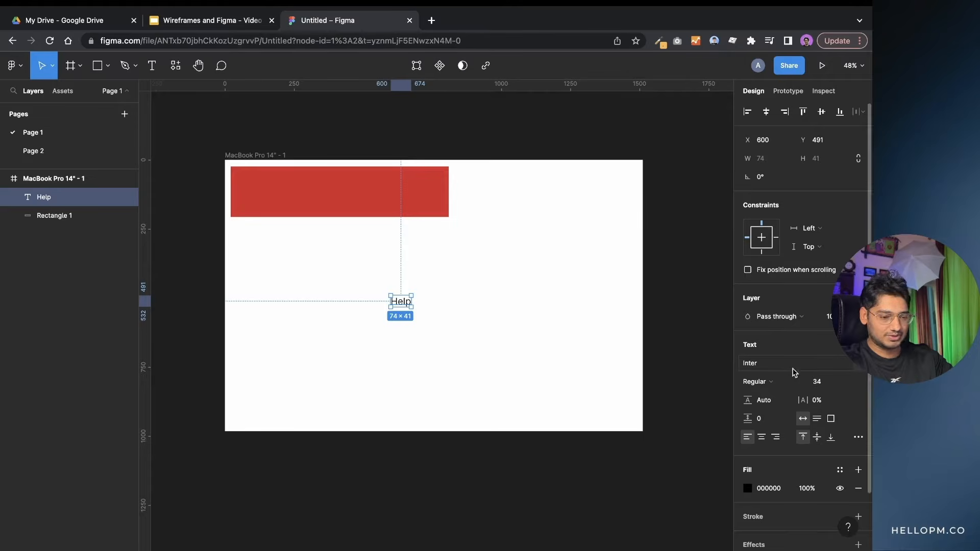
- Change the Help text's font to Inspiration
left_click(773, 363)
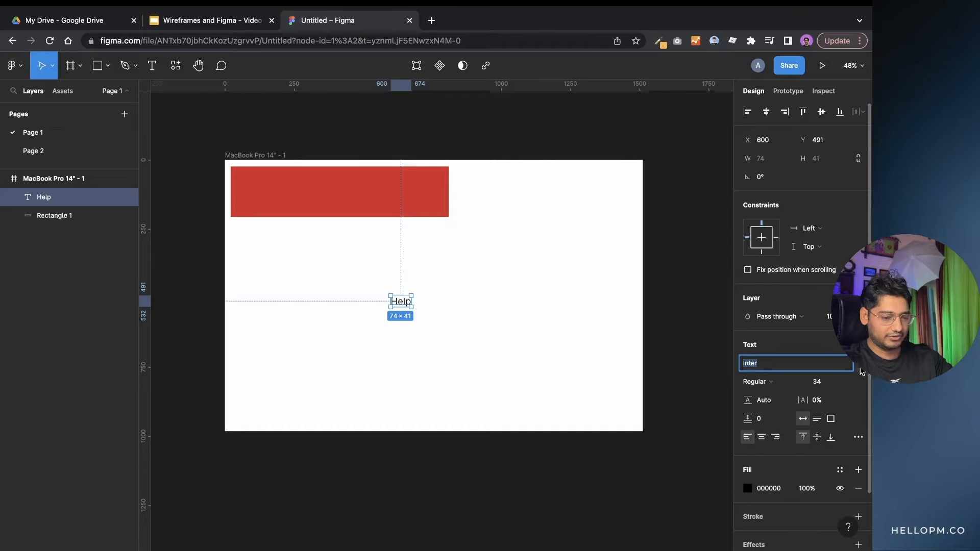
left_click(859, 366)
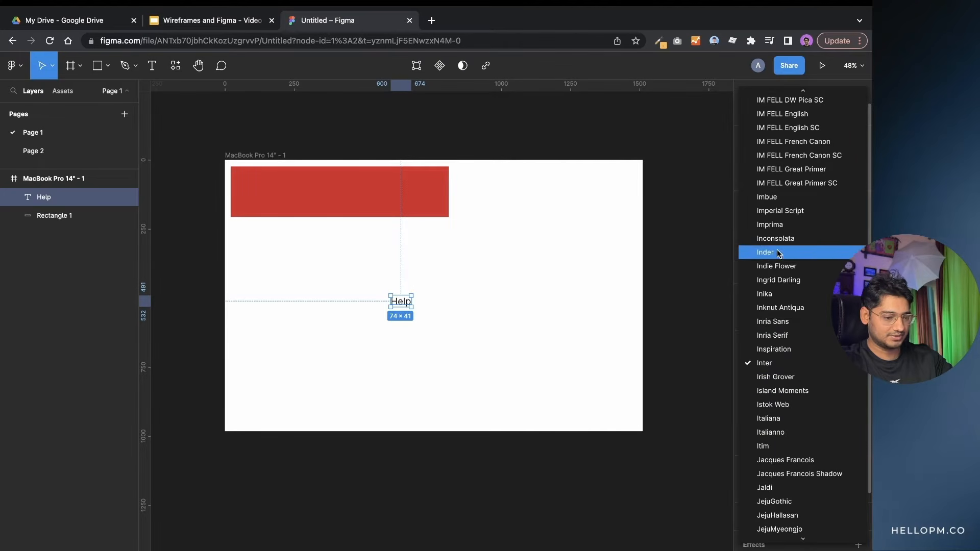
left_click(779, 349)
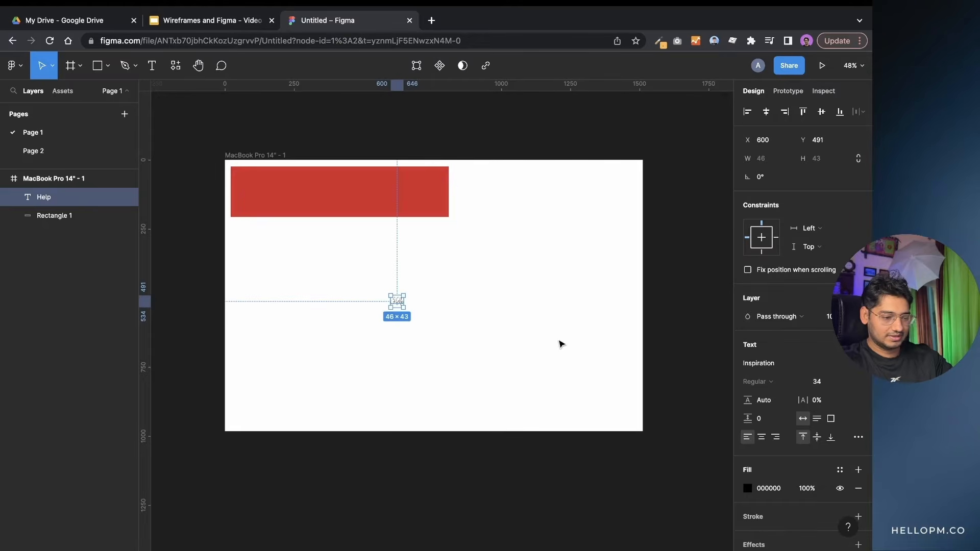
- Change the Help text's font to Open Sans and move it up to about X 602, Y 410
left_click(766, 363)
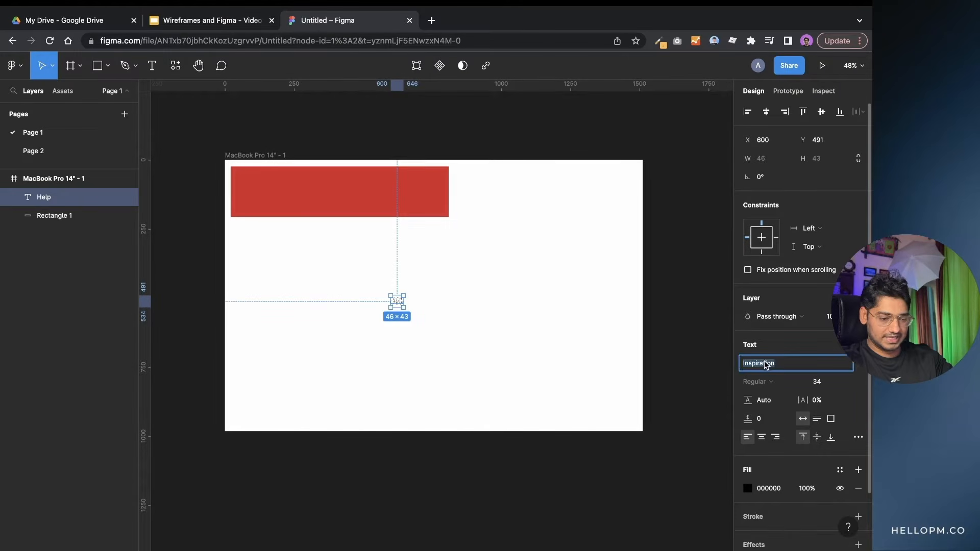
left_click(803, 365)
scroll(806, 368, "down", 2)
scroll(805, 371, "up", 4)
scroll(802, 371, "up", 10)
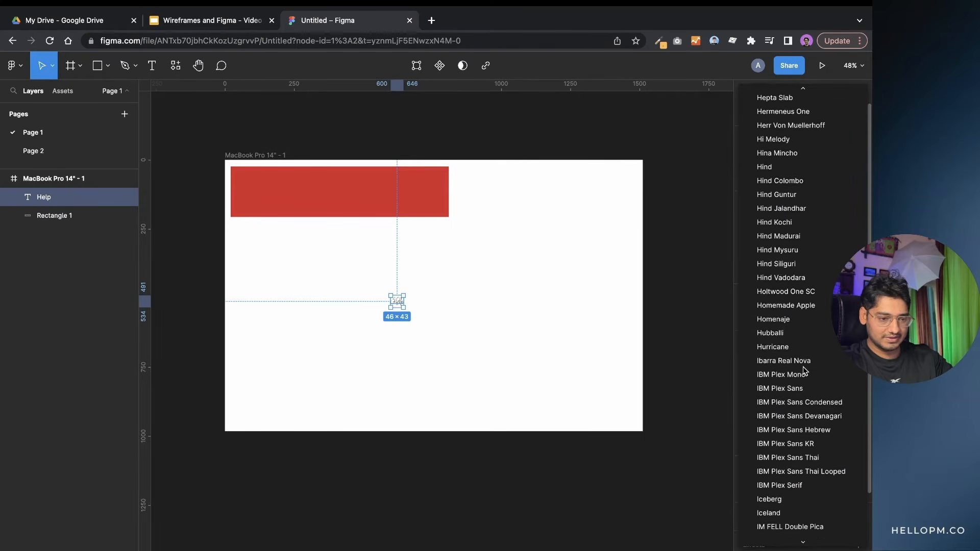
scroll(802, 357, "up", 10)
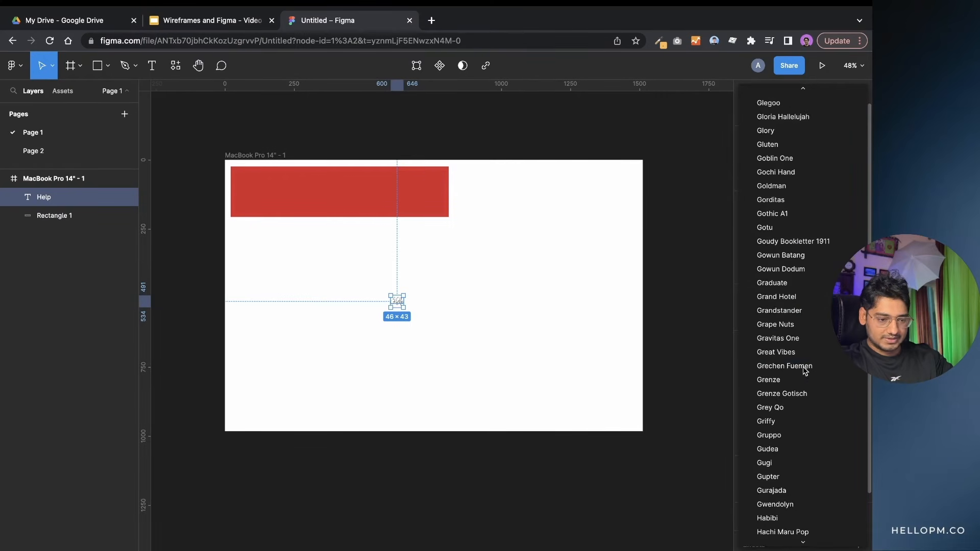
scroll(799, 337, "up", 10)
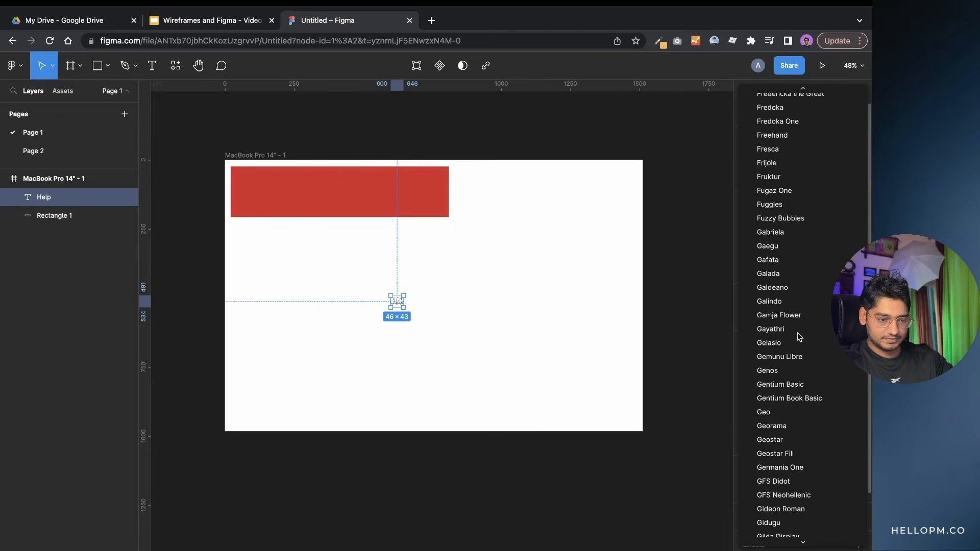
scroll(797, 335, "up", 1)
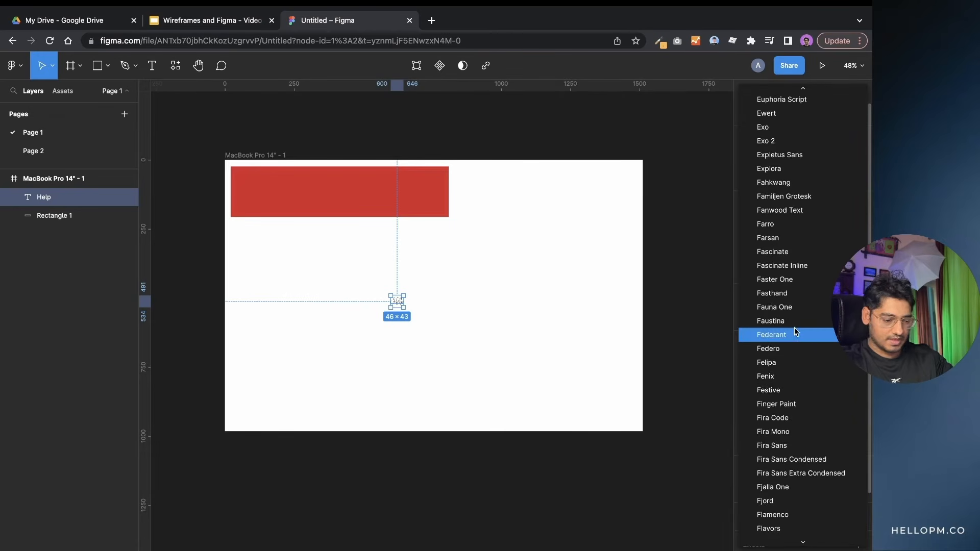
scroll(794, 331, "down", 20)
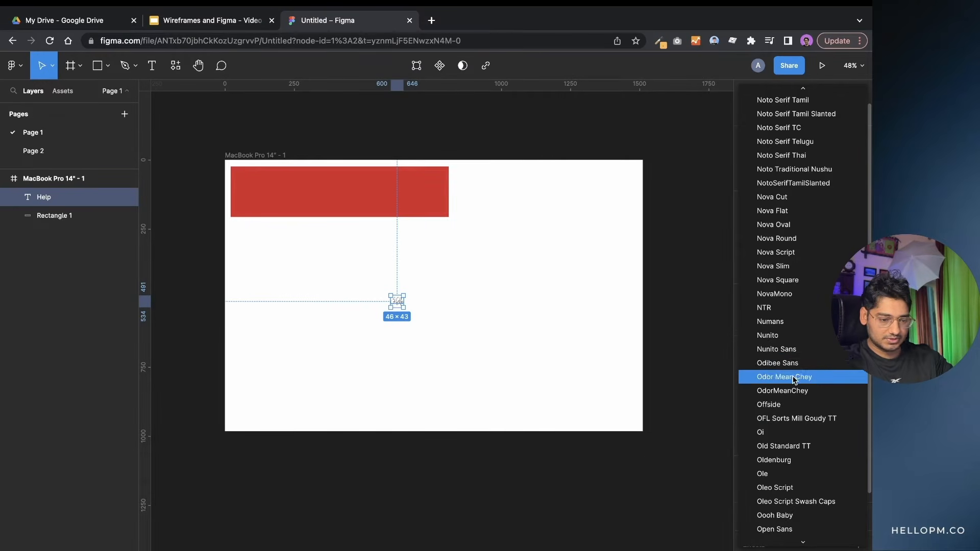
scroll(786, 459, "down", 1)
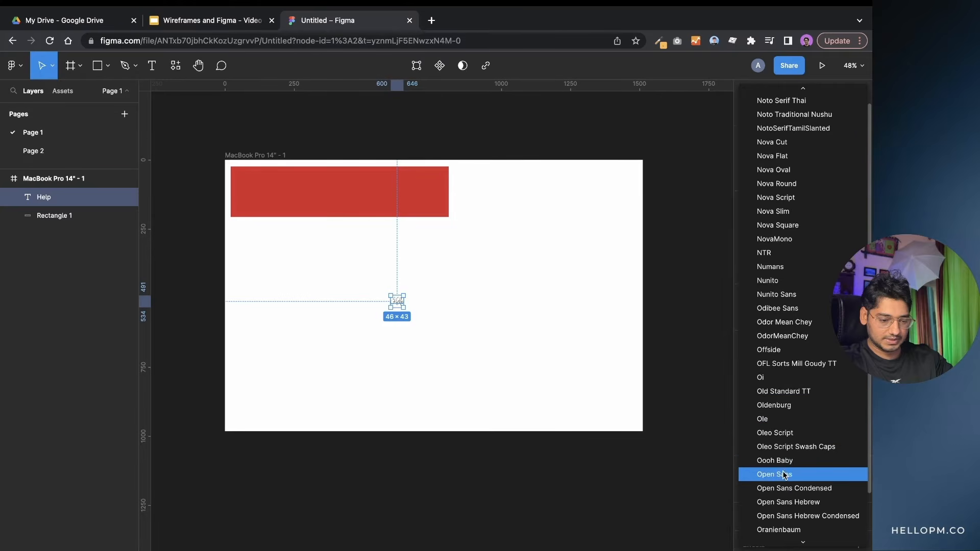
left_click(784, 474)
left_click_drag(402, 301, 403, 282)
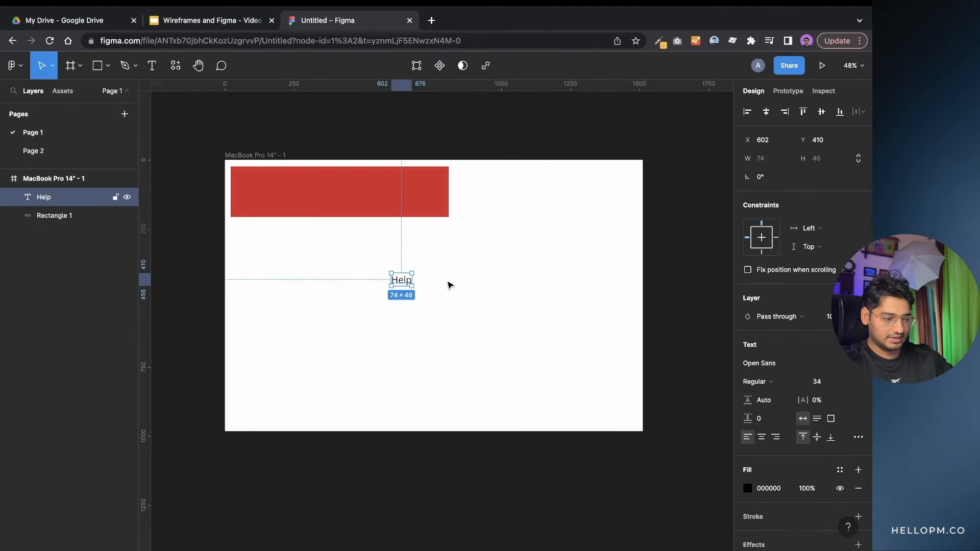
- Set the Help text's font weight to Bold and reselect the text
left_click(759, 382)
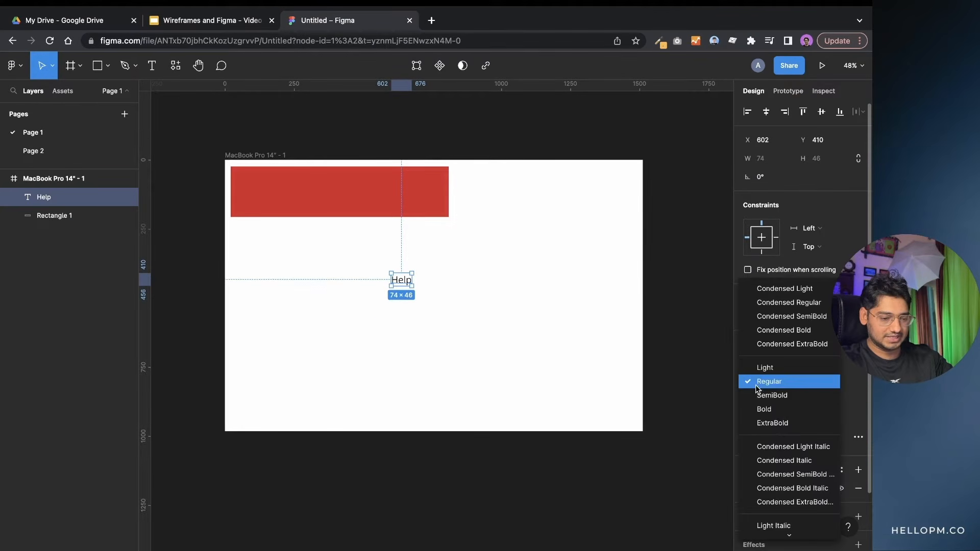
left_click(770, 411)
left_click(433, 284)
left_click(407, 280)
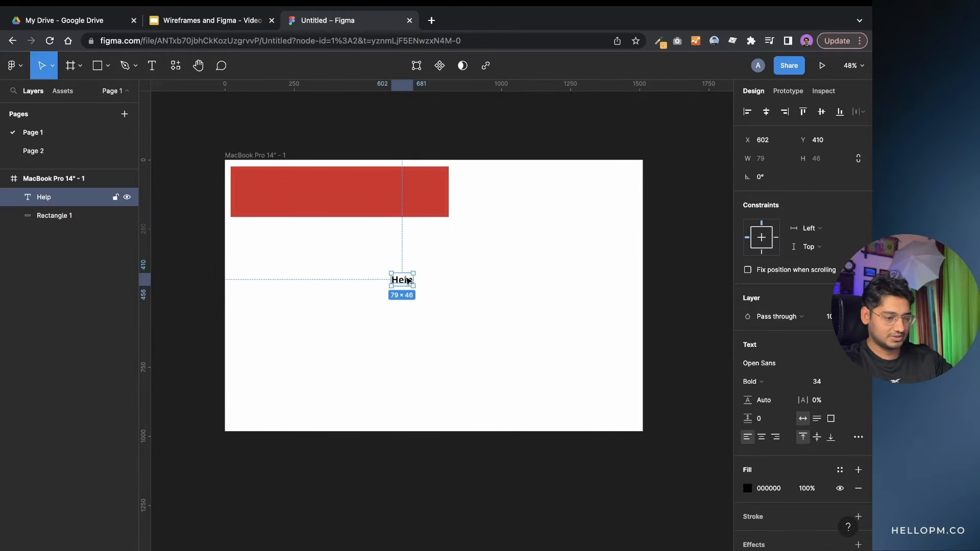
- Increase the Help text's font size to 55
left_click(824, 382)
key("Up")
key("Up")
key("Up")
key("Up")
key("Up")
key("Up")
key("Up")
key("Up")
key("Up")
key("Up")
key("Up")
key("Up")
key("Up")
key("Up")
key("Up")
key("Up")
key("Up")
key("Up")
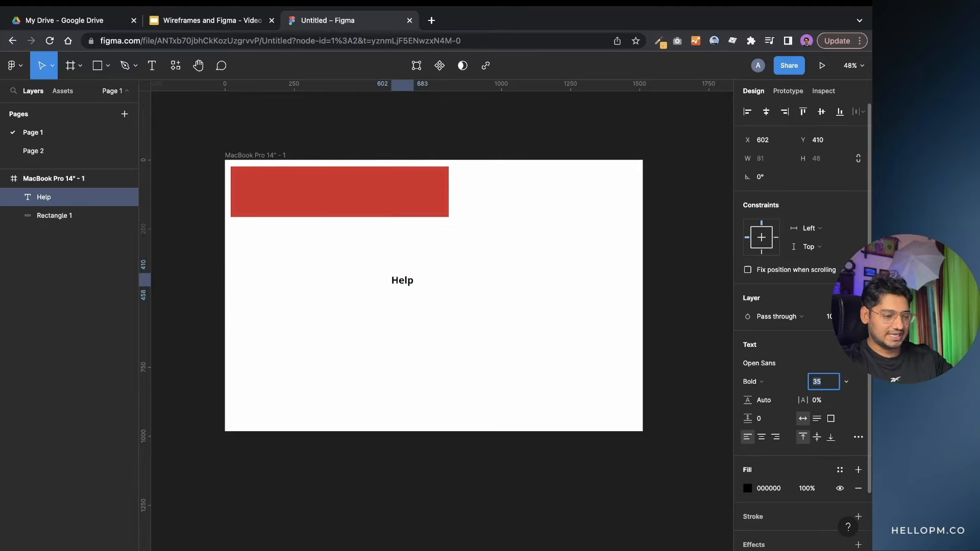
key("Up")
key("Up")
key("Up")
- Set the Help text's letter spacing to -3% and deselect the text
left_click(823, 402)
key("Up")
key("Up")
key("Up")
key("Up")
key("Up")
key("Up")
key("Up")
key("Up")
key("Up")
key("Up")
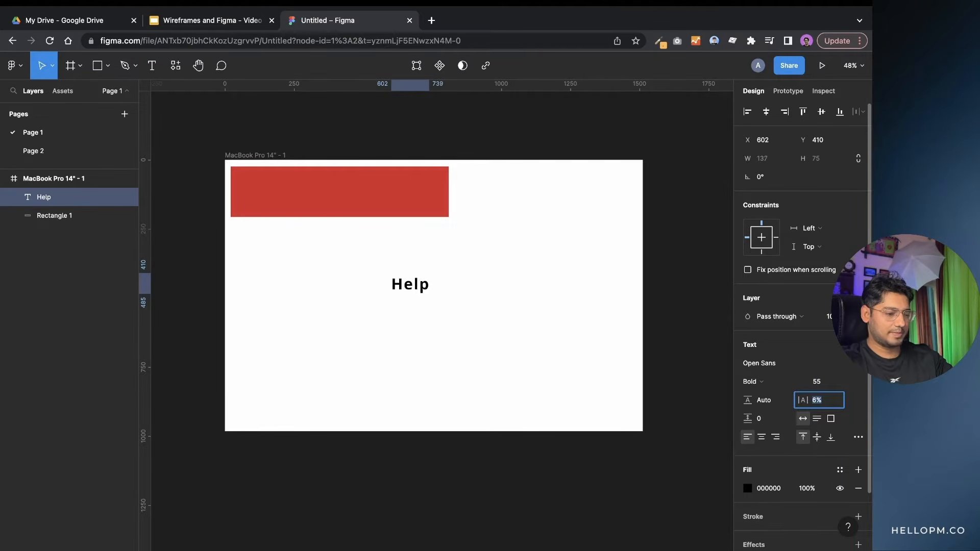
key("Down")
key("Down")
key("Down")
key("Down")
key("Down")
key("Down")
key("Down")
key("Down")
key("Down")
key("Down")
key("Down")
key("Down")
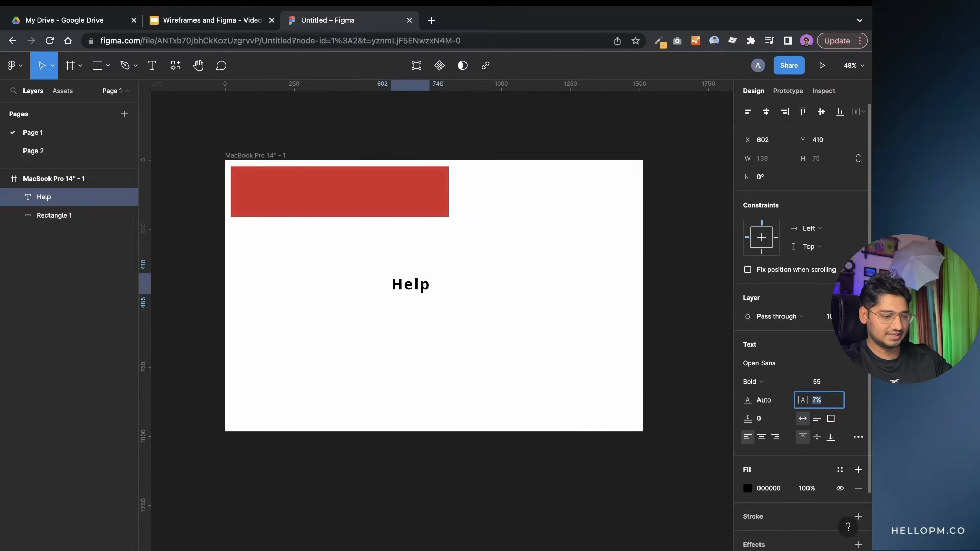
key("Down")
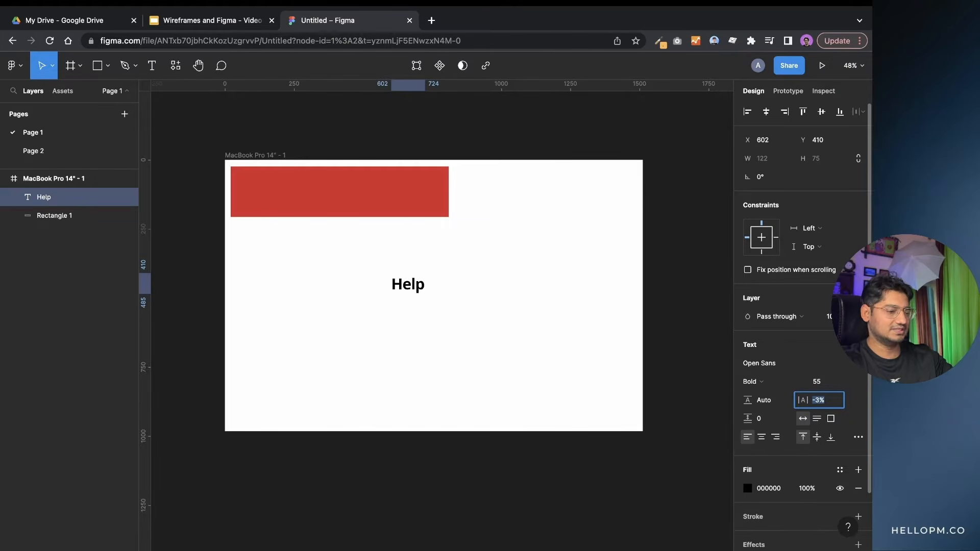
left_click(643, 391)
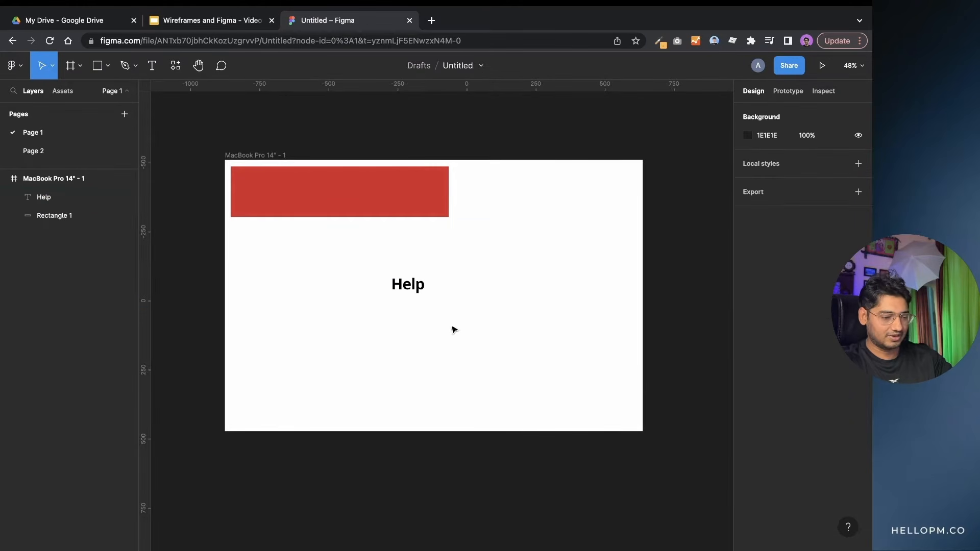
- Change the Help text's fill to the solid red C81B1B and deselect the text
left_click(408, 284)
left_click(747, 488)
left_click_drag(690, 367, 716, 298)
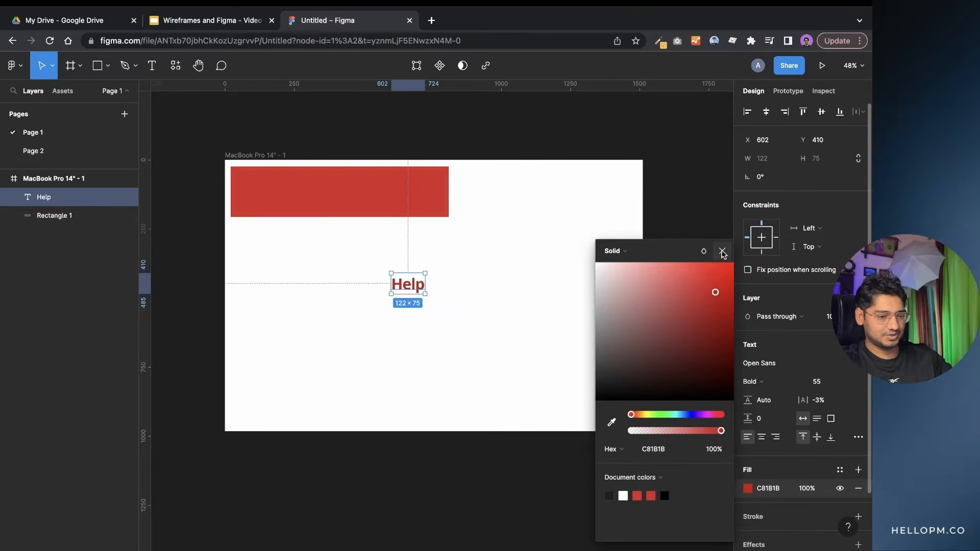
left_click(722, 252)
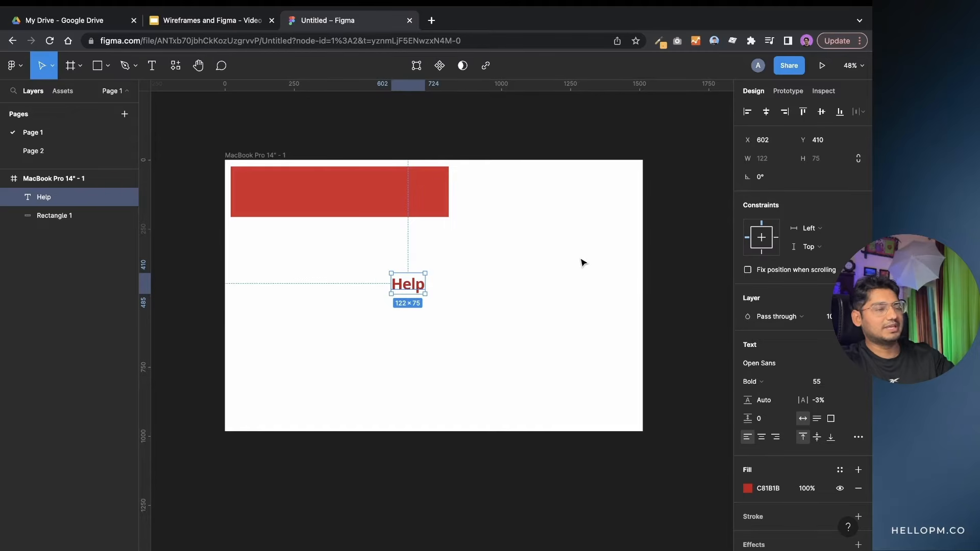
left_click(345, 137)
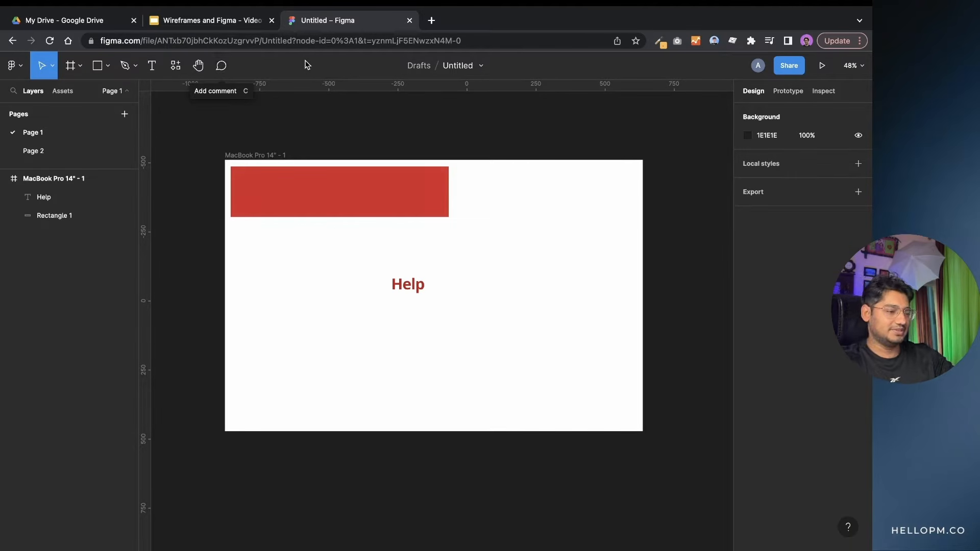
- Add the comment "This should work well!" on the Help text
left_click(222, 67)
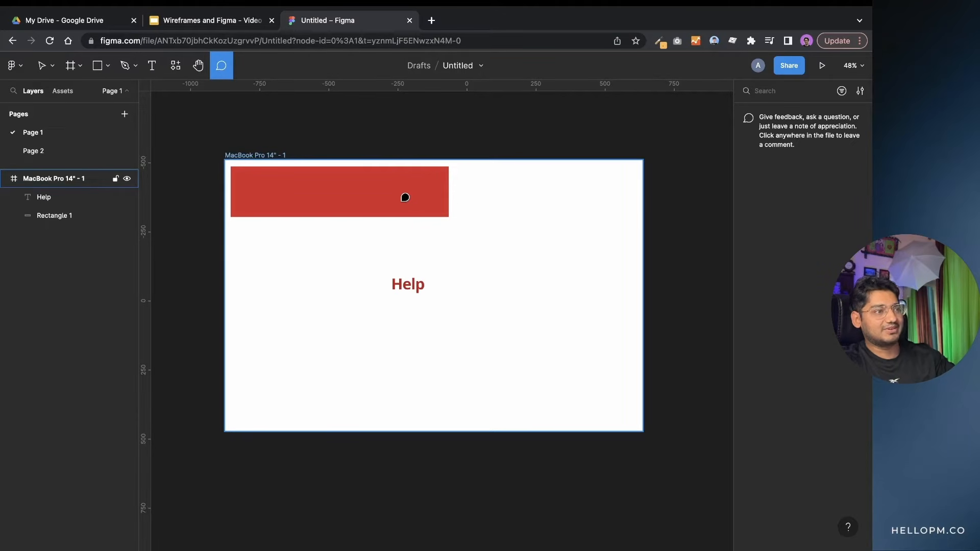
left_click(415, 285)
type("This shou")
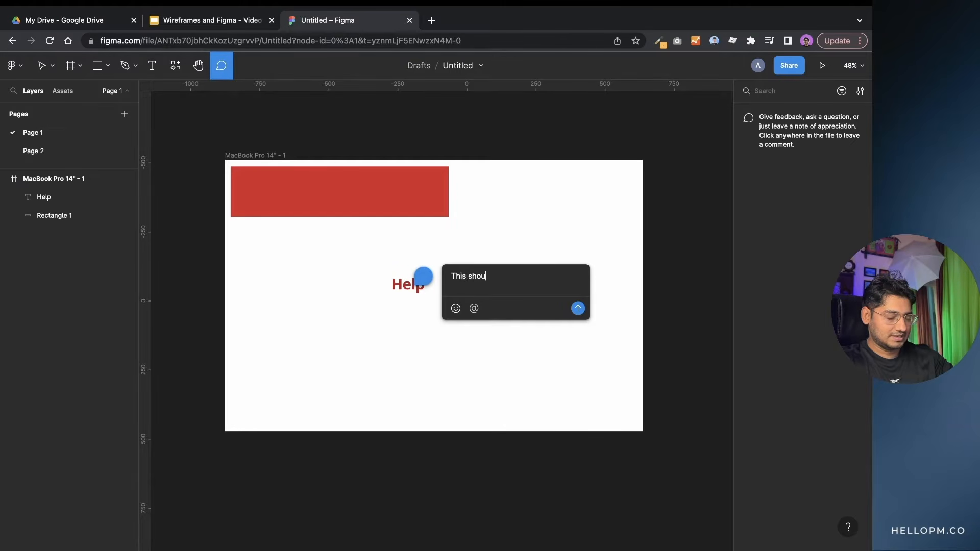
type("rk well!")
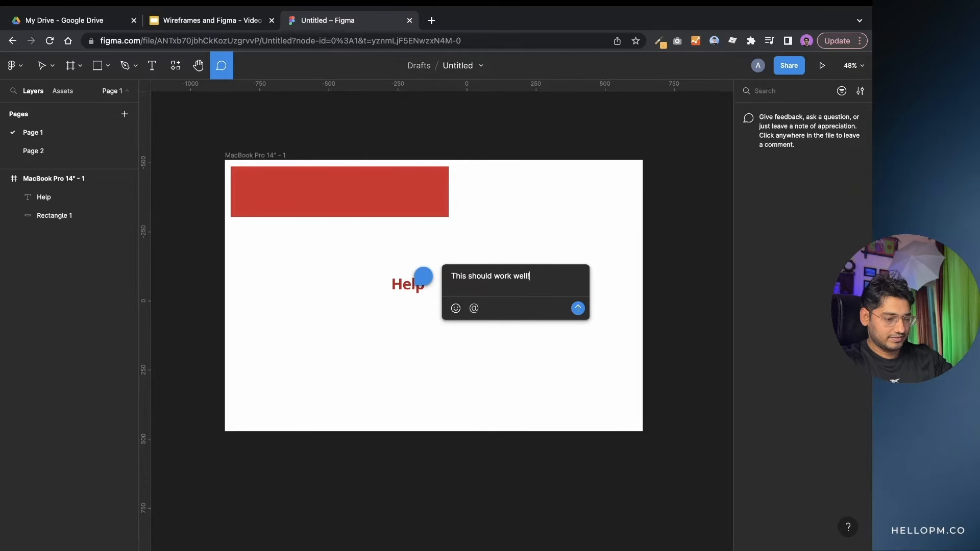
key("Escape")
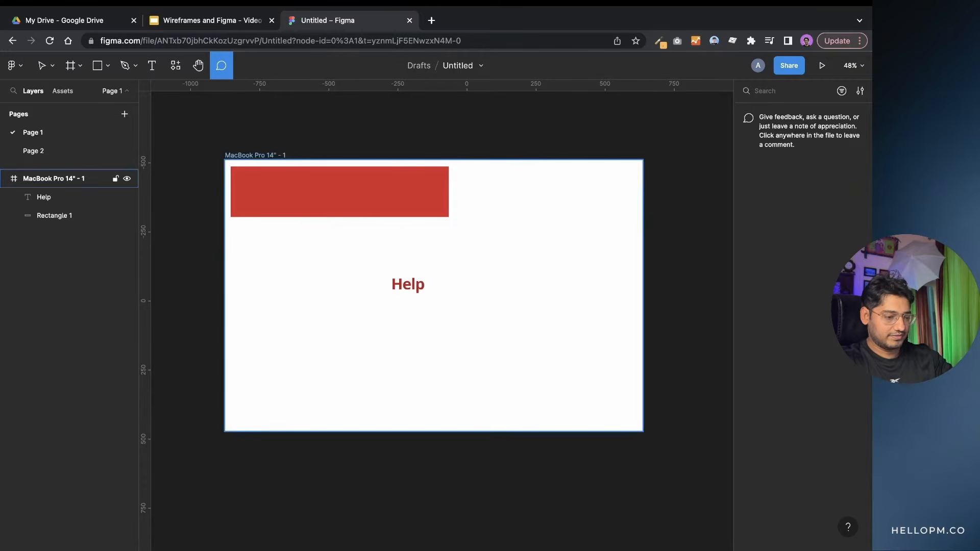
- Post the comment "Lets define the user goal?" on the red rectangle
left_click(386, 185)
type("L")
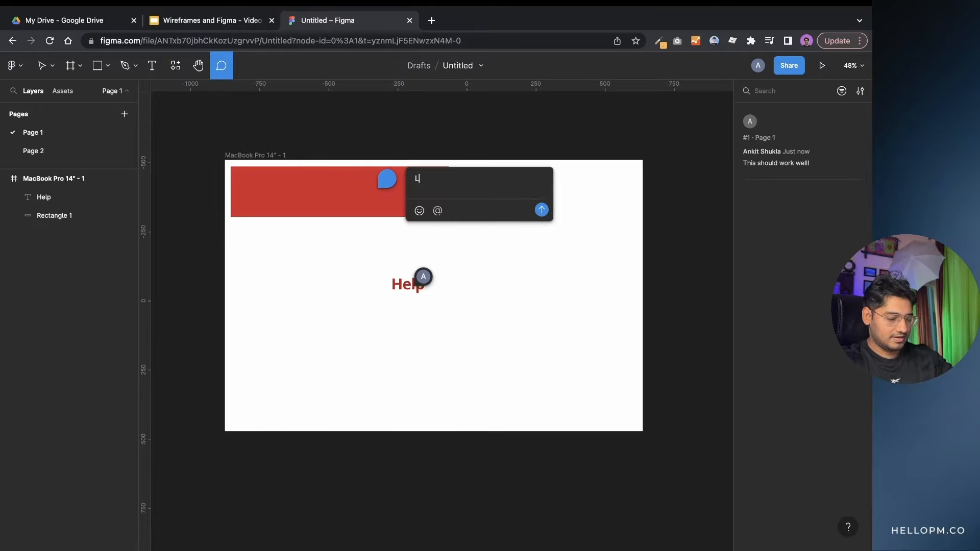
type("ets define ")
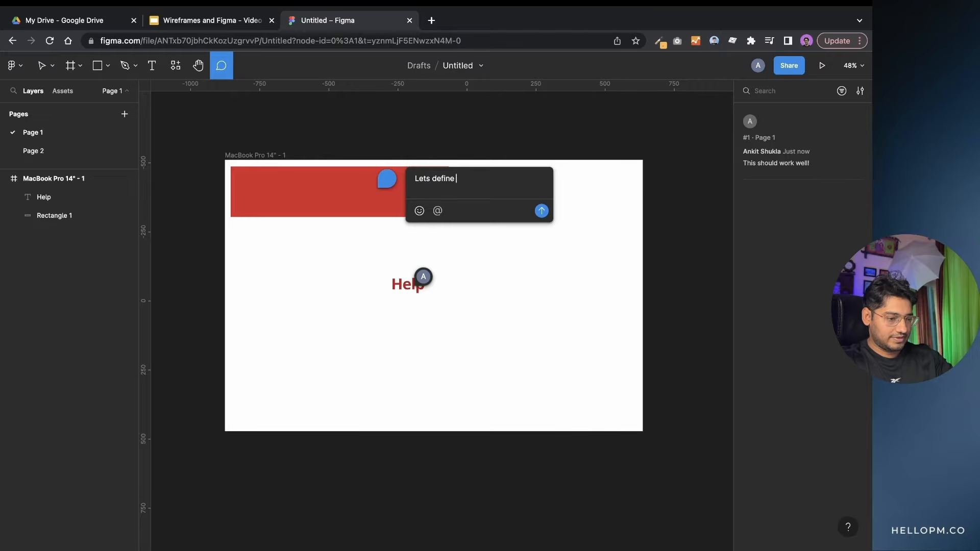
type("the user goal?")
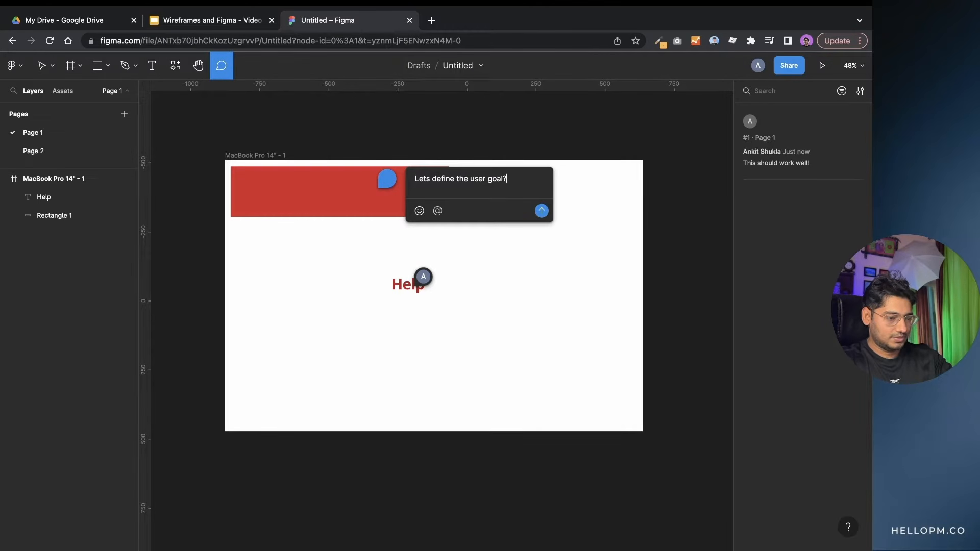
key("Return")
left_click(629, 313)
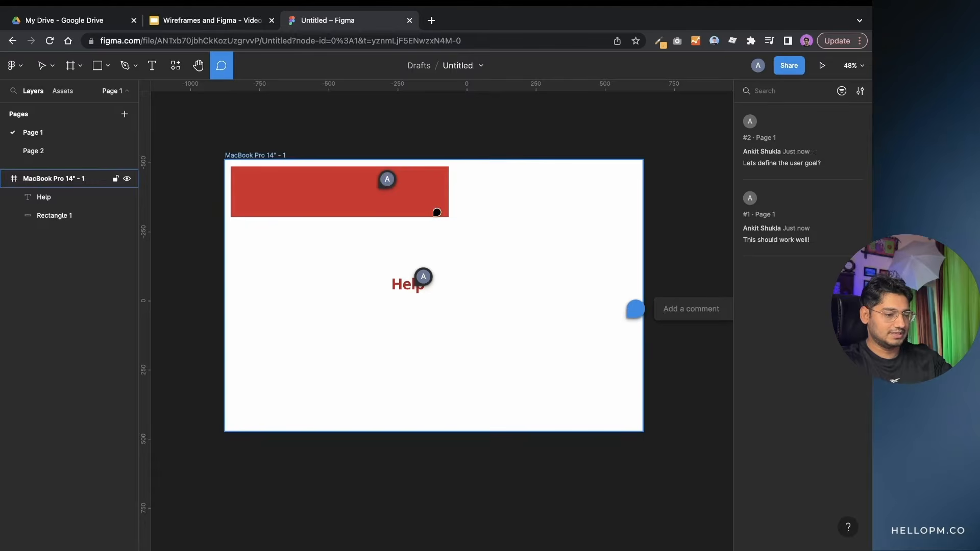
key("Escape")
- View the comment thread on the Help text, close it and leave commenting mode
mouse_move(387, 181)
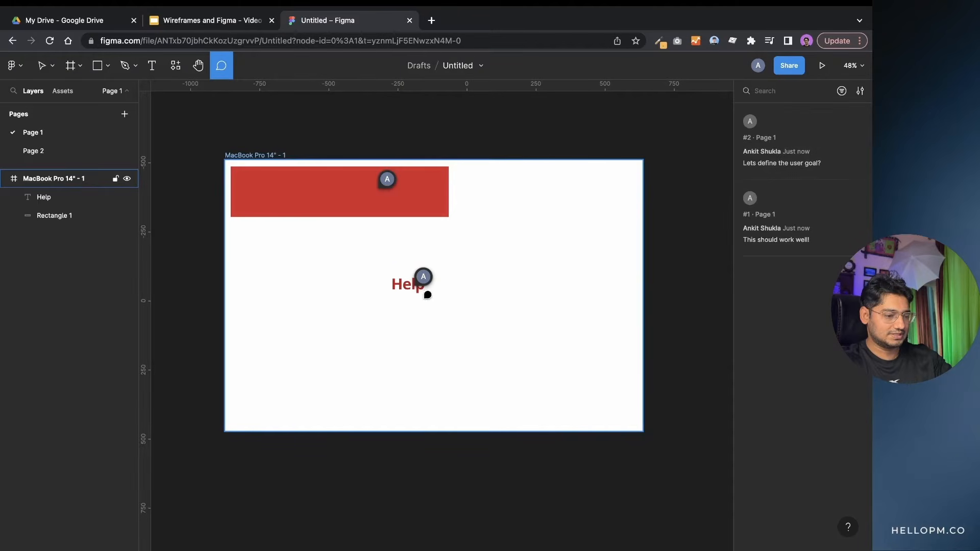
mouse_move(423, 281)
left_click(458, 279)
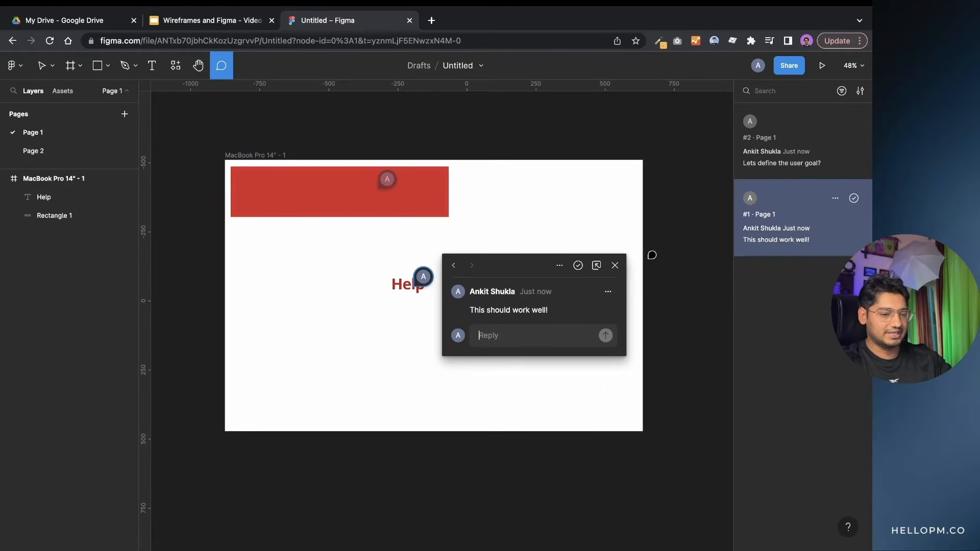
key("Escape")
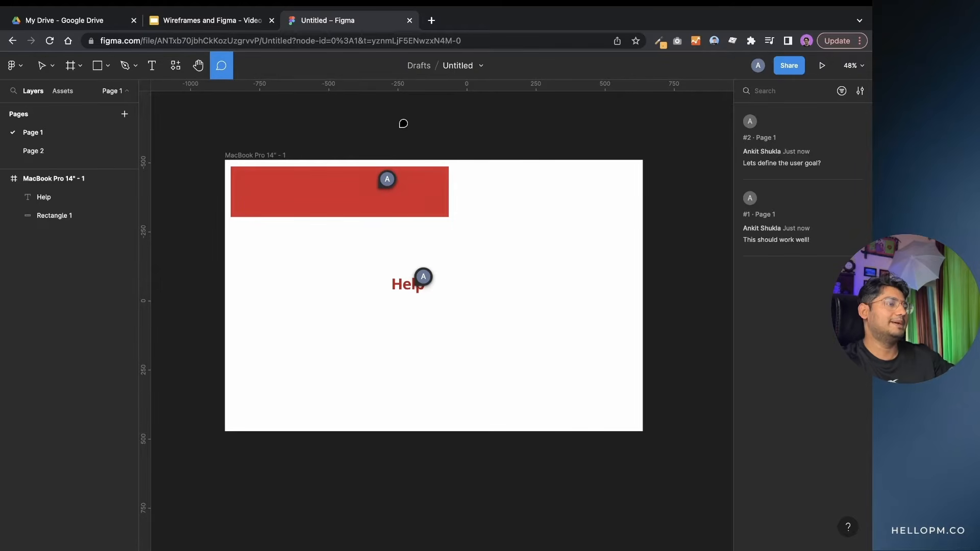
key("Escape")
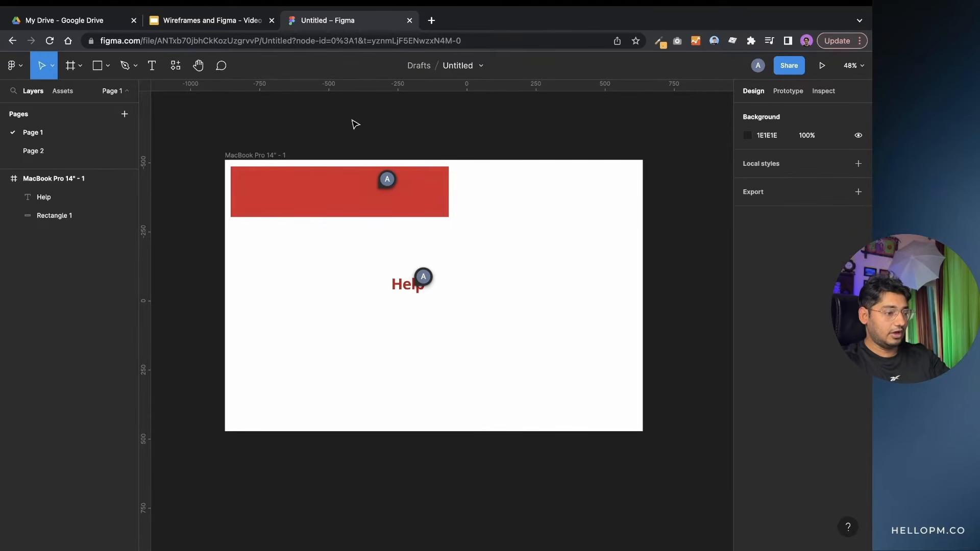
- Pan the canvas around with the Hand tool
left_click(198, 65)
left_click_drag(412, 222, 388, 227)
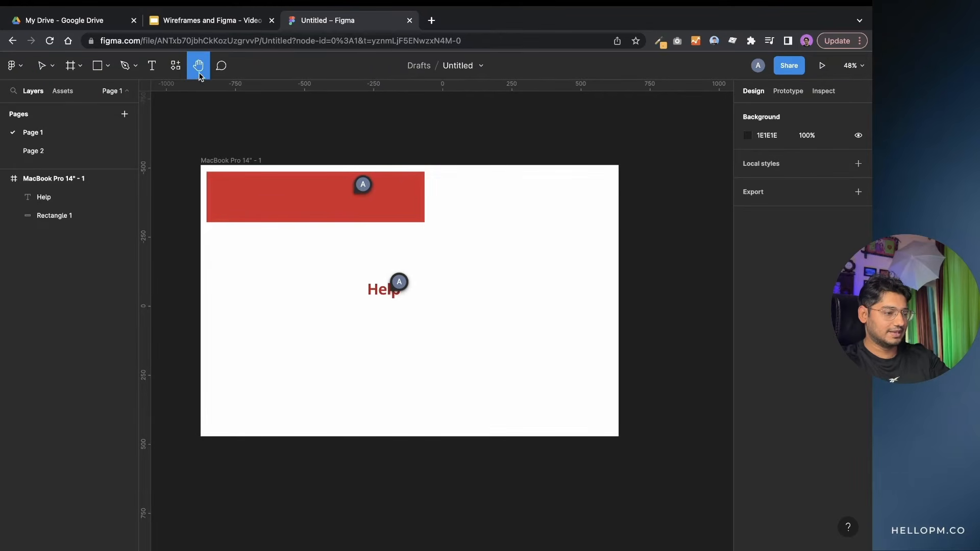
left_click_drag(355, 183, 387, 164)
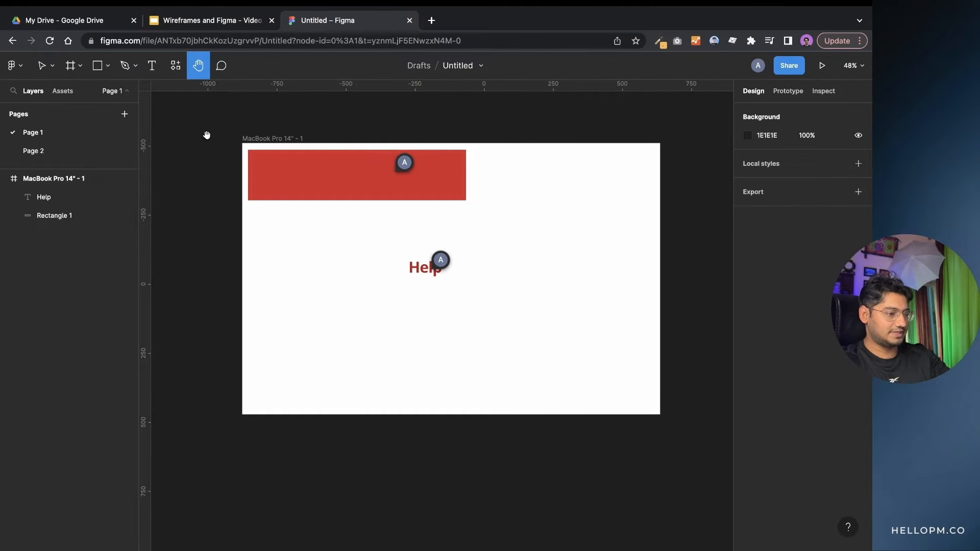
- Draw a 512 × 469 slice from the MacBook Pro frame's top-left corner with the Slice tool
left_click(53, 66)
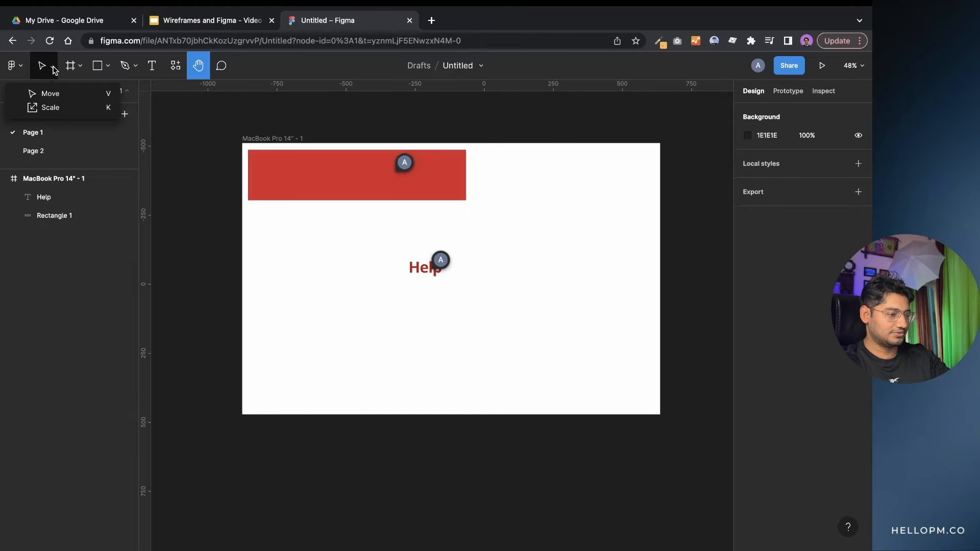
left_click(81, 67)
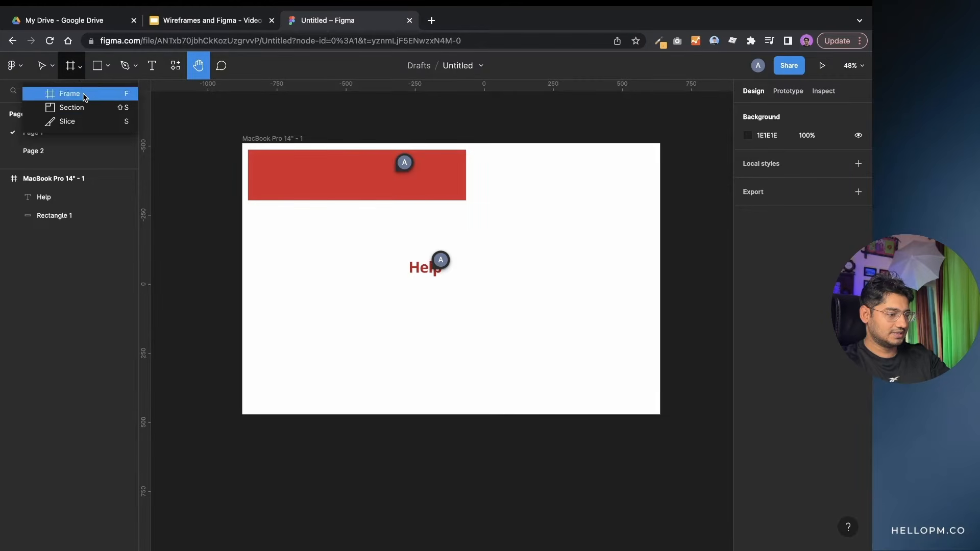
left_click(79, 122)
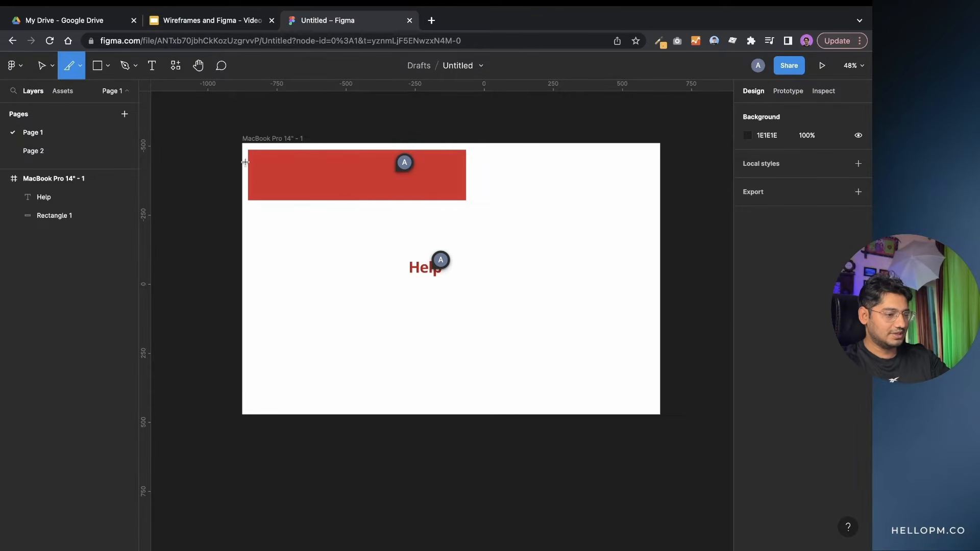
left_click_drag(245, 146, 383, 274)
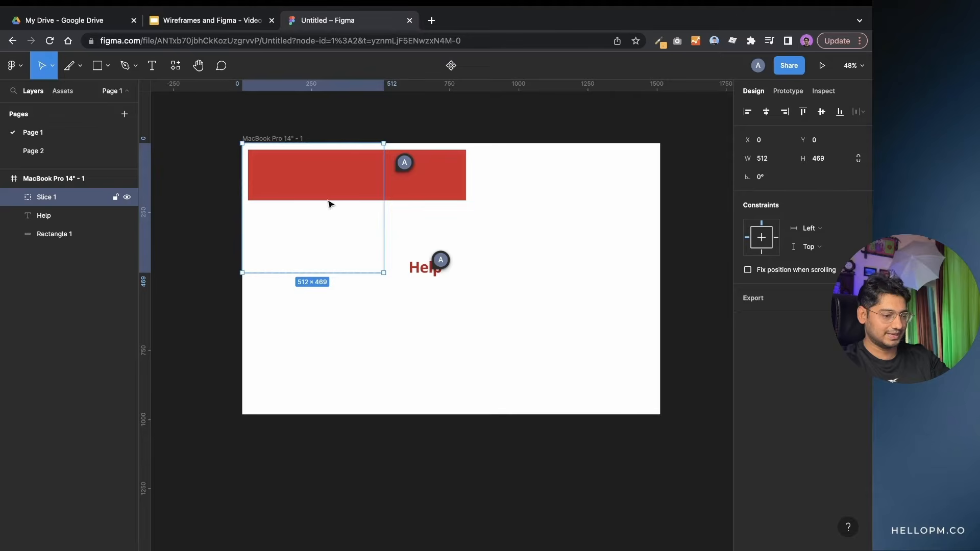
- Export the slice as a 1x PNG, open the downloaded file and deselect the slice
left_click(779, 306)
left_click(791, 339)
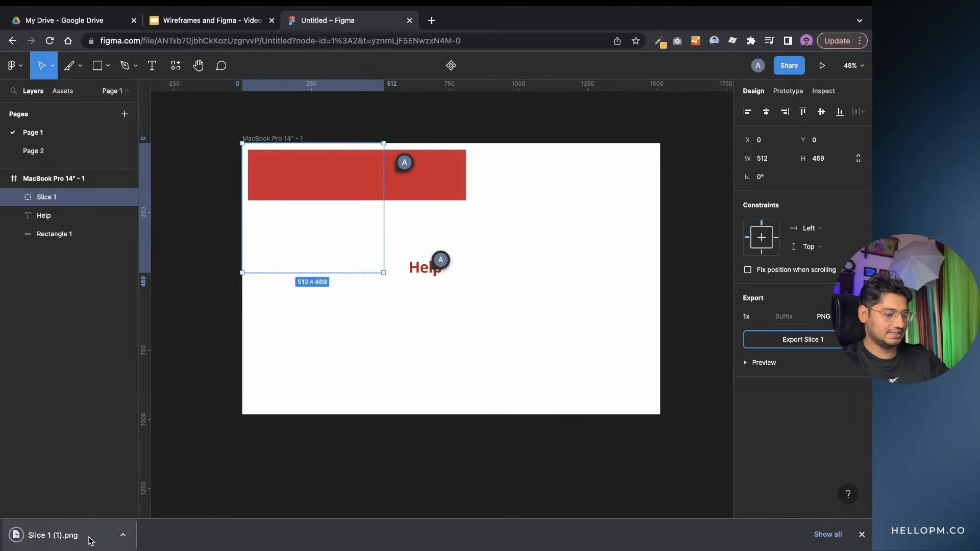
left_click(88, 540)
left_click(319, 376)
- Switch to the Google Slides deck, present the "Navigating Figma" slide full screen and exit the slideshow
left_click(233, 23)
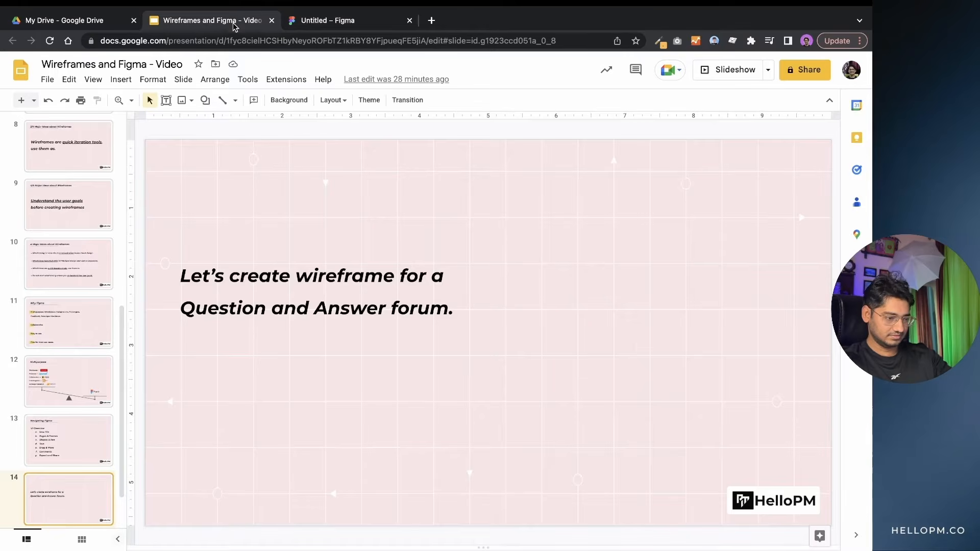
left_click(70, 439)
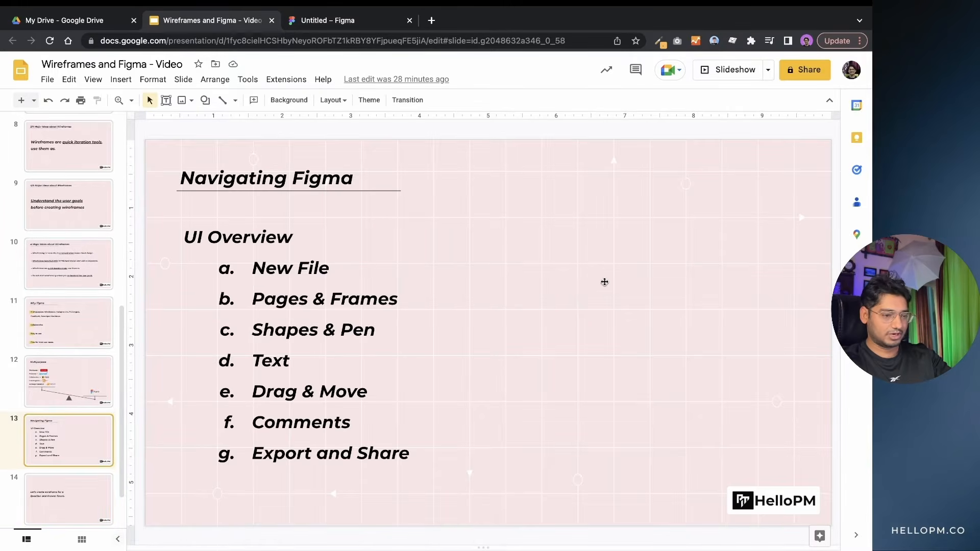
left_click(738, 75)
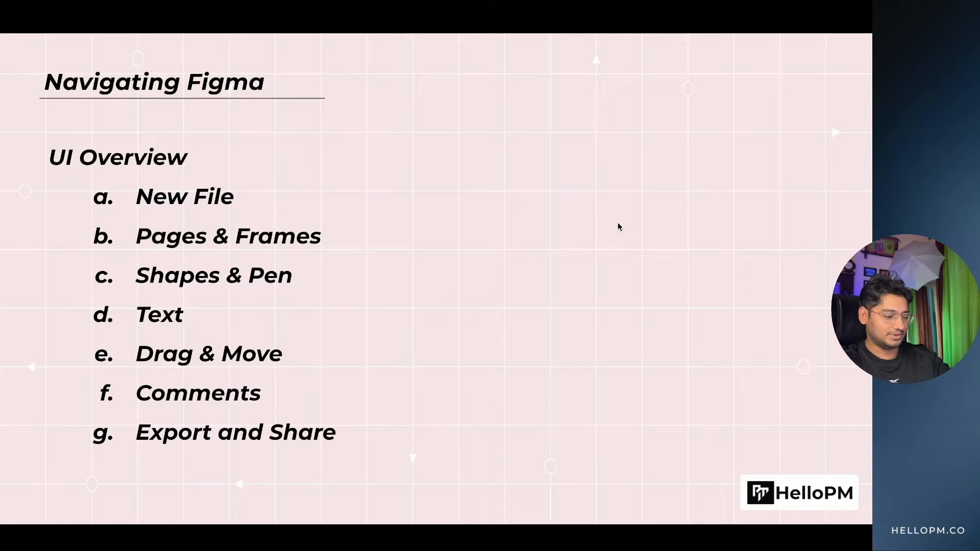
key("Escape")
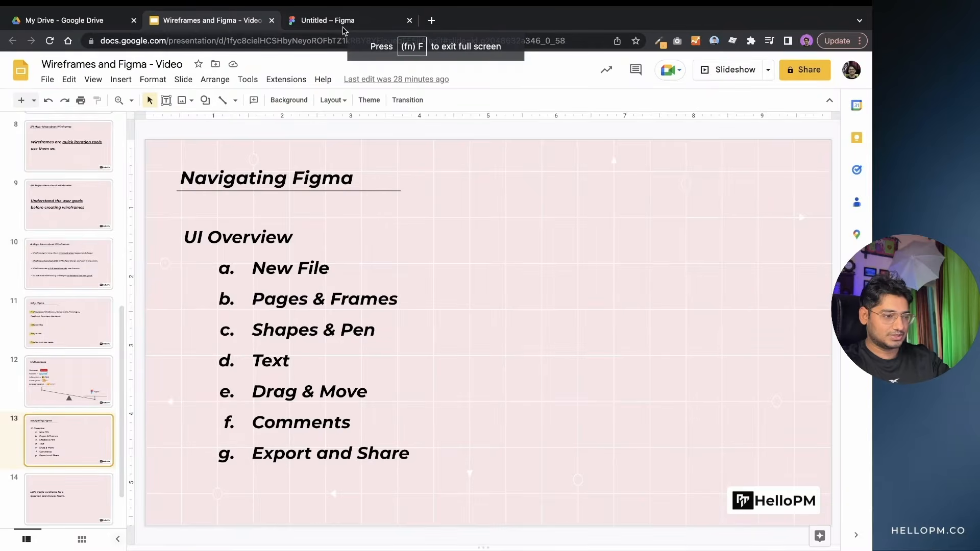
- Switch back to the Figma file and view its sharing options
key("ctrl+Tab")
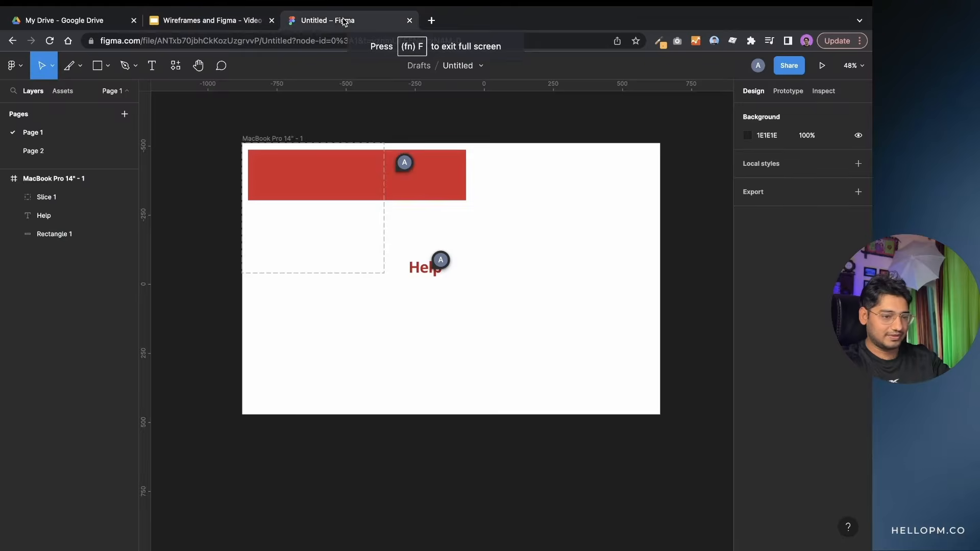
left_click(788, 69)
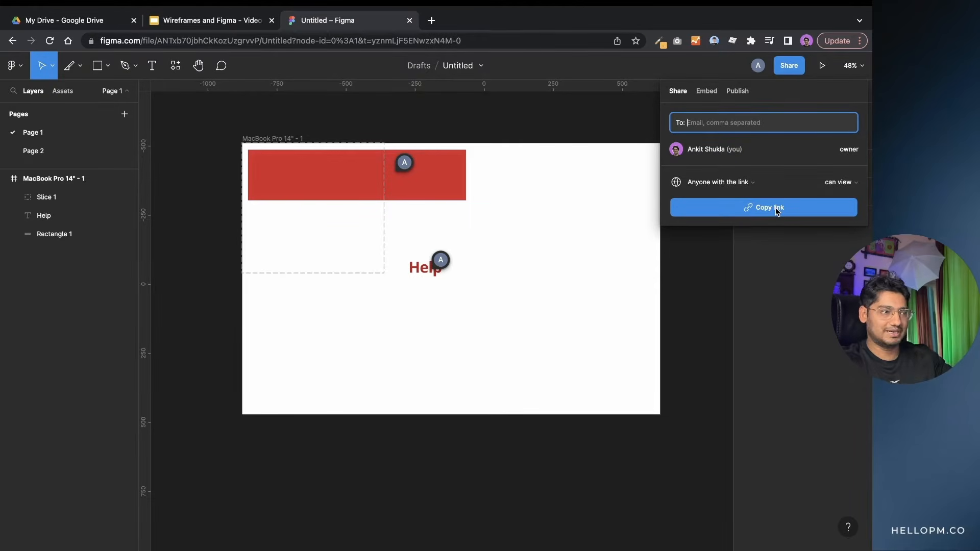
- Return to the Google Slides deck and start the slideshow from the "Navigating Figma" slide
left_click(224, 23)
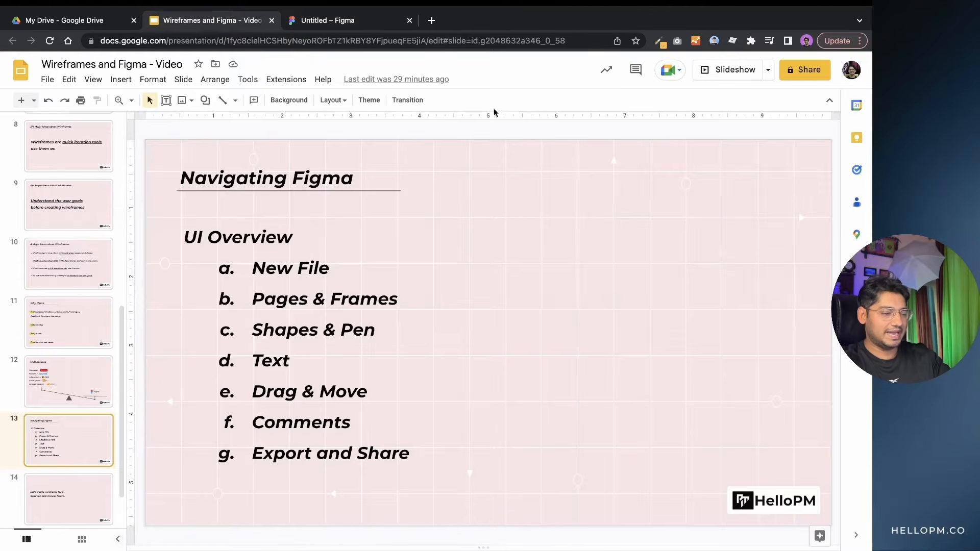
left_click(747, 75)
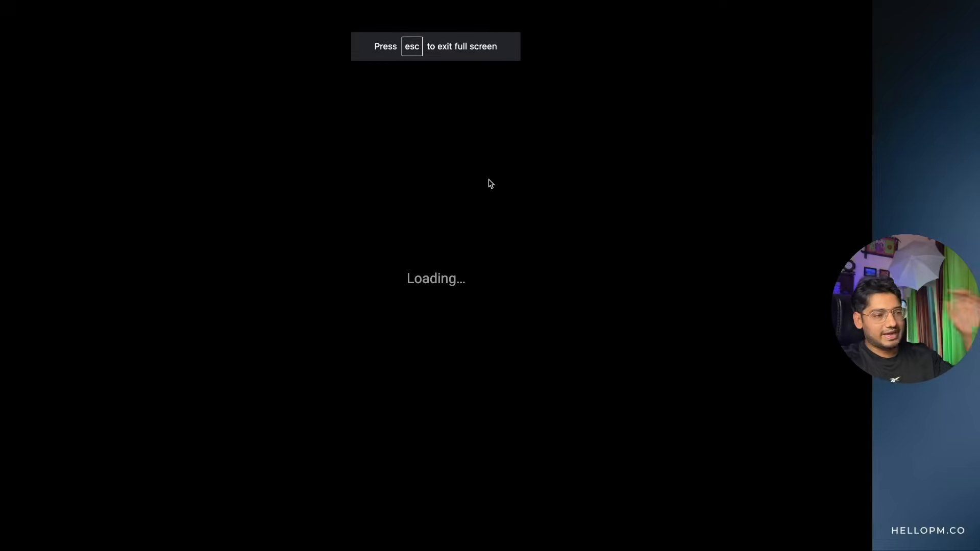
- Advance the presentation through the Question and Answer forum slide to "Important functionalities users will need" and exit the slideshow
key("Right")
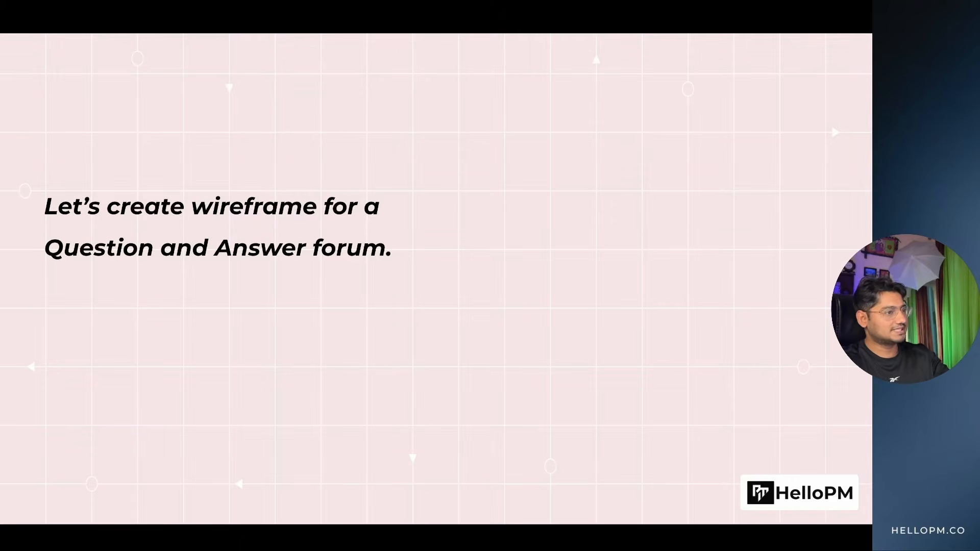
key("Right")
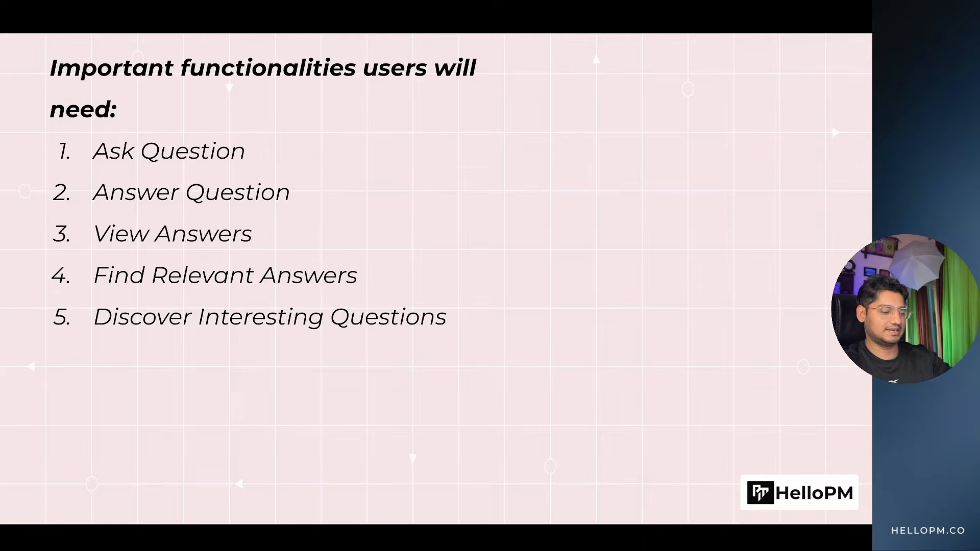
key("Escape")
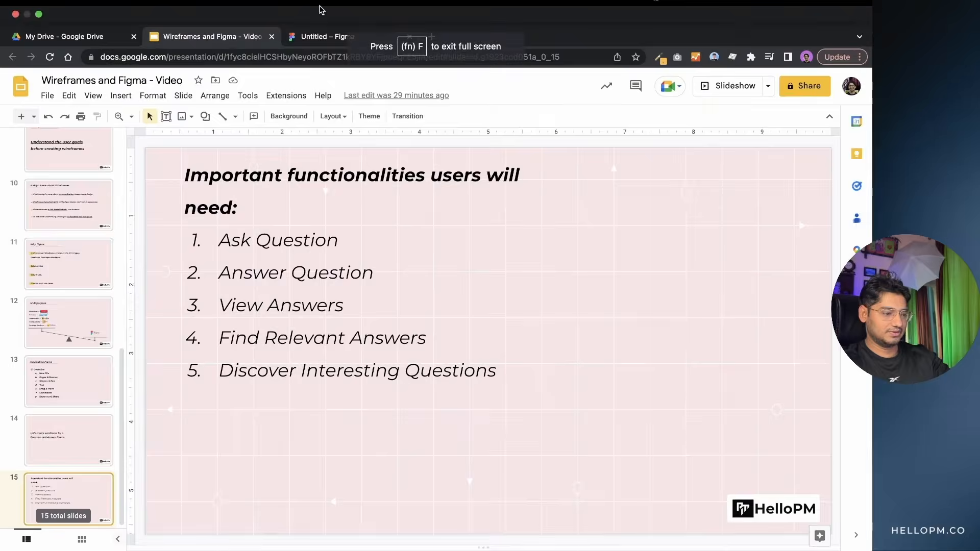
- Switch to the Figma file, go to the figma.com home page and create a new design file
left_click(324, 37)
left_click(295, 41)
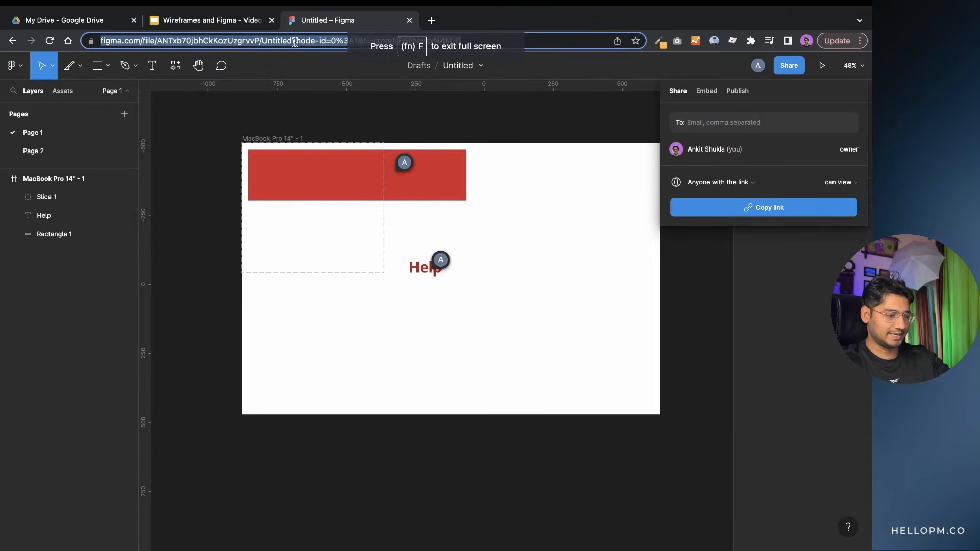
type("figma.com")
key("Return")
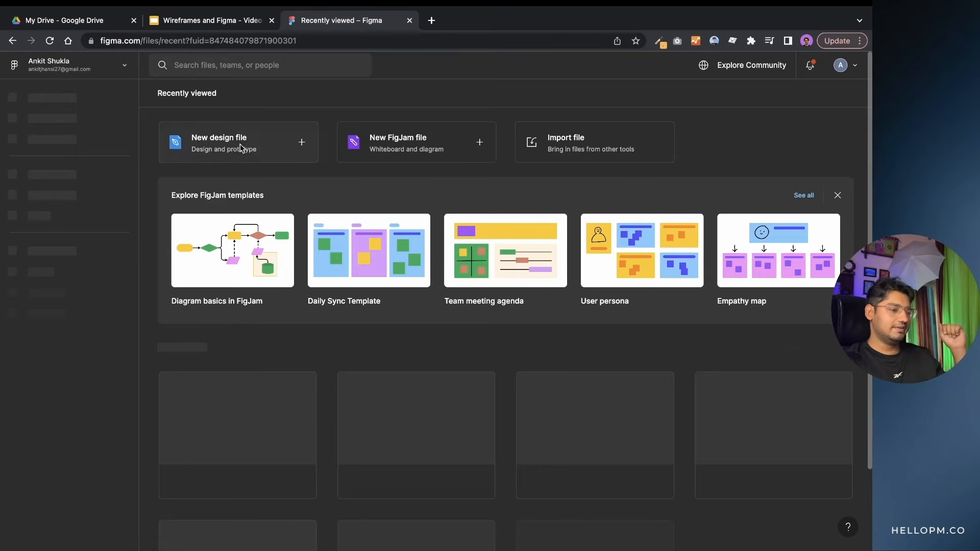
left_click(237, 143)
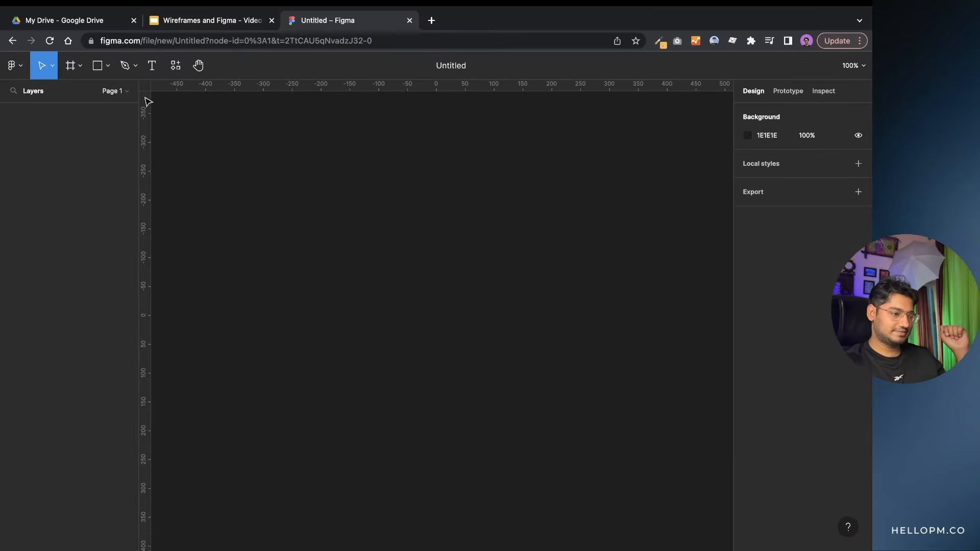
- Draw a custom frame about 369 × 551 on the empty canvas and delete it
left_click(71, 66)
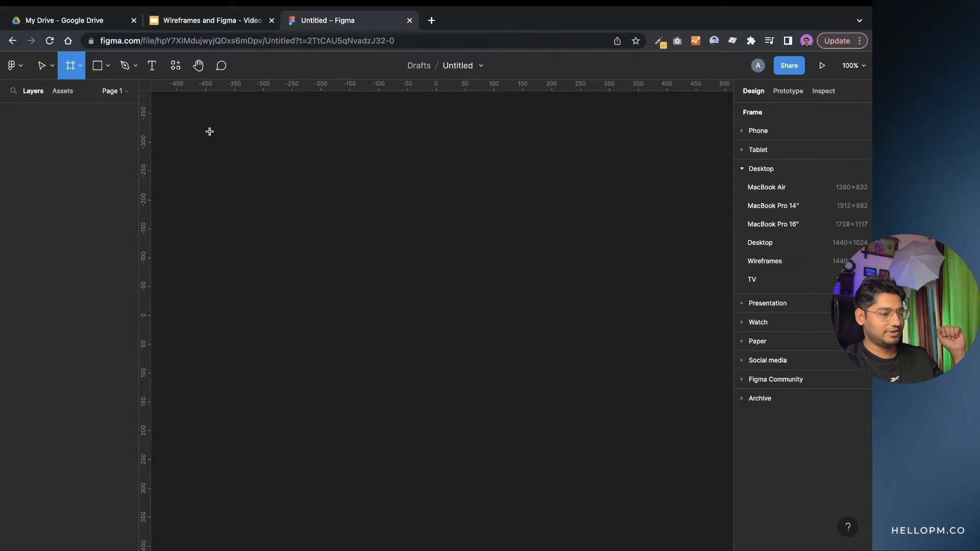
left_click_drag(209, 127, 422, 445)
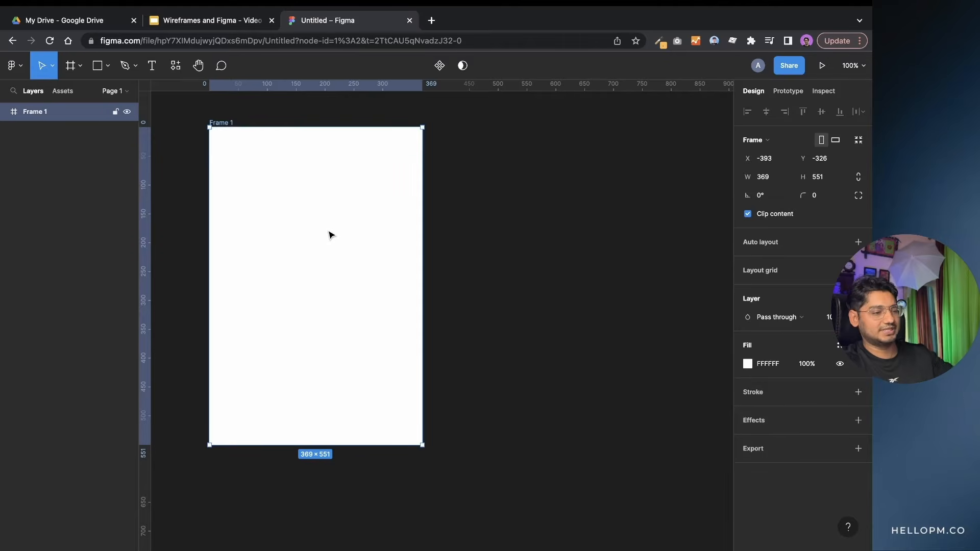
key("Delete")
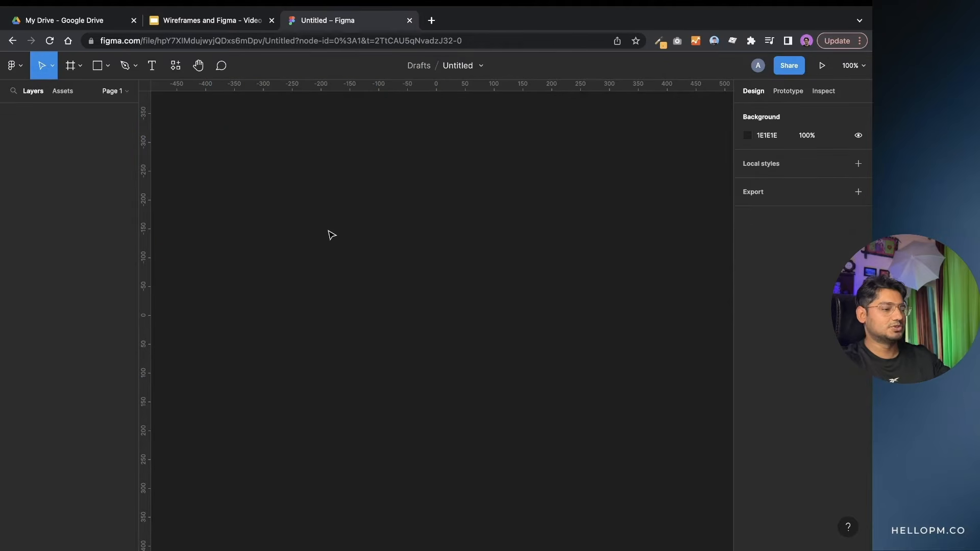
- Insert an Android Large phone frame of 360 × 800 from the frame presets
left_click(70, 67)
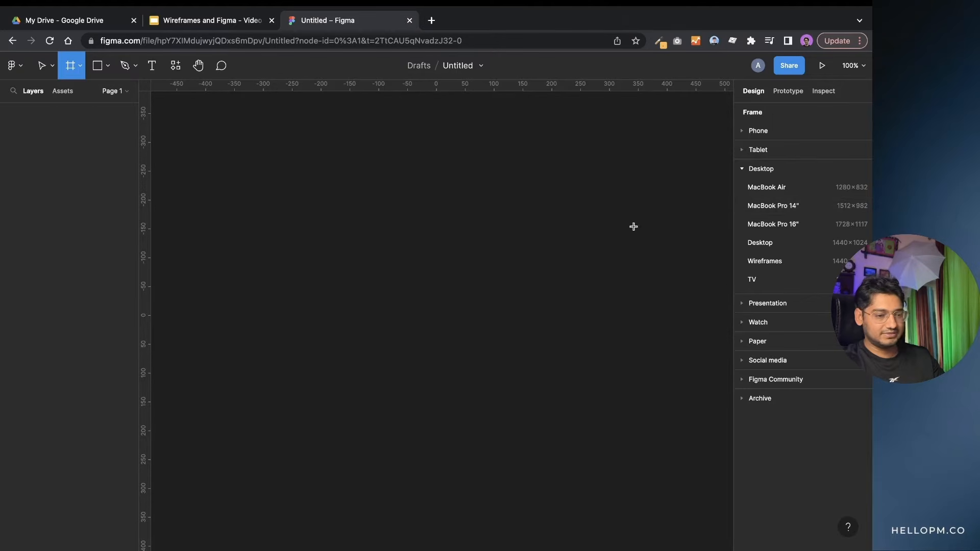
left_click(754, 131)
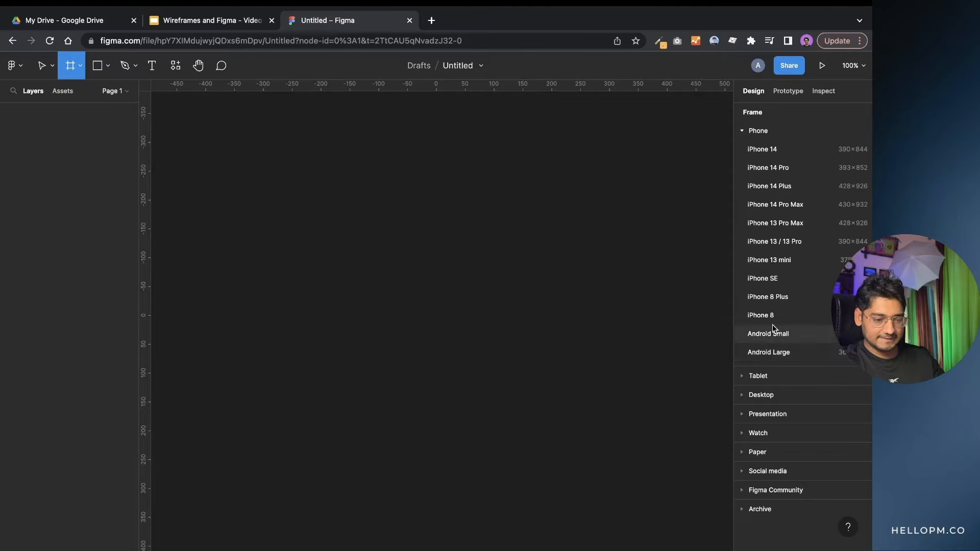
left_click(775, 352)
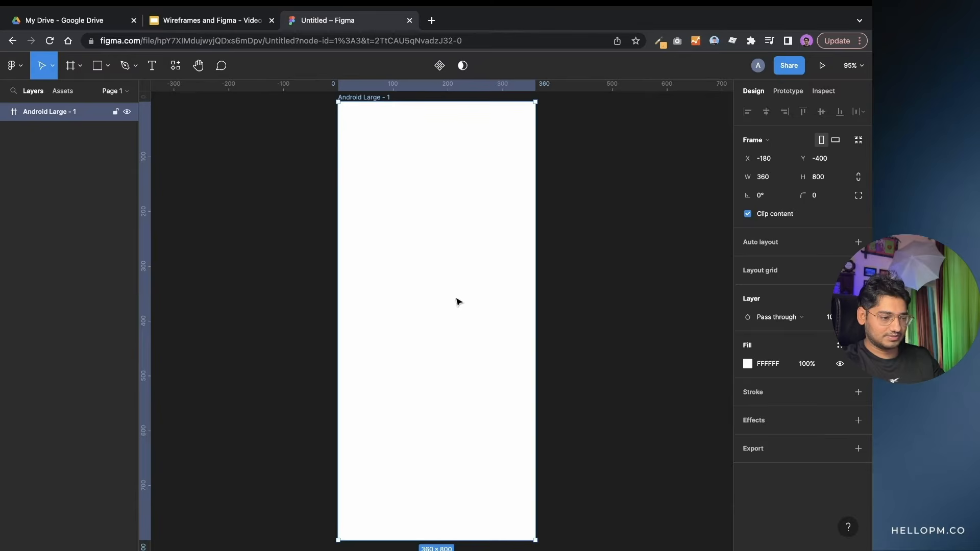
scroll(458, 301, "down", 2)
scroll(458, 301, "up", 1)
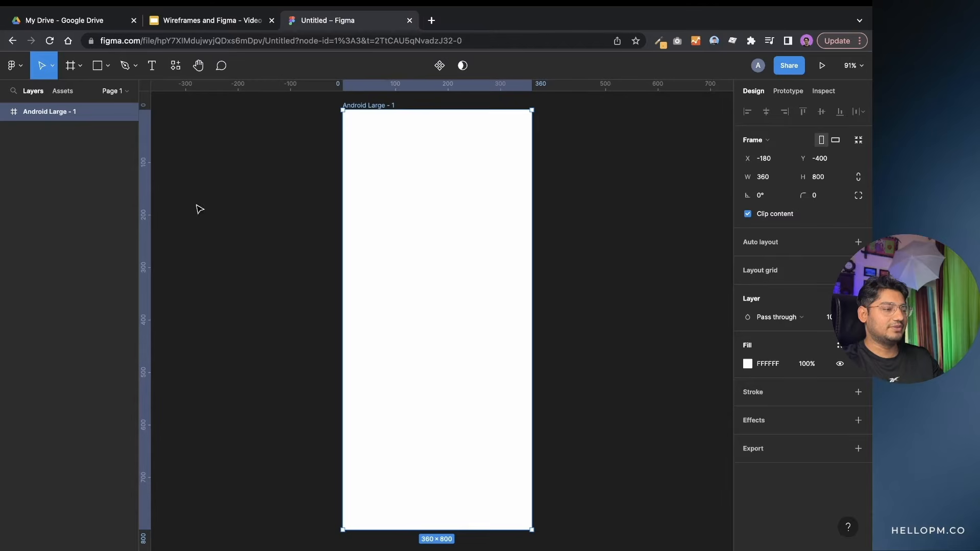
- Draw a full-width header rectangle of 360 × 39 along the upper edge of the Android frame
left_click(104, 95)
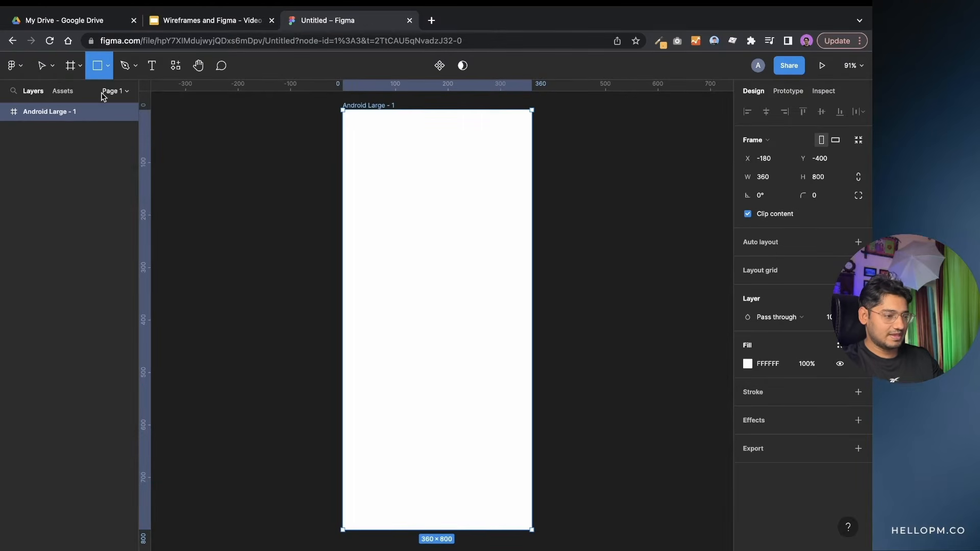
mouse_move(359, 123)
left_mouse_down()
mouse_move(451, 131)
mouse_move(475, 144)
mouse_move(438, 127)
mouse_move(531, 121)
left_mouse_up()
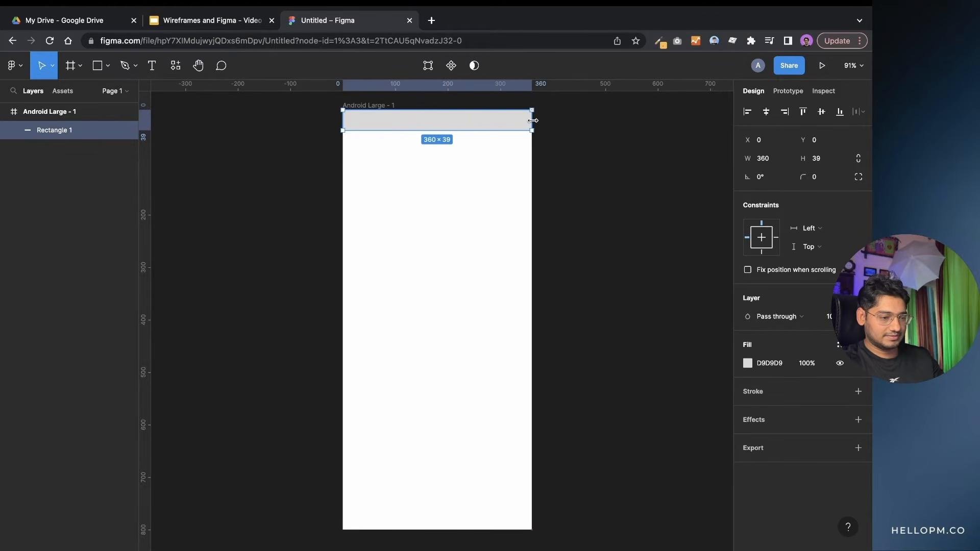
left_click(573, 149)
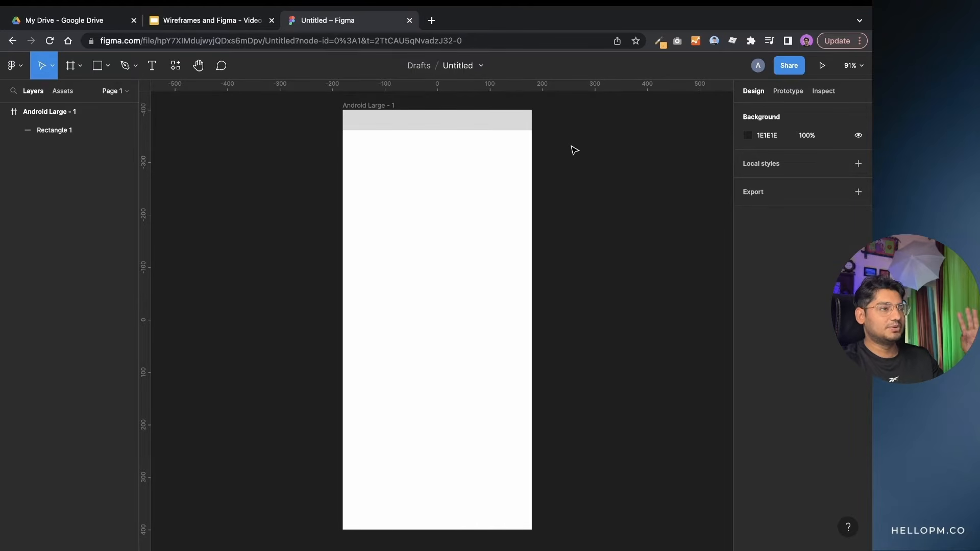
- Add the text "Logo" and place it at the left end of the header bar
left_click(152, 66)
left_click(427, 269)
type("Log")
left_click_drag(434, 272, 359, 121)
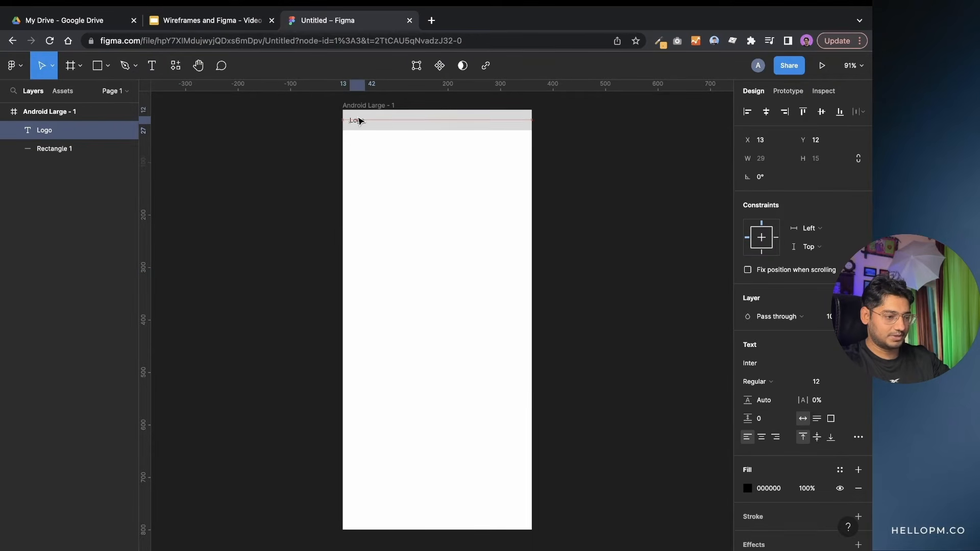
left_click(389, 162)
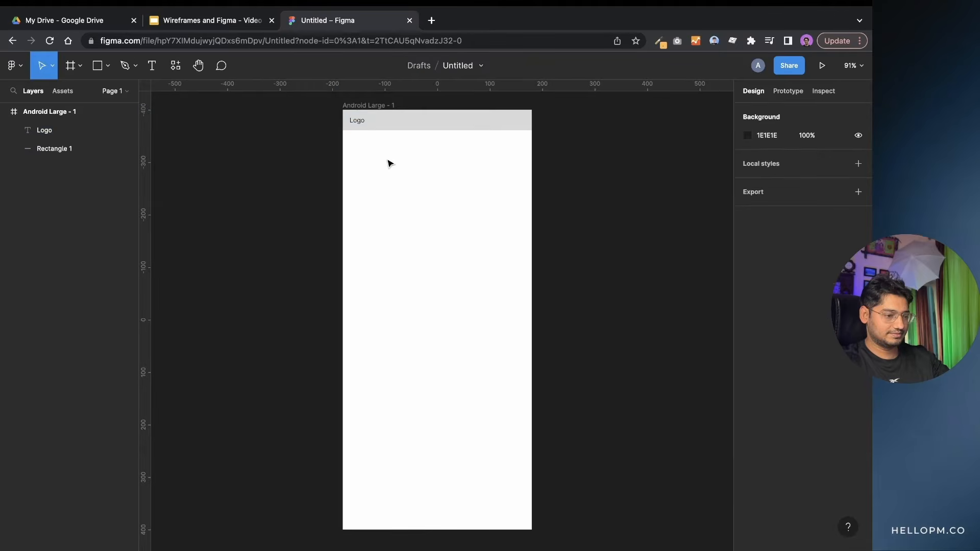
left_click(422, 123)
left_click_drag(420, 120, 434, 189)
key("Delete")
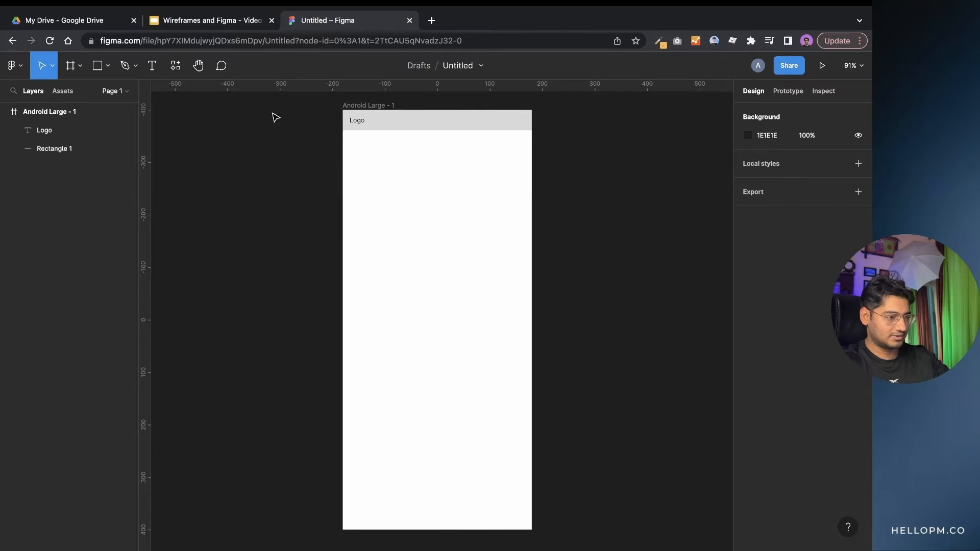
- Draw a rectangle about 109 × 36 below the header and fill it with the grey-brown colour 958888
left_click(107, 67)
left_click(108, 95)
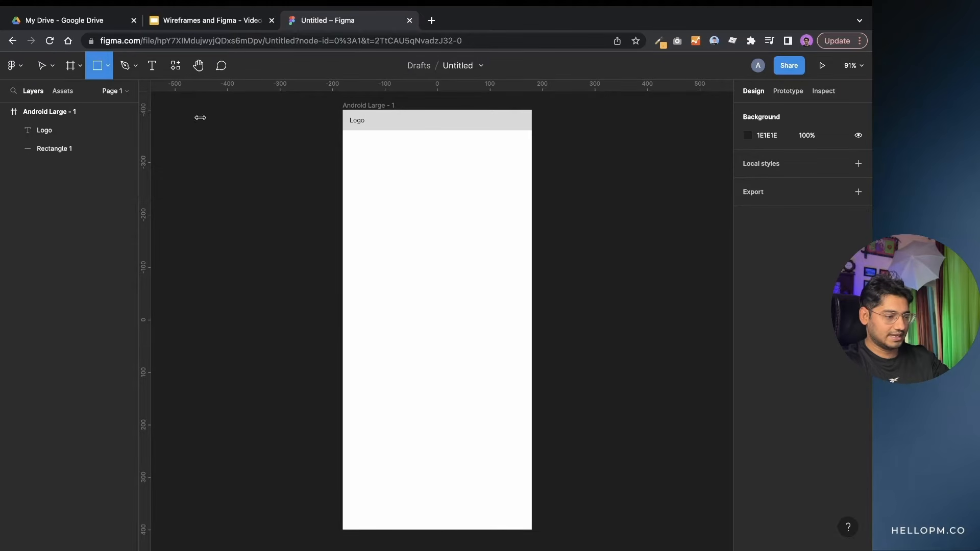
left_click_drag(372, 169, 429, 187)
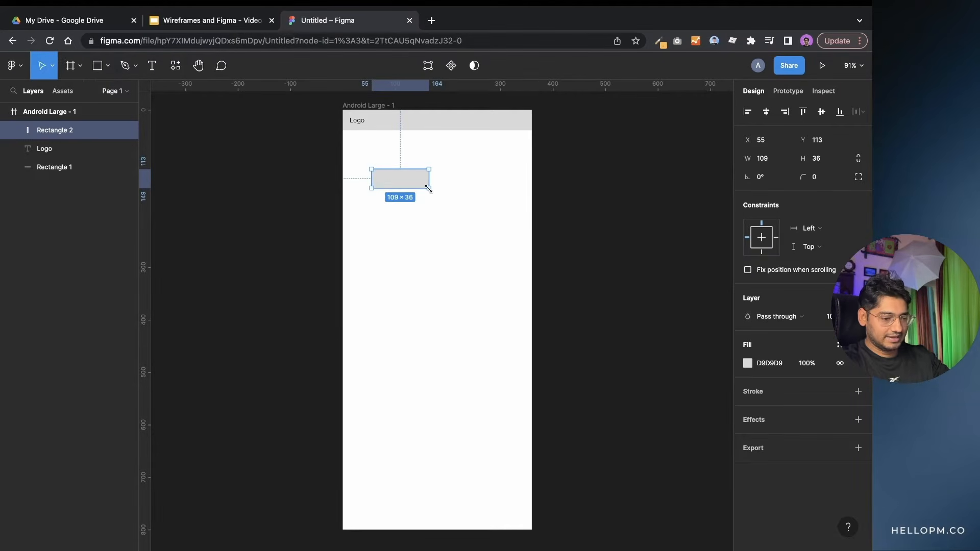
left_click(747, 362)
left_click_drag(643, 326, 606, 319)
- Shrink the grey-brown rectangle and place it over the "Logo" text at the header's left end
left_click_drag(416, 177, 375, 124)
left_click(386, 163)
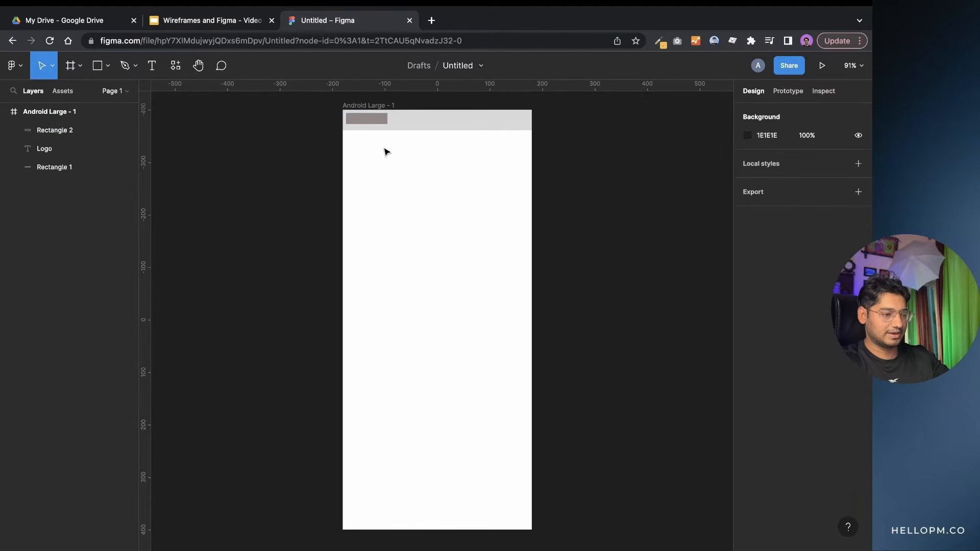
left_click(375, 121)
left_click_drag(375, 122, 375, 122)
left_click(440, 182)
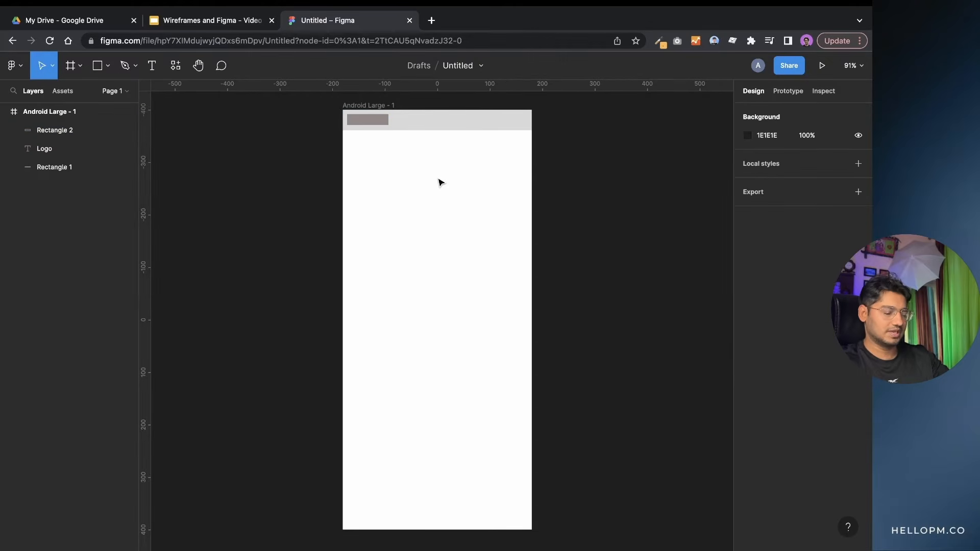
- Check the functionalities list in the Google Slides deck, and rename the Android frame in Figma as "Ask a question"
left_click(234, 22)
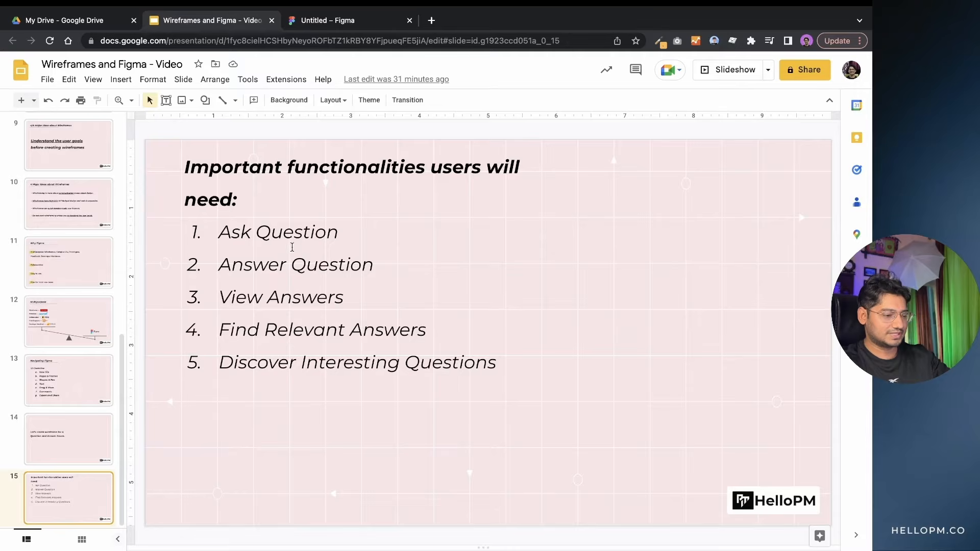
left_click(349, 21)
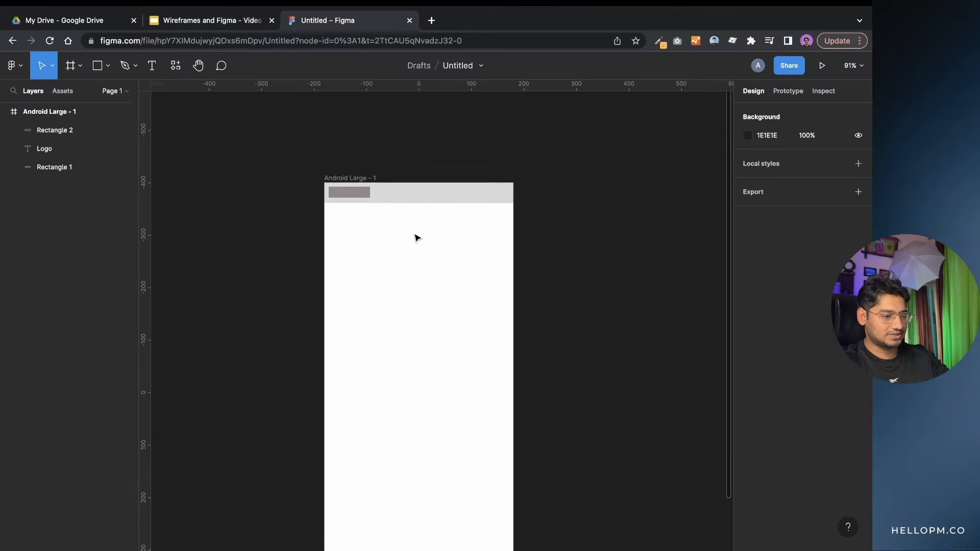
double_click(364, 176)
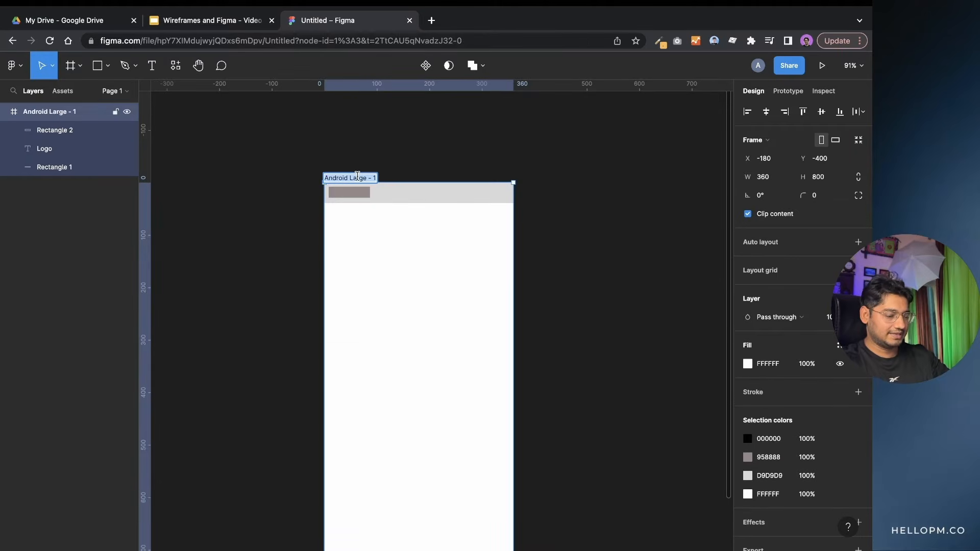
type("Ask a question")
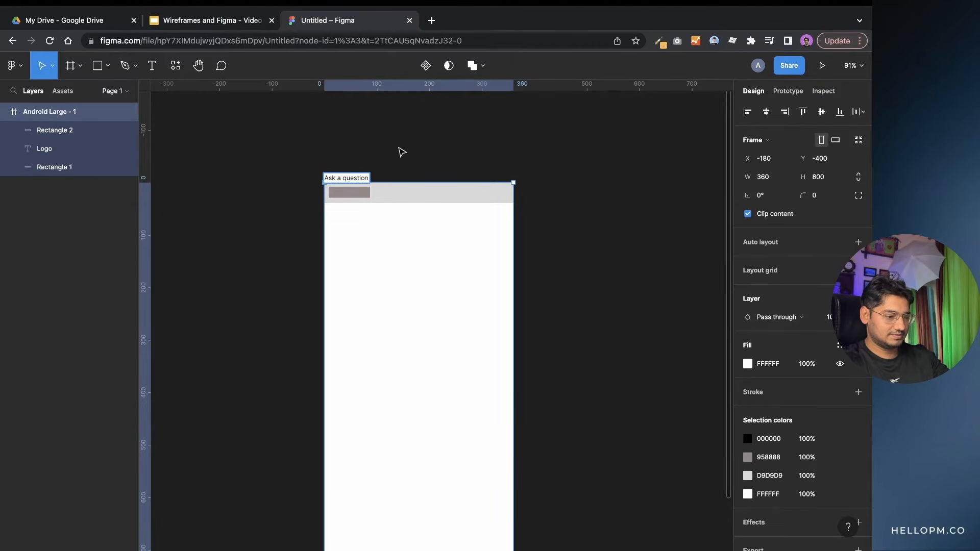
left_click(402, 151)
- Draw a large rectangle about 332 × 151 below the header in the "Ask a question" frame and select it
scroll(419, 218, "down", 3)
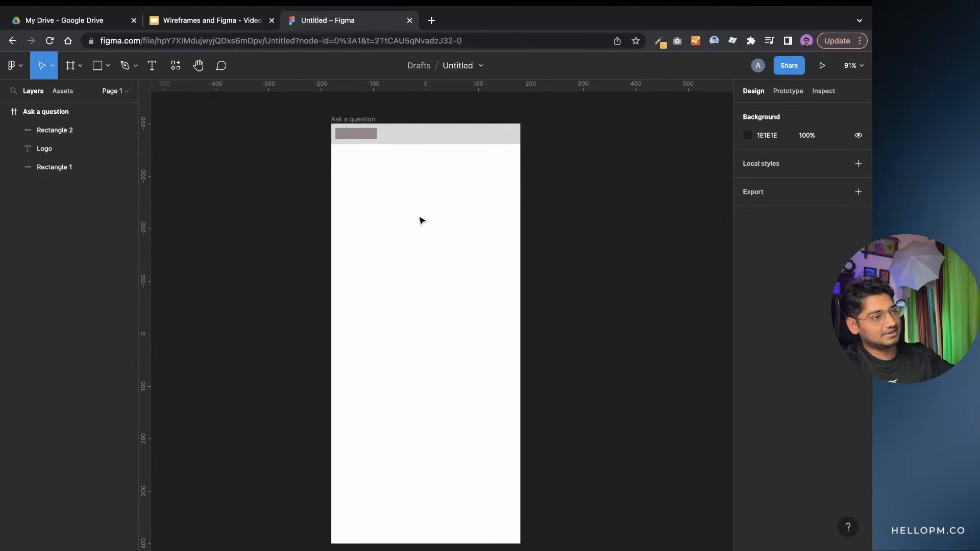
left_click(97, 66)
mouse_move(338, 159)
left_mouse_down()
mouse_move(339, 210)
mouse_move(511, 237)
left_mouse_up()
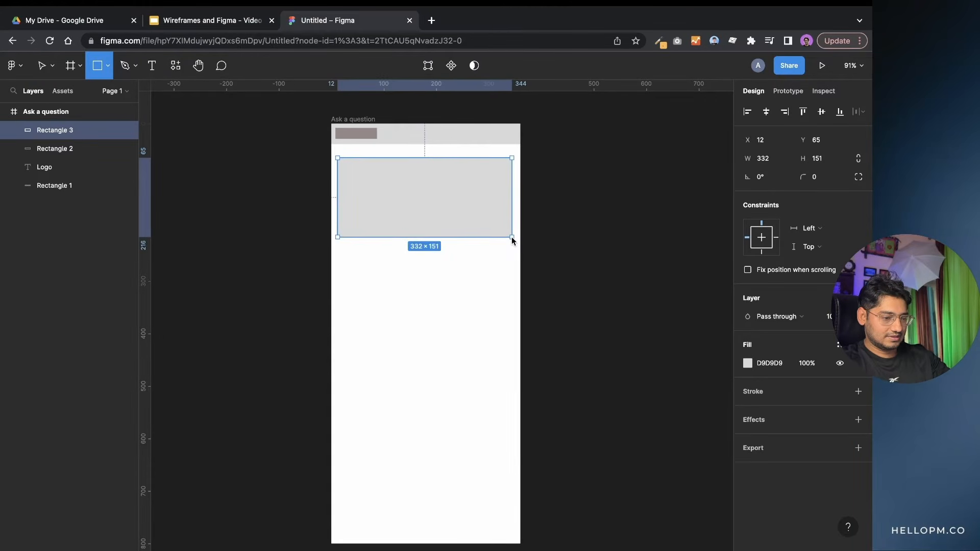
left_click(309, 227)
left_click(358, 224)
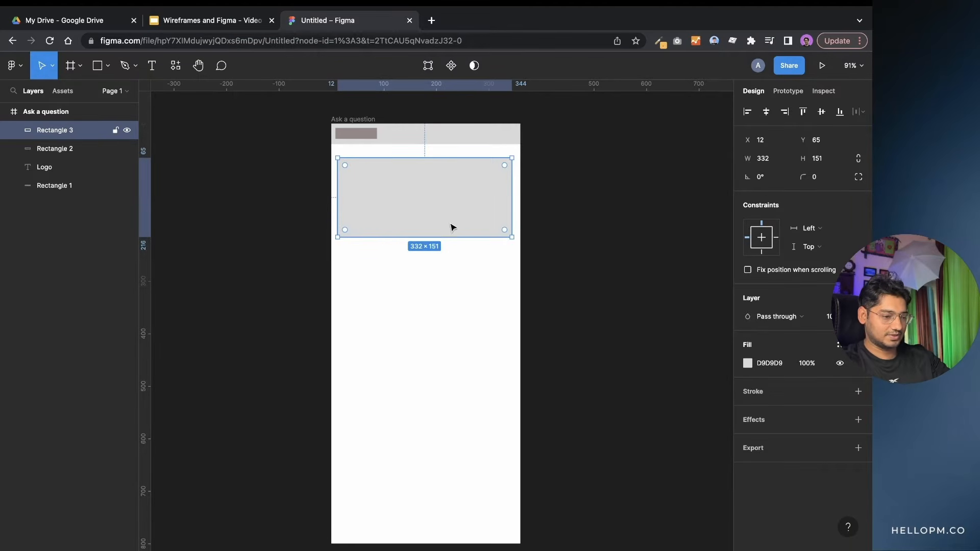
- Set the large rectangle's fill to F9F1F1 and add a black 000000 inside stroke of 1
left_click(749, 363)
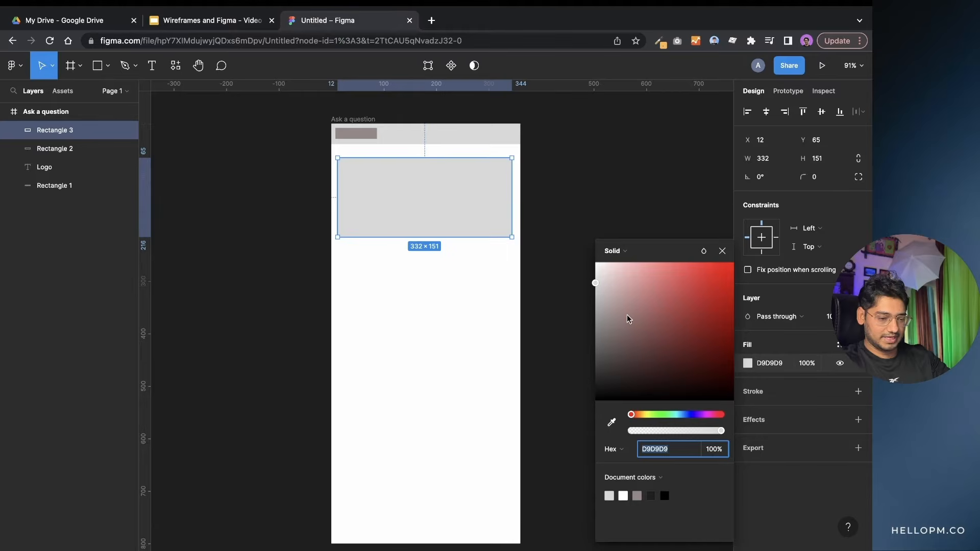
left_click_drag(598, 289, 599, 269)
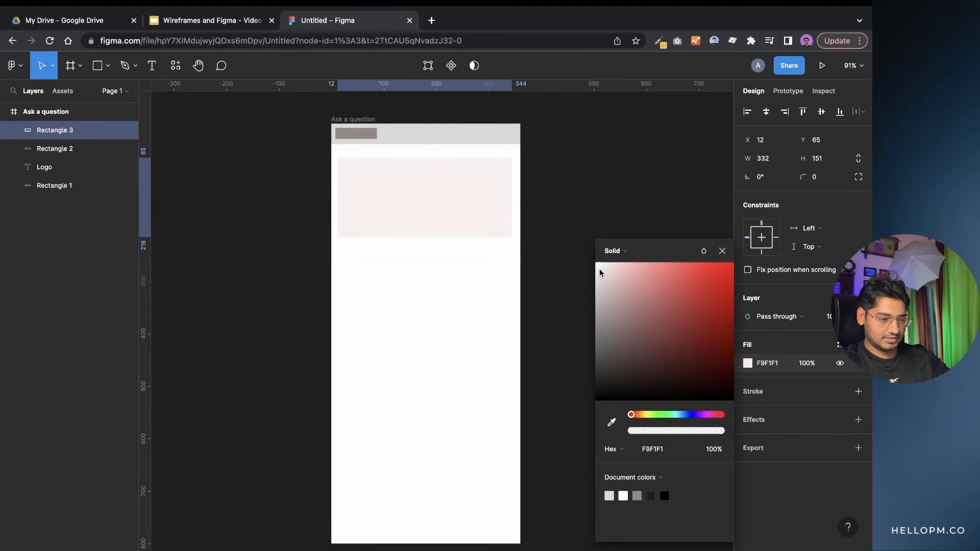
left_click(638, 201)
left_click(448, 209)
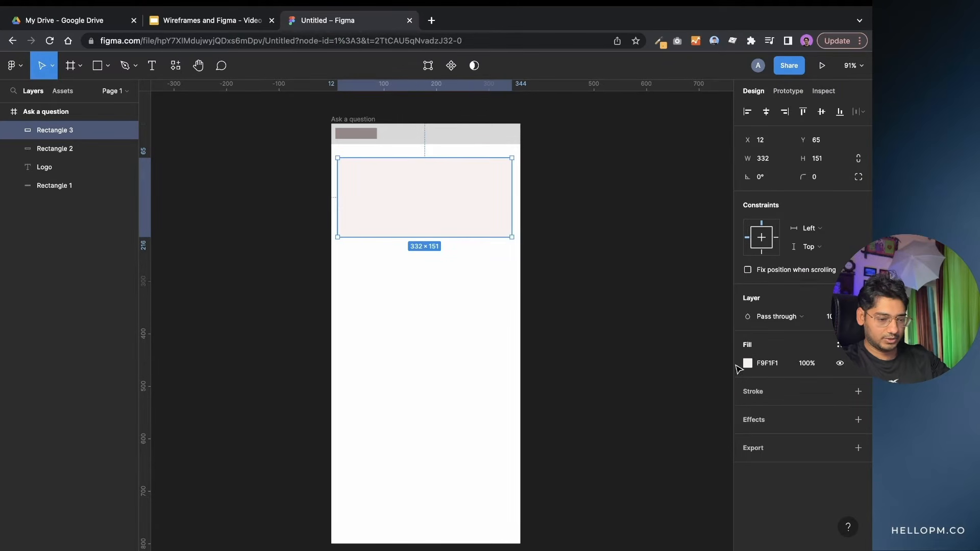
left_click(773, 392)
left_click(669, 357)
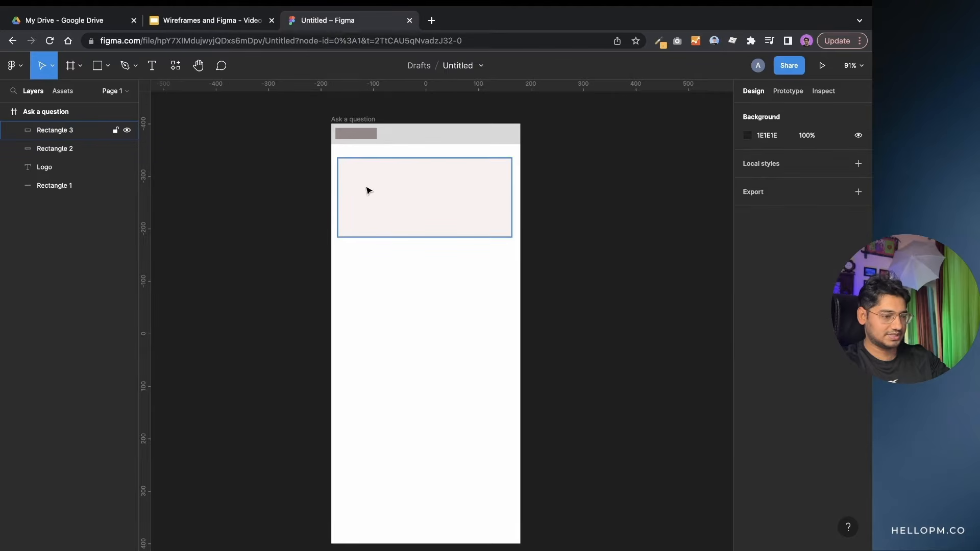
- Duplicate the outlined rectangle and place the copy below the original at about X 14, Y 249
left_click(390, 195)
key("ctrl+d")
left_click_drag(391, 196, 393, 293)
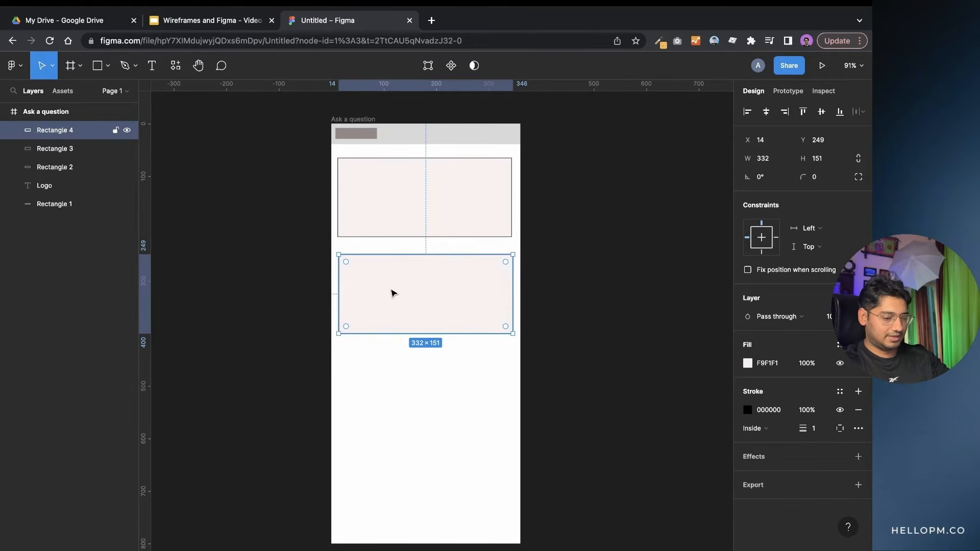
- Delete the duplicated rectangle and draw a grey rectangle about 147 × 28 below the outlined box at about X 14, Y 238
key("Delete")
left_click(107, 66)
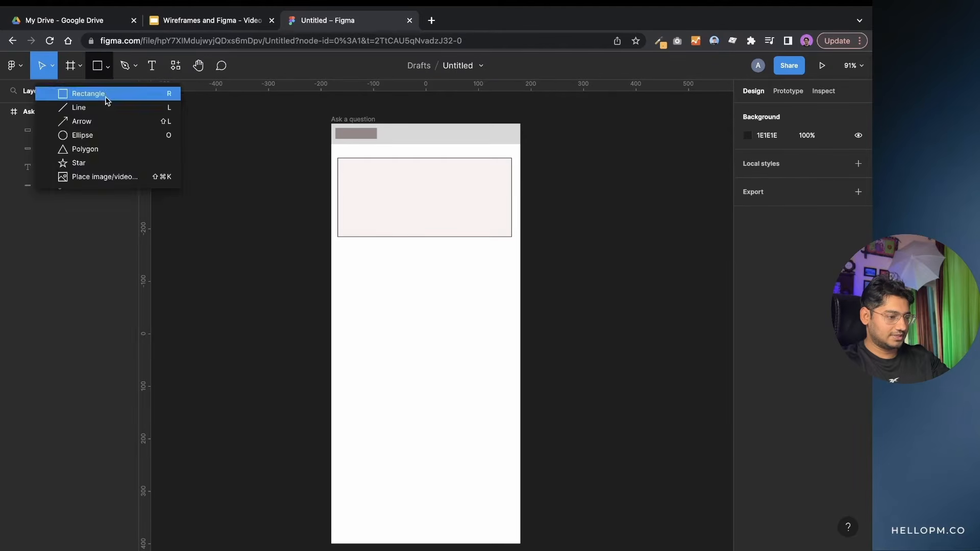
left_click(107, 95)
left_click_drag(338, 250, 416, 263)
left_click(411, 290)
left_click(394, 262)
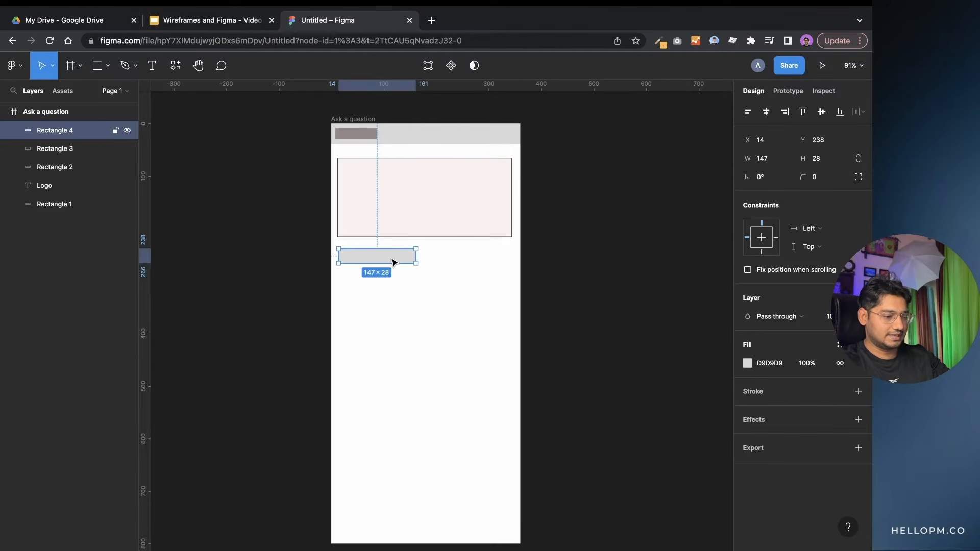
left_click(398, 305)
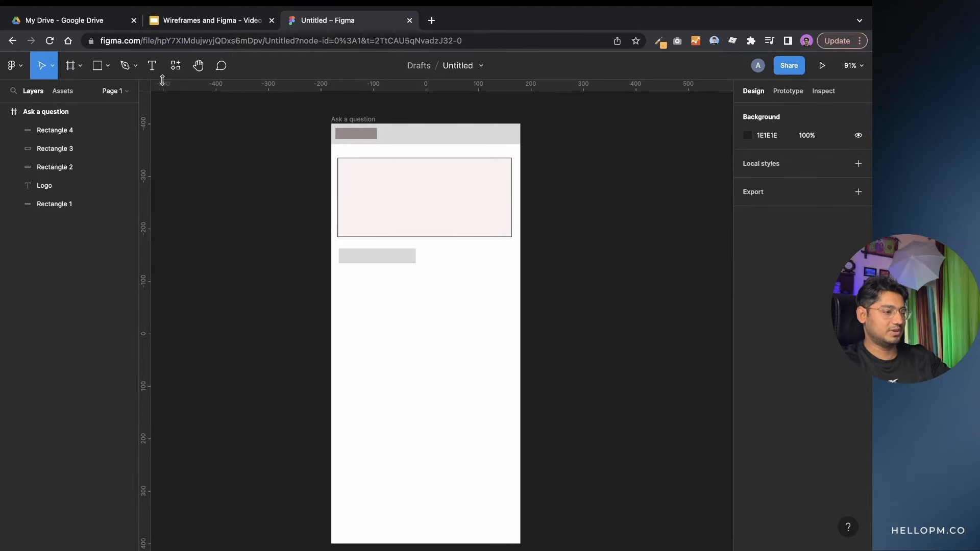
- Add a "Choose Category" text label and place it on the small grey rectangle below the outlined box
left_click(108, 68)
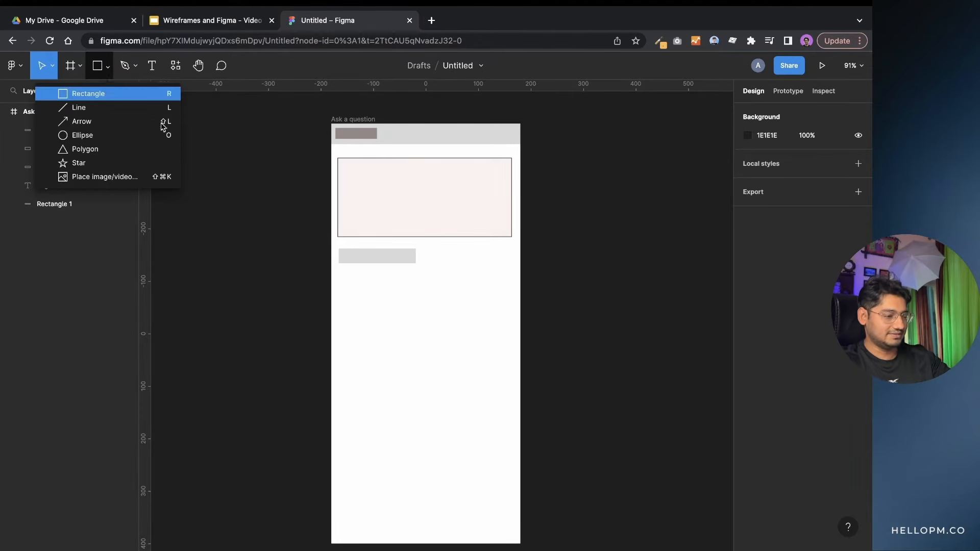
left_click(387, 308)
left_click(152, 66)
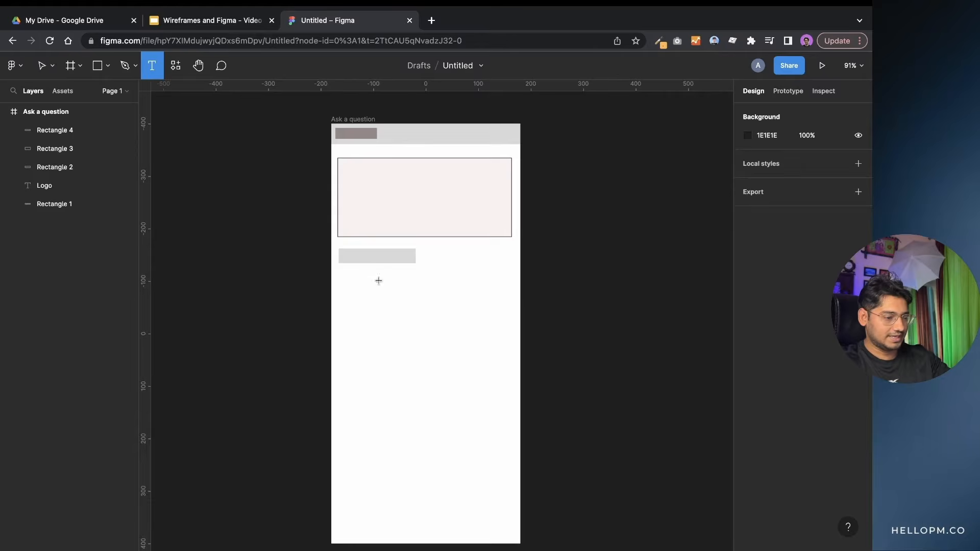
left_click(439, 360)
type("Cho")
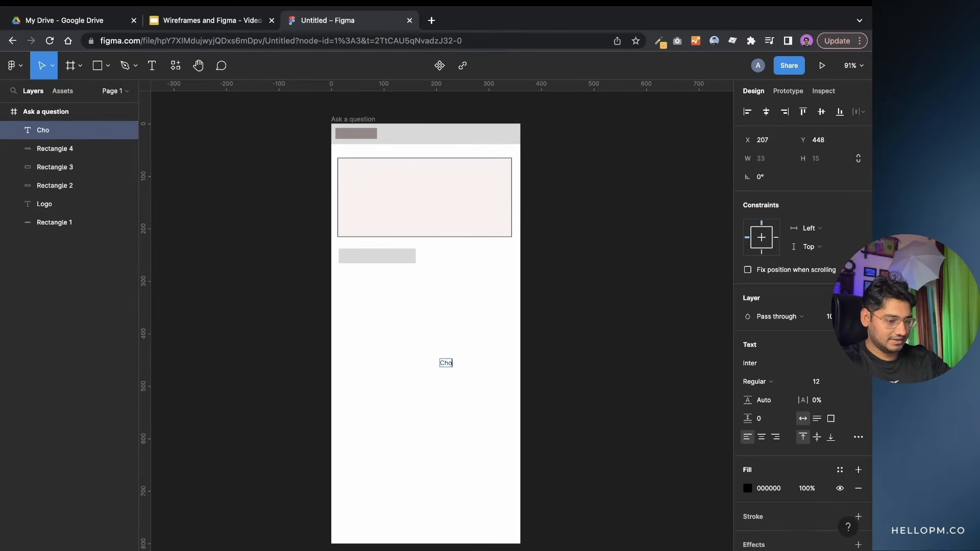
type("ose Cateog")
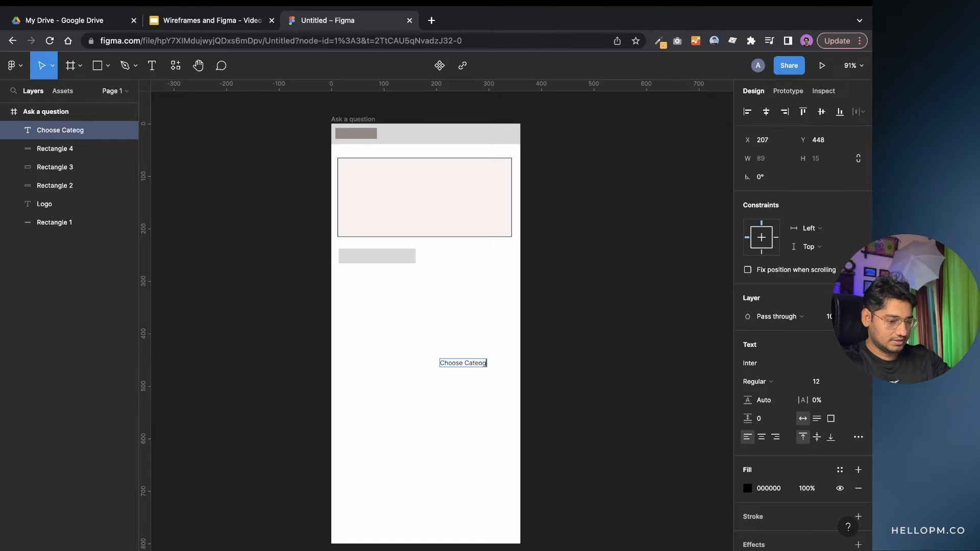
key("BackSpace")
key("BackSpace")
type("gory")
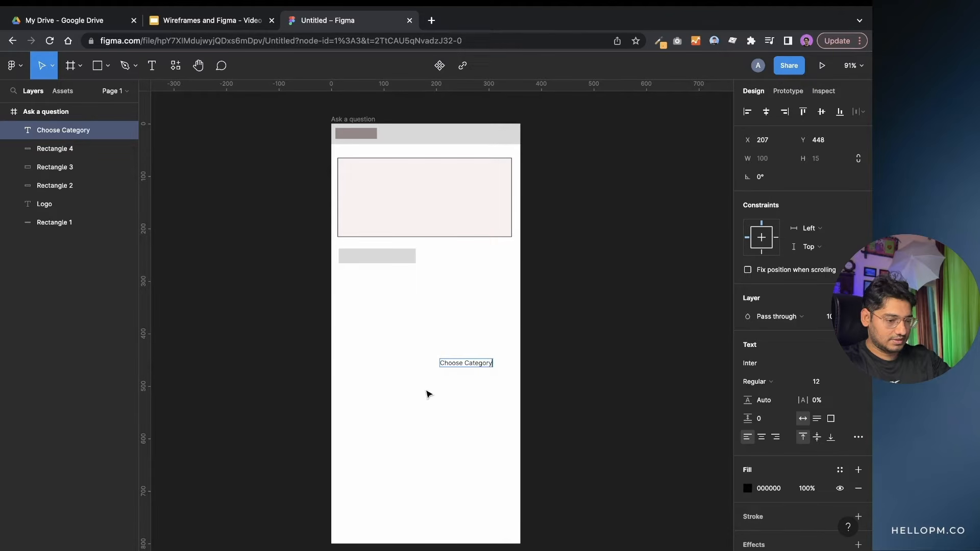
key("Escape")
left_click_drag(468, 364, 373, 257)
left_click(372, 309)
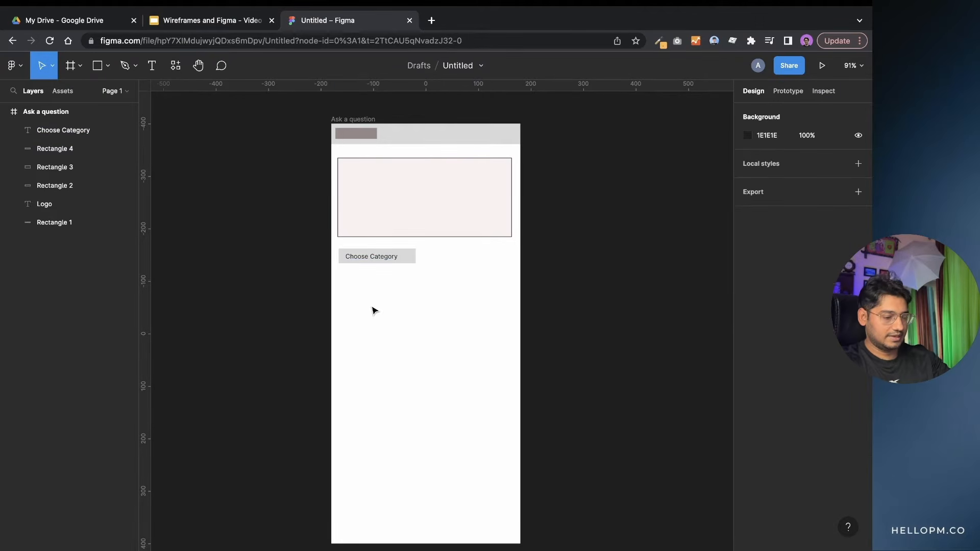
- Draw a triangle polygon about 13 × 13 and align it level with the "Choose Category" bar at about X 223, Y 247
left_click(108, 65)
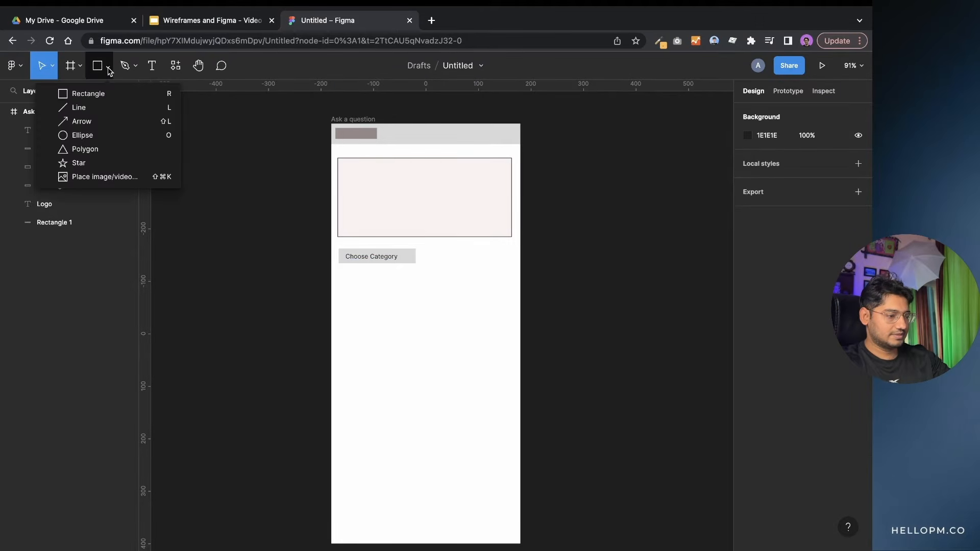
left_click(113, 149)
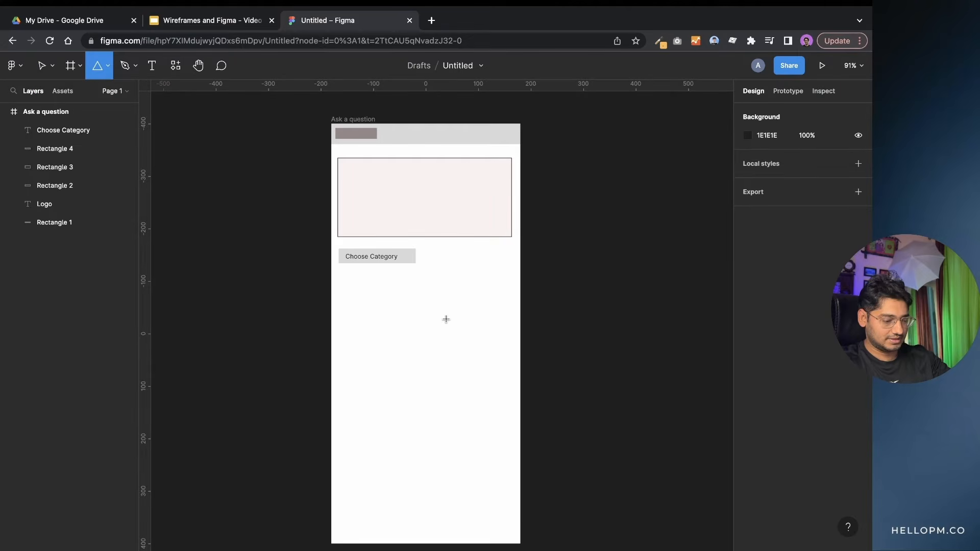
left_click_drag(446, 319, 451, 267)
left_click(470, 341)
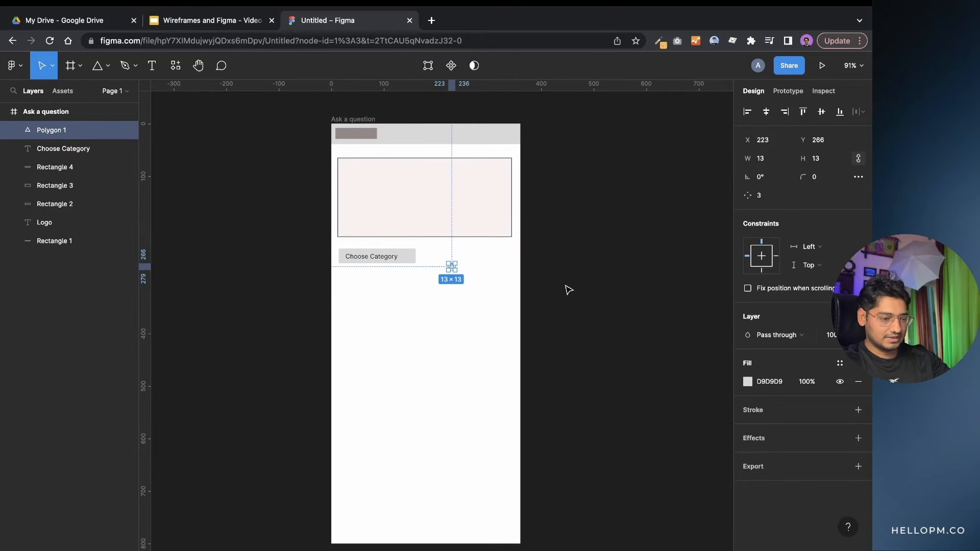
left_click(479, 290)
left_click_drag(453, 270, 454, 264)
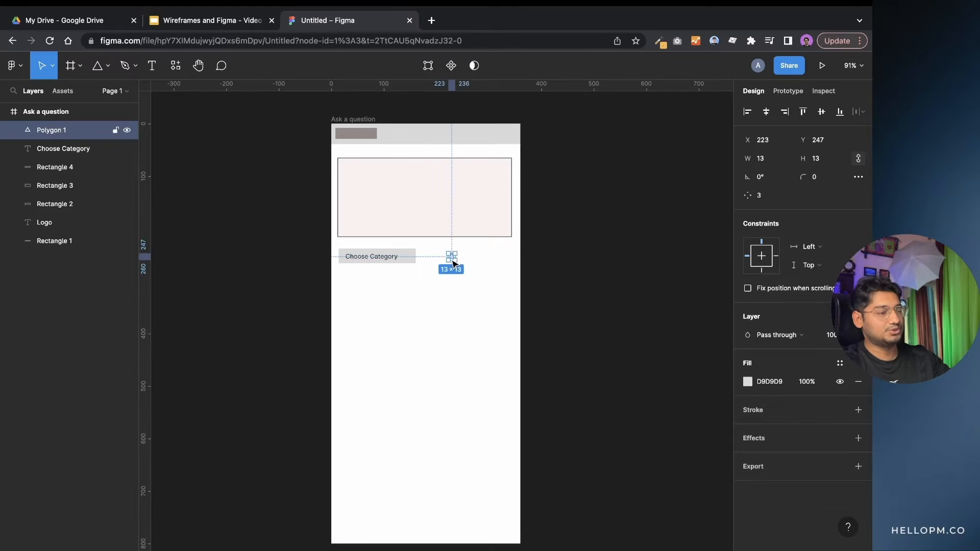
left_click(607, 289)
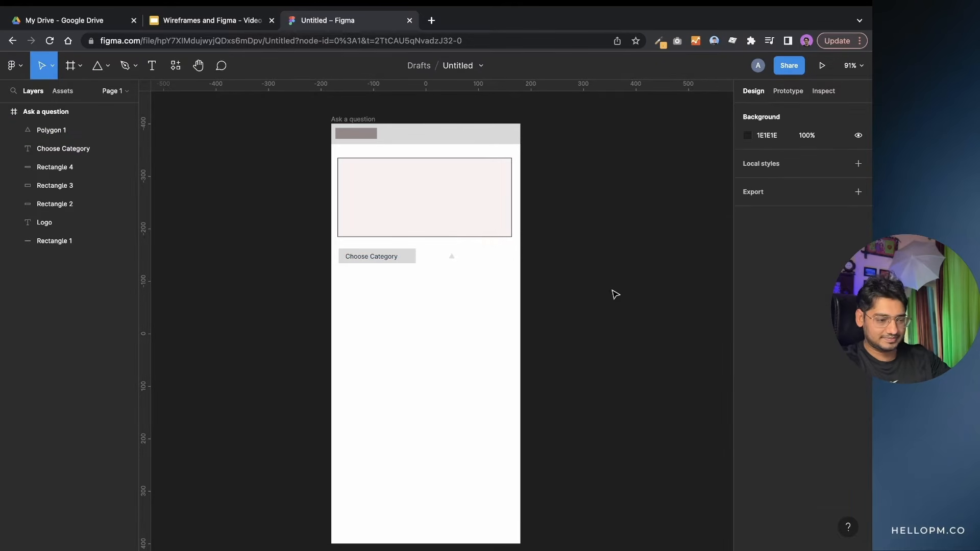
- Set the small triangle's fill to the dark colour 292020
left_click(451, 256)
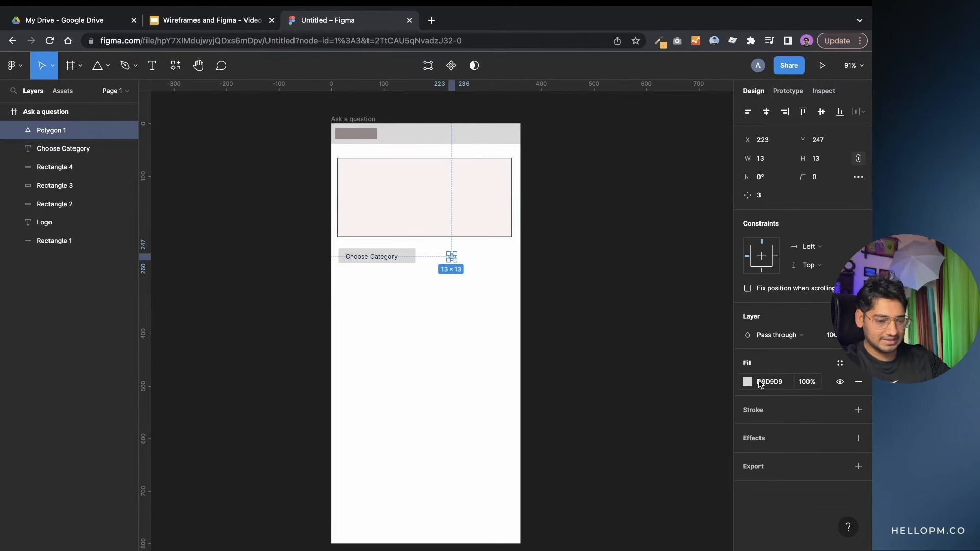
left_click(748, 381)
left_click_drag(595, 284, 625, 378)
left_click(565, 320)
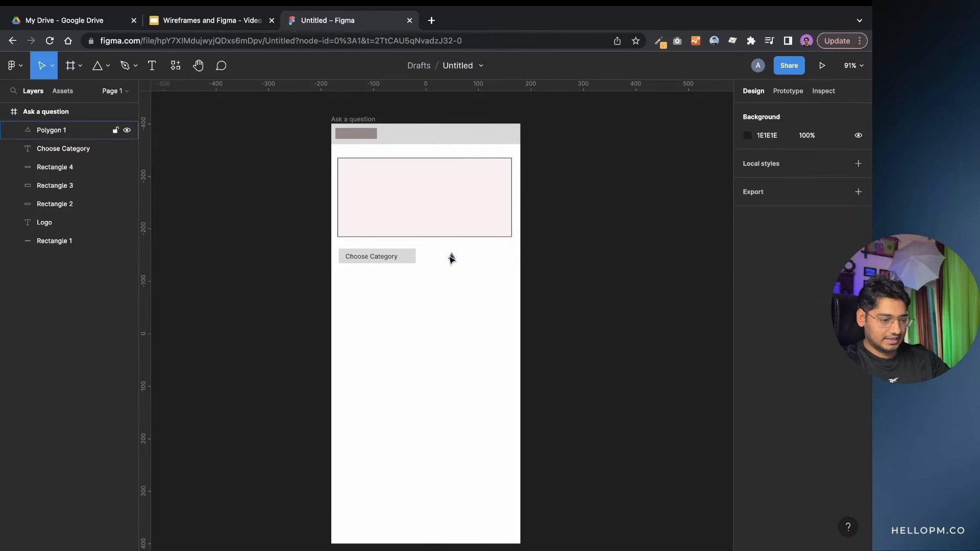
- Set the small triangle's rotation to 180° so it works as a dropdown arrow
left_click(451, 256)
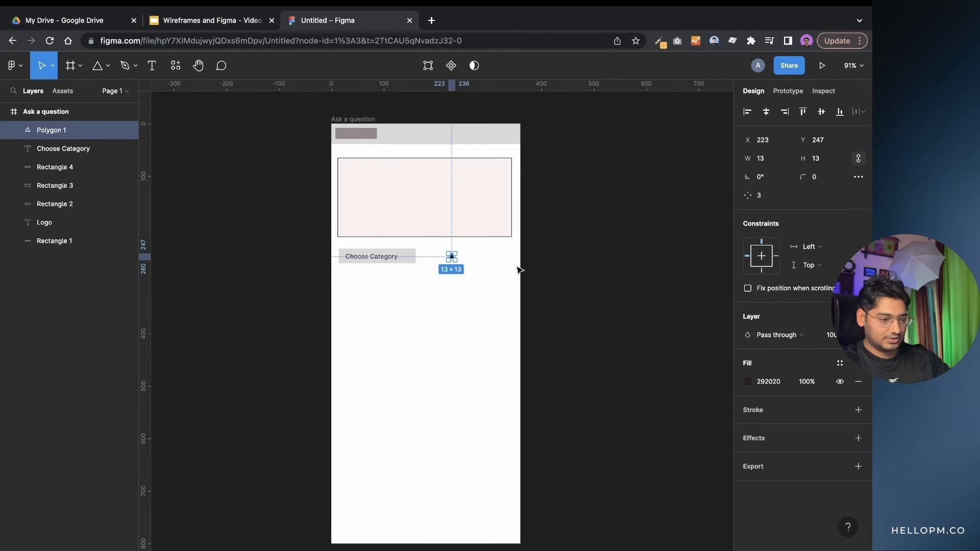
left_click(772, 181)
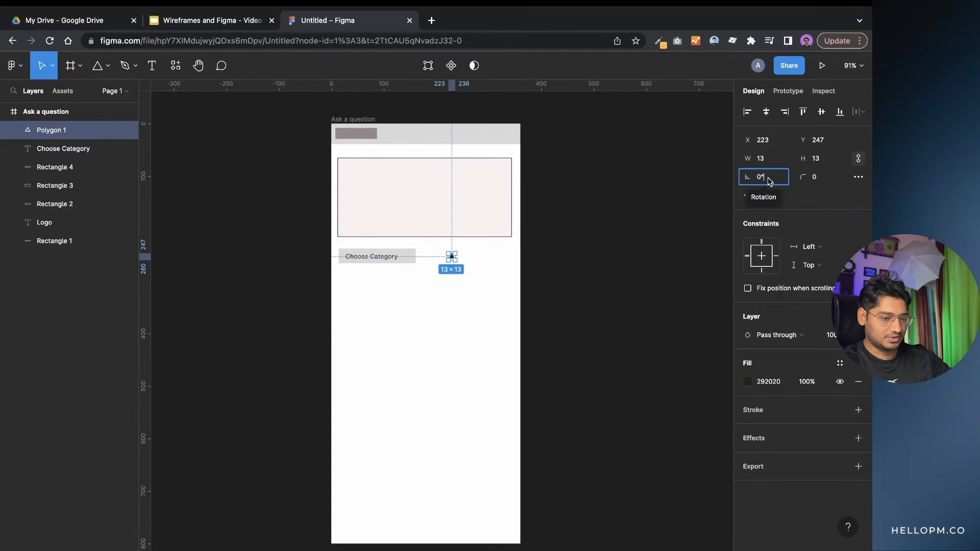
type("11")
key("Return")
type("16")
key("Return")
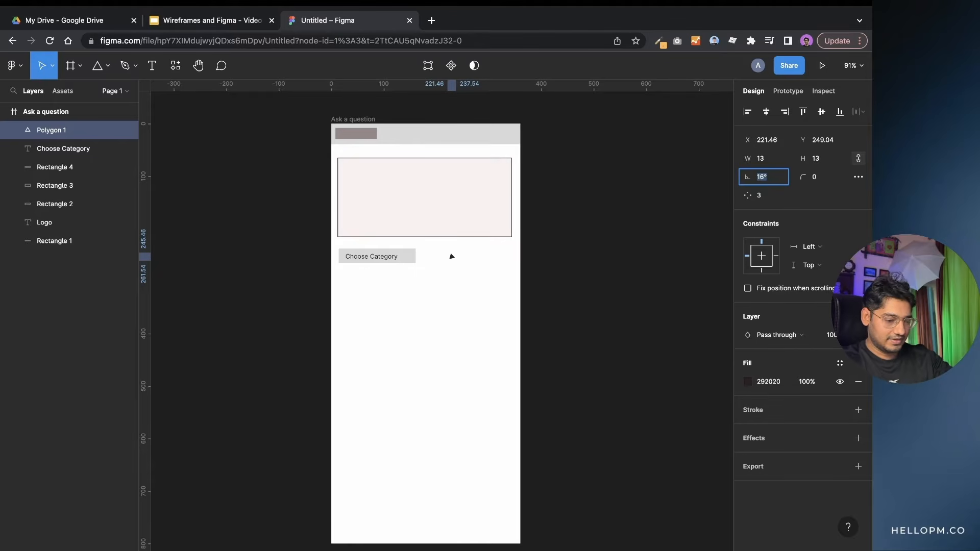
type("180")
key("Return")
left_click(400, 305)
- Move the dropdown triangle onto the "Choose Category" bar, just after the label text
left_click(451, 258)
left_click_drag(451, 258, 407, 259)
left_click(408, 286)
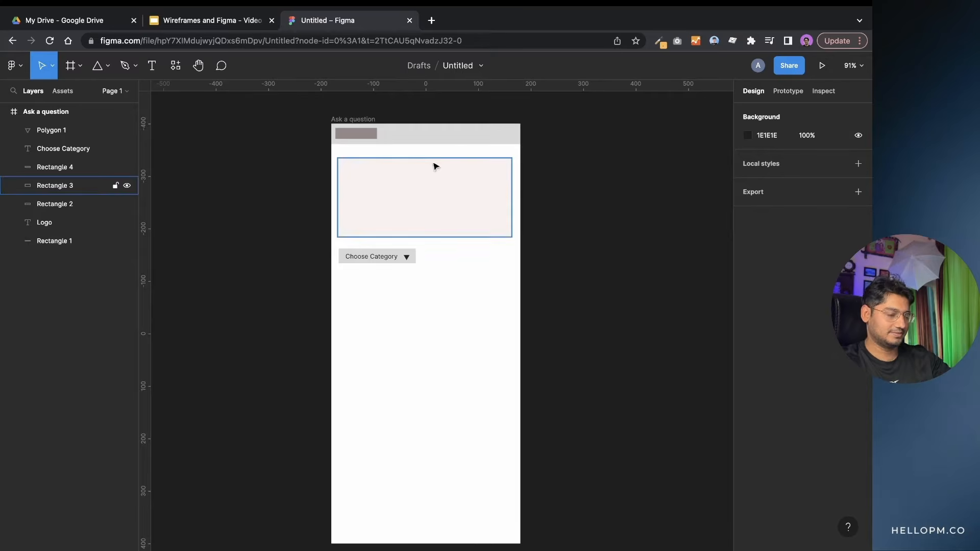
- Draw a grey button rectangle about 122 × 32 below the "Choose Category" bar at about X 15, Y 290
left_click(107, 66)
left_click(105, 94)
mouse_move(339, 277)
left_mouse_down()
mouse_move(344, 292)
mouse_move(403, 293)
left_mouse_up()
left_click(397, 311)
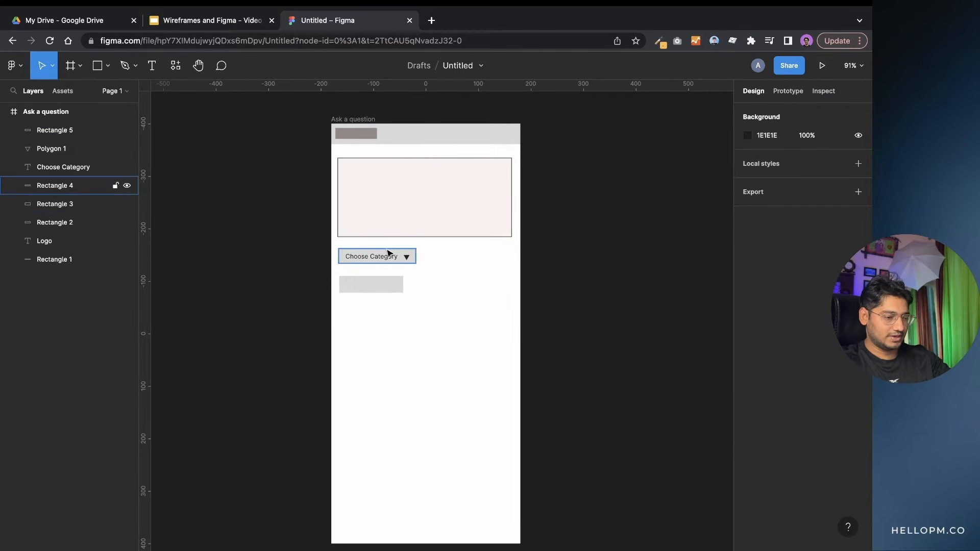
- Add a "Post Question" text label and centre it on the new button rectangle
left_click(152, 65)
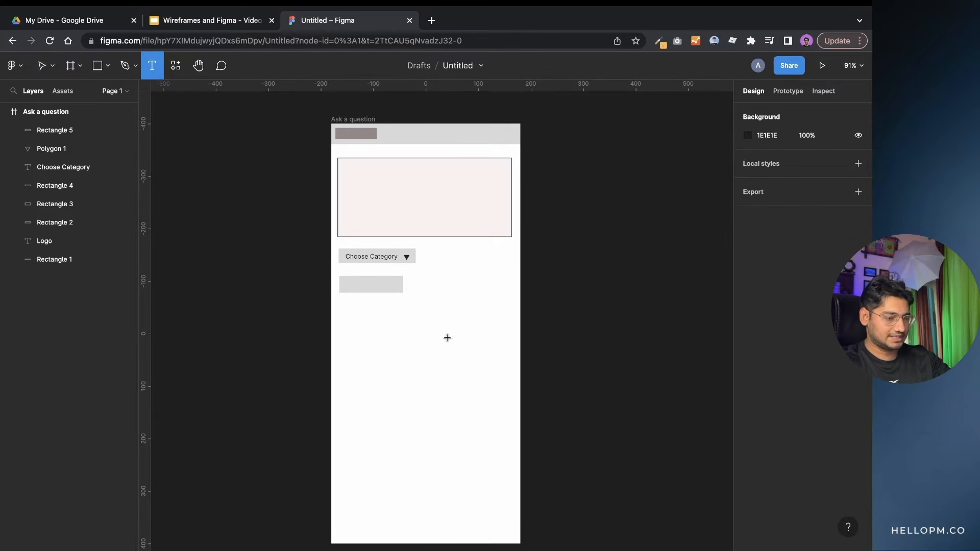
left_click(430, 380)
type("Post")
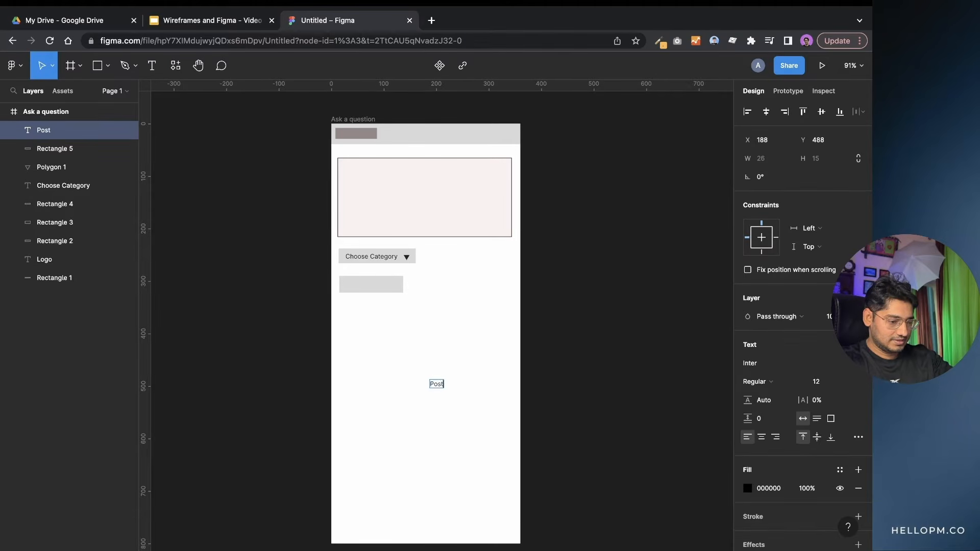
type(" Question")
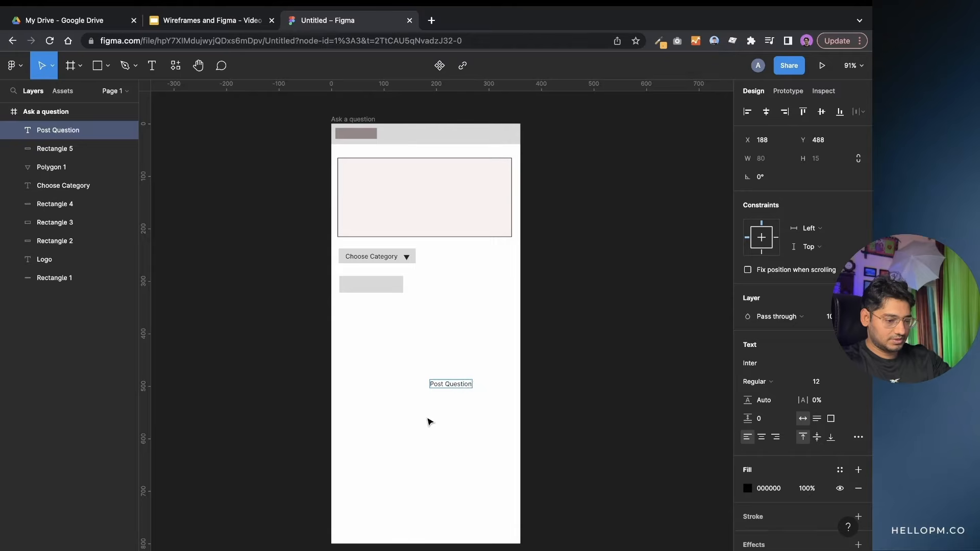
key("Escape")
left_click_drag(456, 385, 380, 289)
left_click(385, 360)
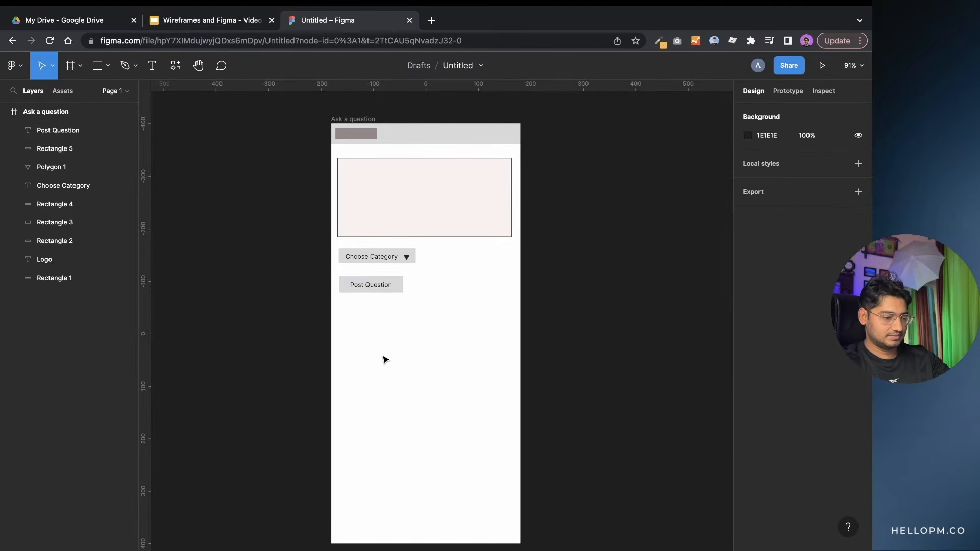
- Set the "Post Question" button rectangle's fill to the darker grey BEB4B4
left_click(398, 290)
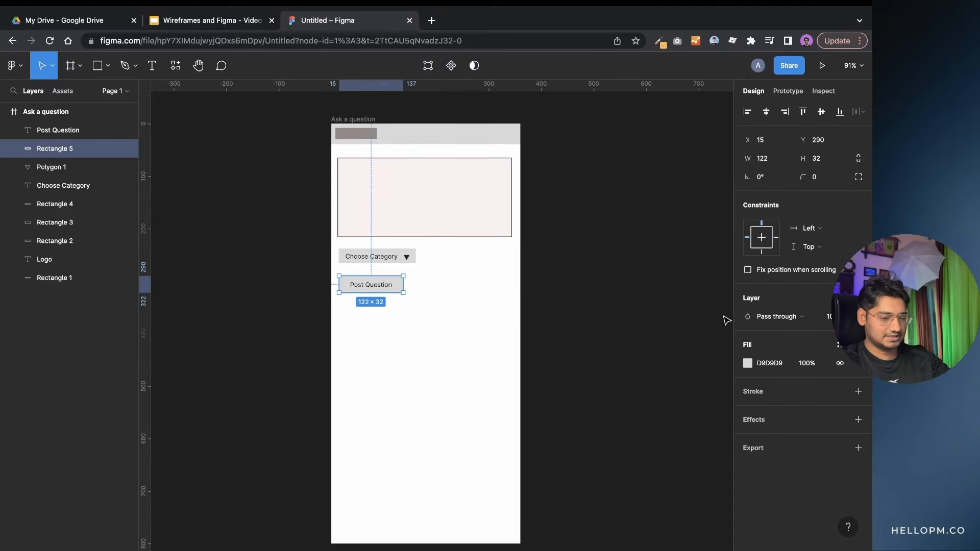
left_click(748, 363)
left_click_drag(596, 284, 602, 300)
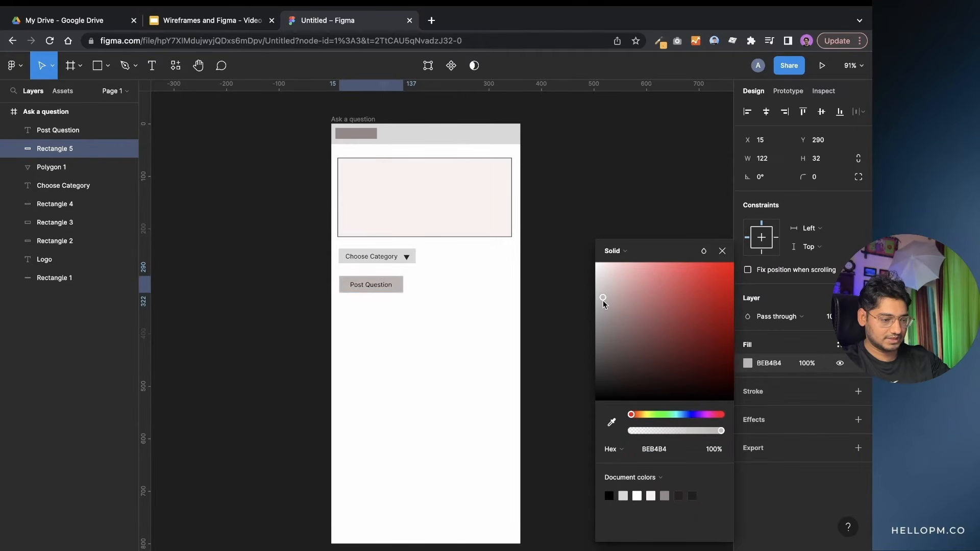
left_click(599, 183)
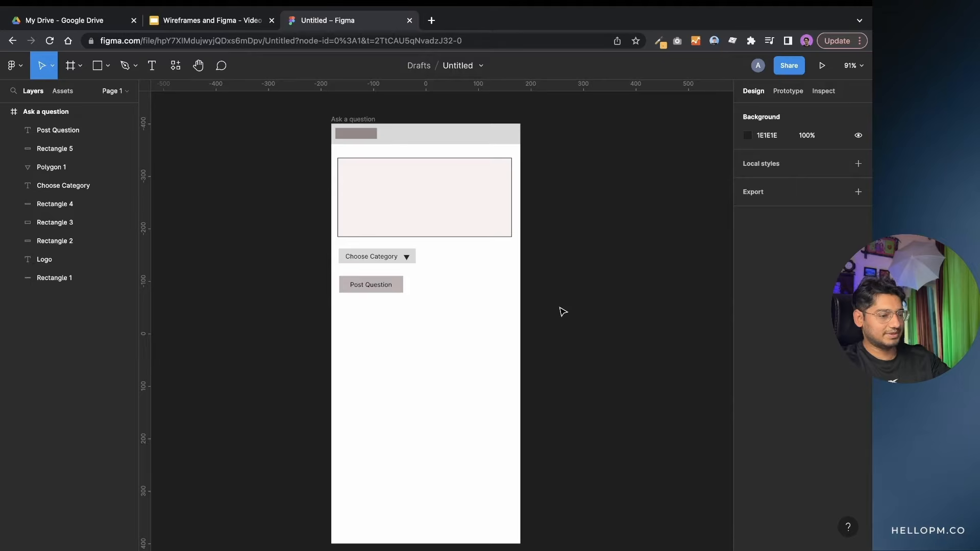
- Move the "Choose Category" dropdown and the "Post Question" button together down to the lower end of the frame
left_click_drag(432, 248, 378, 490)
left_click(472, 424)
left_click_drag(442, 431, 337, 507)
left_click(431, 438)
left_click_drag(431, 437, 344, 526)
mouse_move(408, 489)
left_mouse_down()
mouse_move(407, 466)
mouse_move(407, 498)
left_mouse_up()
left_click(423, 372)
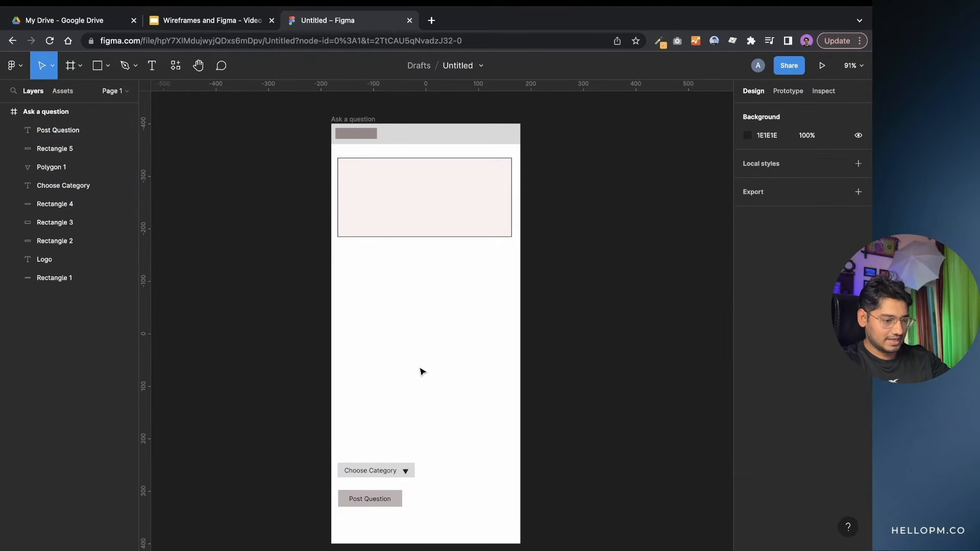
- Stretch the outlined question box downward to about 332 × 554, ending just above the "Choose Category" dropdown
left_click(426, 237)
left_click_drag(427, 237, 425, 449)
left_click(572, 301)
scroll(499, 319, "down", 2)
scroll(499, 319, "right", 3)
scroll(499, 319, "down", 2)
scroll(499, 319, "right", 2)
left_click(376, 275)
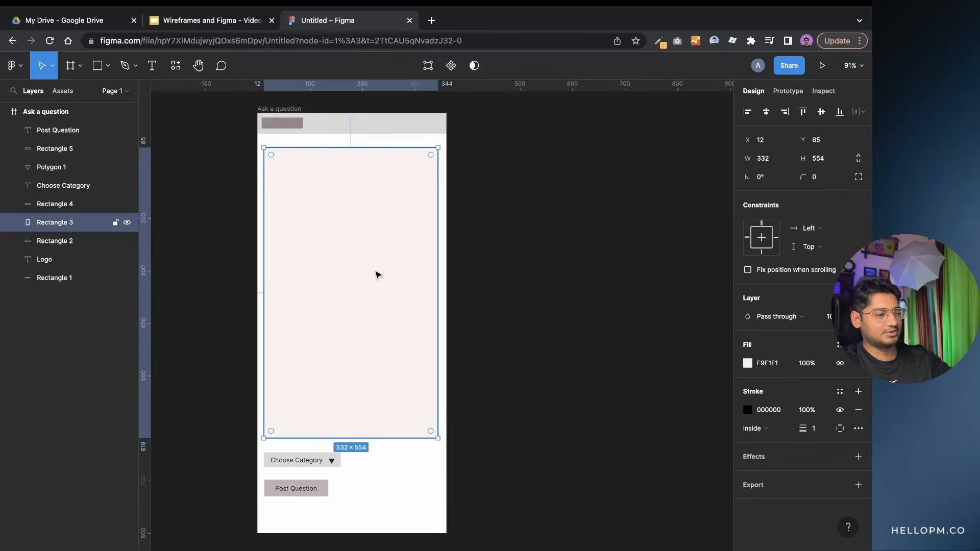
- Duplicate the "Post Question" label into the upper part of the outlined box and change its text to "Write your question here!"
left_click(316, 490)
key("ctrl+d")
left_click_drag(316, 490, 317, 171)
double_click(317, 170)
type("W")
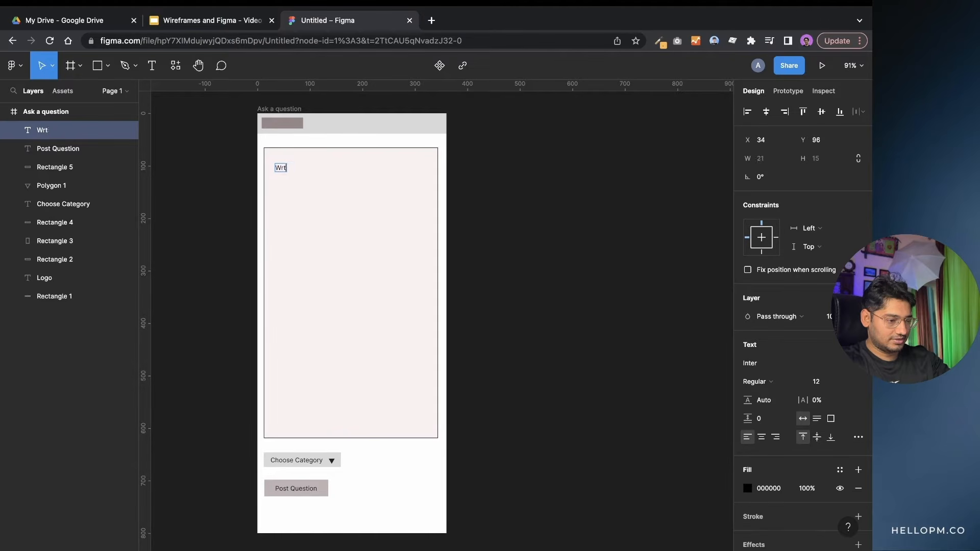
type("rite your que")
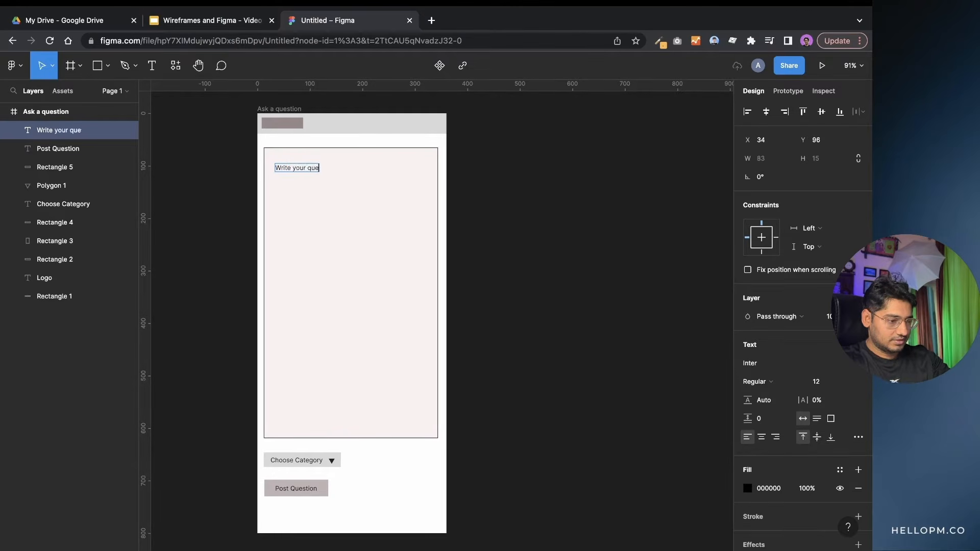
type("stion here!")
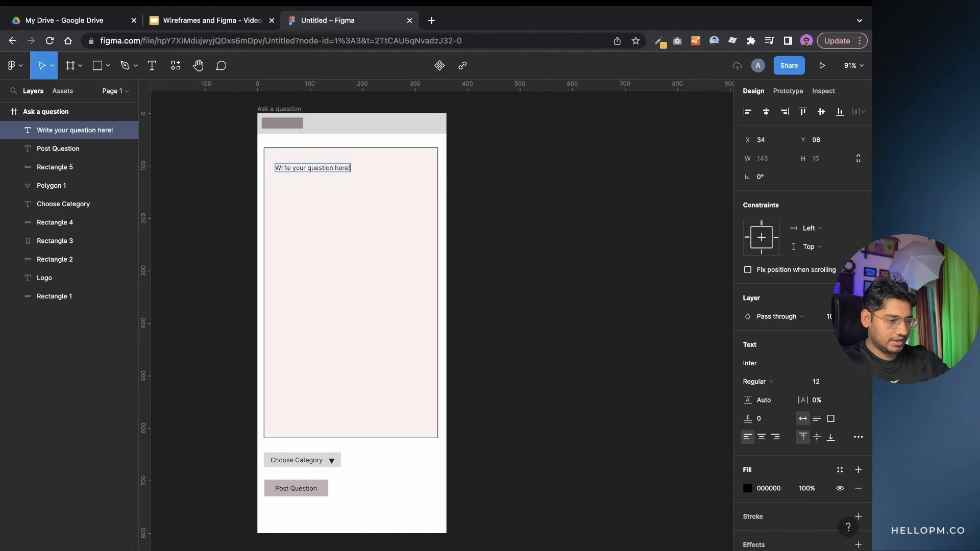
key("Escape")
left_click(484, 206)
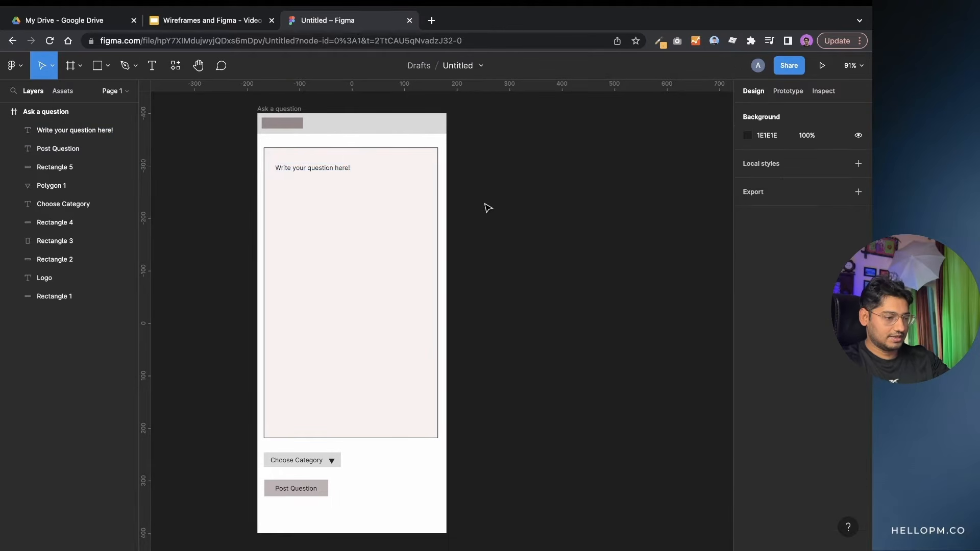
scroll(486, 206, "right", 3)
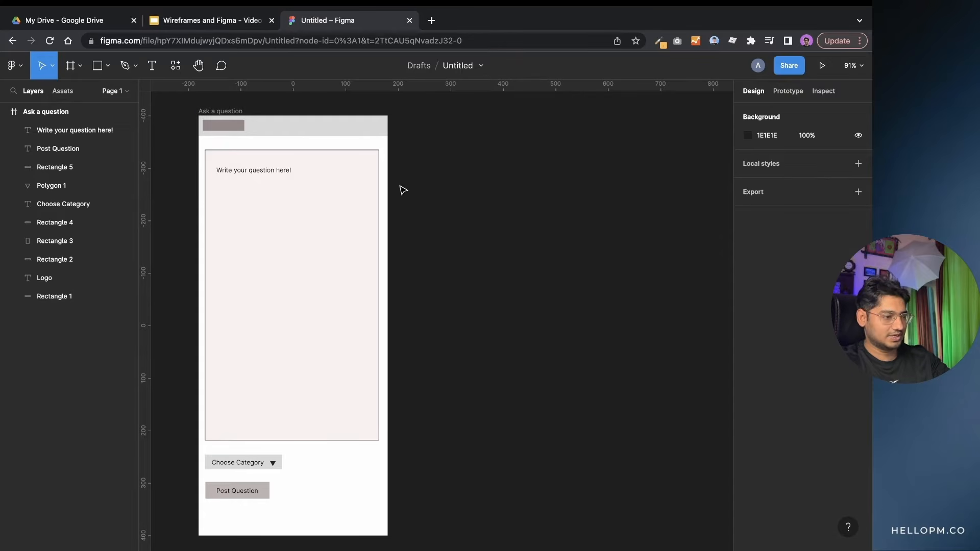
- Duplicate the "Ask a question" frame beside the original and delete everything below the header bar in the copy
left_click(229, 113)
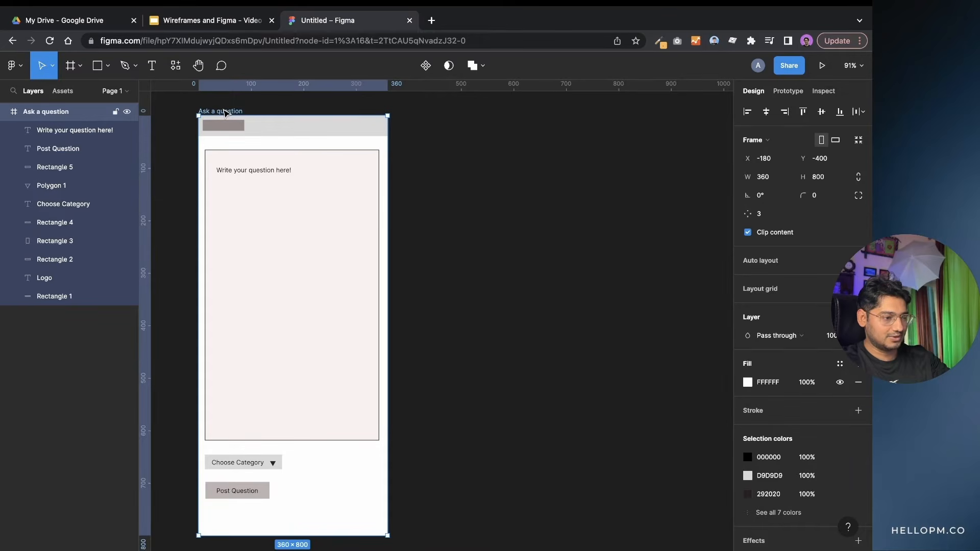
key("ctrl+d")
scroll(392, 149, "right", 4)
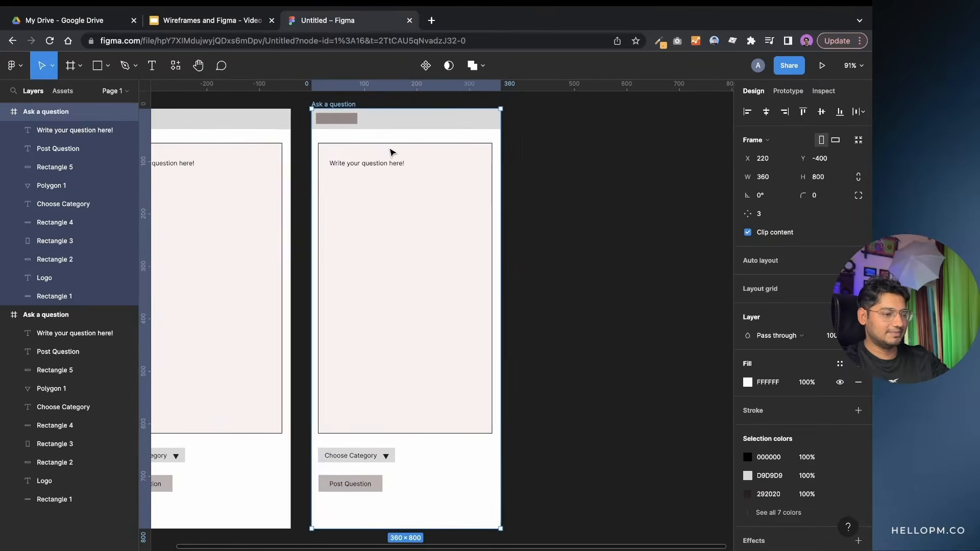
left_click(534, 168)
left_click_drag(367, 504, 410, 139)
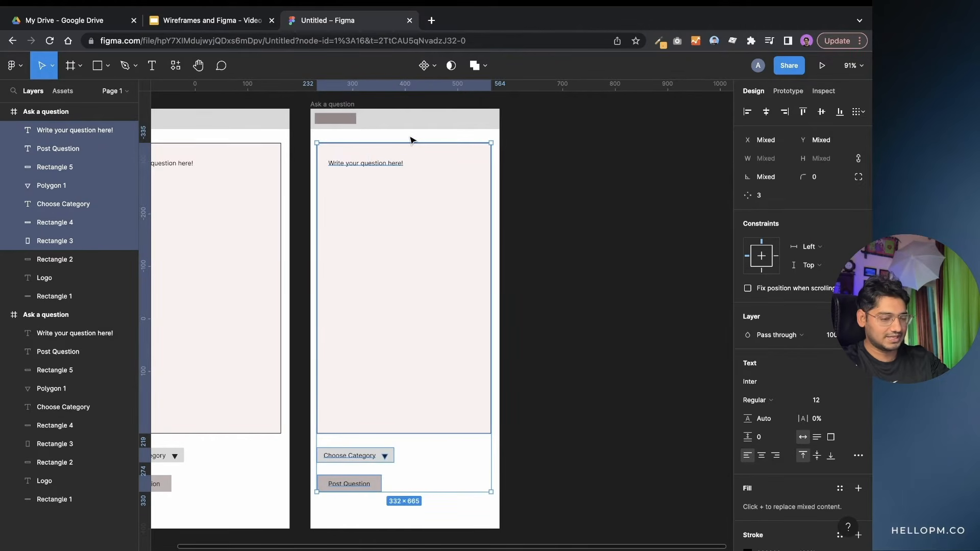
key("Delete")
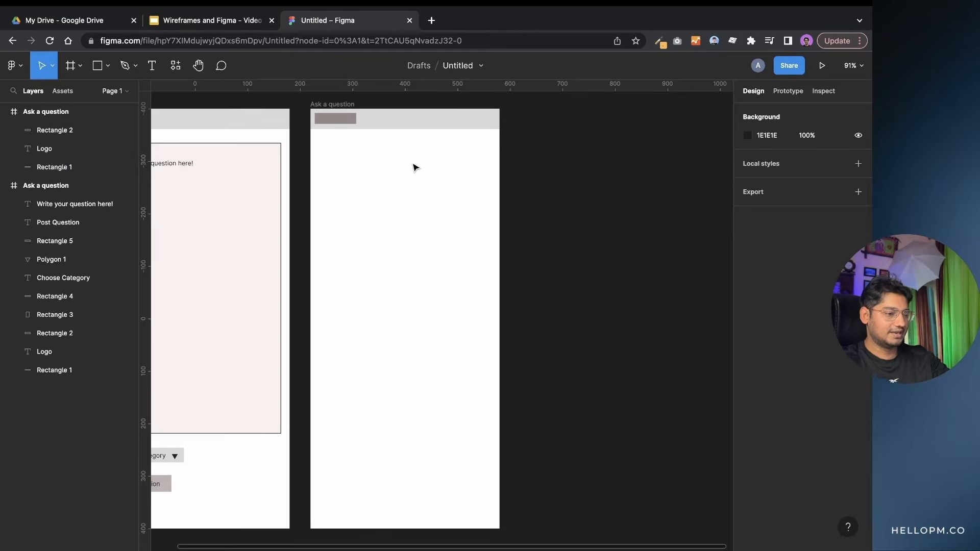
scroll(414, 167, "up", 1)
- Check the list of important user functionalities in the Google Slides presentation and return to the Figma file
left_click(212, 20)
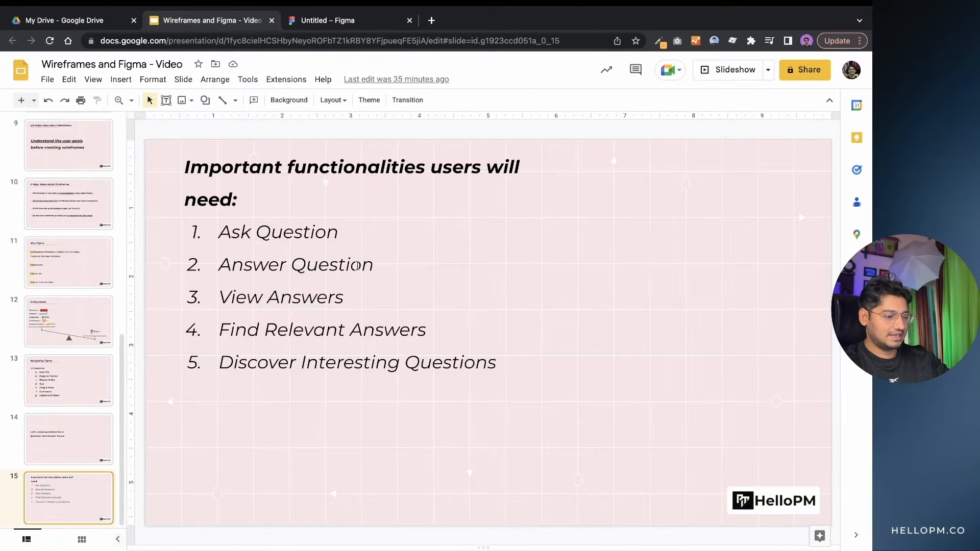
left_click(320, 265)
left_click(327, 20)
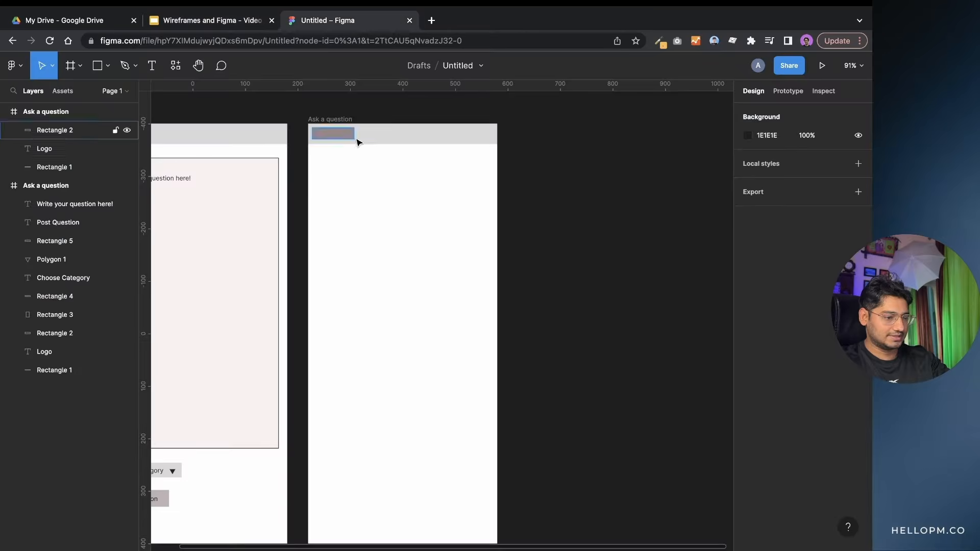
scroll(364, 185, "left", 2)
scroll(363, 185, "down", 1)
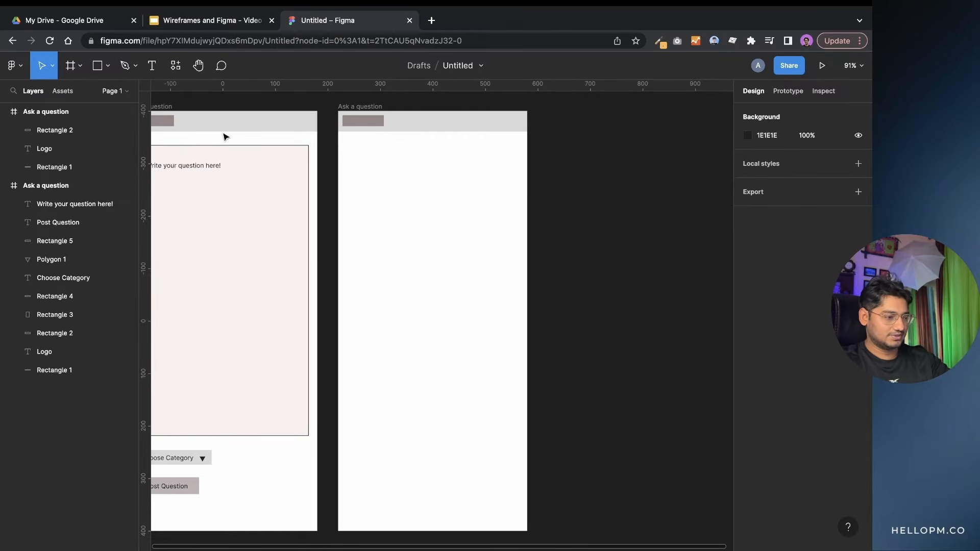
- Add a "Question" text to the duplicated frame and place it just below the header bar near the frame's left edge
left_click(154, 65)
left_click(379, 173)
type("Question")
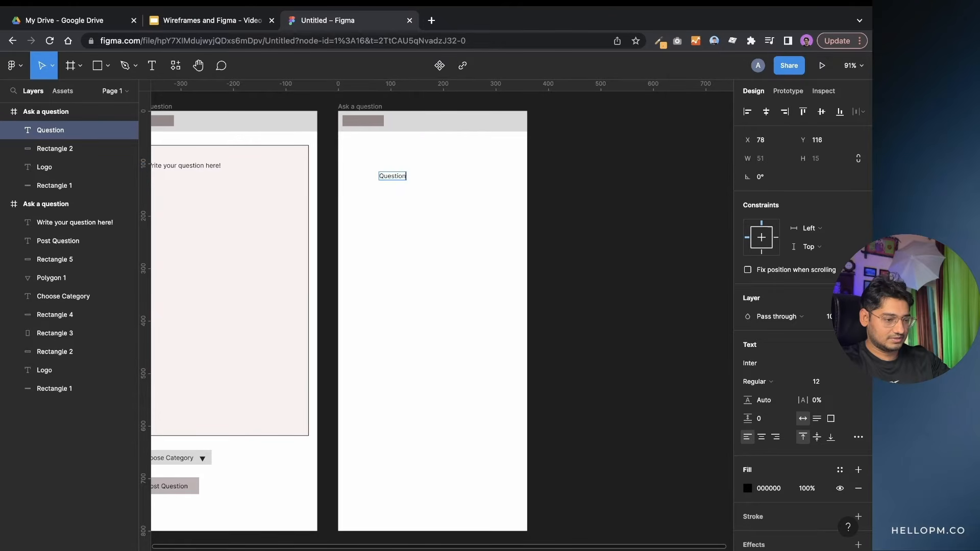
key("Escape")
left_click_drag(390, 179, 357, 158)
- Duplicate the "Question" text directly below itself and change the copy to "This is the real question you should answer?"
key("ctrl+d")
double_click(356, 153)
type("This is the real question you should answer?")
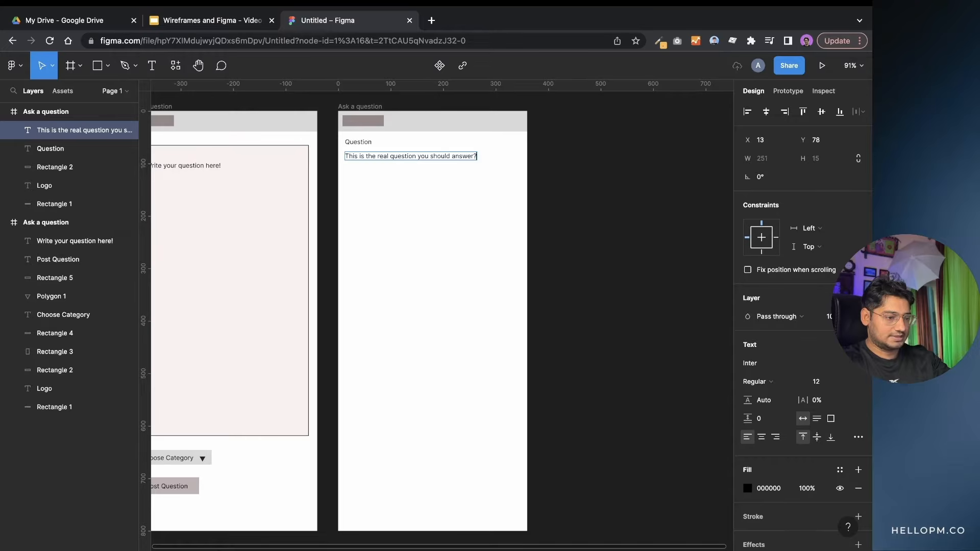
key("Escape")
- Replace the text under the "Question" heading with "Why should we use figma?"
left_click(358, 142)
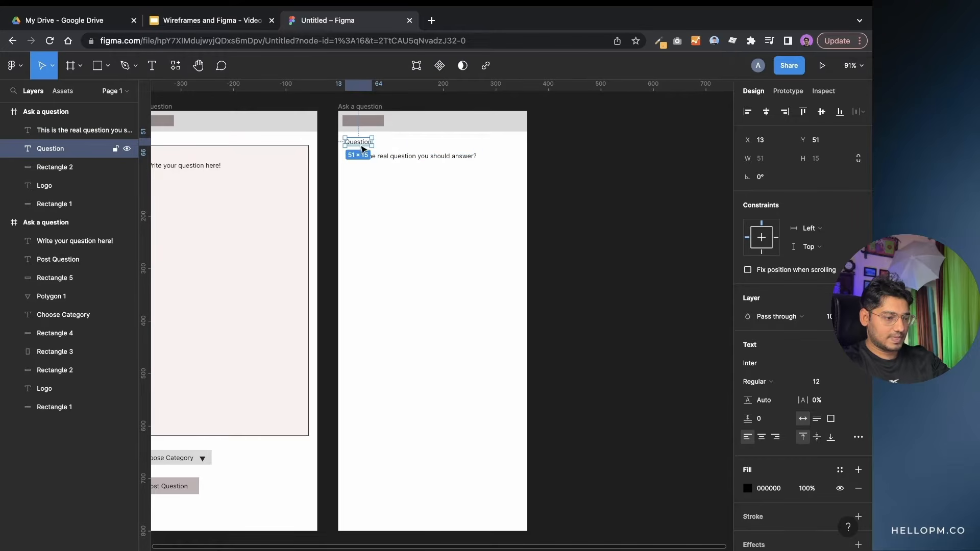
left_click(151, 66)
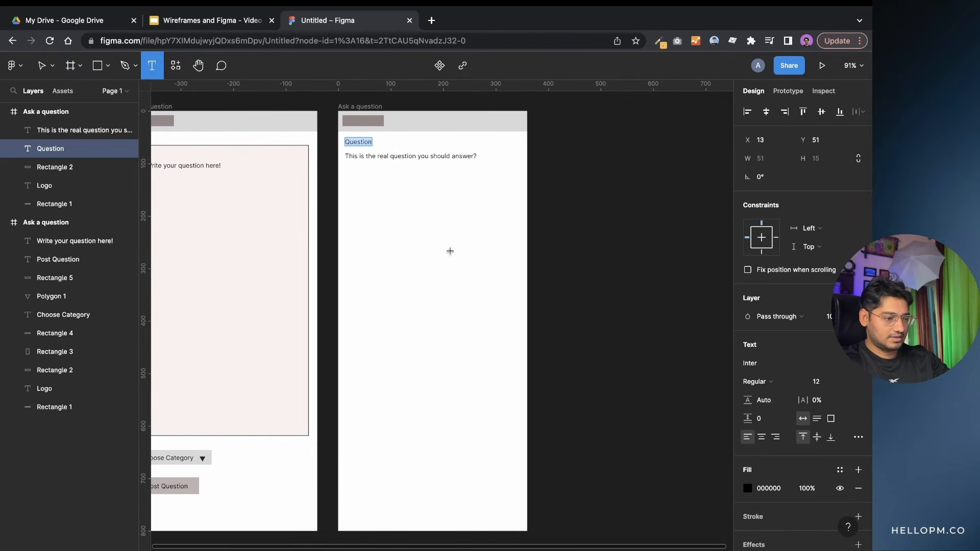
left_click(449, 251)
double_click(427, 156)
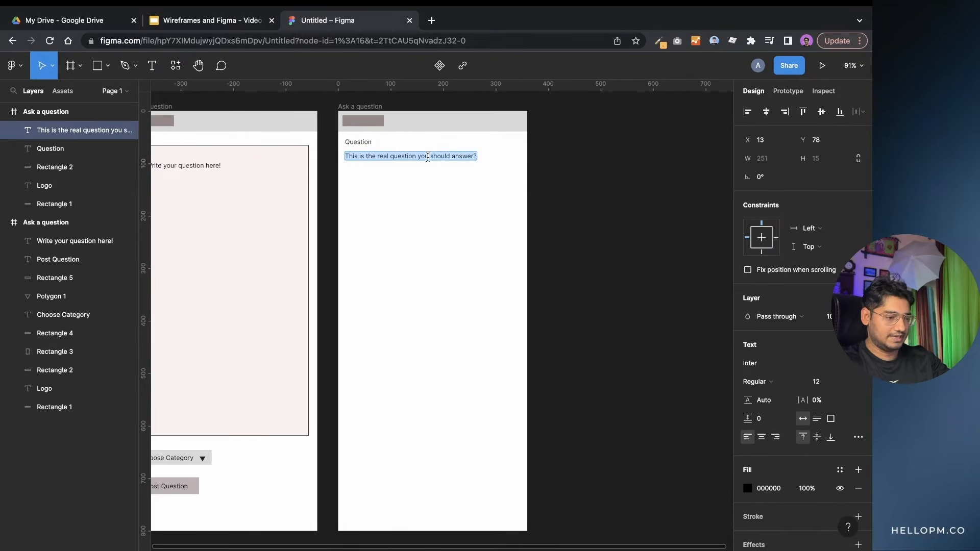
type("Why should")
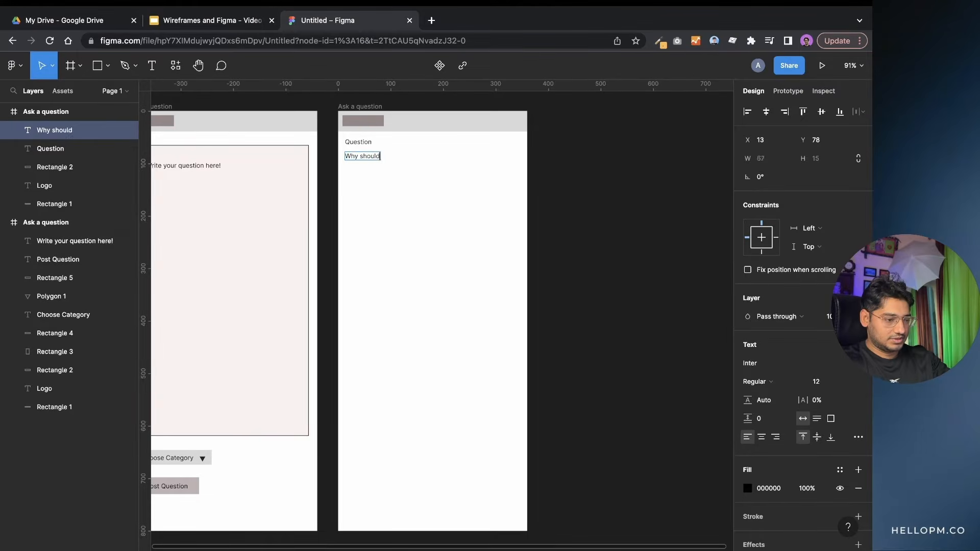
type(" we use figma?")
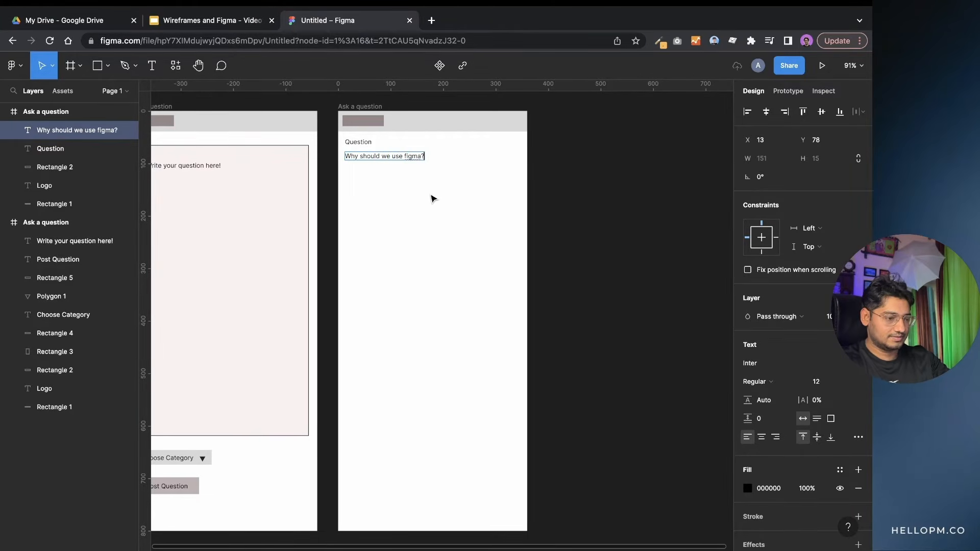
key("Escape")
key("Escape")
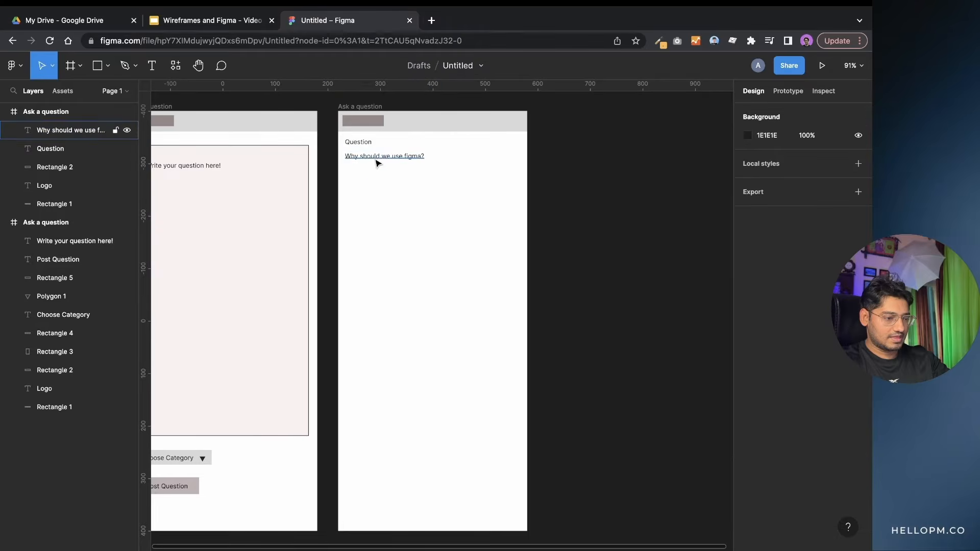
- Set the font weight of the "Question" heading to Bold
left_click(364, 144)
left_click(414, 260)
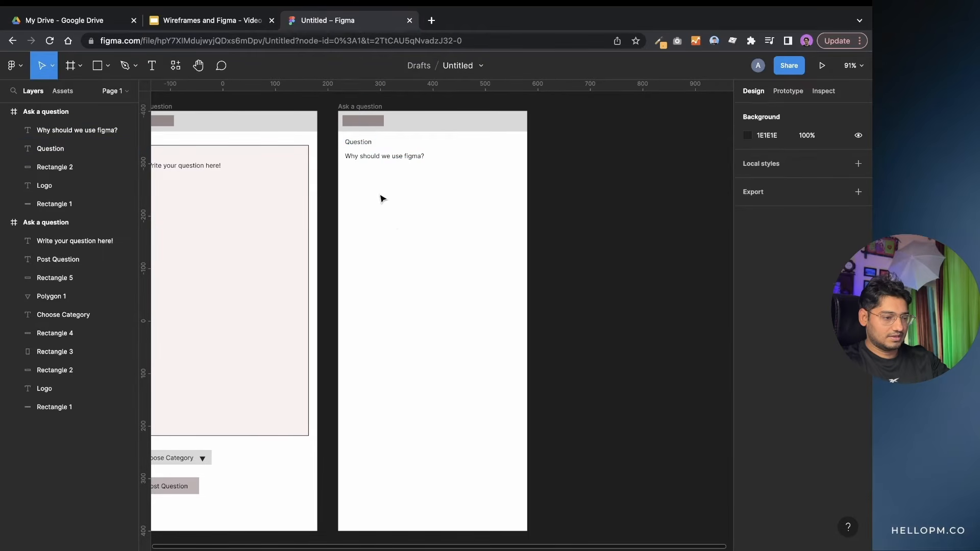
left_click(367, 148)
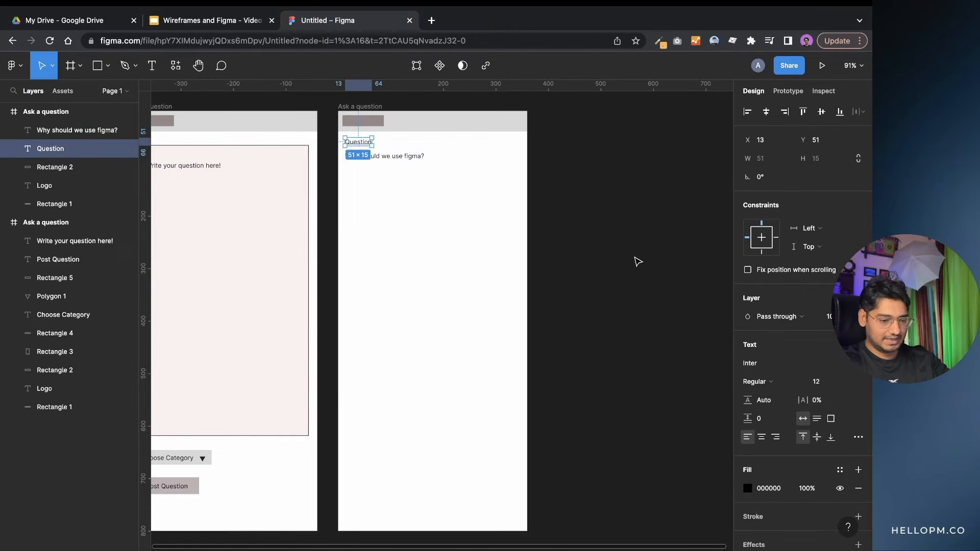
left_click(770, 381)
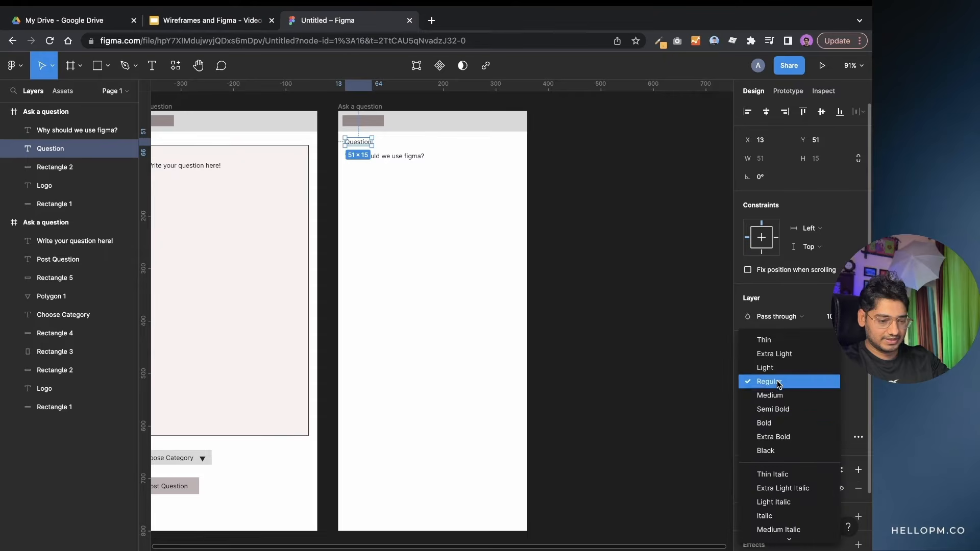
left_click(780, 425)
left_click(409, 268)
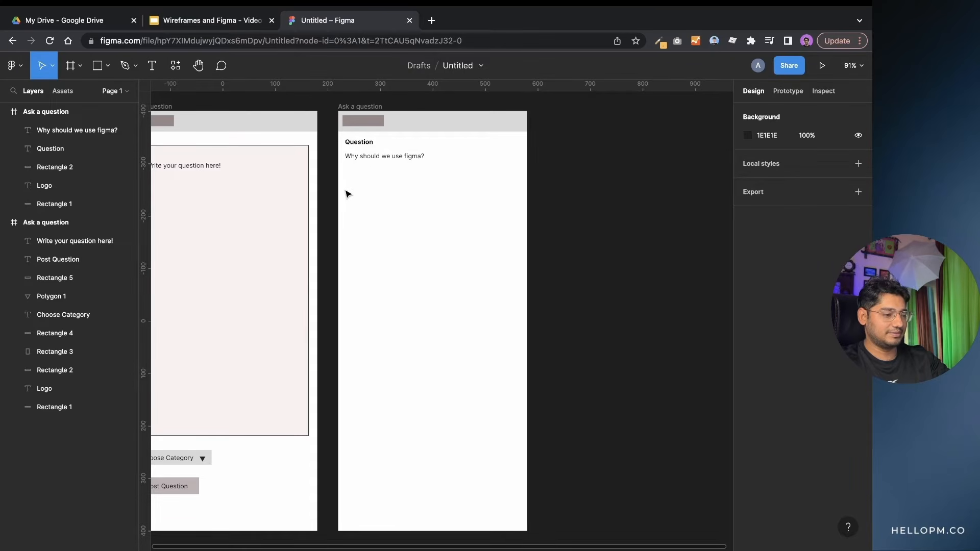
- Draw a grey answer box of about 323 × 282 below the "Why should we use figma?" text
left_click(100, 69)
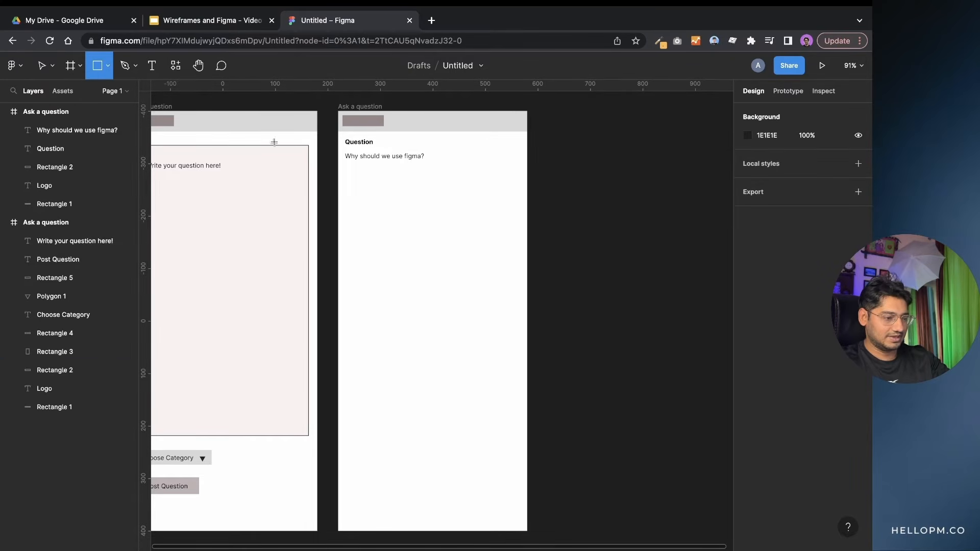
left_click_drag(346, 168, 515, 319)
left_click(459, 359)
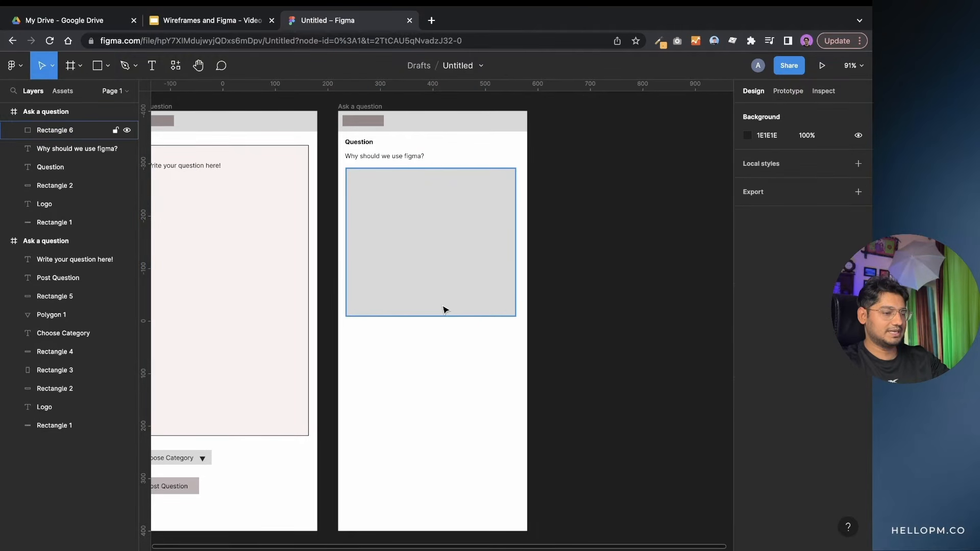
left_click(444, 309)
- Duplicate the "Why should we use figma?" text onto the grey box and reorder the box's layer beneath both question texts
left_click(390, 160)
left_click_drag(389, 161, 431, 169)
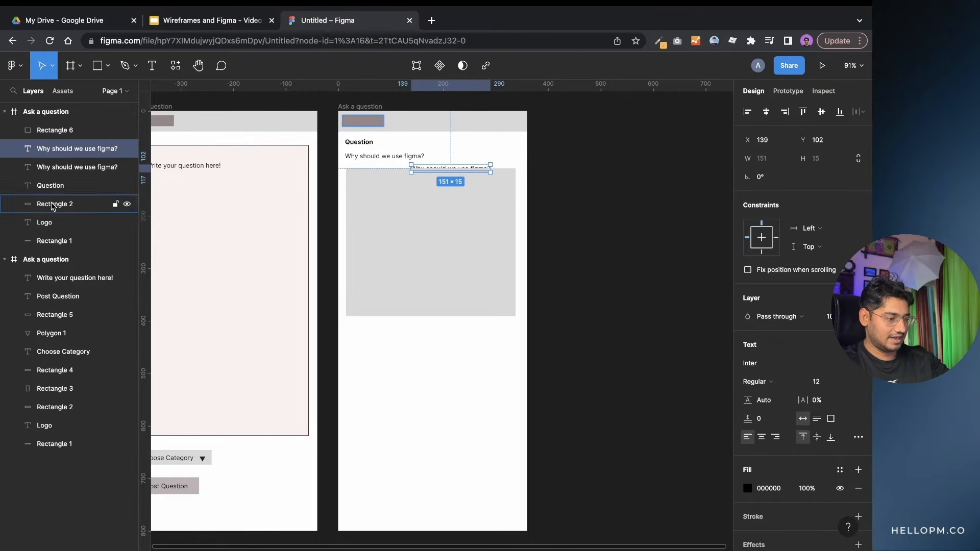
left_click(366, 219)
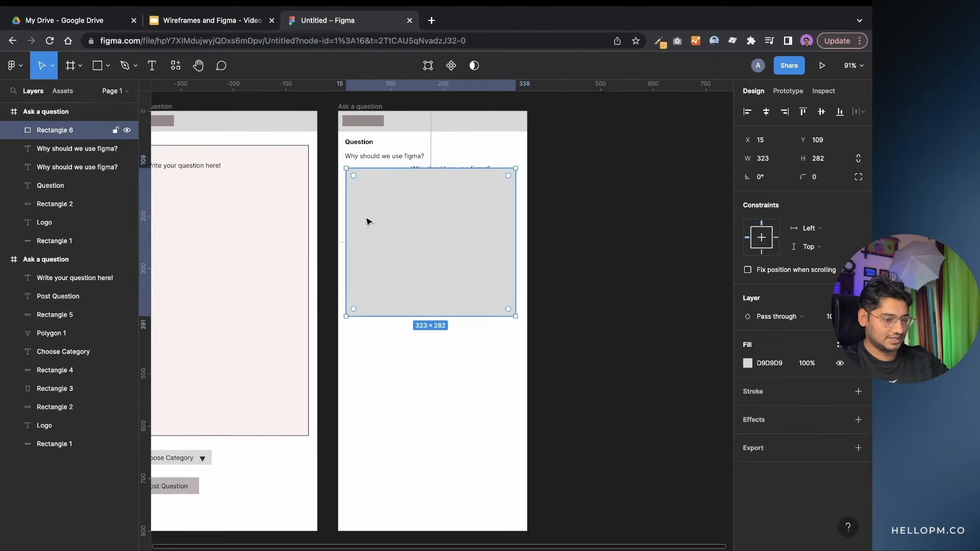
left_click(414, 157)
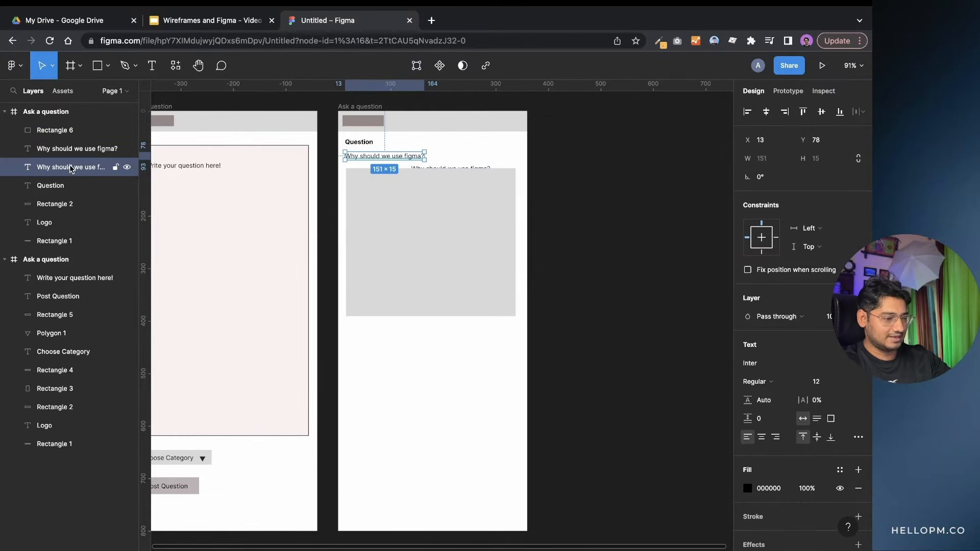
left_click(76, 150)
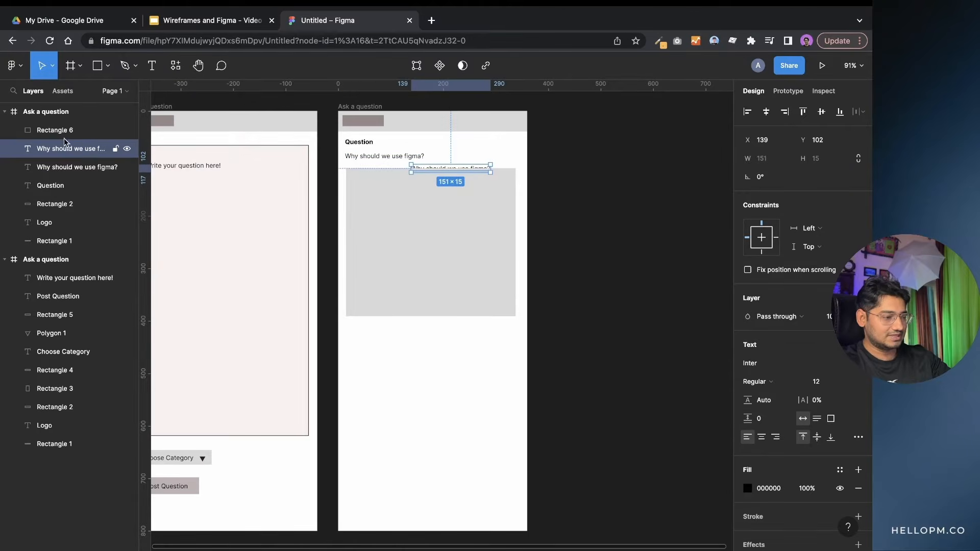
left_click(64, 130)
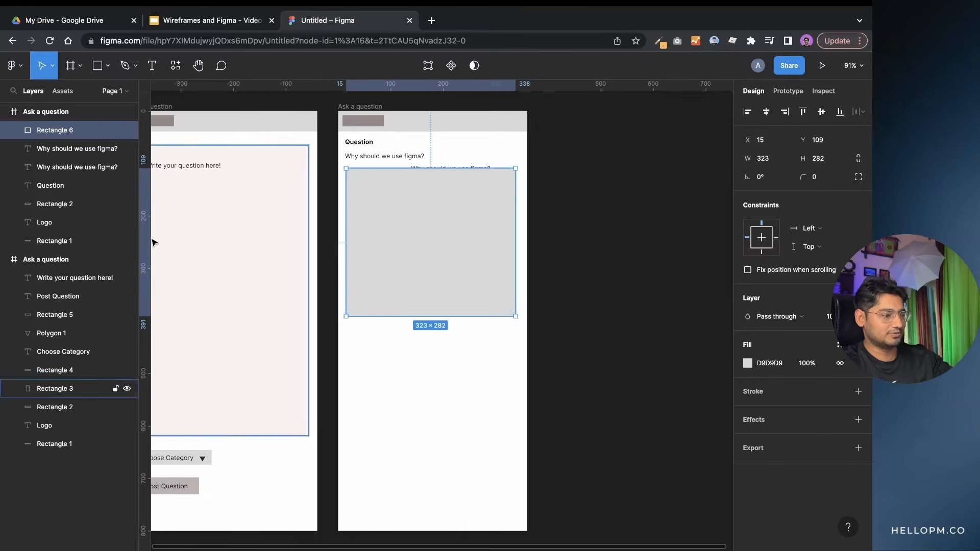
left_click_drag(51, 133, 57, 176)
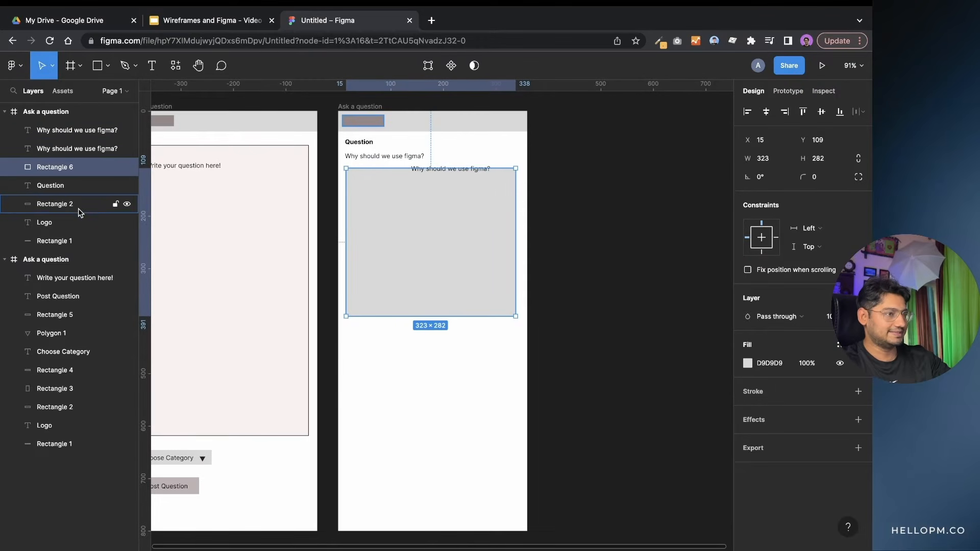
- Move the duplicated text inside the grey box's upper-left corner and change it to "Type your answer here"
left_click(473, 161)
left_click_drag(477, 167, 417, 183)
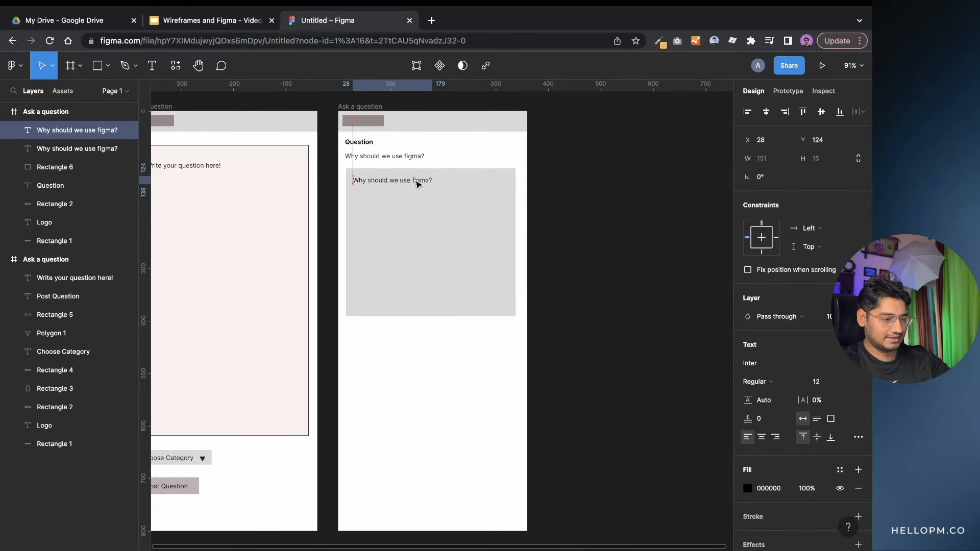
double_click(417, 184)
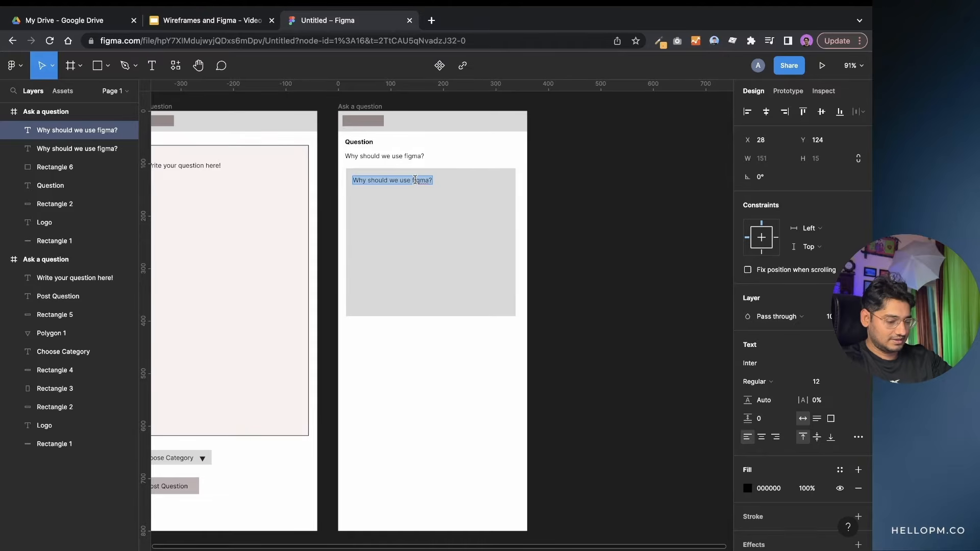
type("Types")
key("BackSpace")
key("BackSpace")
key("BackSpace")
type("your answer here")
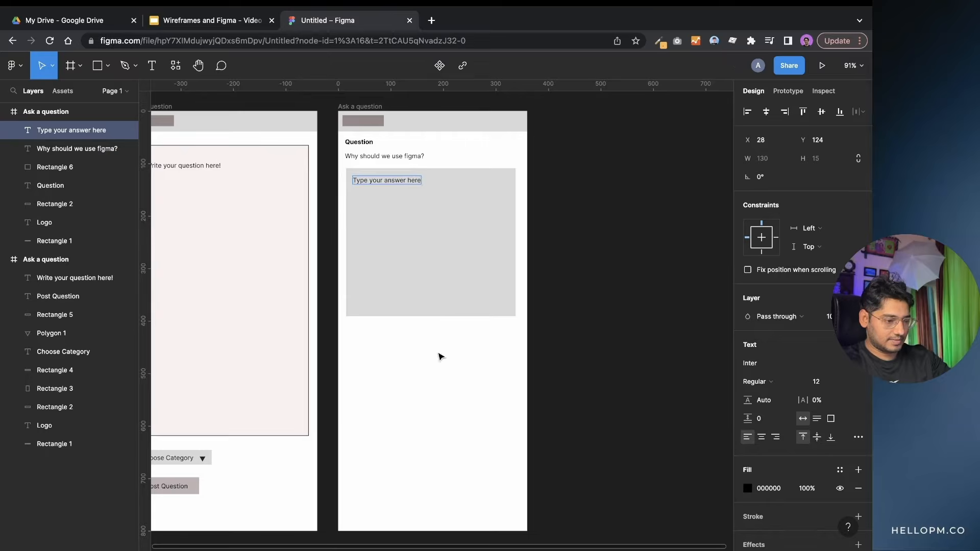
key("Escape")
left_click(415, 389)
- Copy the "Post Question" button with its label from the first frame and paste it into the second frame below the answer box
scroll(416, 390, "down", 3)
scroll(416, 391, "left", 3)
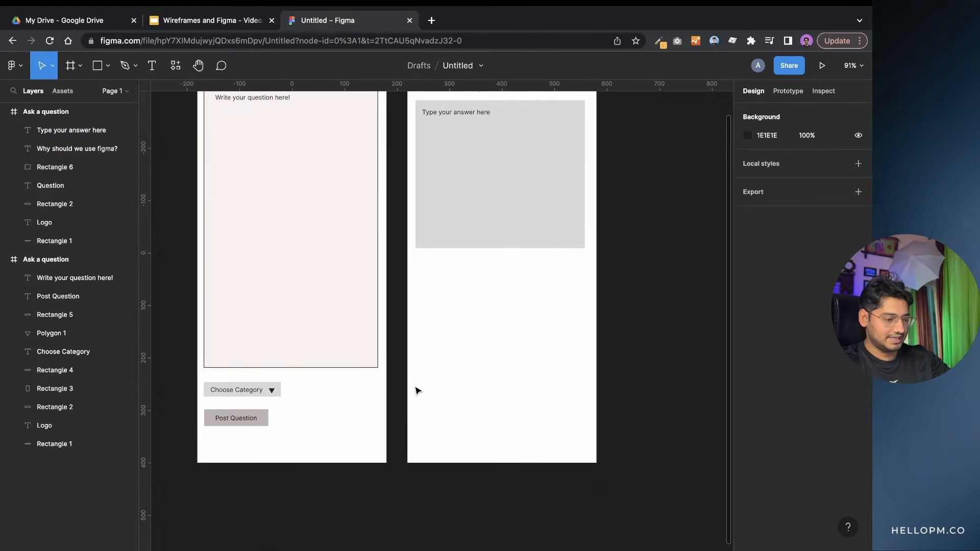
left_click_drag(285, 406, 240, 434)
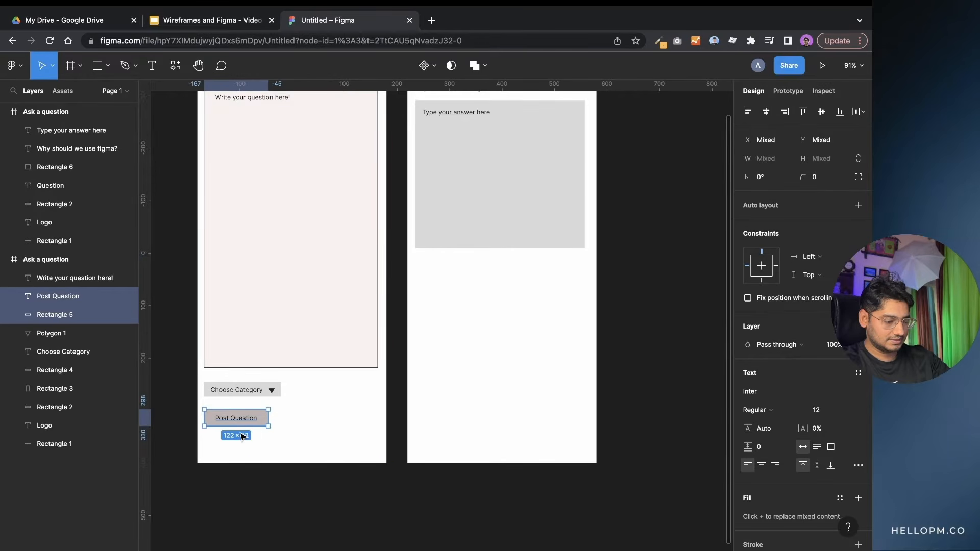
scroll(502, 310, "up", 2)
scroll(502, 310, "right", 2)
left_click(479, 334)
key("ctrl+v")
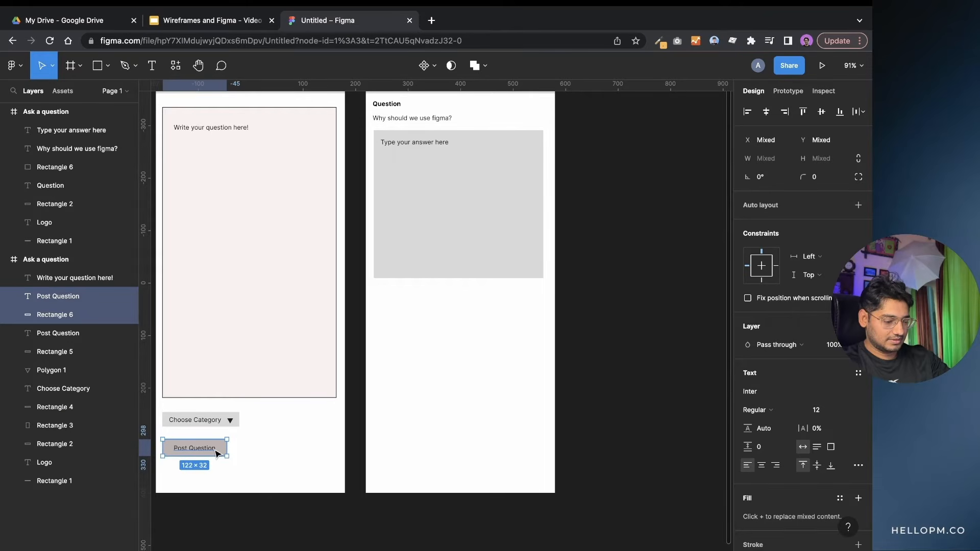
left_click(482, 352)
scroll(473, 254, "up", 2)
scroll(473, 254, "right", 1)
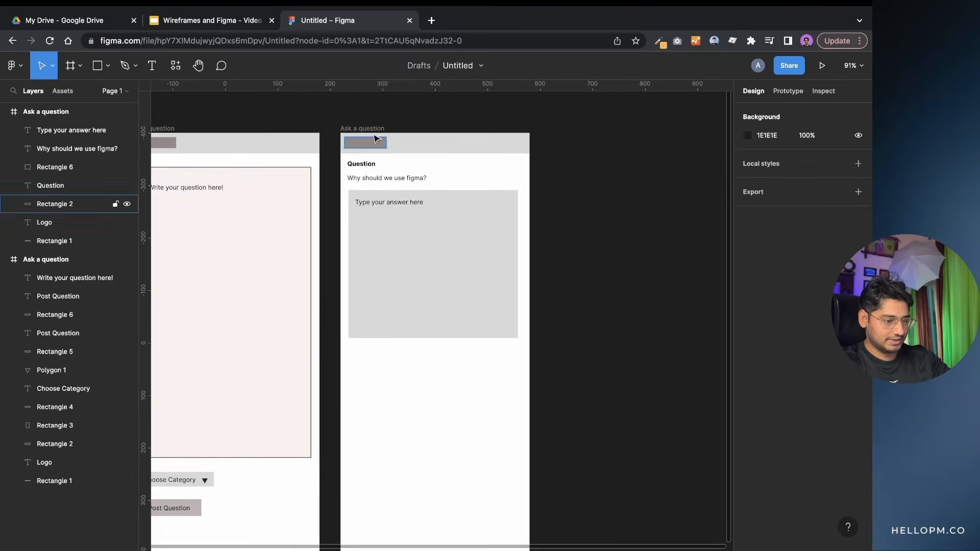
left_click(364, 128)
key("ctrl+v")
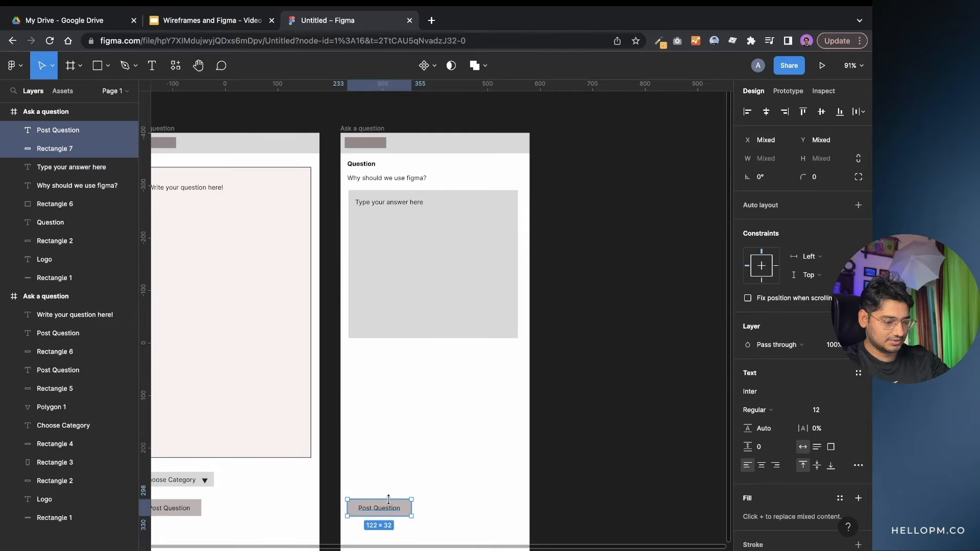
- Move the copied "Post Question" button directly beneath the grey answer box and change its label to "Post Answer"
left_click_drag(387, 510, 387, 363)
left_click(399, 438)
scroll(399, 438, "up", 1)
scroll(399, 438, "right", 1)
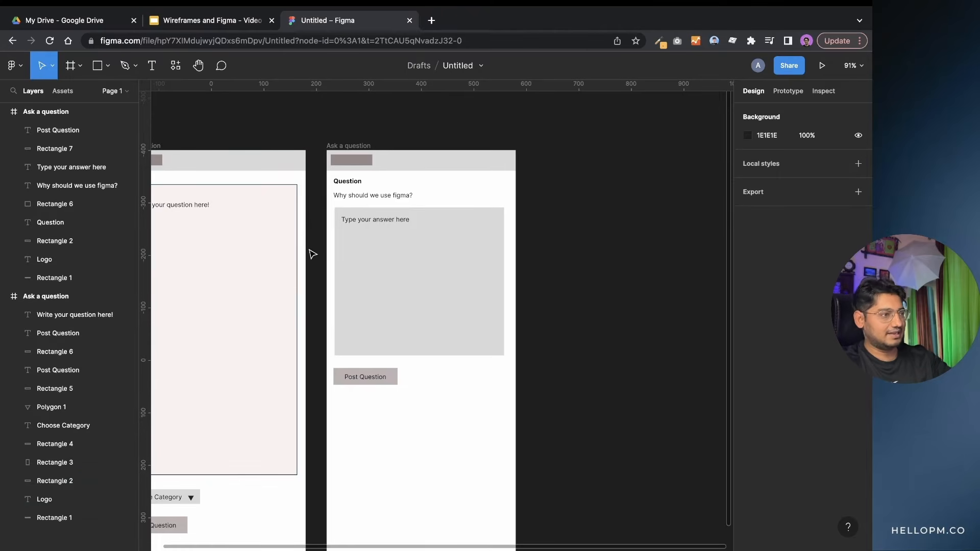
double_click(371, 376)
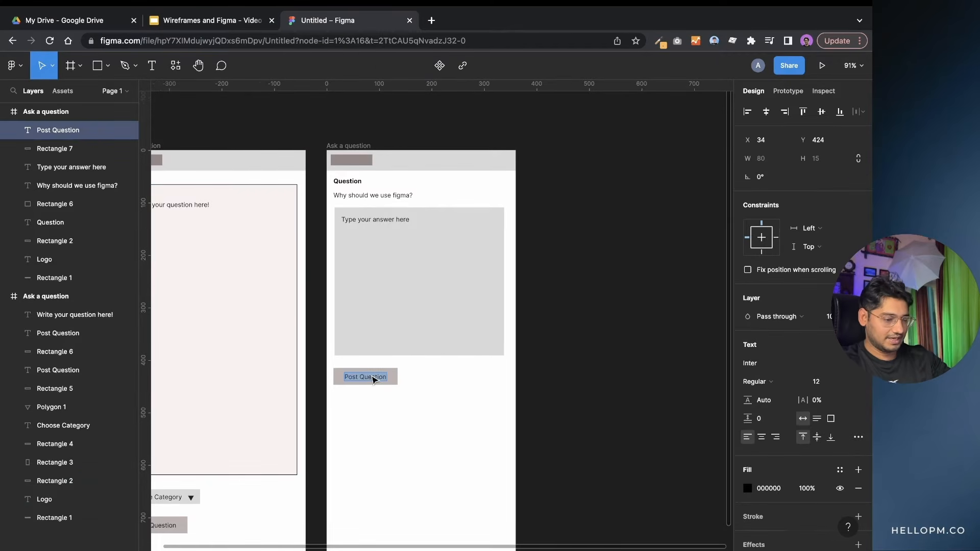
type("Pos")
key("BackSpace")
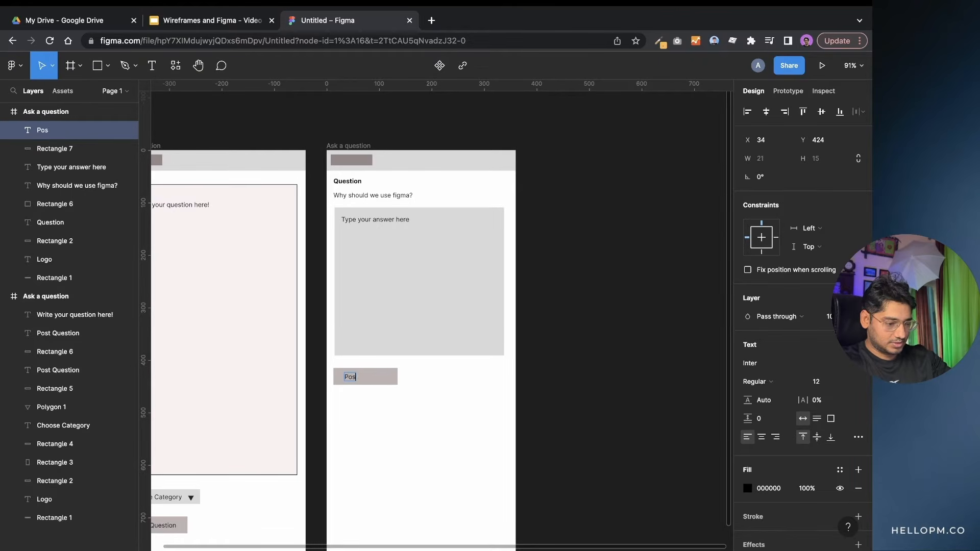
key("Escape")
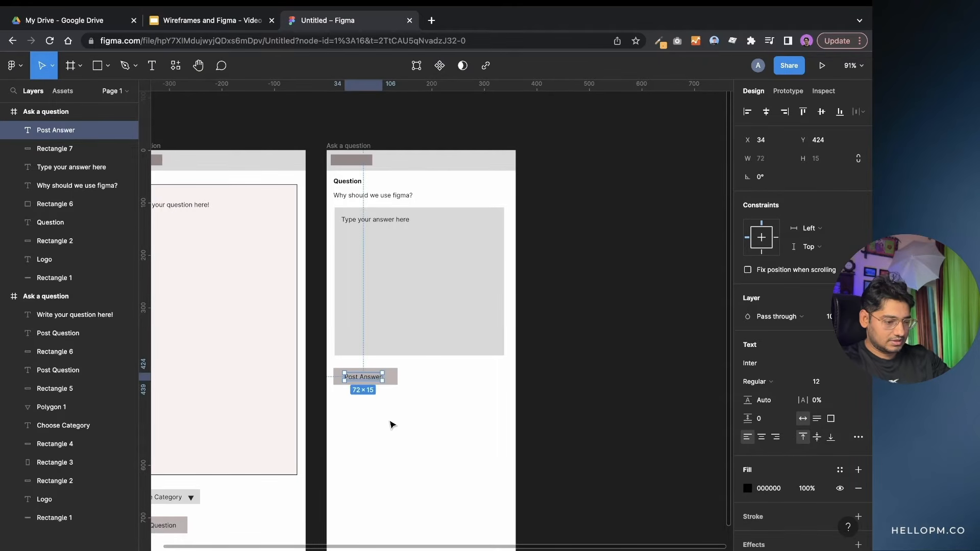
- Move the "Post Answer" button near the frame's lower edge and stretch the grey answer box down to just above it
scroll(391, 425, "right", 3)
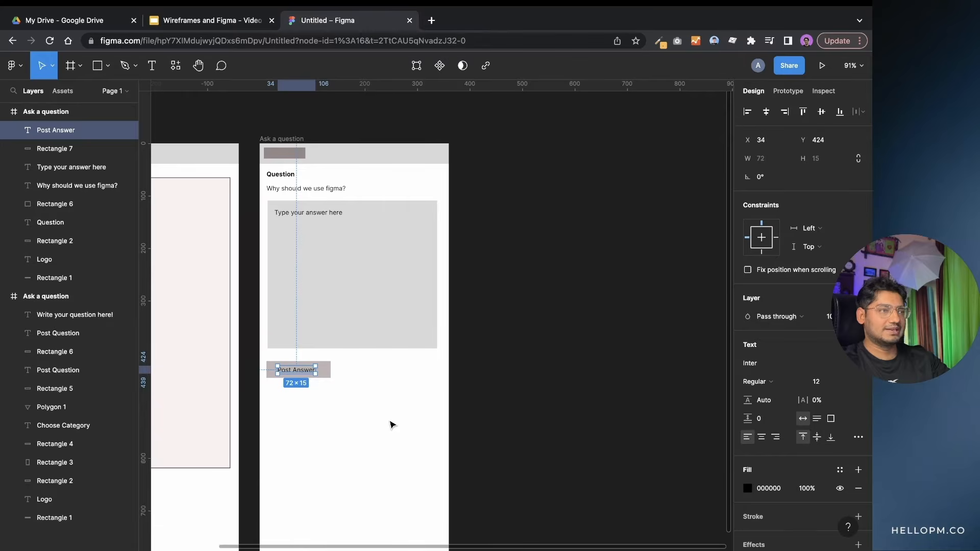
scroll(390, 425, "down", 3)
key("Escape")
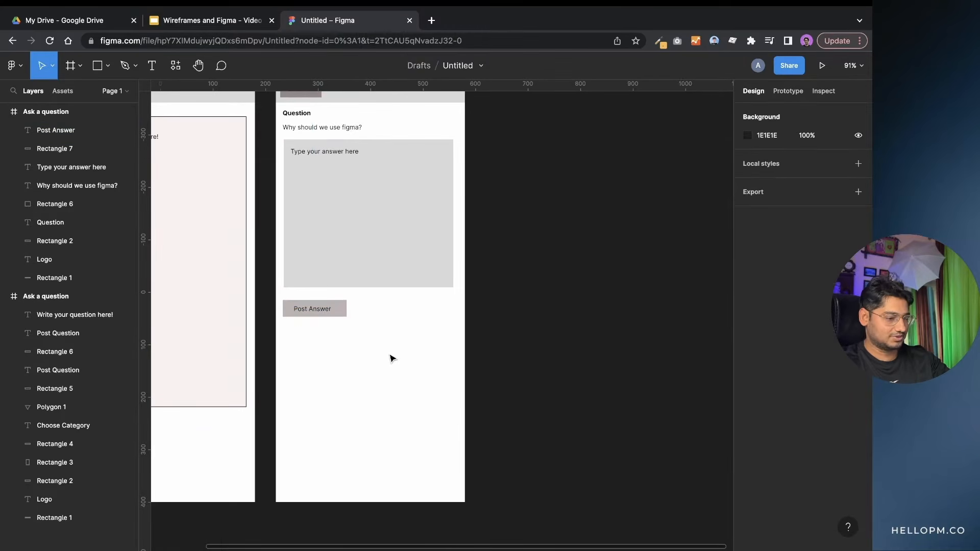
left_click_drag(367, 307, 332, 480)
double_click(363, 284)
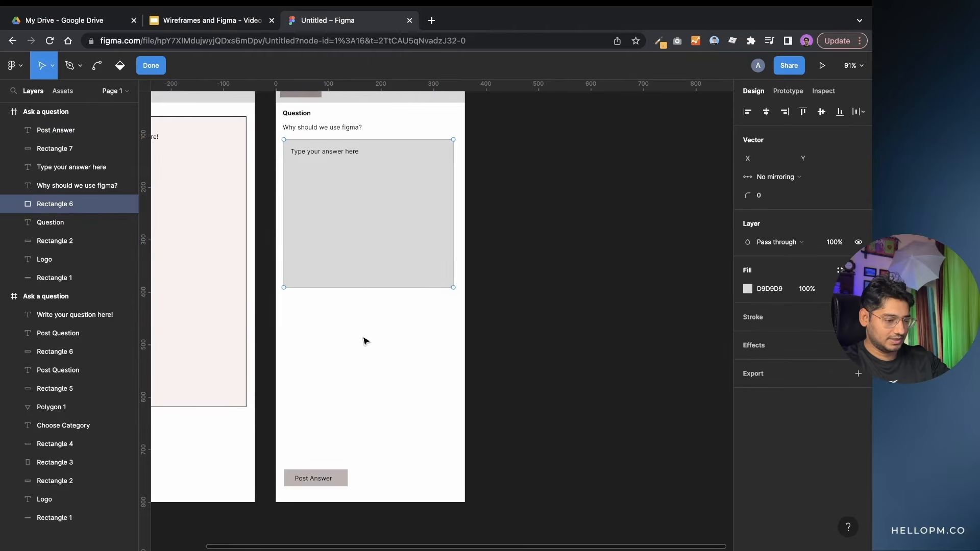
left_click(371, 314)
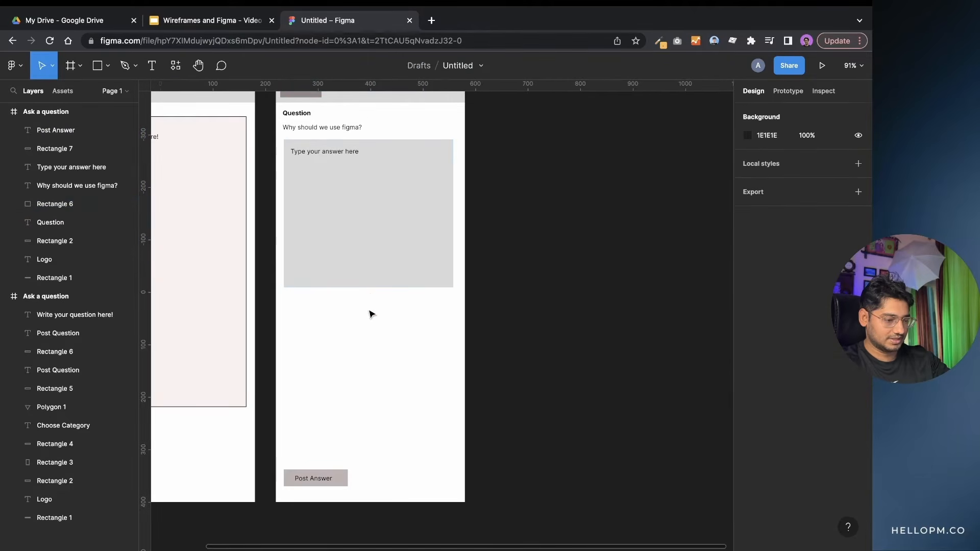
left_click(372, 287)
left_click_drag(371, 287, 368, 461)
left_click(503, 346)
- Rename the second "Ask a question" frame as "Add the answer"
scroll(502, 346, "right", 4)
scroll(502, 346, "up", 1)
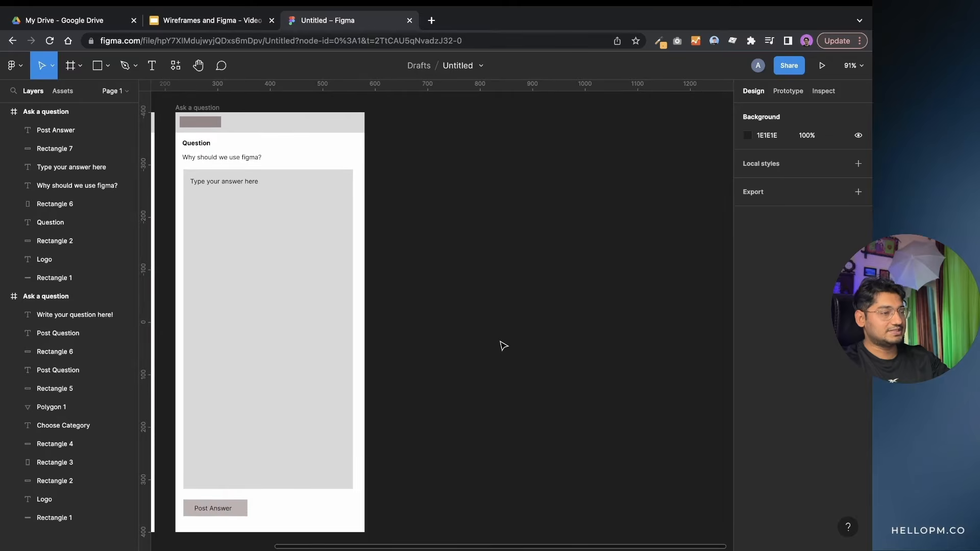
left_click(210, 108)
double_click(209, 107)
type("A")
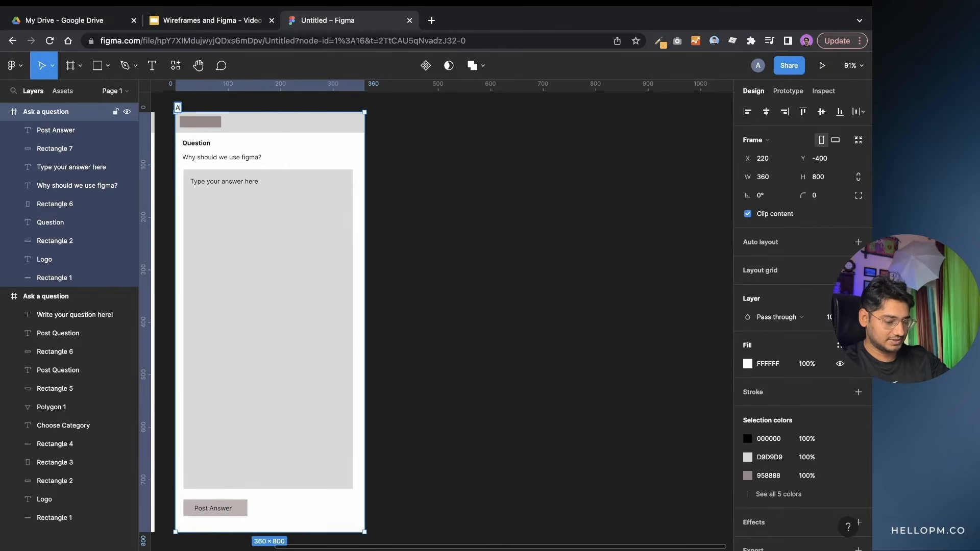
type("dd the answer")
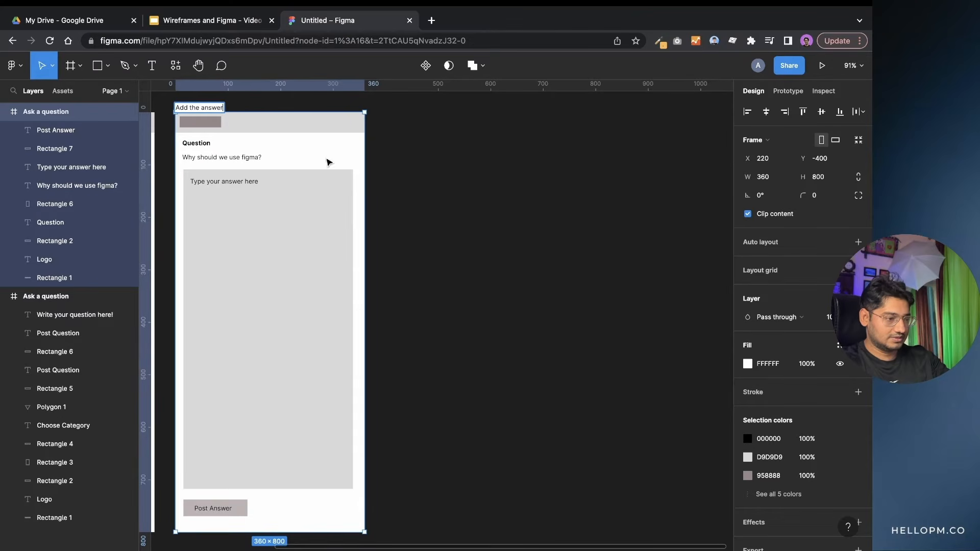
key("Return")
left_click(440, 184)
- Duplicate the "Add the answer" frame beside the original
scroll(440, 184, "up", 1)
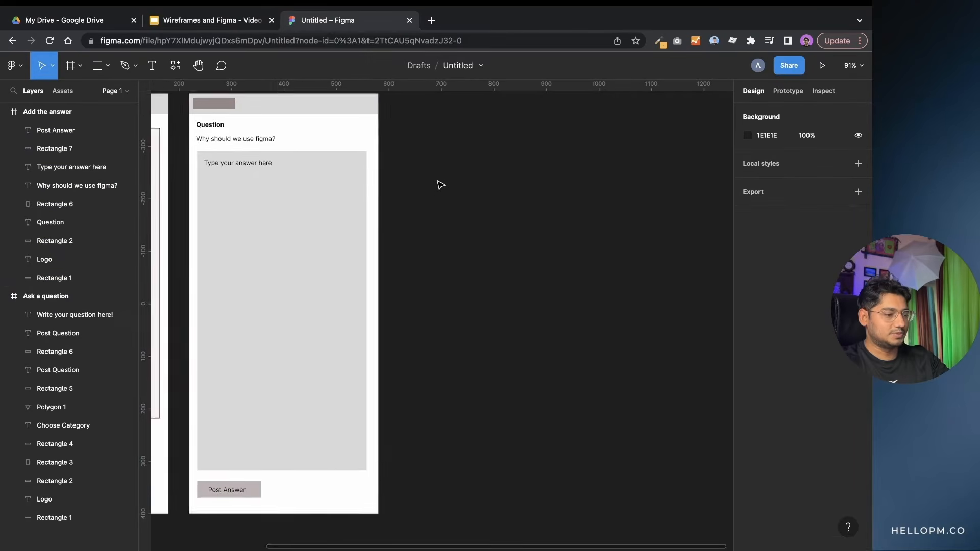
scroll(439, 185, "down", 1)
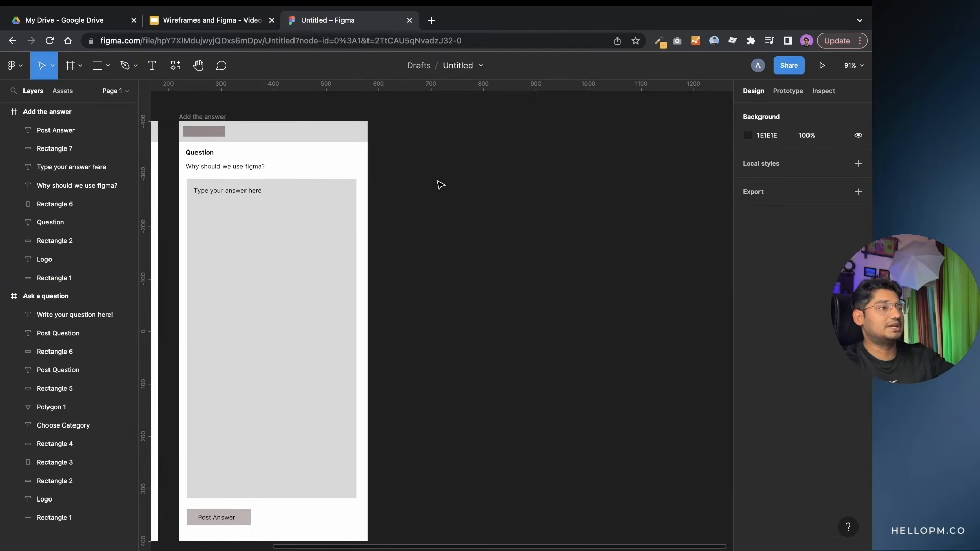
left_click(209, 118)
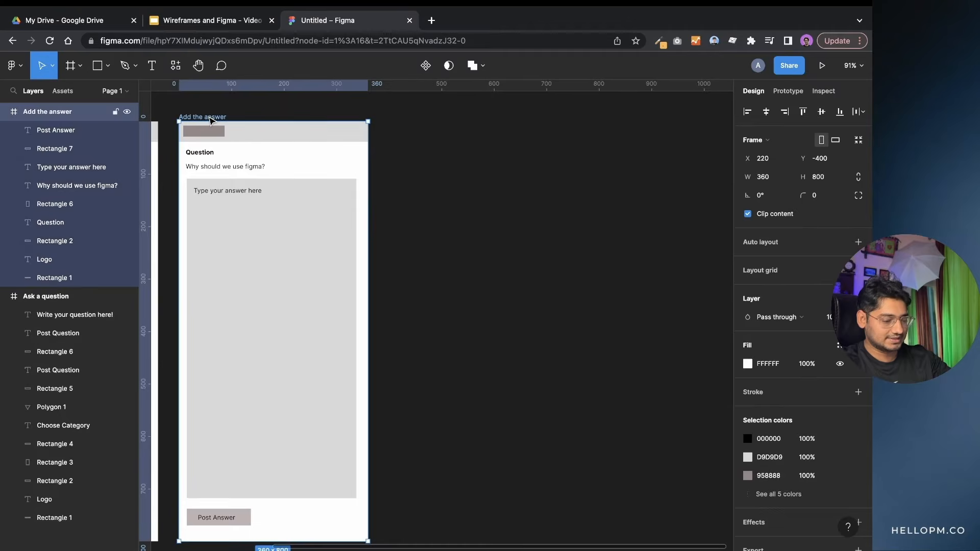
key("super+d")
scroll(477, 153, "right", 5)
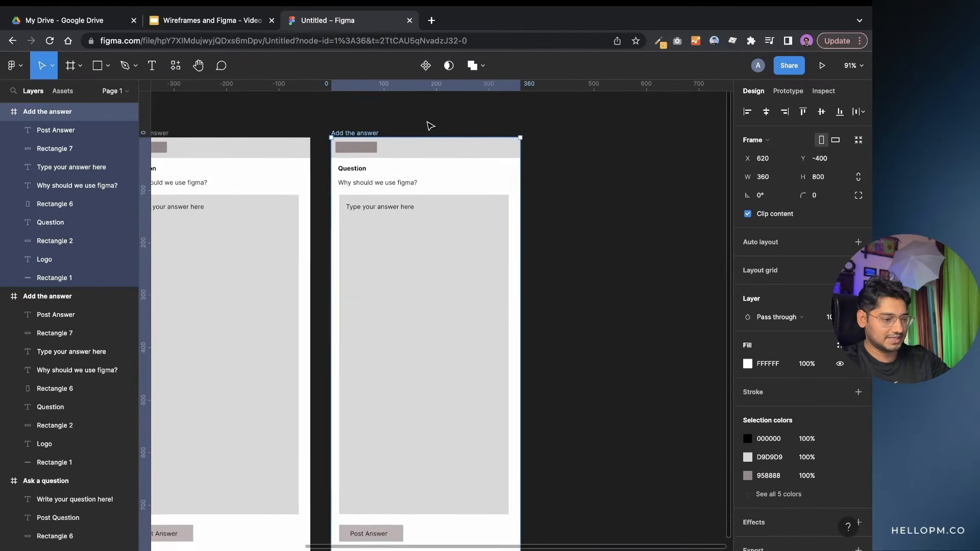
- Delete the question heading, question text, answer box and "Post Answer" button from the duplicated frame, keeping only the header
left_click(434, 179)
left_click_drag(365, 182, 484, 419)
key("Delete")
scroll(471, 422, "down", 2)
left_click_drag(436, 475, 380, 530)
key("Delete")
scroll(383, 532, "up", 2)
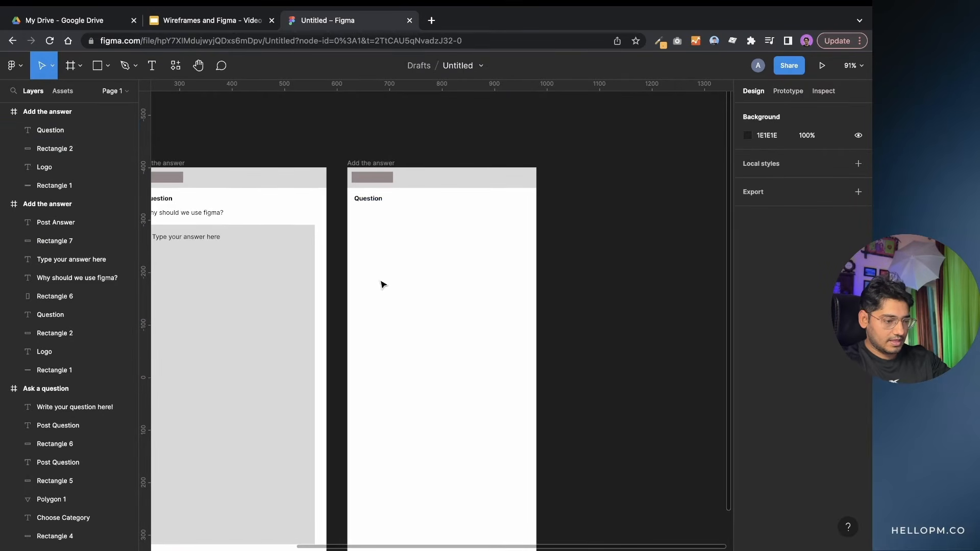
left_click(372, 202)
key("Delete")
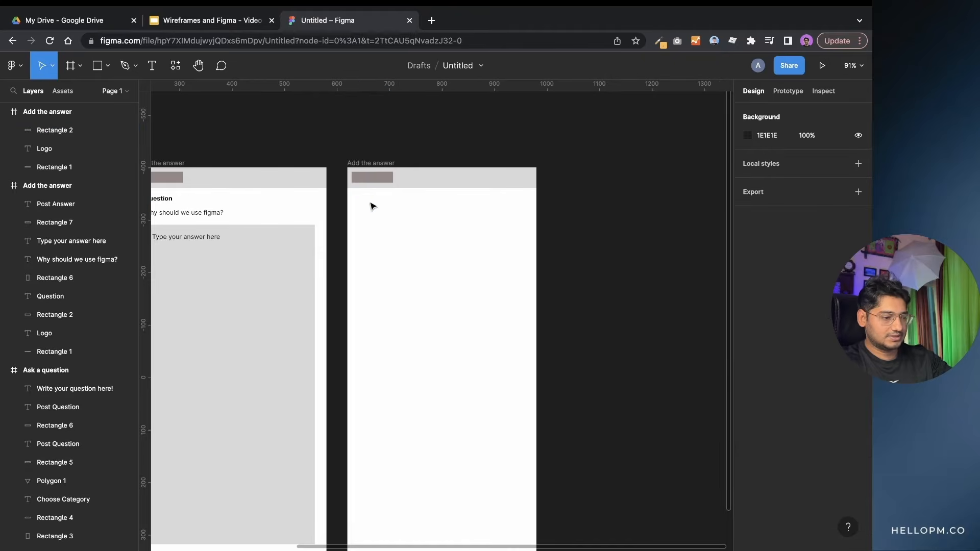
- Rename the duplicated frame as "Answer added successfully"
double_click(377, 162)
type("Asnwe")
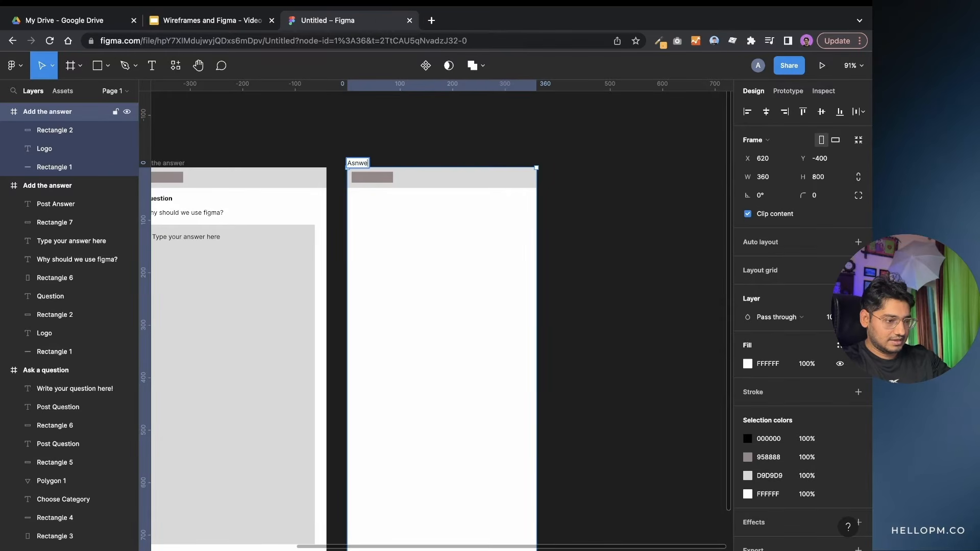
key("BackSpace")
key("BackSpace")
key("BackSpace")
key("BackSpace")
type("nswer ")
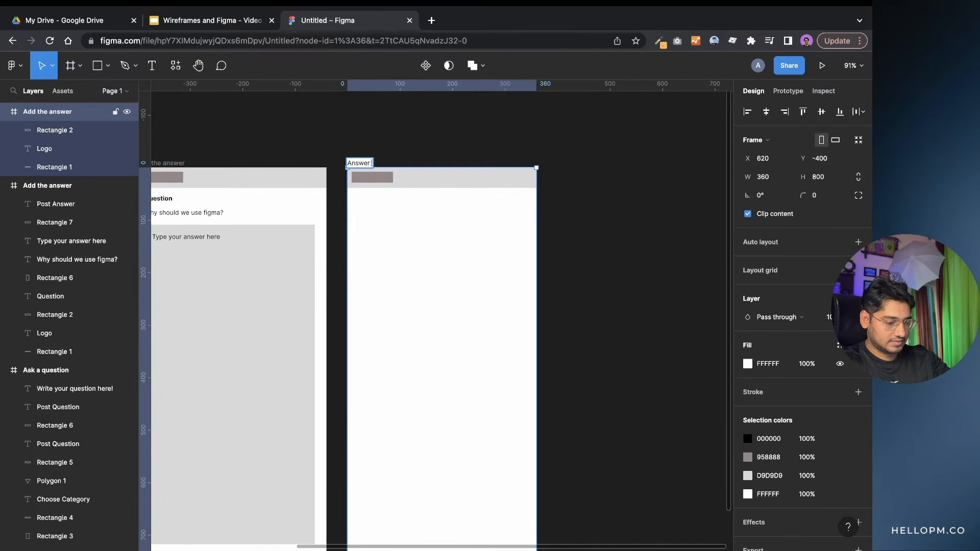
type("added succe")
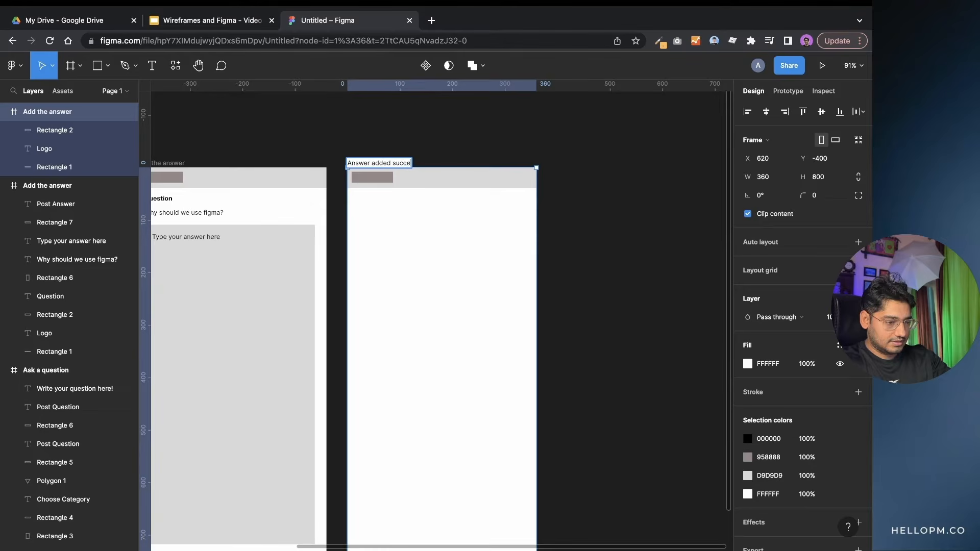
type("ssfully")
key("Return")
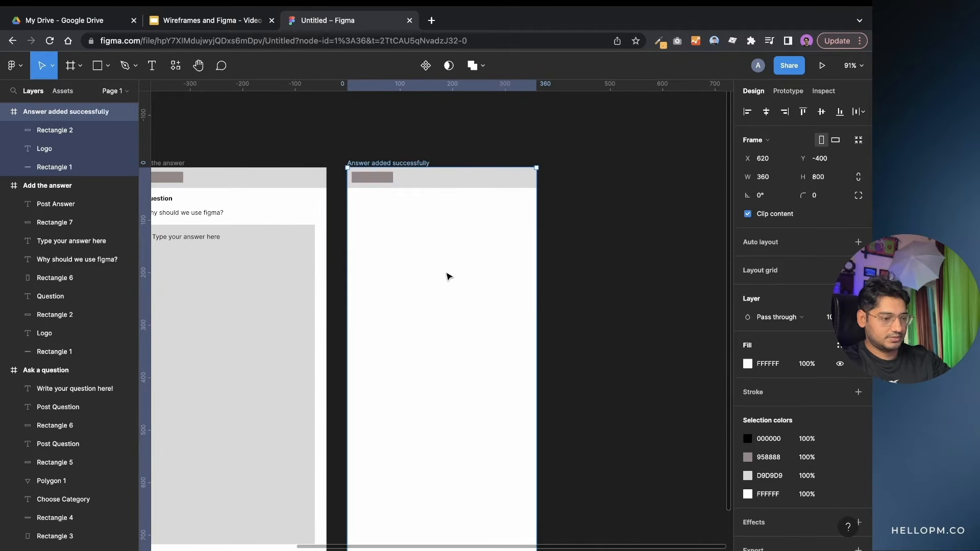
left_click(446, 276)
- Add a text element in the upper middle of the "Answer added successfully" frame containing a boxed check mark emoji
scroll(446, 276, "down", 2)
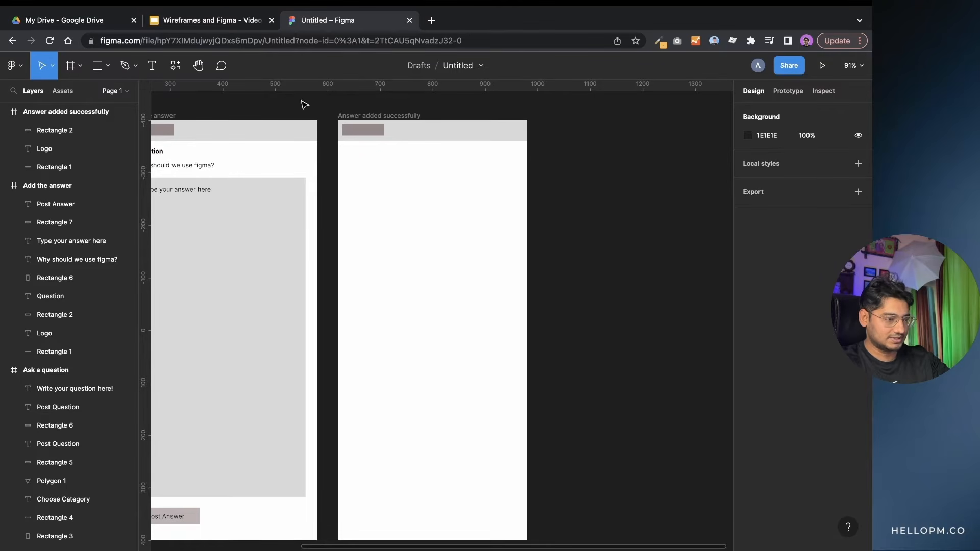
left_click(152, 67)
left_click(420, 197)
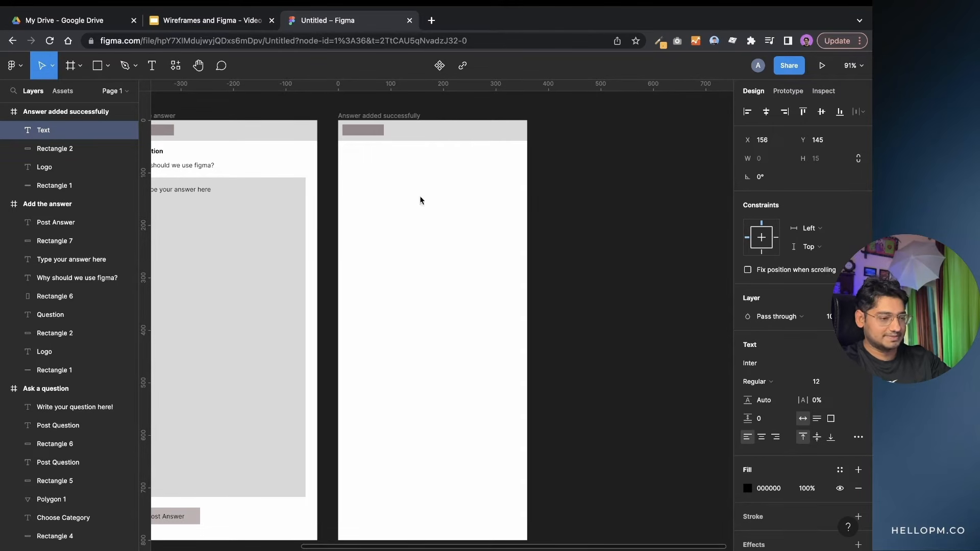
key("ctrl+super+space")
scroll(415, 240, "up", 10)
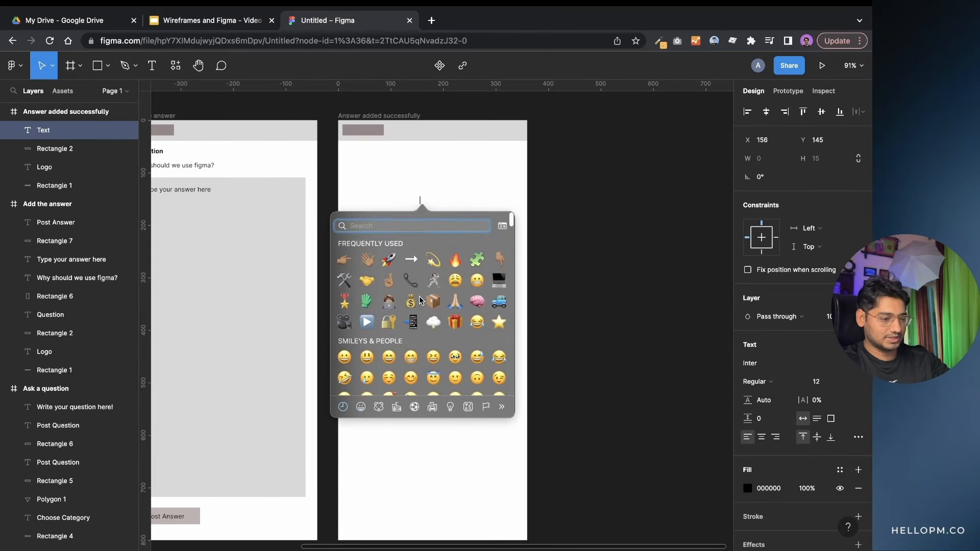
type("check")
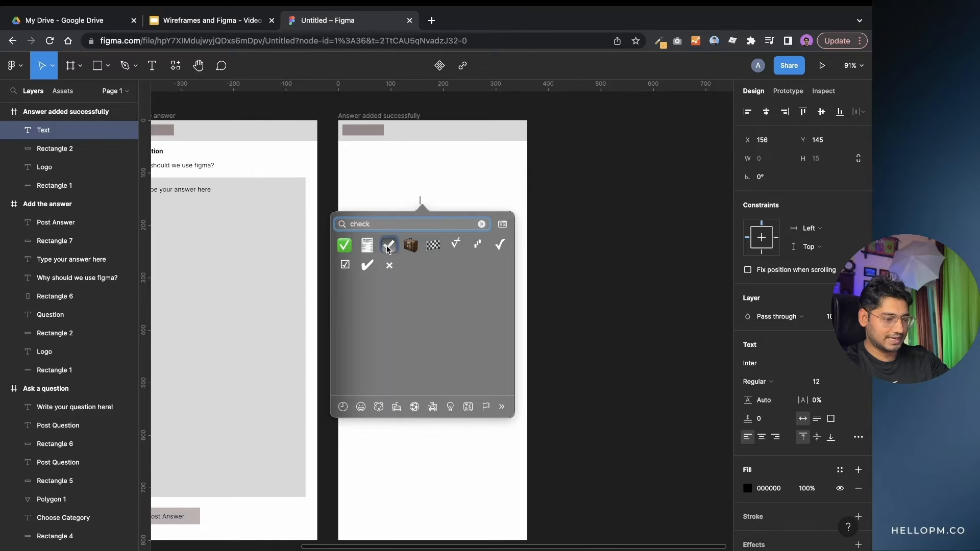
left_click(387, 249)
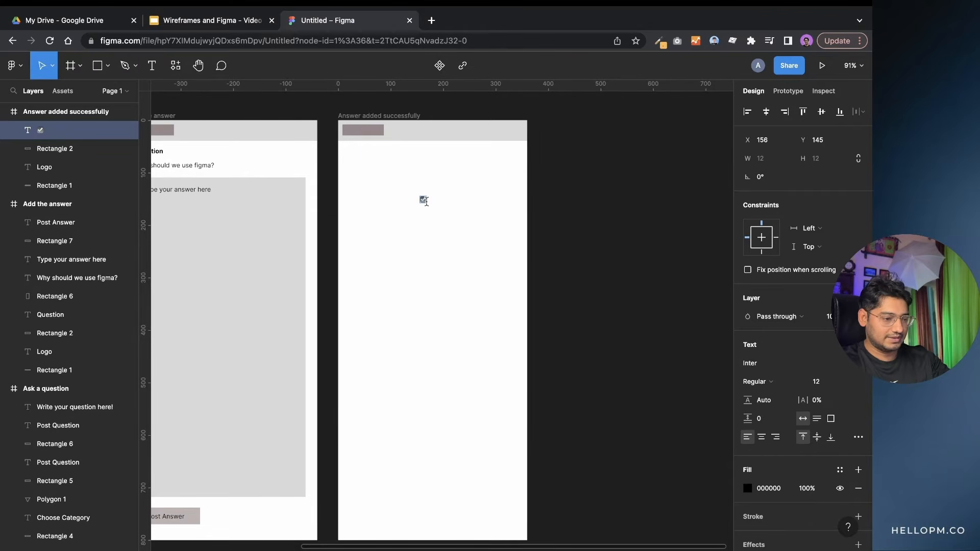
- Set the check mark's font size to 31 and move it up to Y 94, below the header
left_click(822, 381)
key("Up")
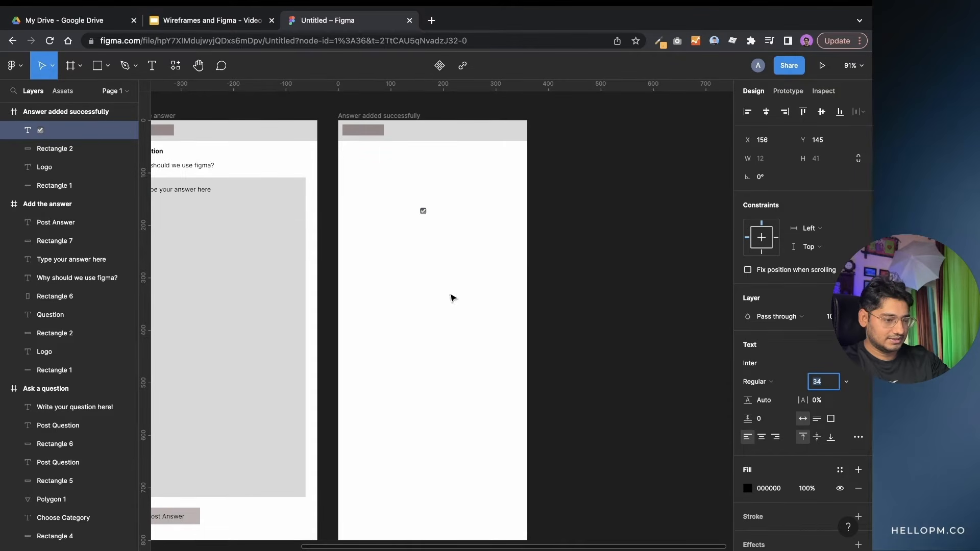
left_click_drag(423, 211, 424, 188)
left_click(832, 382)
type("20")
key("Return")
left_click(823, 384)
key("Up")
key("Up")
key("Up")
key("Up")
key("Up")
key("Up")
key("Up")
key("Up")
key("Up")
key("Return")
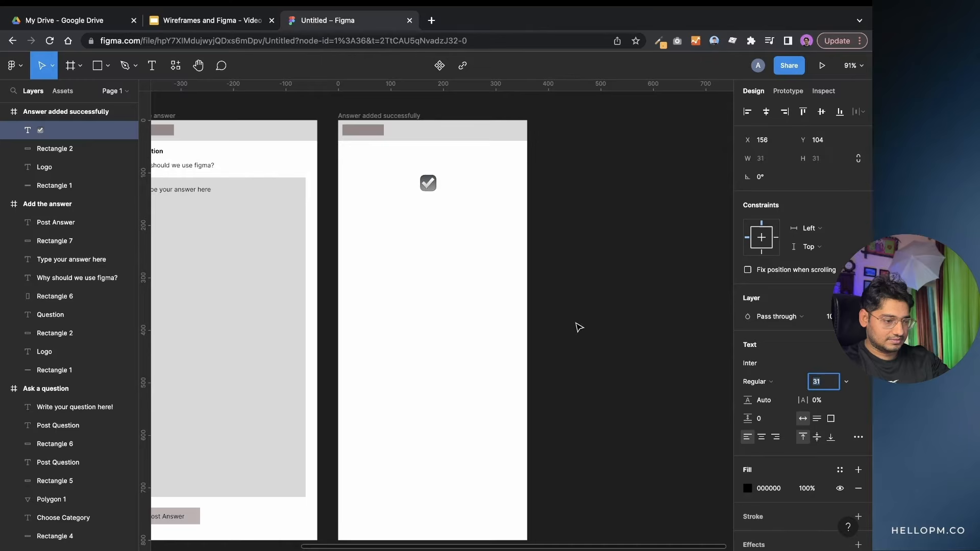
left_click_drag(428, 182, 429, 177)
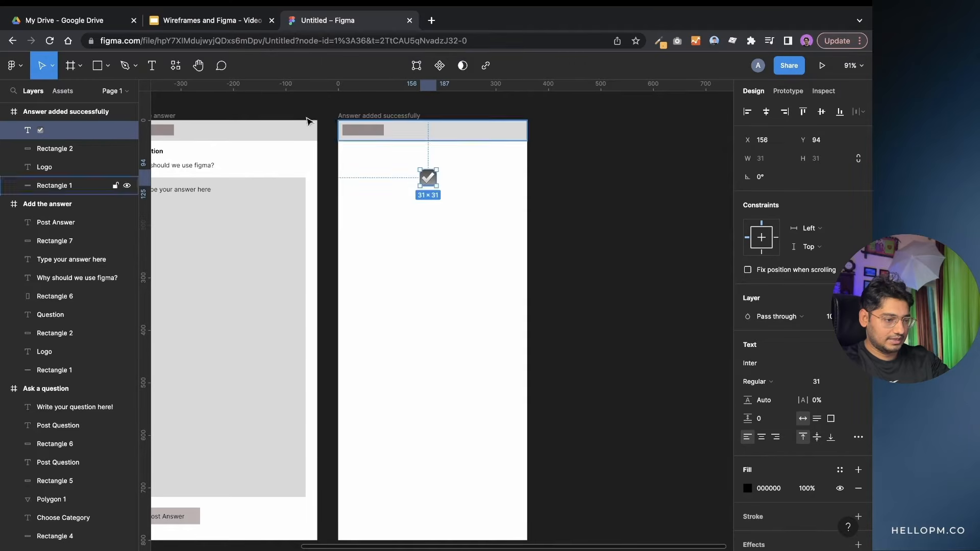
- Add the text "Successfully sent" and centre it beneath the check mark
left_click(152, 66)
left_click(405, 238)
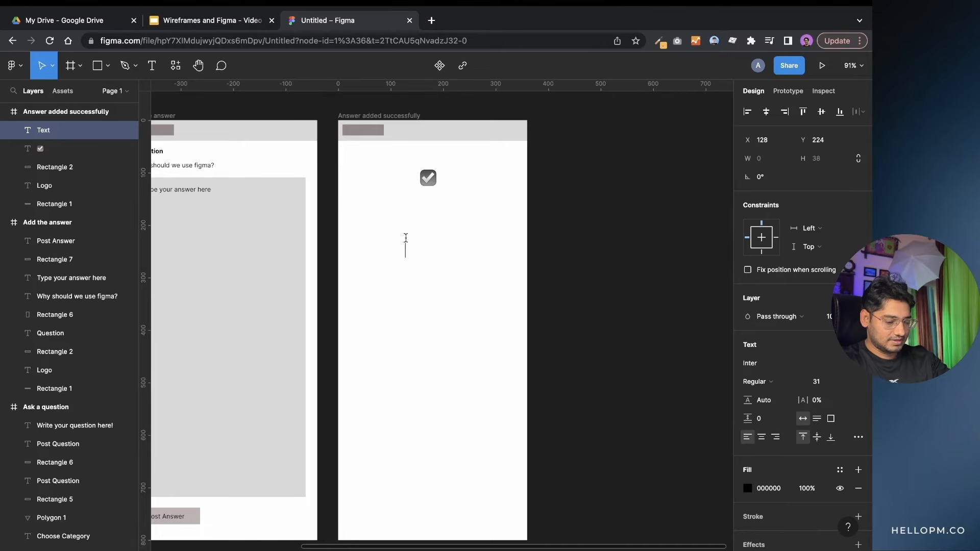
type("Success")
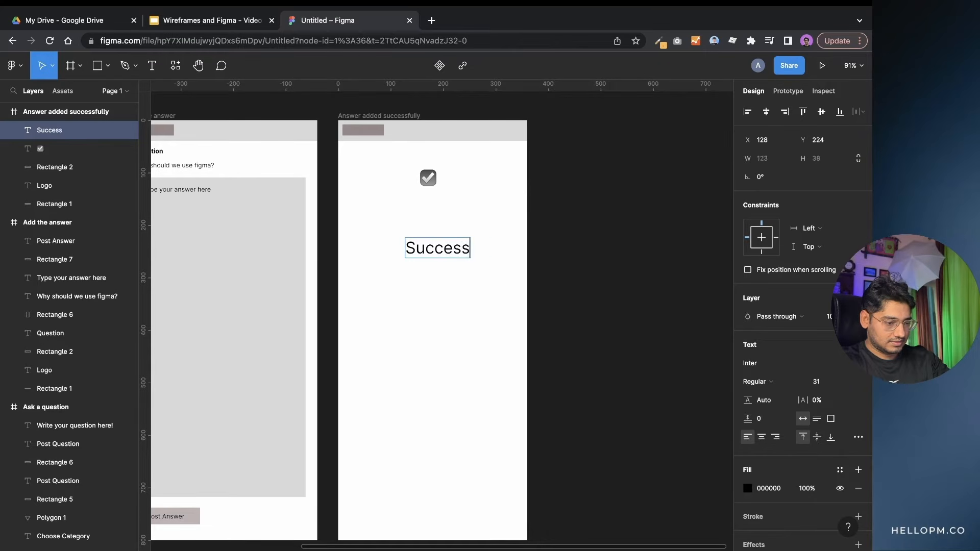
type("fully sent")
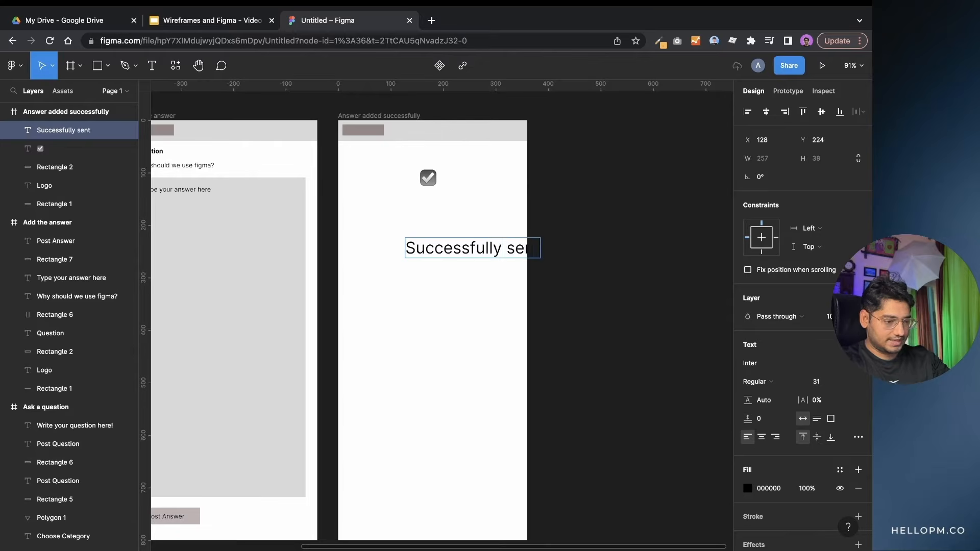
key("Escape")
left_click_drag(473, 250, 431, 254)
- Duplicate the "Successfully sent" text below itself and change the copy to "Thanks for your contribution"
key("ctrl+d")
double_click(431, 253)
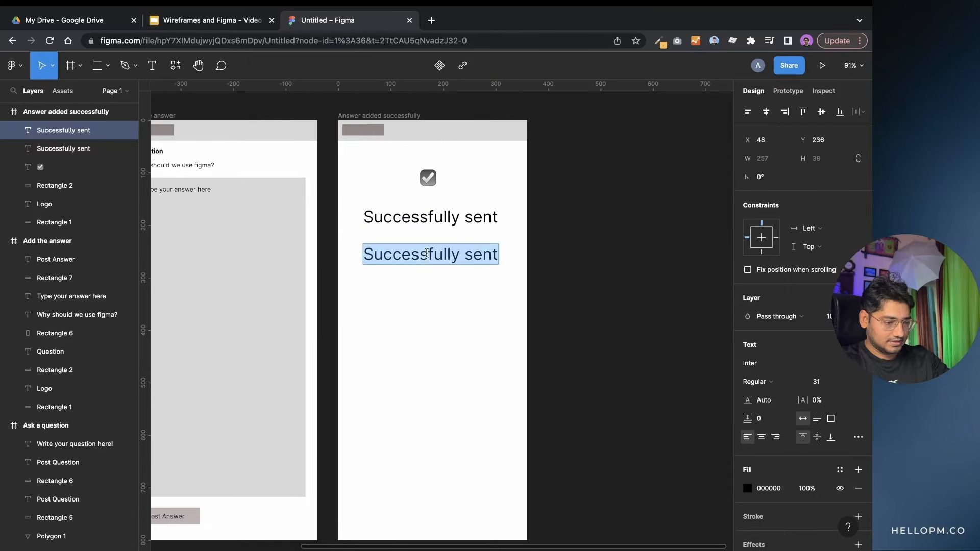
type("Thanks for ")
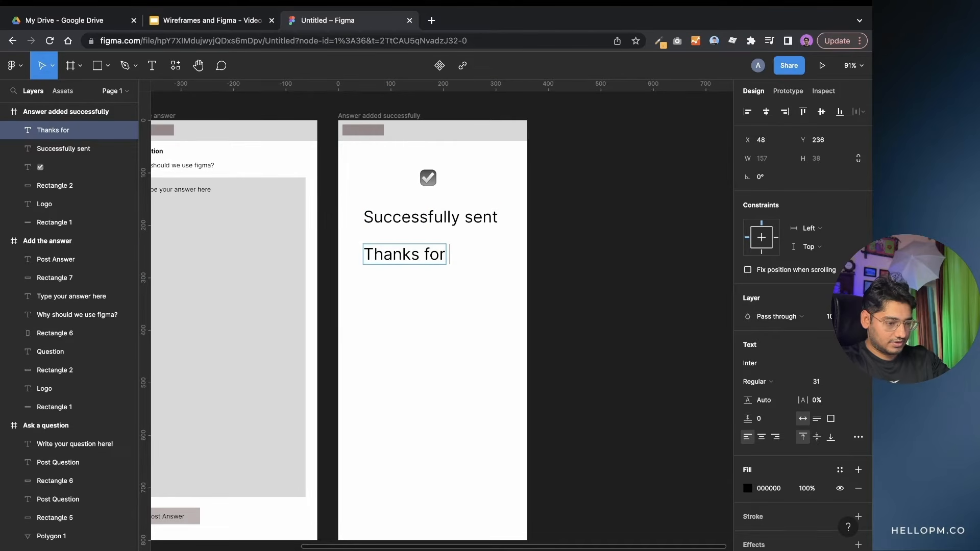
type("your contrib")
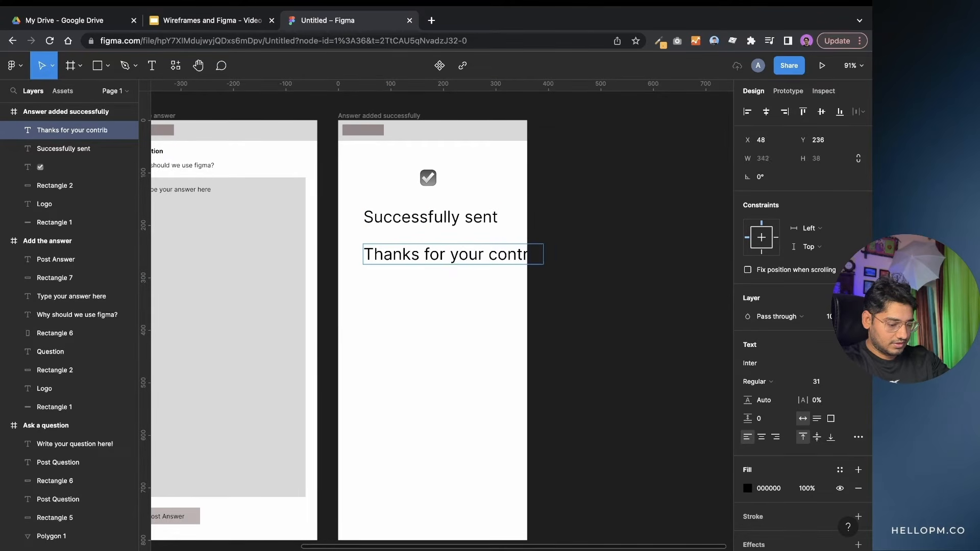
type("ution")
- Set the "Thanks for your contribution" text to font size 18 and place it at X 64, Y 235 beneath "Successfully sent"
key("ctrl+a")
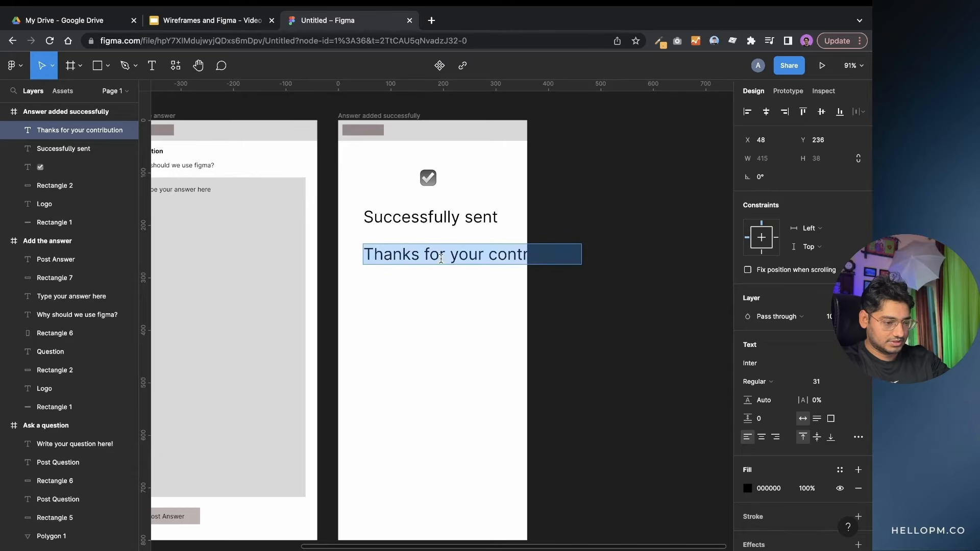
left_click(826, 384)
key("Down")
key("Down")
key("Down")
key("Down")
key("Down")
key("Down")
key("Down")
key("Down")
key("Down")
key("Down")
key("Down")
key("Down")
key("Down")
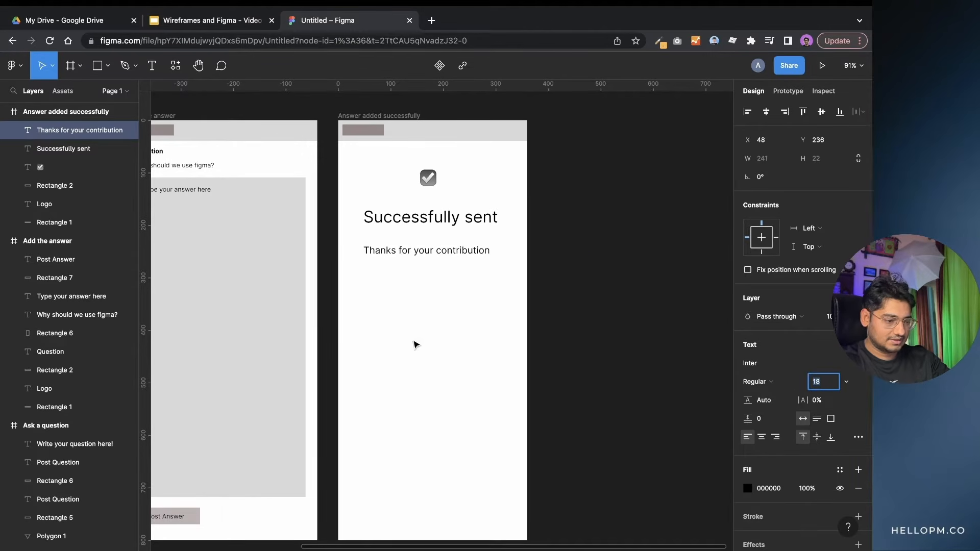
key("Escape")
left_click_drag(428, 254, 435, 254)
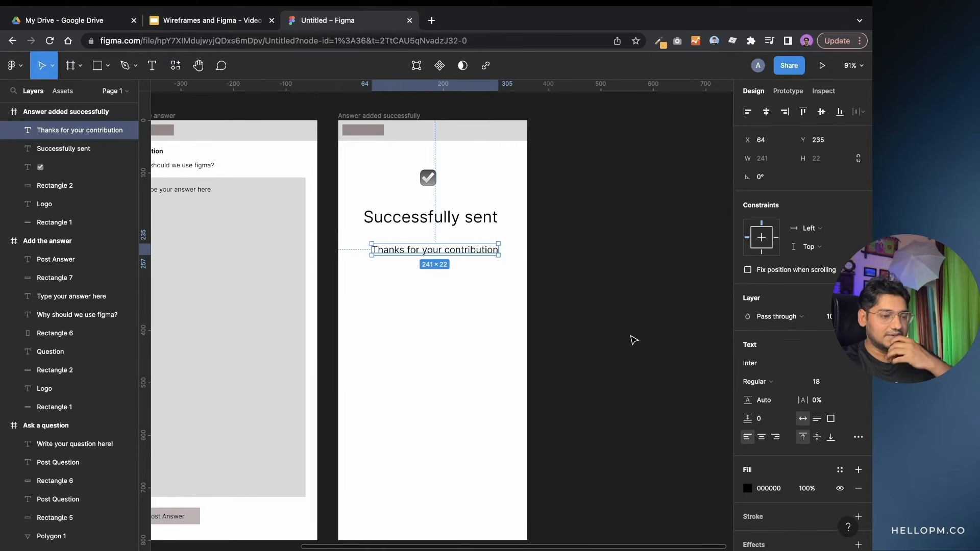
left_click(448, 329)
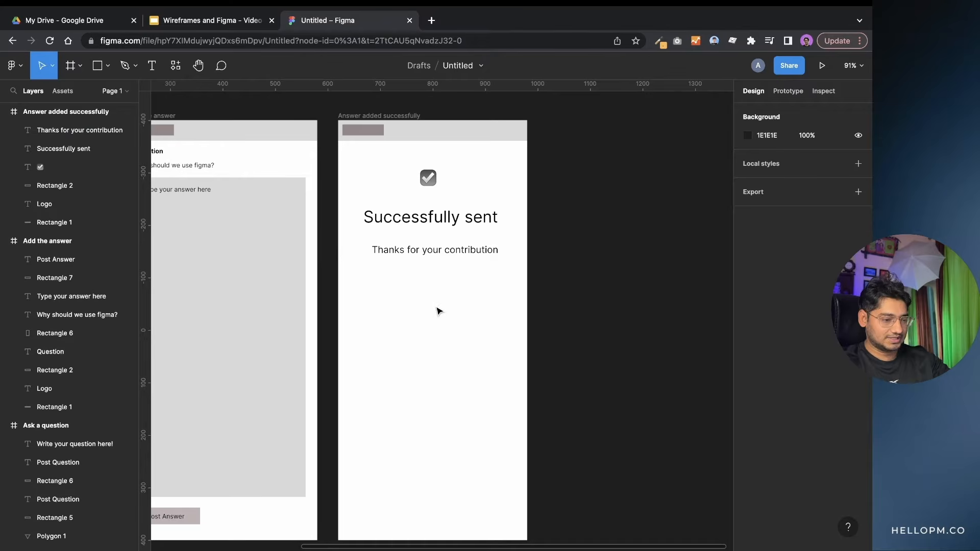
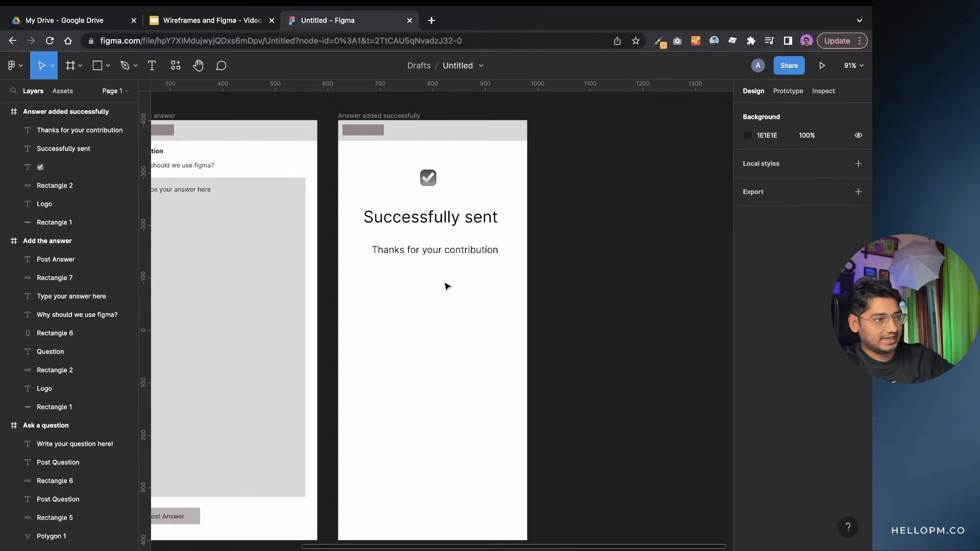
- Search Google Images for "share icon" in a new browser tab
left_click(431, 21)
type("share icon")
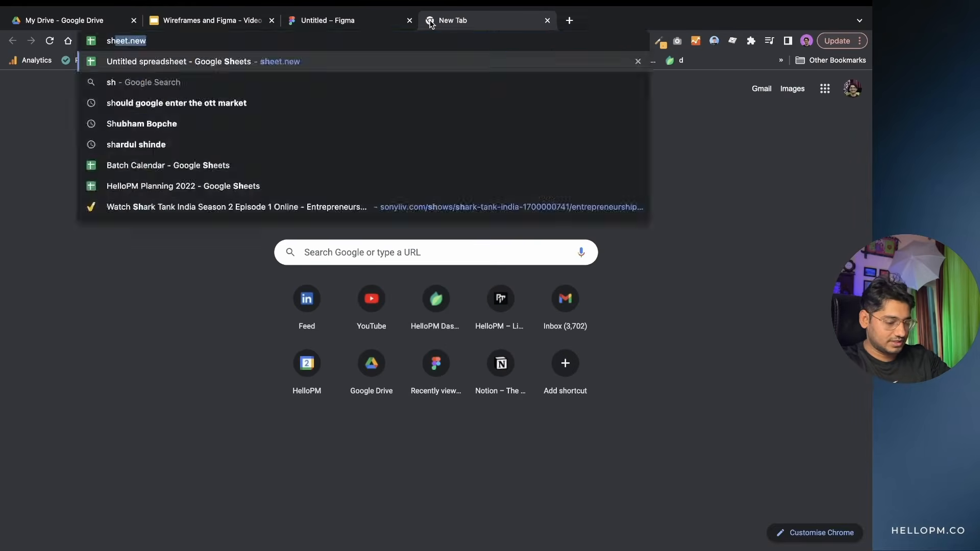
key("Return")
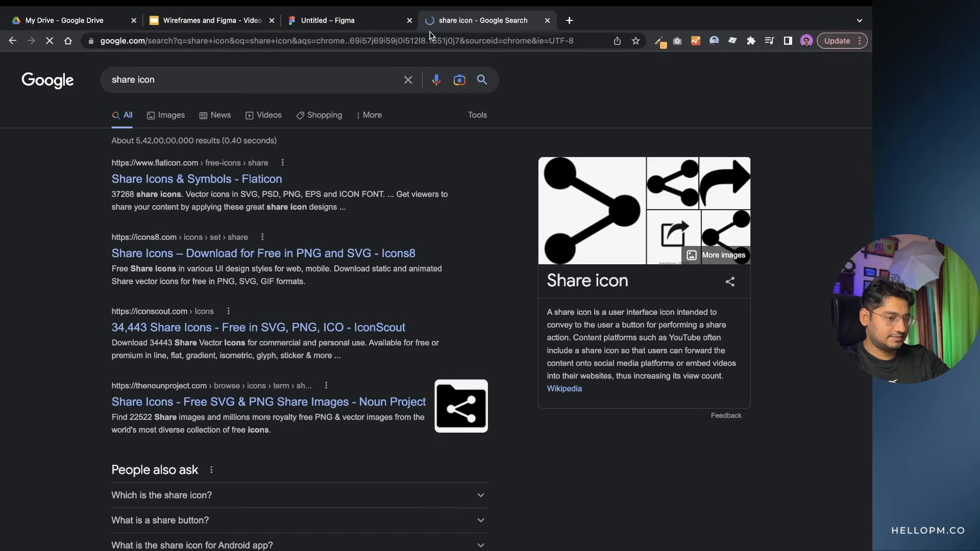
left_click(172, 120)
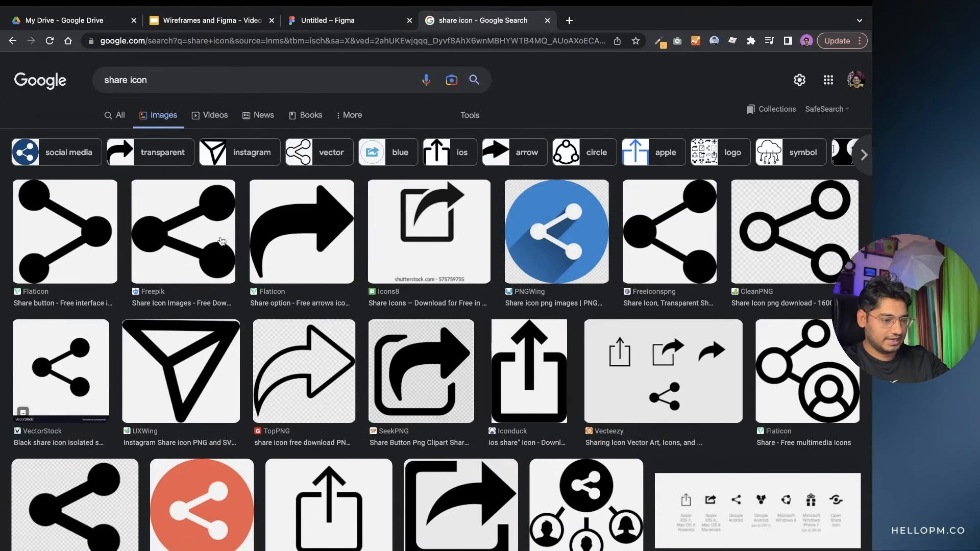
- Find the share icon with three outlined circles from Icon-Icons and copy its image
scroll(501, 243, "down", 4)
scroll(501, 242, "down", 5)
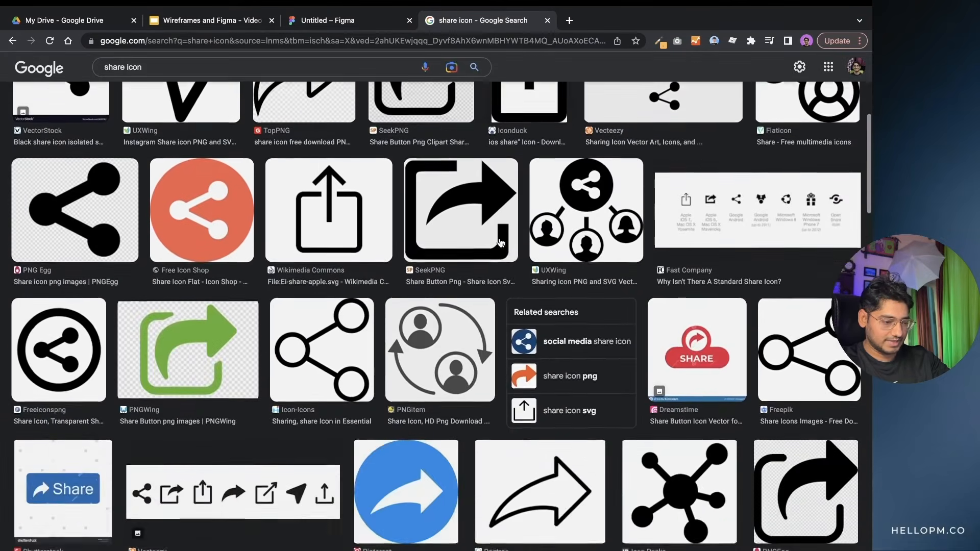
left_click(351, 303)
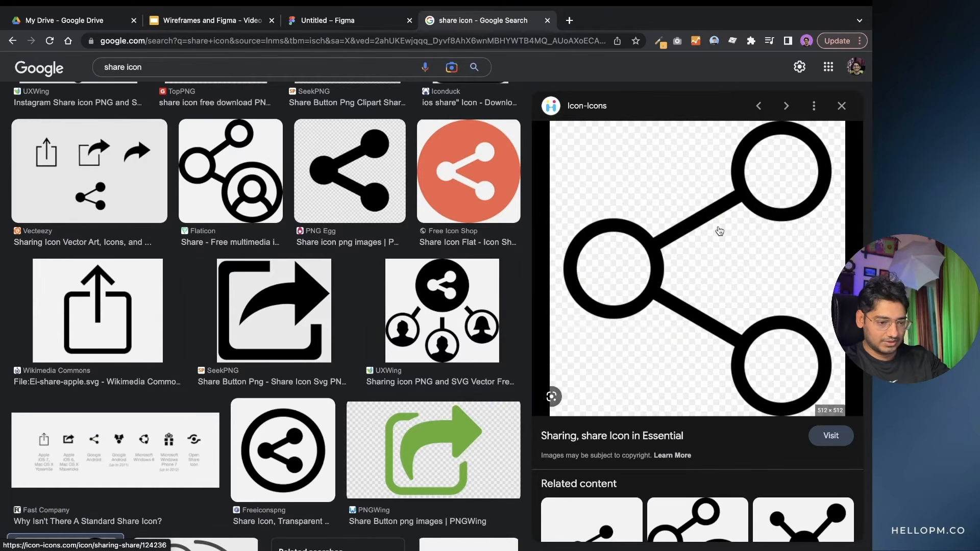
right_click(715, 227)
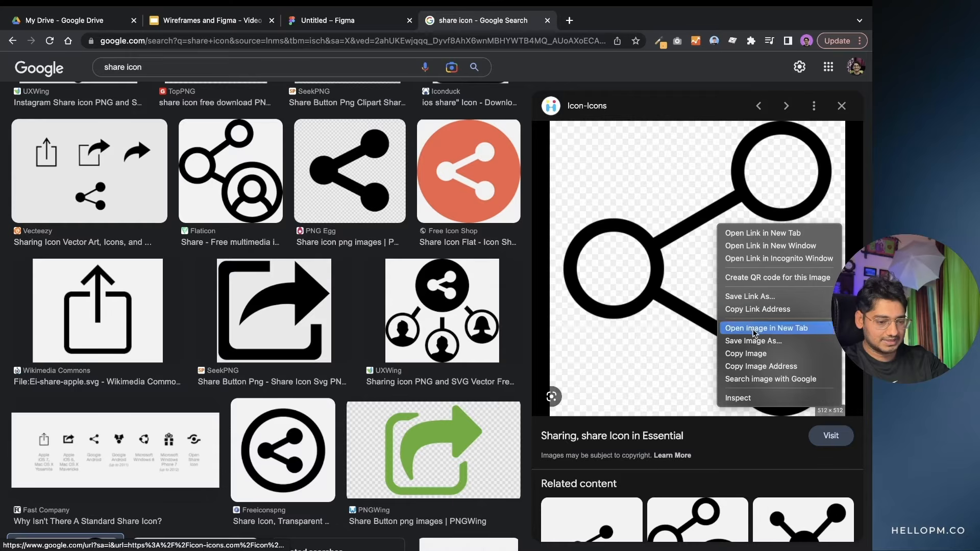
left_click(759, 355)
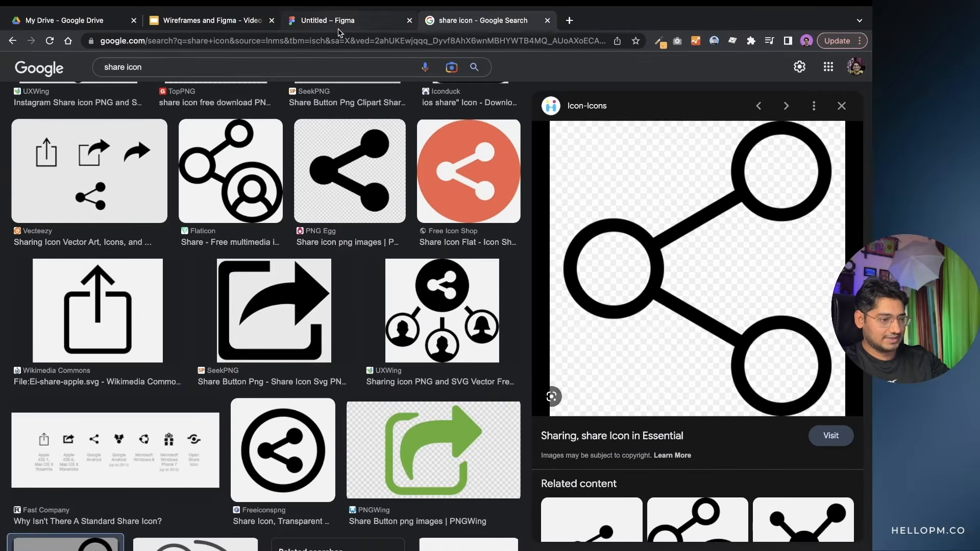
- Return to Figma, paste the share icon, and shrink it to 26 × 26 below "Thanks for your contribution"
left_click(341, 22)
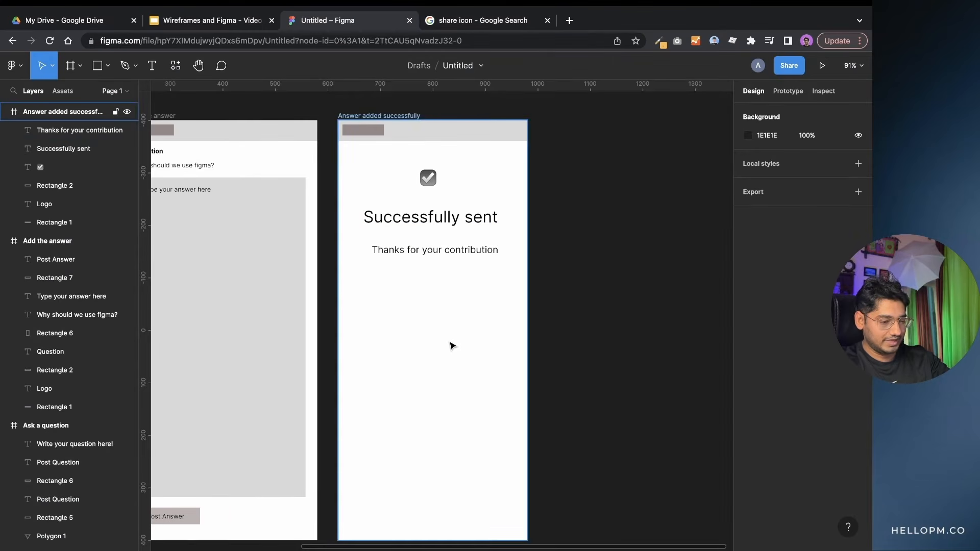
key("ctrl+v")
left_click_drag(565, 180, 337, 341)
left_click_drag(376, 367, 440, 323)
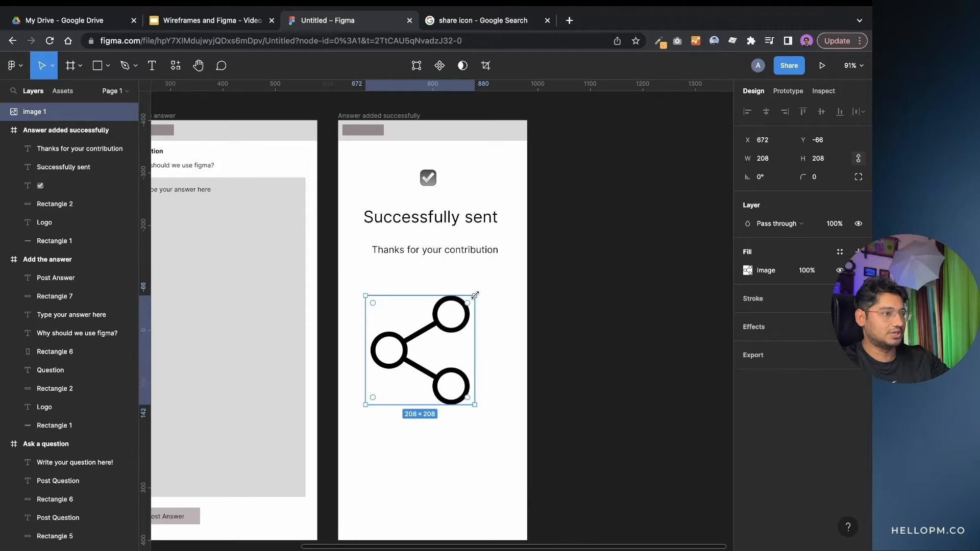
left_click_drag(475, 295, 409, 288)
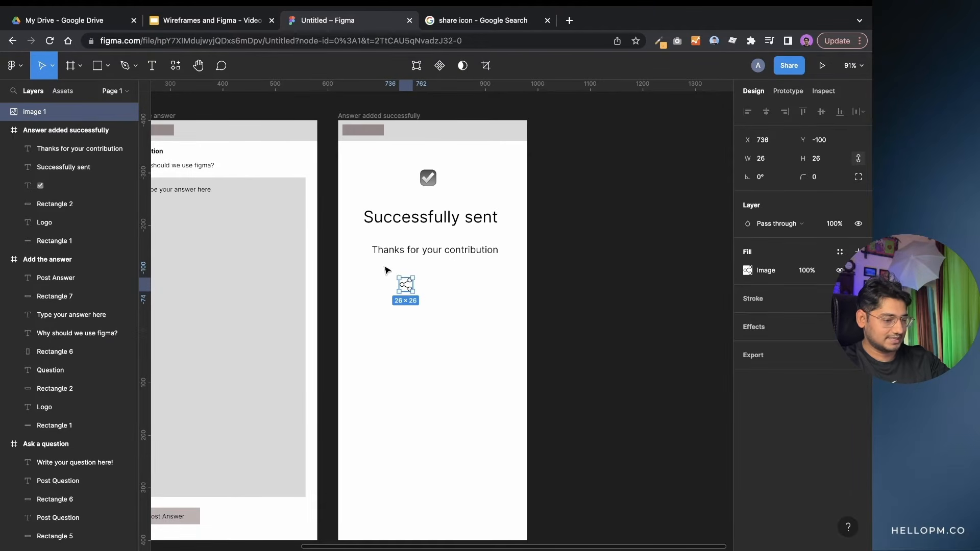
- Draw a 188 × 43 button rectangle below the thank-you text and place the share icon on its left end
left_click(378, 271)
left_click(100, 70)
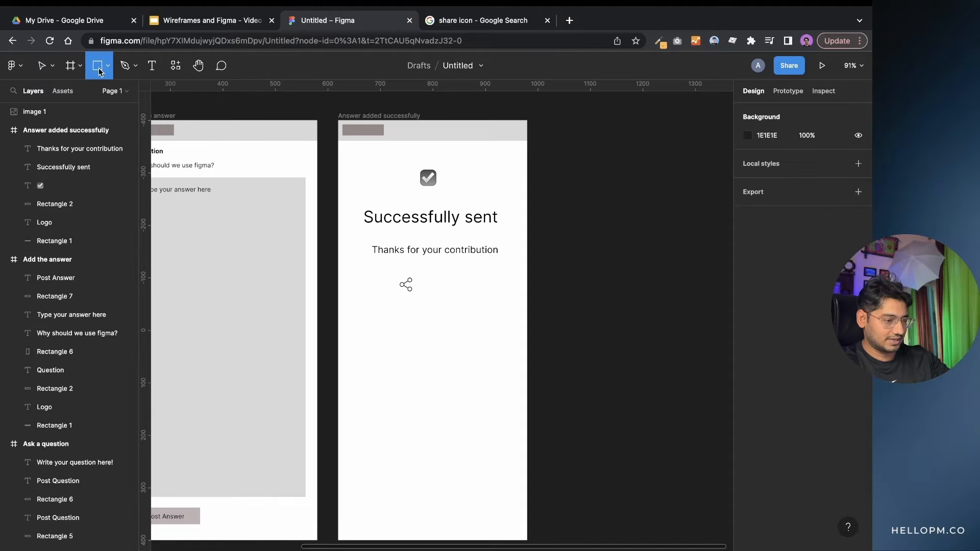
mouse_move(380, 319)
left_mouse_down()
mouse_move(411, 343)
mouse_move(478, 341)
mouse_move(411, 307)
mouse_move(408, 320)
left_mouse_up()
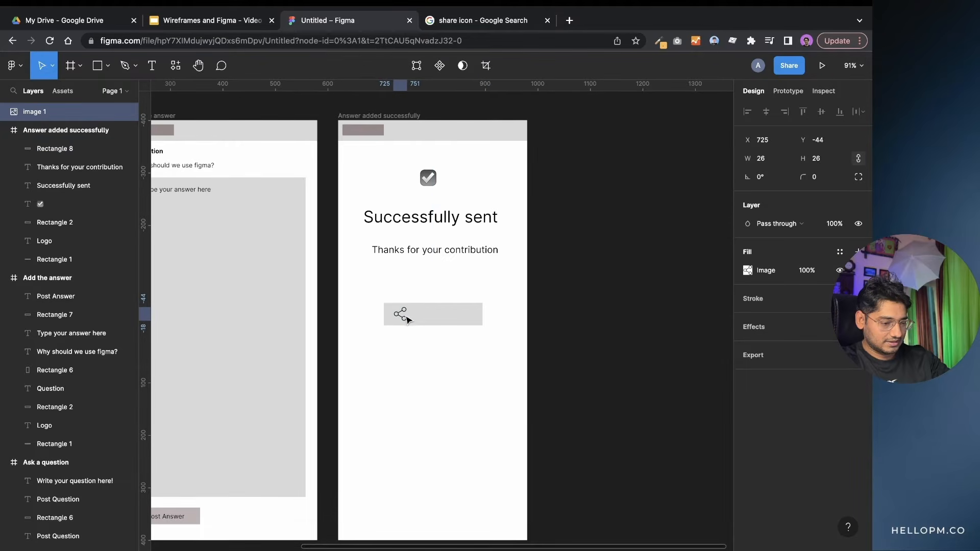
- Duplicate the "Thanks for your contribution" text, change the copy to "Share", and move it onto the button rectangle beside the icon
left_click(428, 253)
left_click_drag(428, 257, 428, 420, "alt")
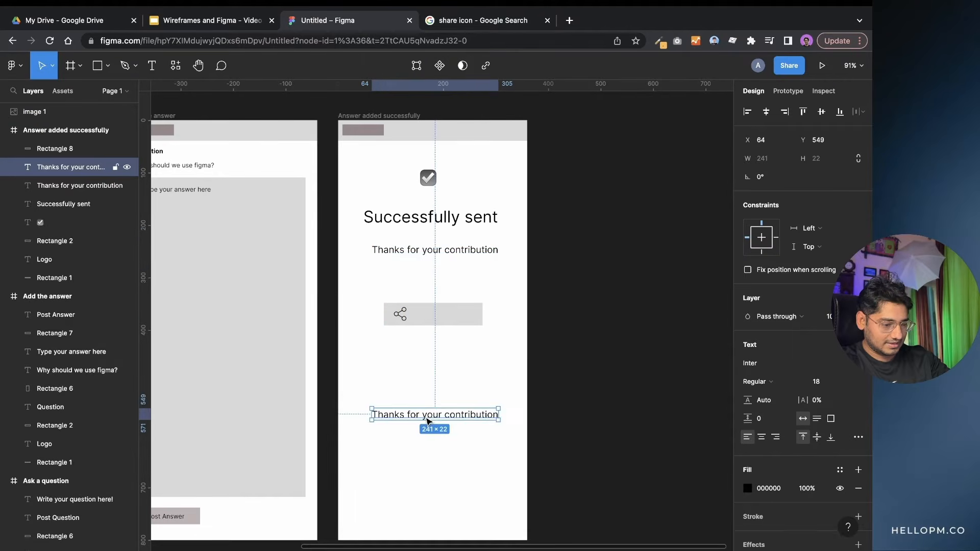
double_click(429, 415)
type("Sha")
key("Escape")
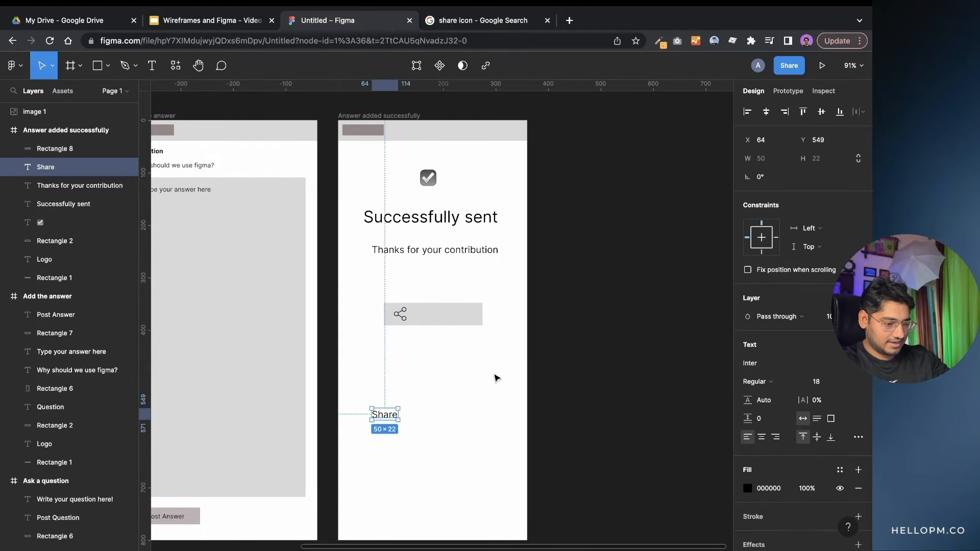
left_click_drag(393, 414, 447, 316)
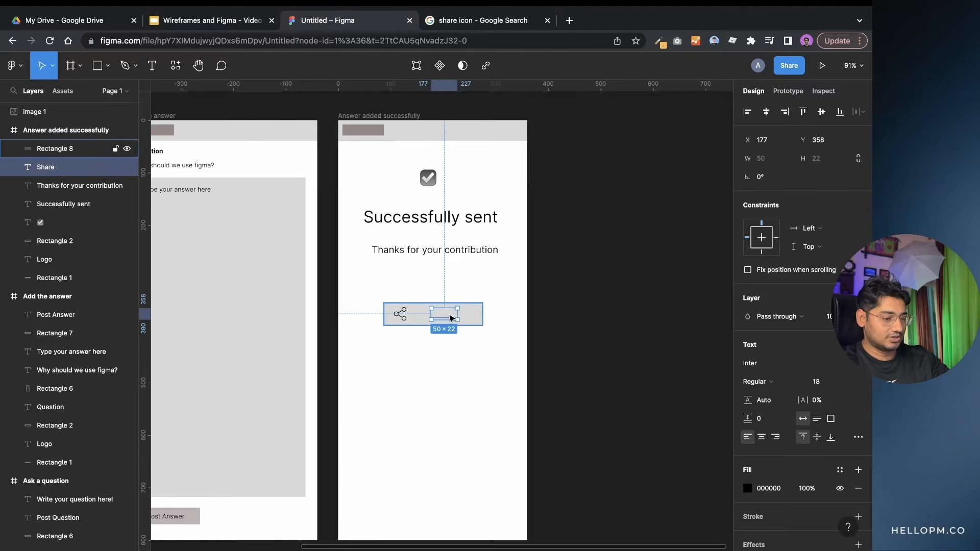
- Reorder the layers so the button rectangle lies beneath the "Share" text, and move the icon image into the "Answer added successfully" frame
left_click(56, 149)
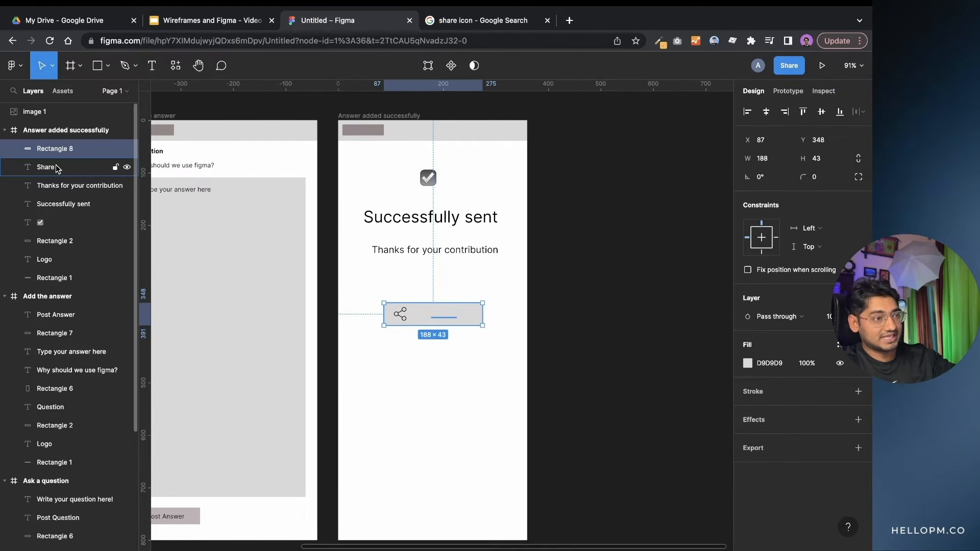
left_click(56, 168)
left_click_drag(58, 149, 60, 176)
left_click(35, 111)
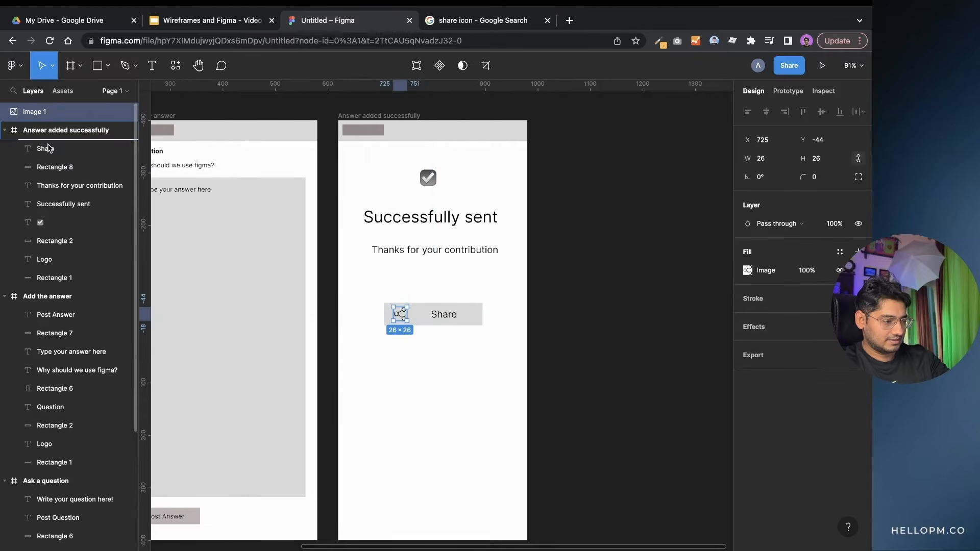
scroll(50, 148, "down", 1)
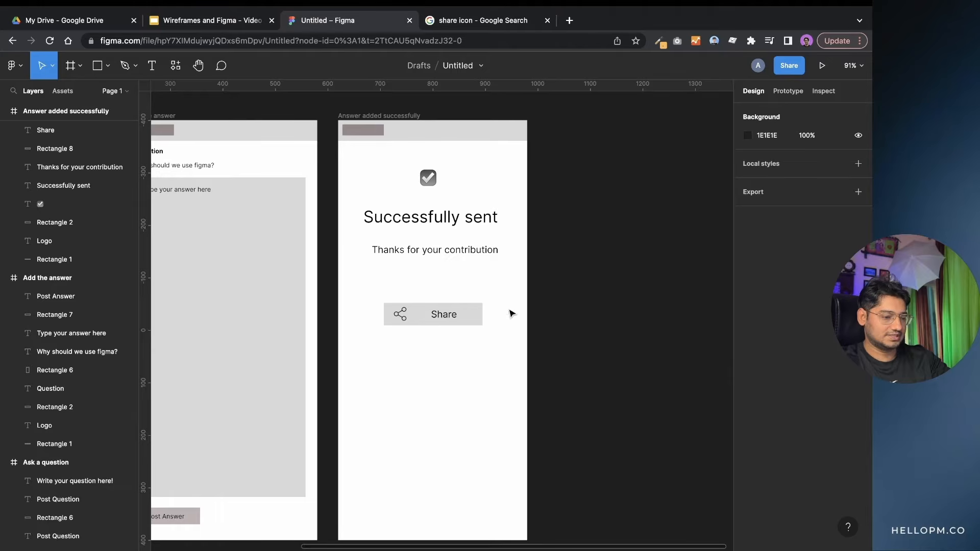
- Move the Share button up closer to the thank-you text and narrow its rectangle around the icon and label
mouse_move(449, 320)
left_mouse_down()
mouse_move(439, 320)
mouse_move(470, 314)
mouse_move(404, 343)
mouse_move(435, 306)
left_mouse_up()
left_click(469, 320)
left_click(431, 361)
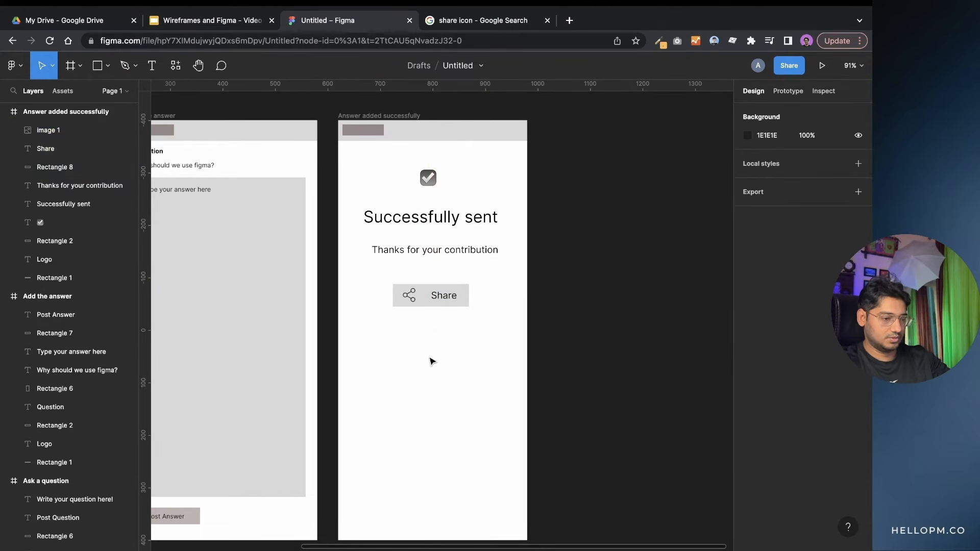
- Check the "Wireframes and Figma" presentation for the screens to build and return to the Figma file
scroll(432, 361, "up", 1)
scroll(433, 361, "right", 1)
scroll(432, 362, "up", 1)
scroll(432, 361, "right", 1)
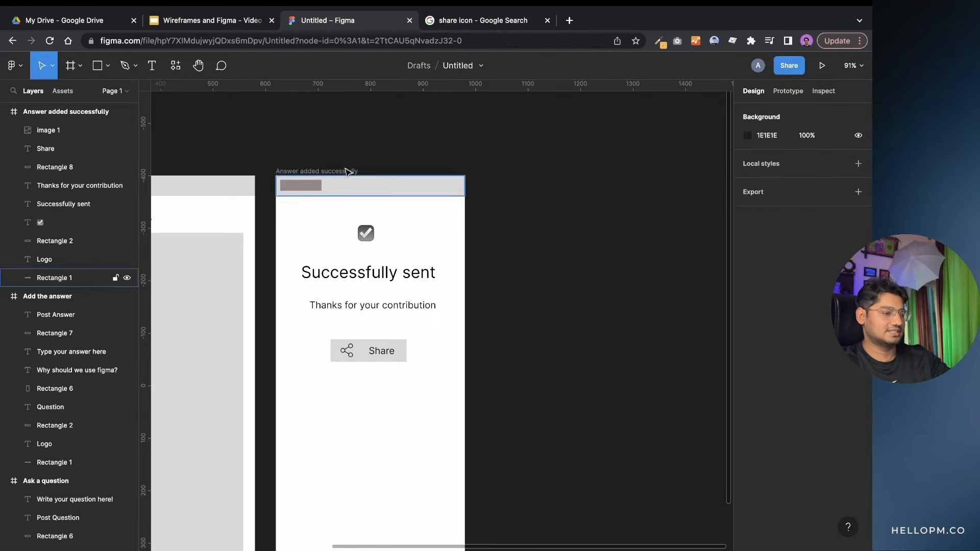
left_click(212, 20)
left_click(363, 285)
left_click(332, 19)
scroll(444, 230, "down", 2)
scroll(444, 229, "right", 2)
- Duplicate the "Answer added successfully" frame and position the copy to the right of the original
left_click(296, 142)
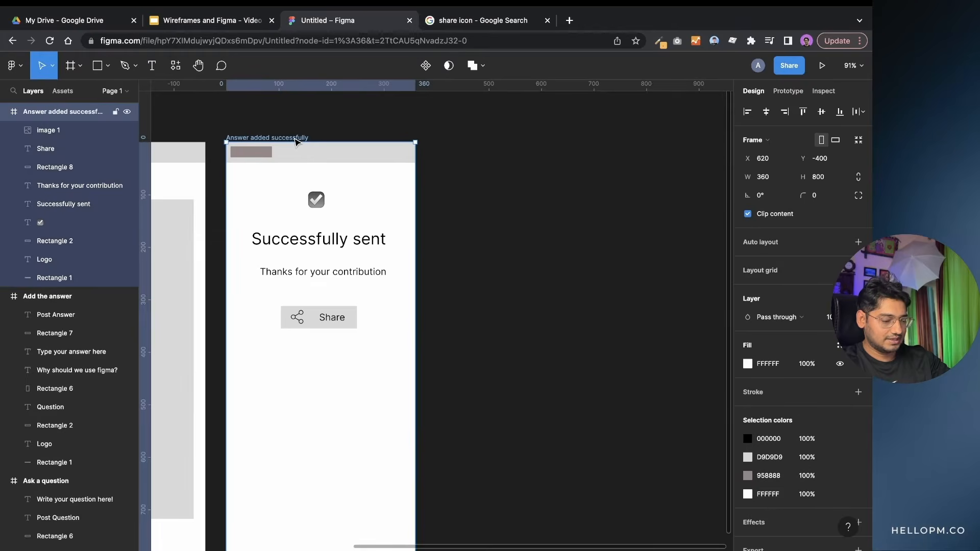
key("ctrl+d")
scroll(454, 171, "right", 3)
scroll(453, 172, "down", 1)
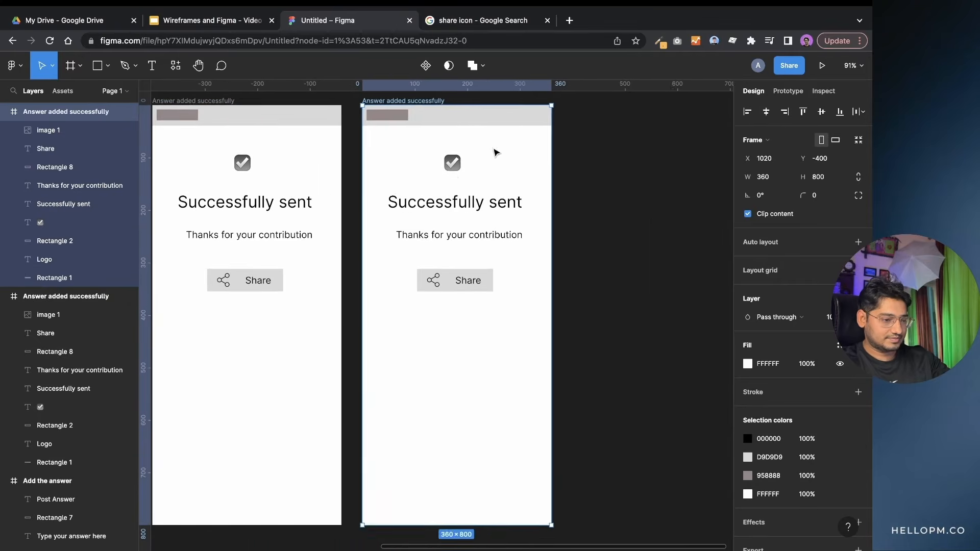
mouse_move(404, 169)
left_mouse_down()
mouse_move(446, 232)
mouse_move(405, 178)
left_mouse_up()
left_click(395, 164)
scroll(397, 168, "up", 2)
scroll(398, 169, "left", 1)
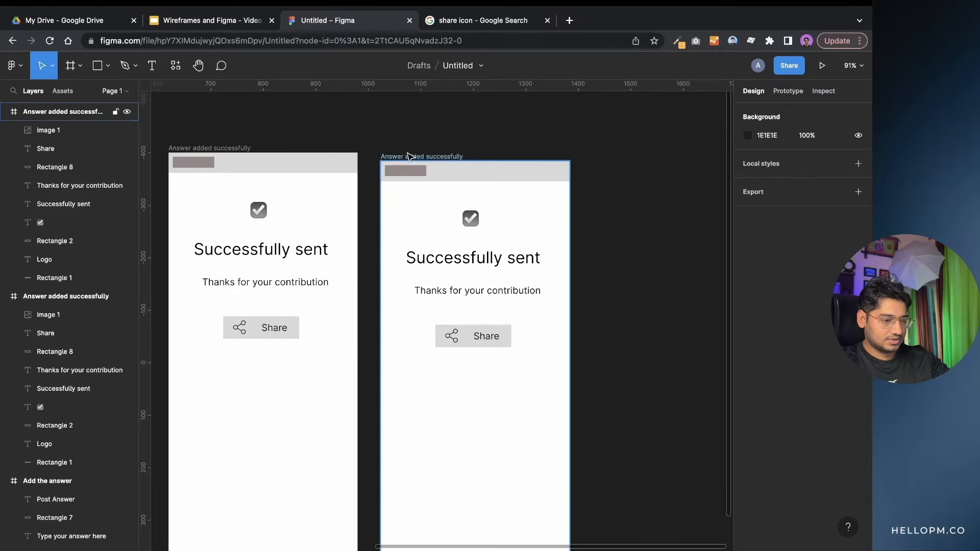
- Rename the duplicated frame as "View Answer"
double_click(407, 155)
type("View")
type(" Asn")
type("we")
key("BackSpace")
key("BackSpace")
key("BackSpace")
type("nswer")
left_click(625, 232)
- Delete the check mark, both message texts and the Share button from the "View Answer" frame, keeping the header
scroll(612, 227, "down", 2)
scroll(613, 227, "right", 1)
left_click_drag(427, 327, 431, 159)
key("Delete")
left_click_drag(385, 253, 479, 301)
key("Delete")
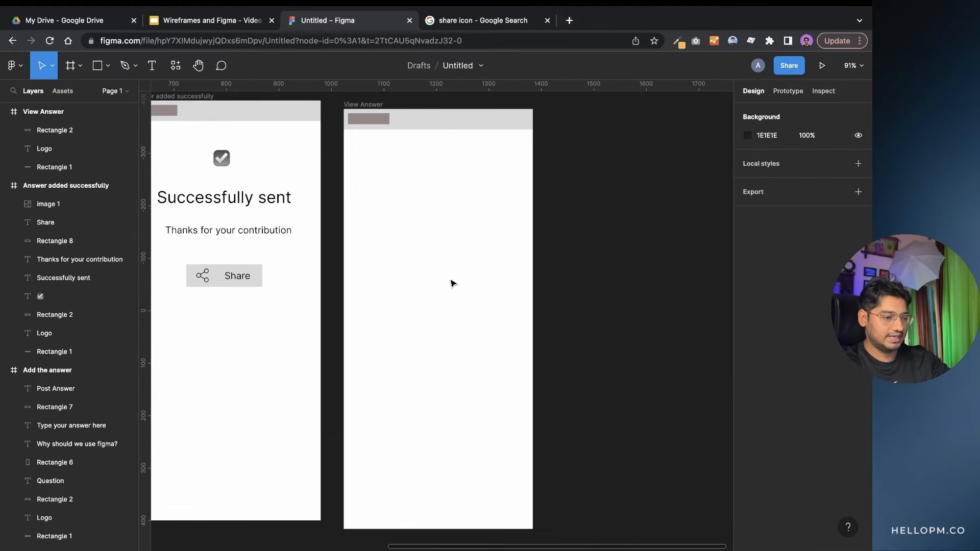
- Add the text "Why do we use figma?" to the "View Answer" frame and place it just below the header near the frame's left edge
scroll(425, 248, "up", 2)
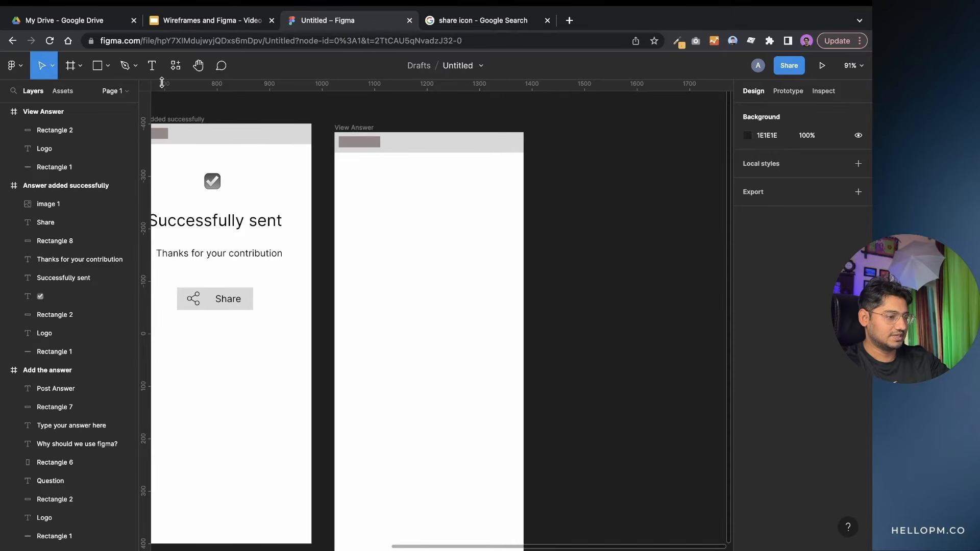
left_click(152, 66)
left_click(386, 183)
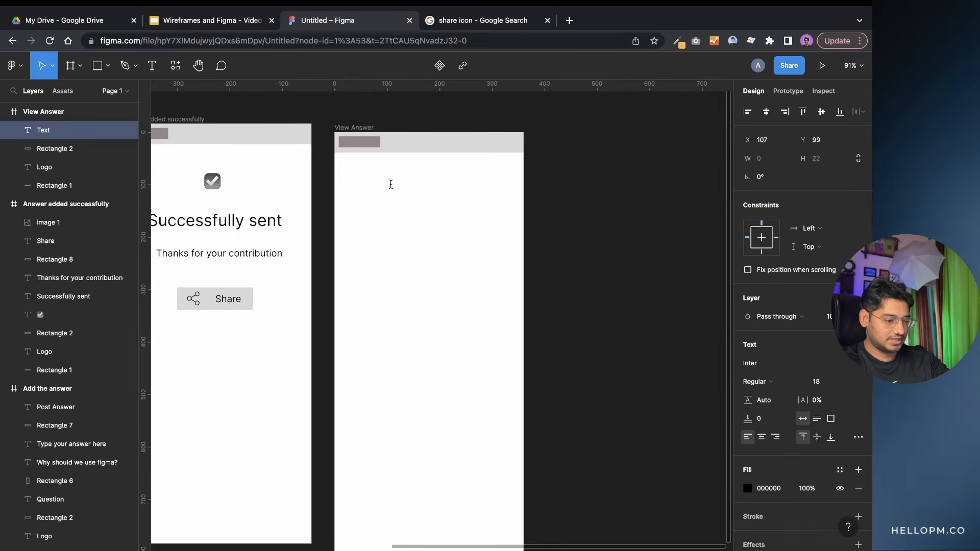
type("Why d")
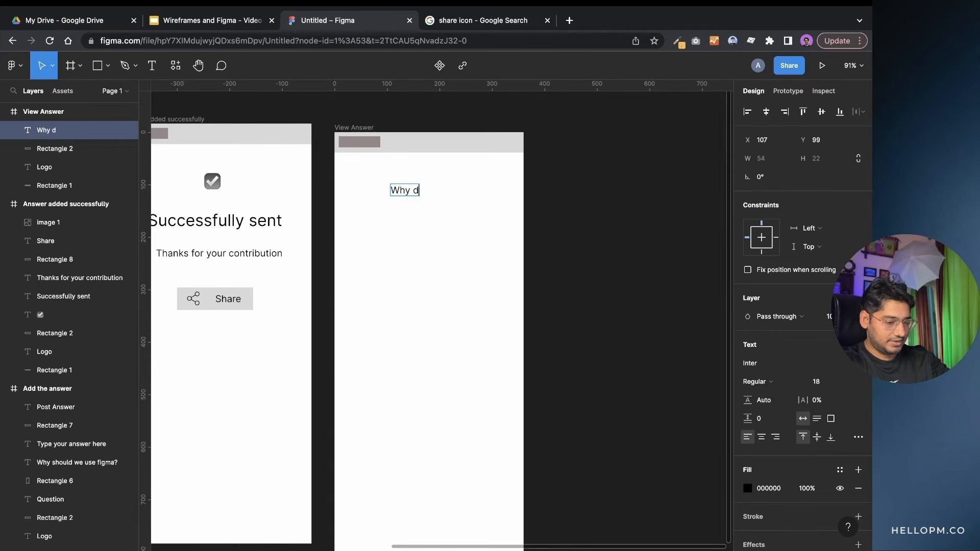
type("o we use figma?")
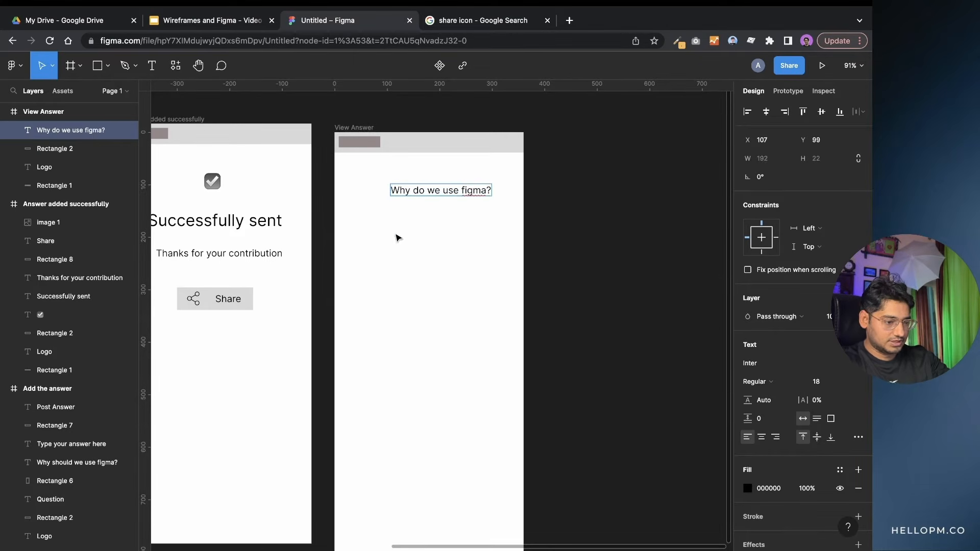
key("Escape")
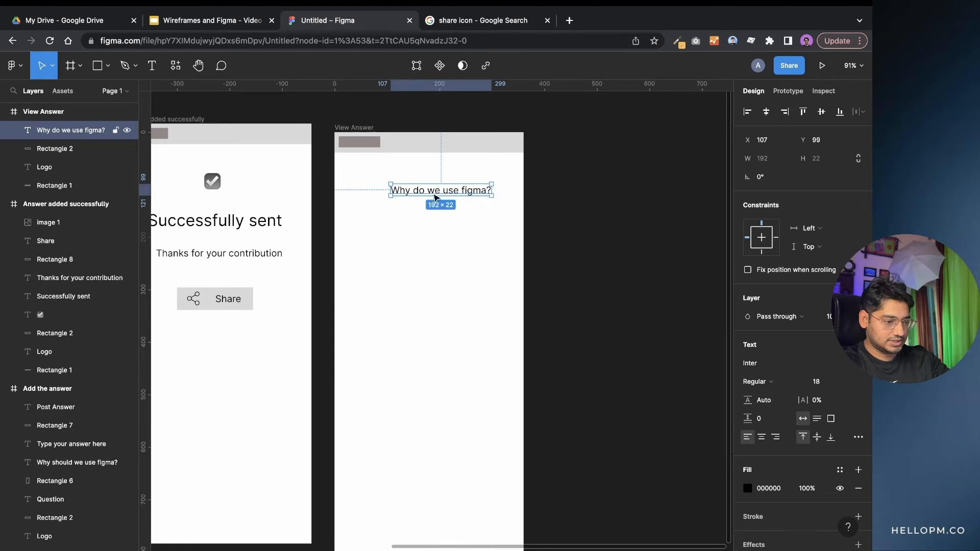
left_click_drag(403, 192, 386, 175)
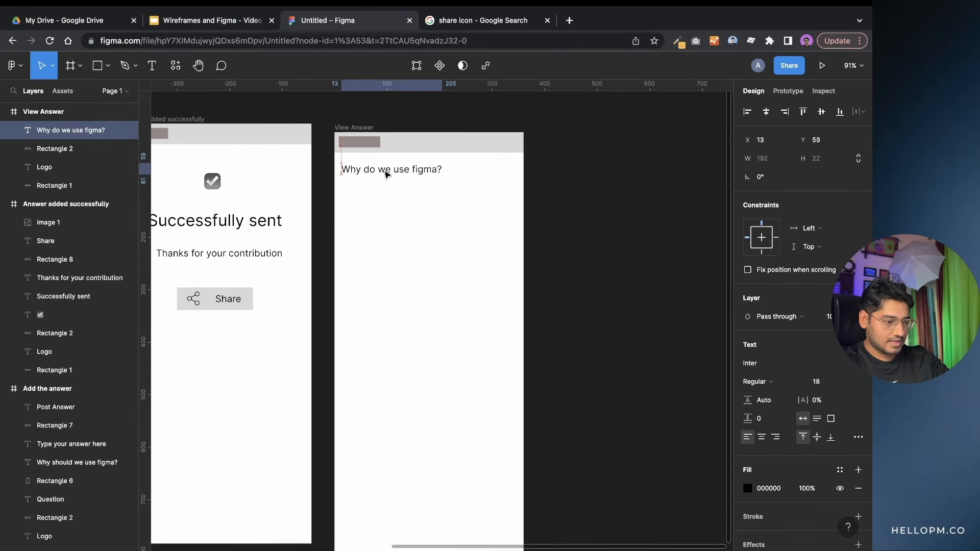
left_click(390, 202)
- Duplicate the "Why do we use figma?" text and place the copy below the original
left_click(407, 173)
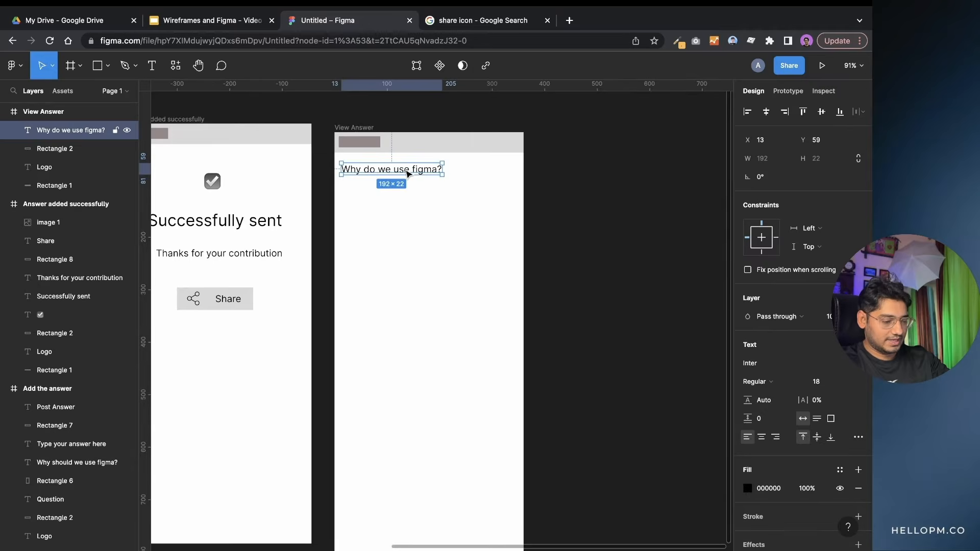
key("ctrl+d")
left_click_drag(407, 173, 406, 211)
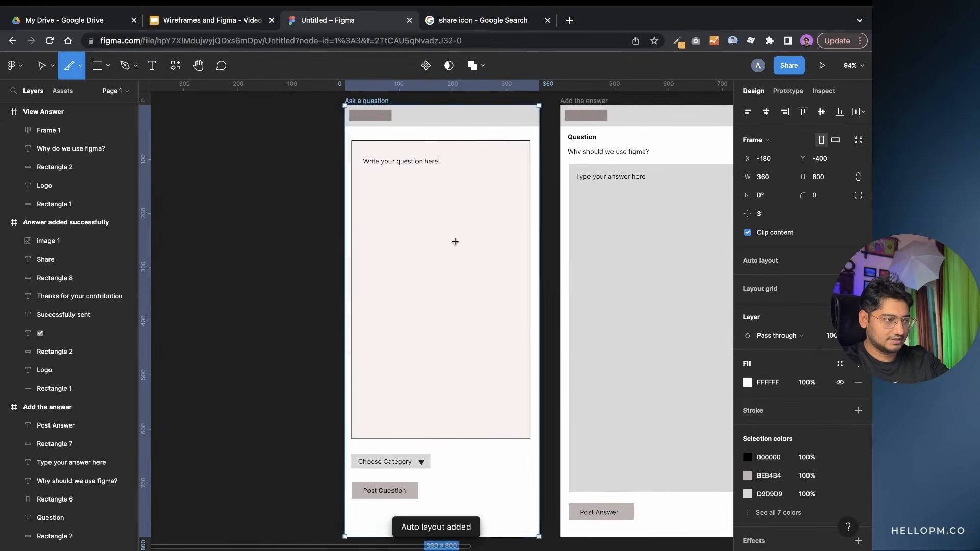
scroll(455, 241, "right", 5)
scroll(455, 241, "right", 10)
left_click(468, 241)
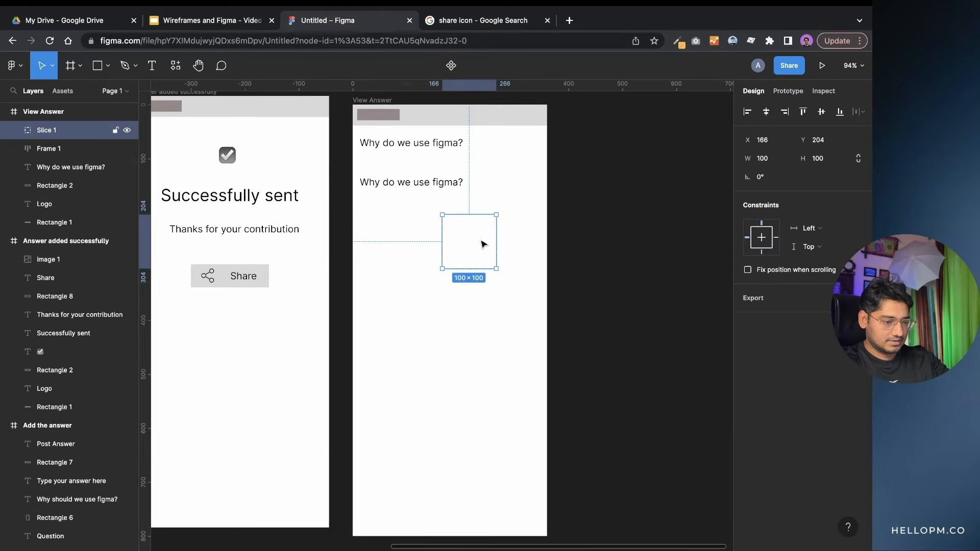
scroll(484, 244, "up", 2)
key("Delete")
- Reposition the question text and its copy so that they sit closer together below the header
mouse_move(449, 251)
left_mouse_down()
mouse_move(454, 236)
mouse_move(451, 248)
left_mouse_up()
left_click_drag(450, 200, 448, 238)
left_click(451, 239)
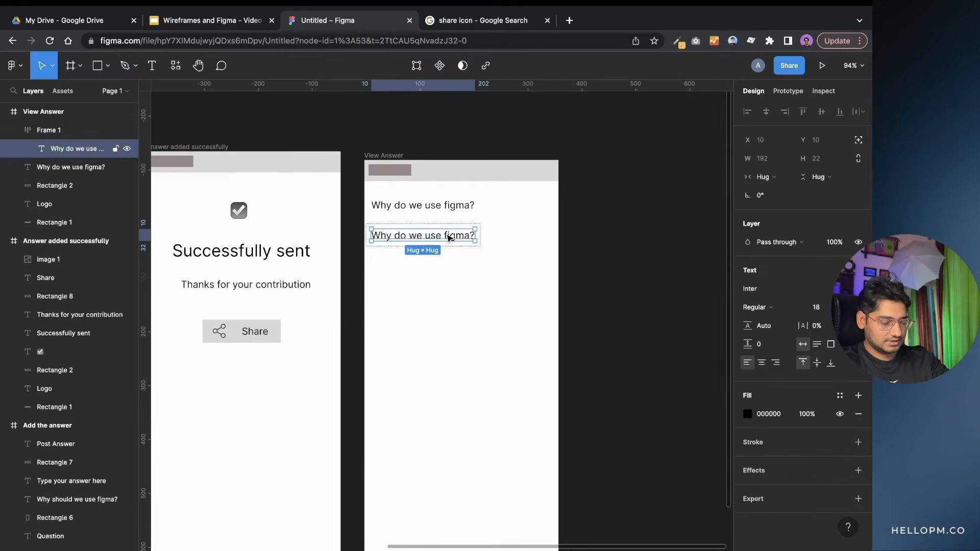
left_click(449, 276)
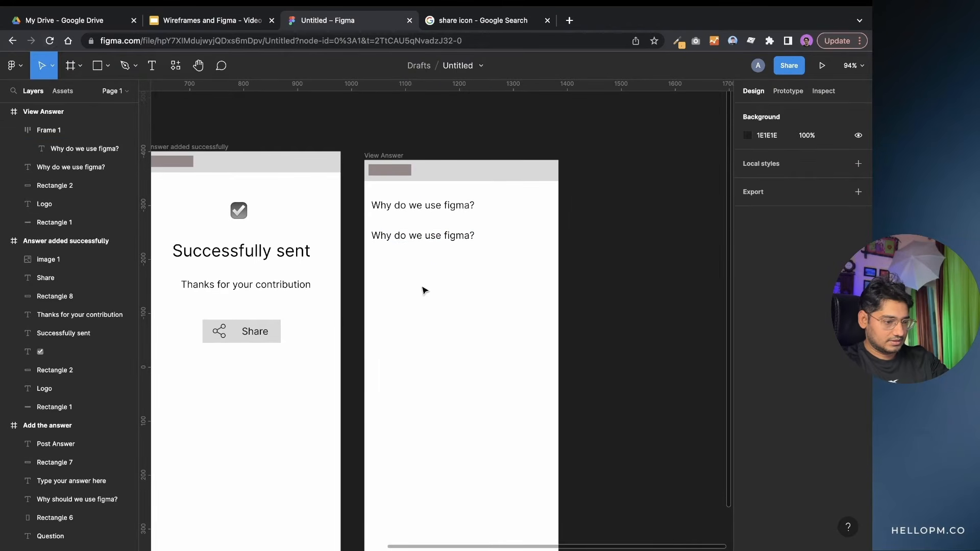
- Replace the lower copy's text with "Answer 1, this is a long answer"
left_click(453, 238)
left_click(453, 238)
triple_click(452, 237)
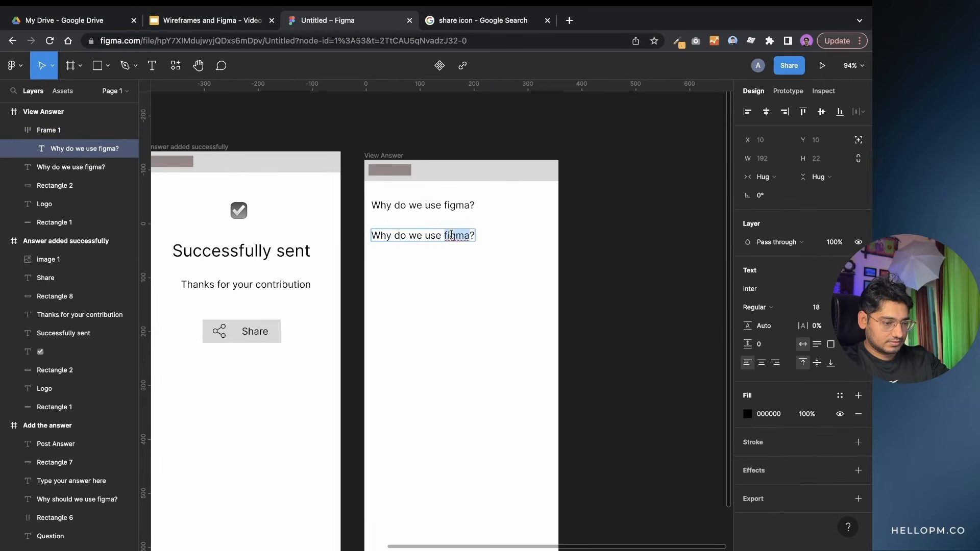
left_click(452, 235)
triple_click(451, 236)
type("A")
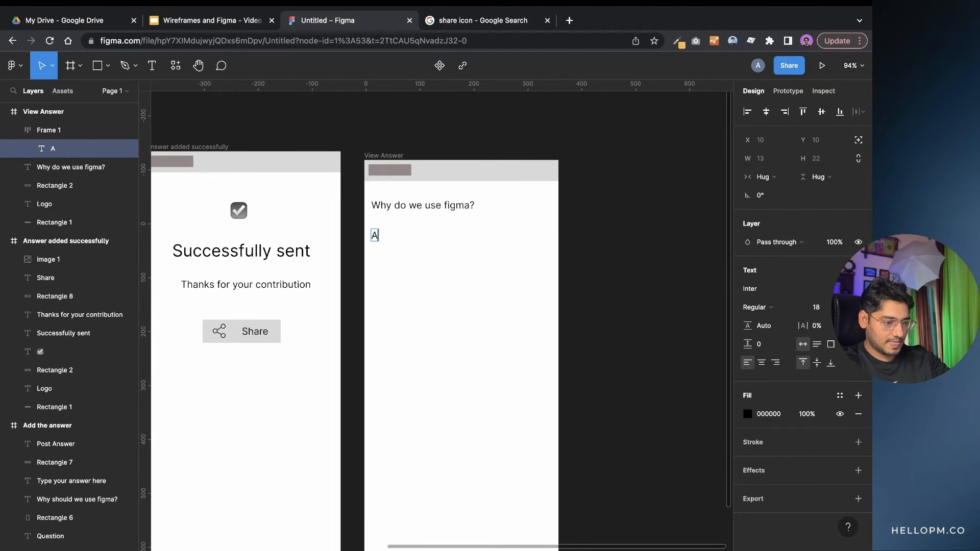
type("nswer 1, this is a long answer")
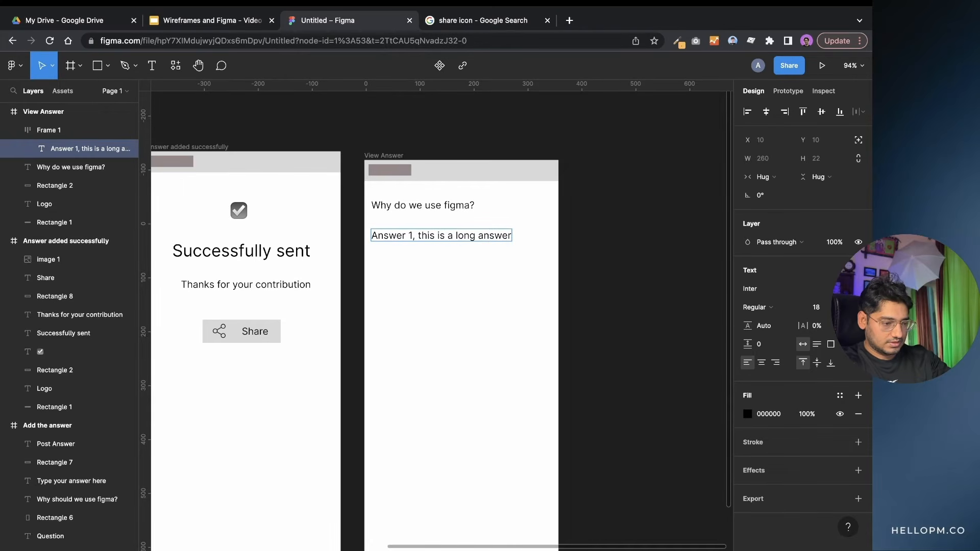
- Reword the answer as "This is the first answer this is a long answer", breaking the line before "long answer"
left_click_drag(417, 237, 361, 241)
type("This is the first answer")
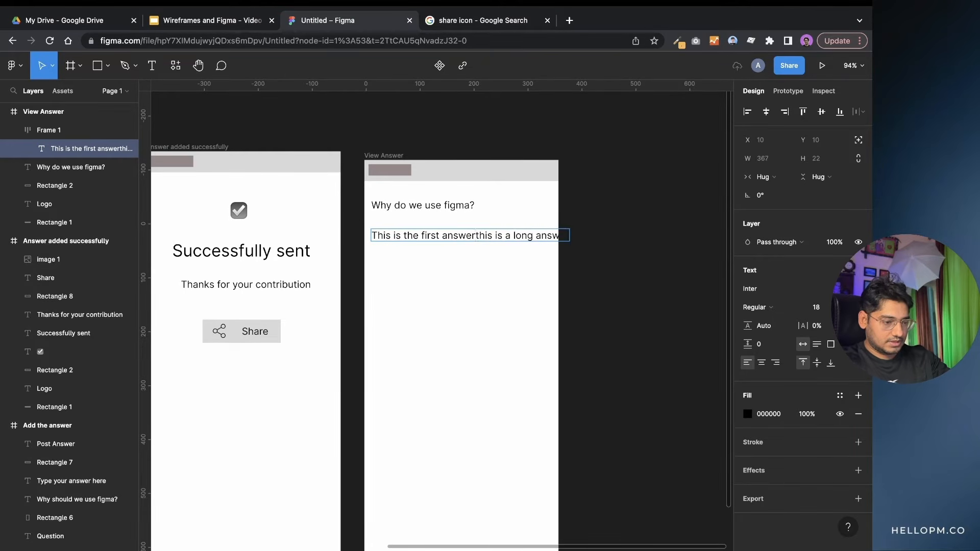
key("Return")
key("Escape")
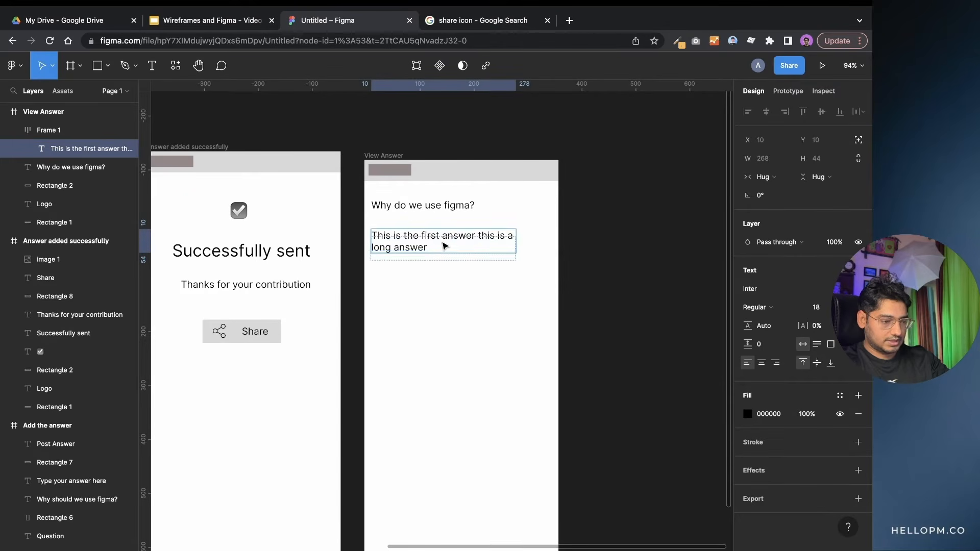
key("Escape")
left_click(448, 245)
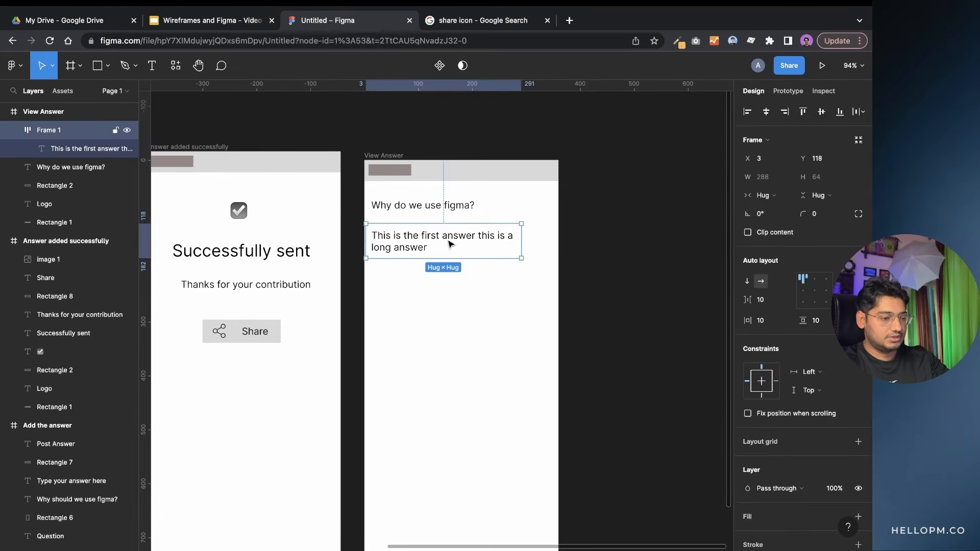
- Shift the answer text block slightly right to X 8
left_click(454, 322)
left_click_drag(462, 238, 463, 240)
double_click(417, 238)
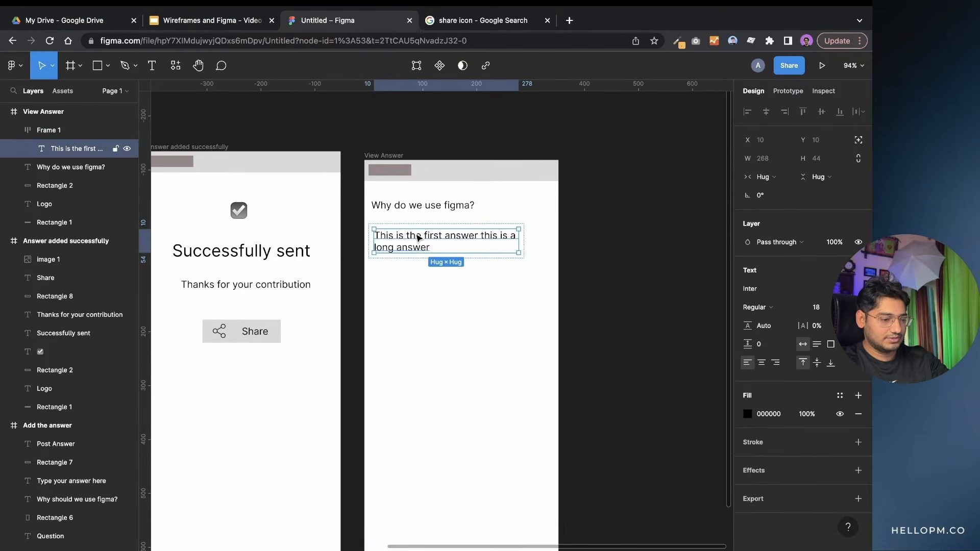
left_click(444, 326)
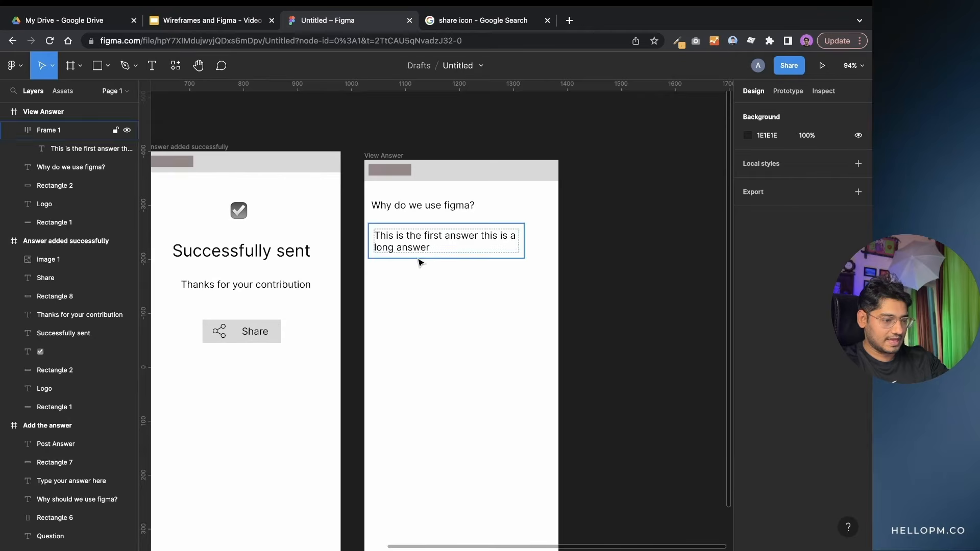
- Draw a small circle of about 12 × 12 below the answer text with the Ellipse tool
scroll(418, 259, "down", 2)
scroll(418, 259, "right", 3)
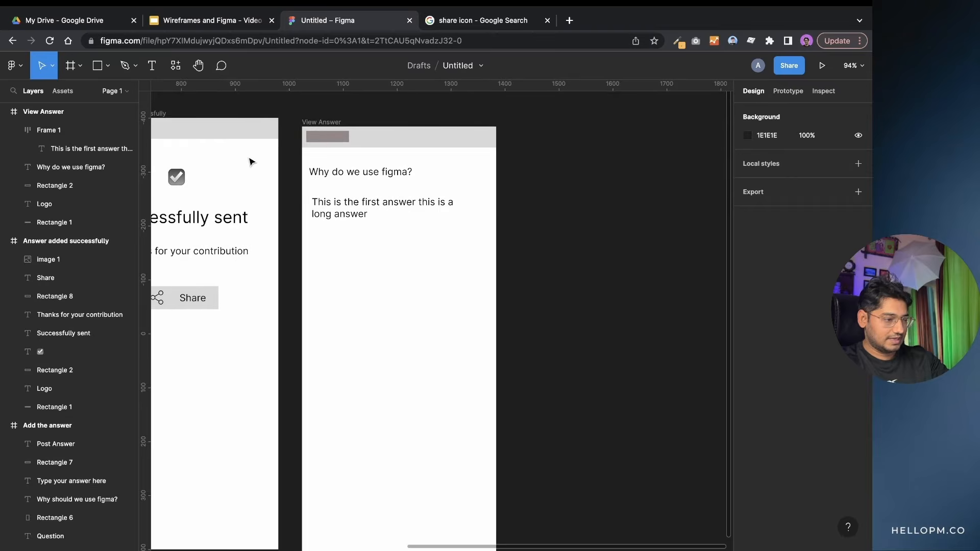
left_click(107, 66)
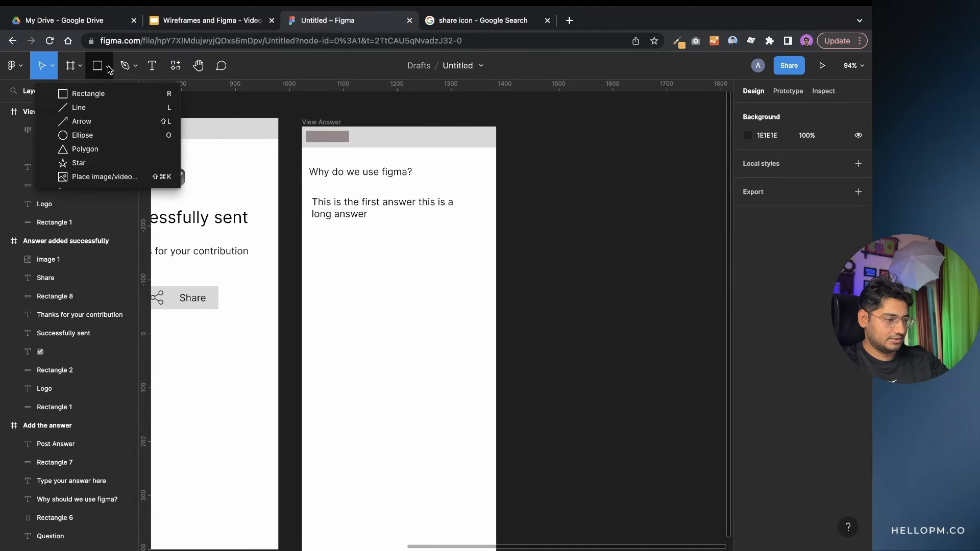
left_click(103, 135)
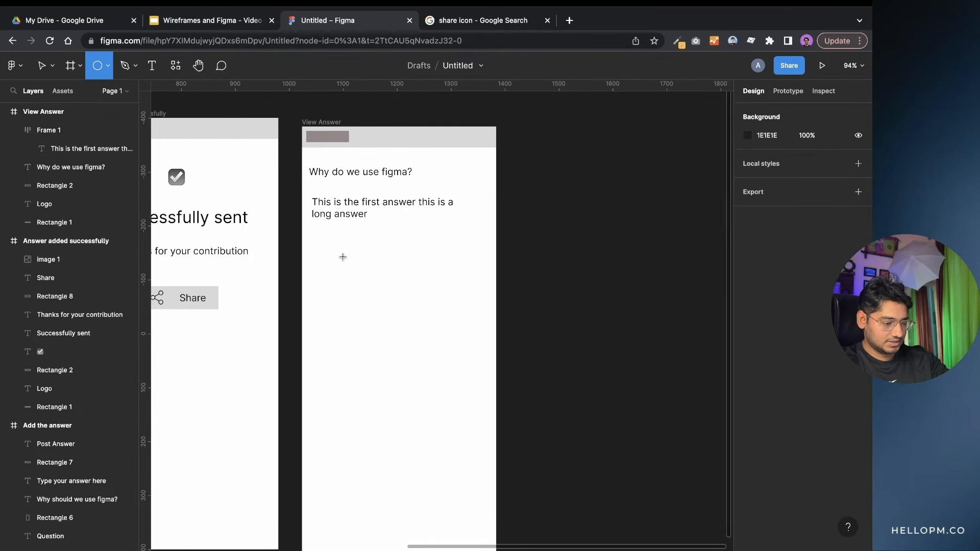
left_click_drag(343, 256, 349, 262)
left_click(378, 265)
left_click(347, 261)
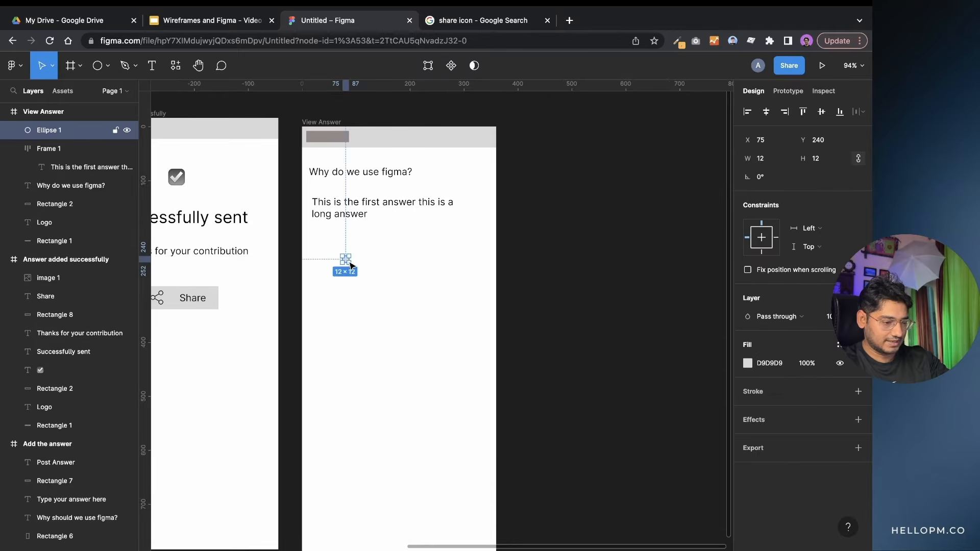
left_click(390, 258)
- Enlarge the circle to avatar size and position it beneath the start of the answer text
left_click(347, 259)
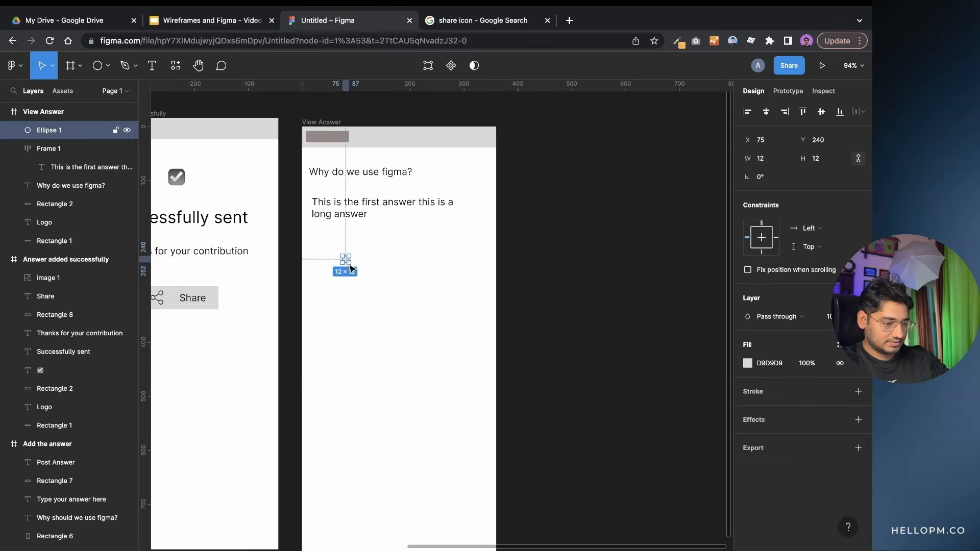
left_click_drag(349, 263, 328, 252)
left_click(396, 274)
left_click(355, 267)
left_click(407, 271)
- Duplicate the question text, change the copy to "User 1" and place it beside the circle
left_click(389, 214)
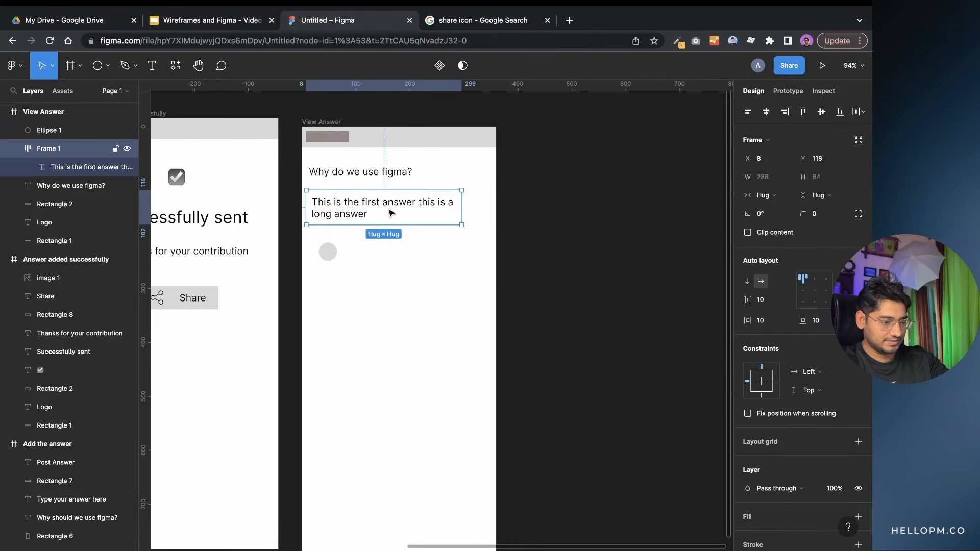
left_click(393, 174)
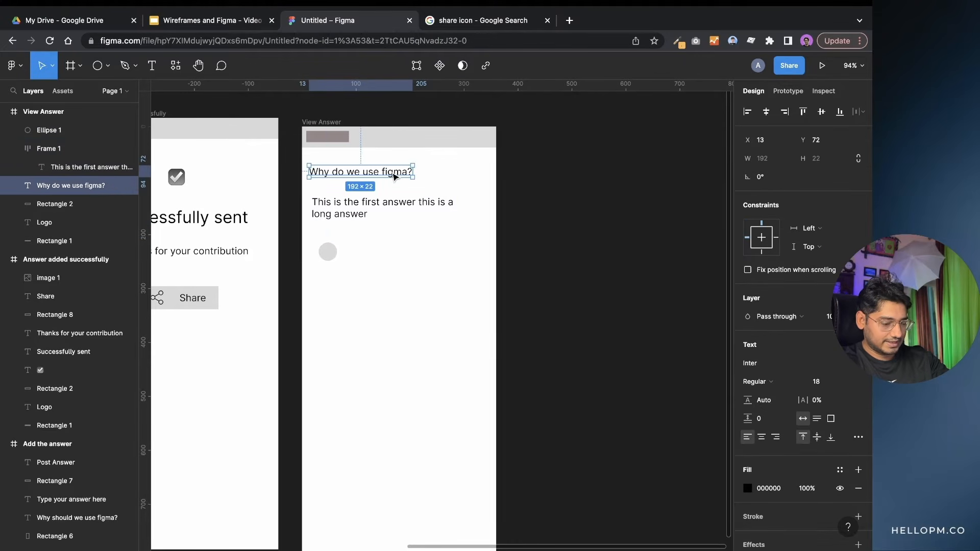
left_click_drag(394, 175, 447, 366, "alt")
double_click(447, 364)
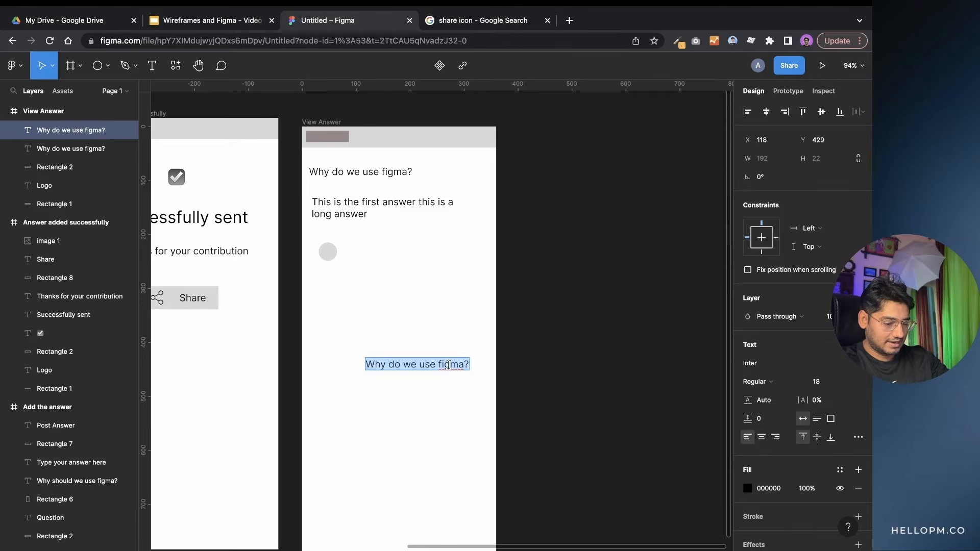
type("Name")
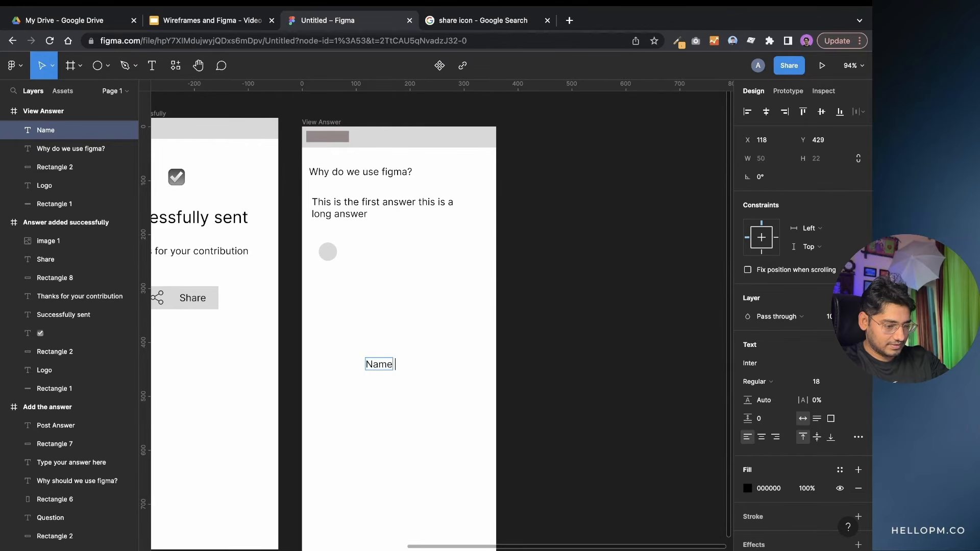
key("ctrl+a")
type("User 1")
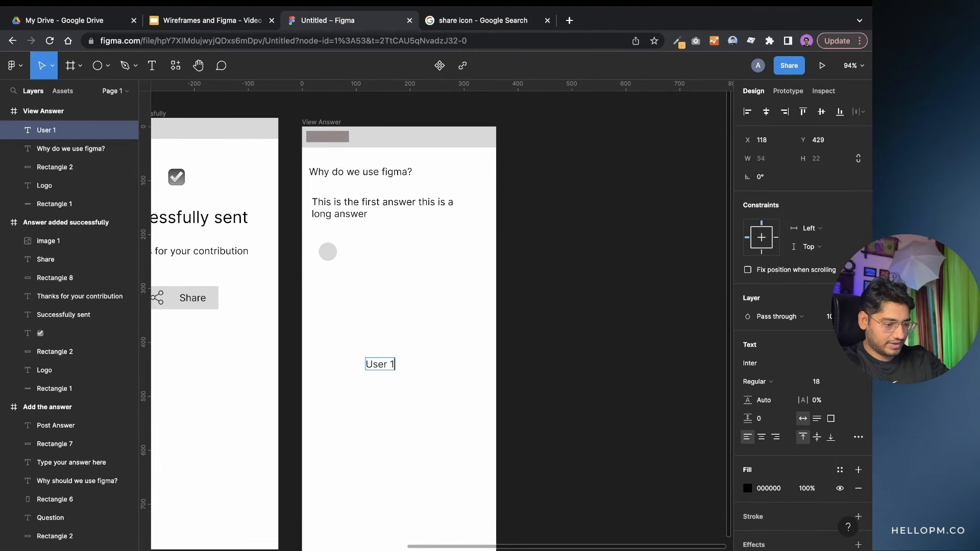
key("Escape")
left_click_drag(385, 366, 361, 252)
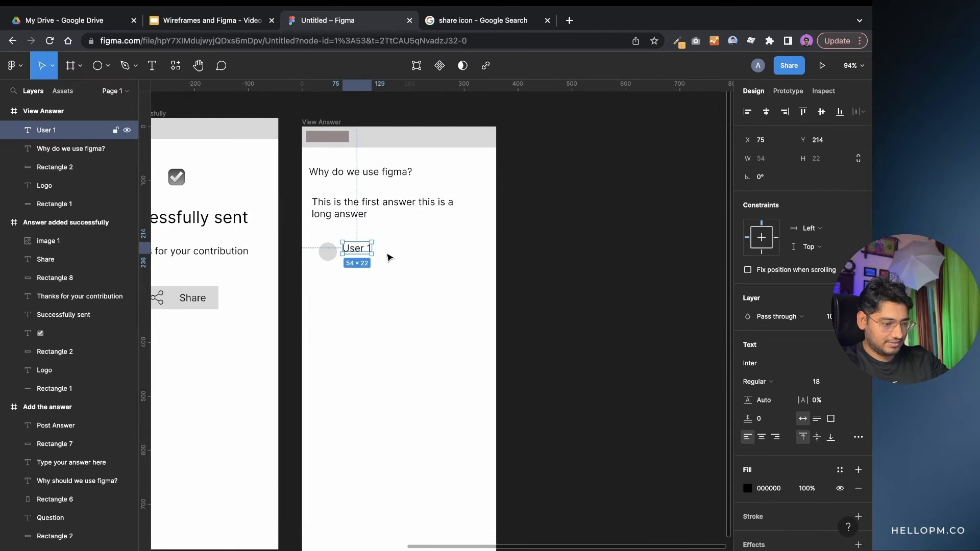
- Reduce the "User 1" text to font size 13
left_click(819, 383)
key("Down")
key("Down")
key("Down")
key("Down")
key("Down")
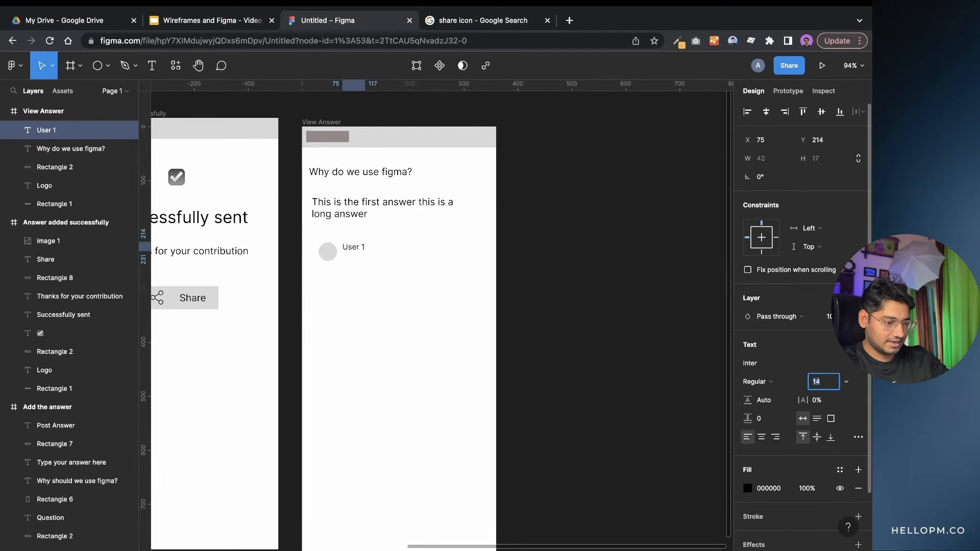
left_click(416, 341)
- Duplicate the "User 1" text, change the copy to "Product Managet at X" and place it directly below "User 1"
left_click_drag(359, 249, 359, 316)
key("ctrl+d")
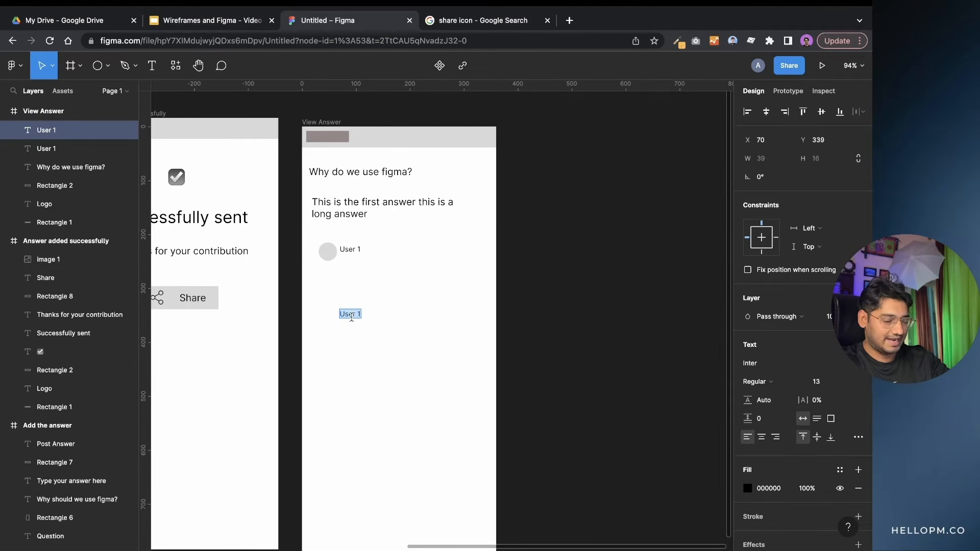
type("P")
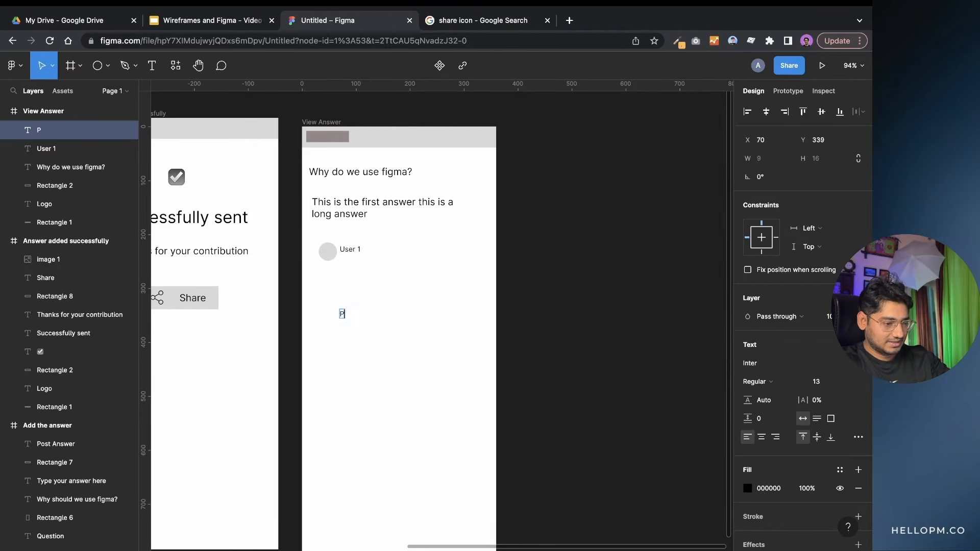
type("roduct Managet at X")
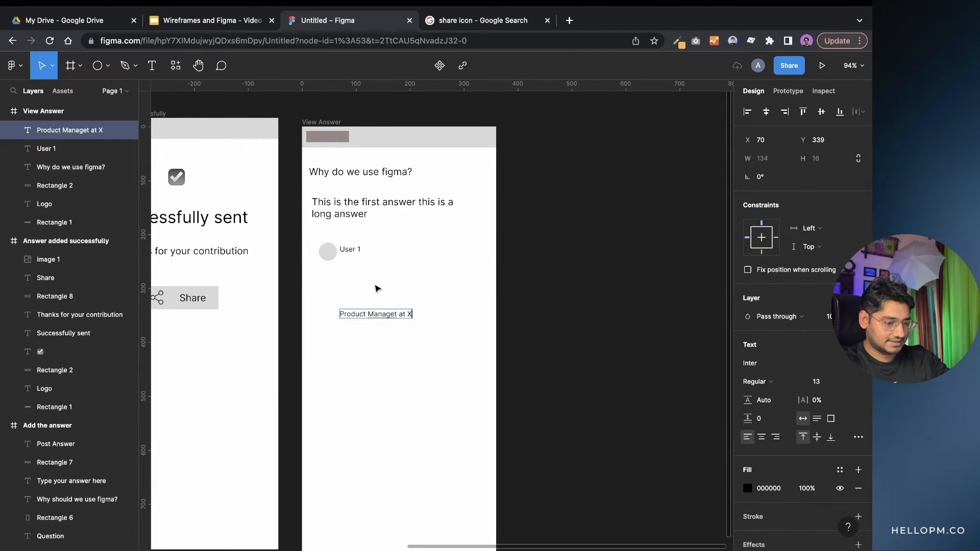
key("Escape")
left_click_drag(377, 315, 380, 266)
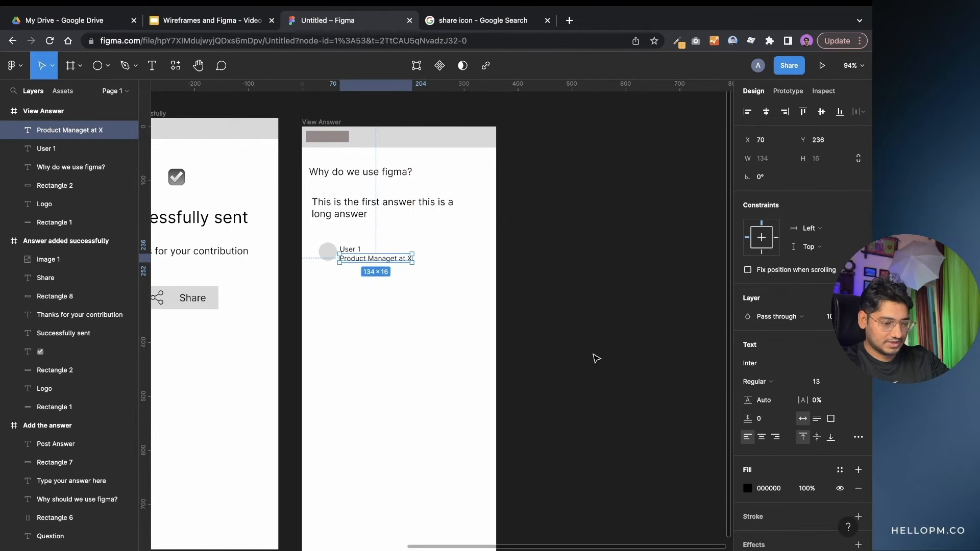
- Set the "Product Managet at X" text to Semi Bold and reduce its font size to 10
left_click(780, 382)
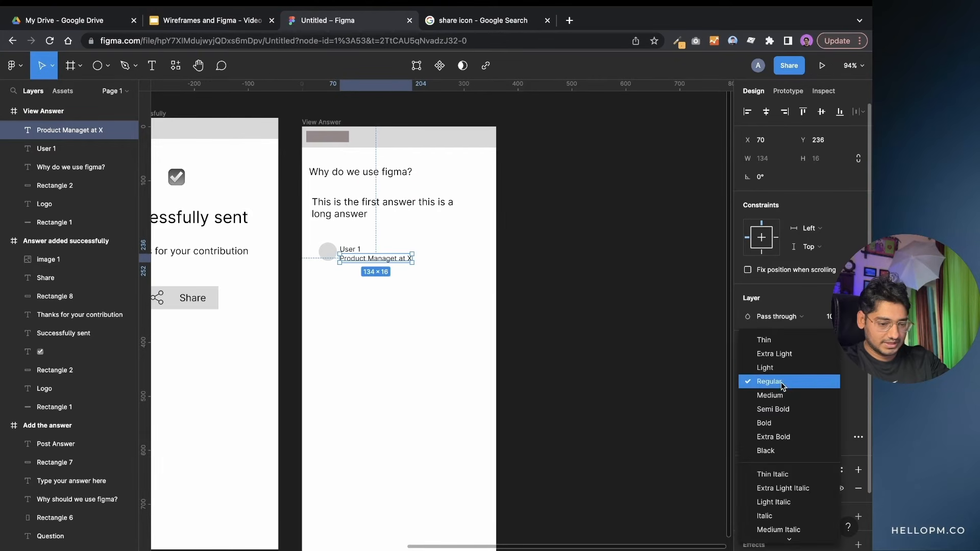
left_click(775, 412)
left_click(821, 382)
type("11")
key("Return")
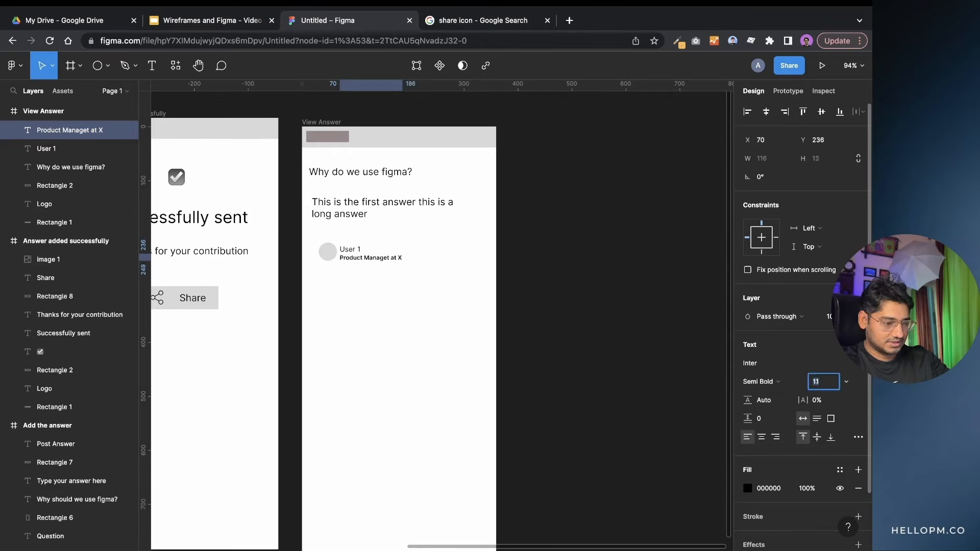
left_click(408, 470)
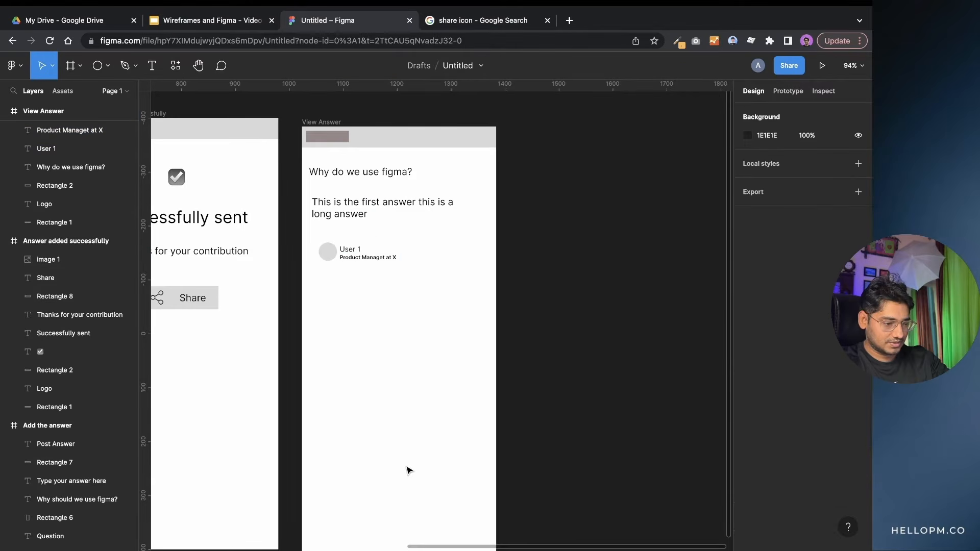
- Nudge "User 1" slightly up and move the circle with both user texts directly beneath the start of the answer text
left_click(350, 249)
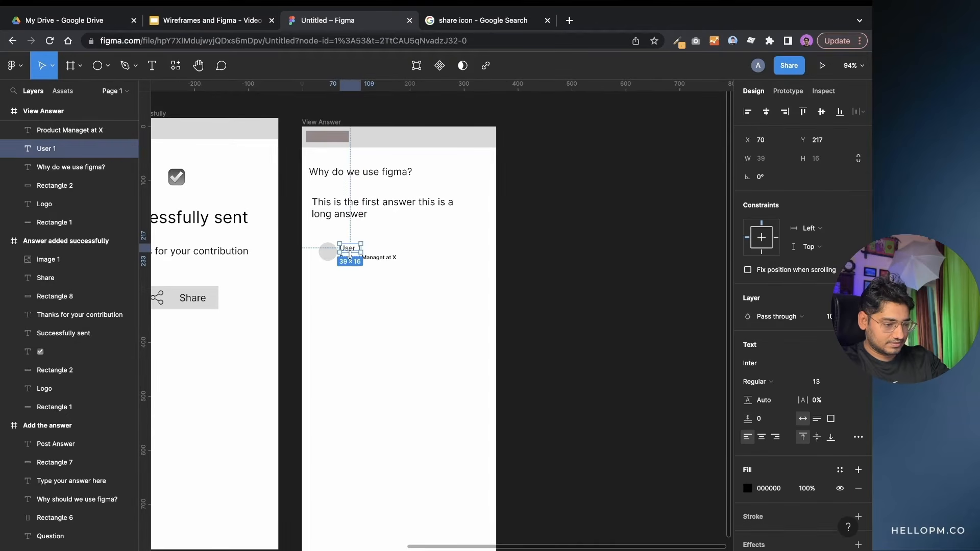
left_click(366, 306)
left_click_drag(324, 278, 344, 236)
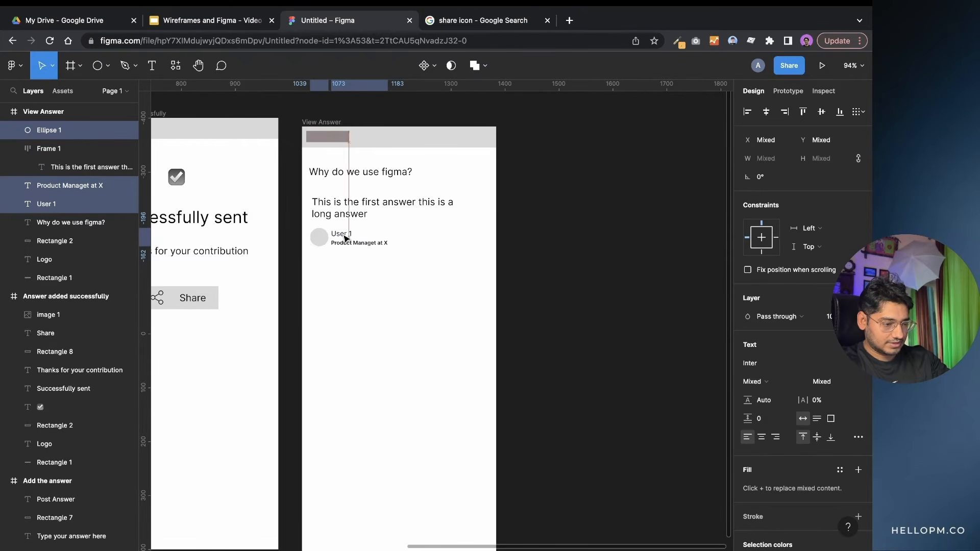
left_click(343, 282)
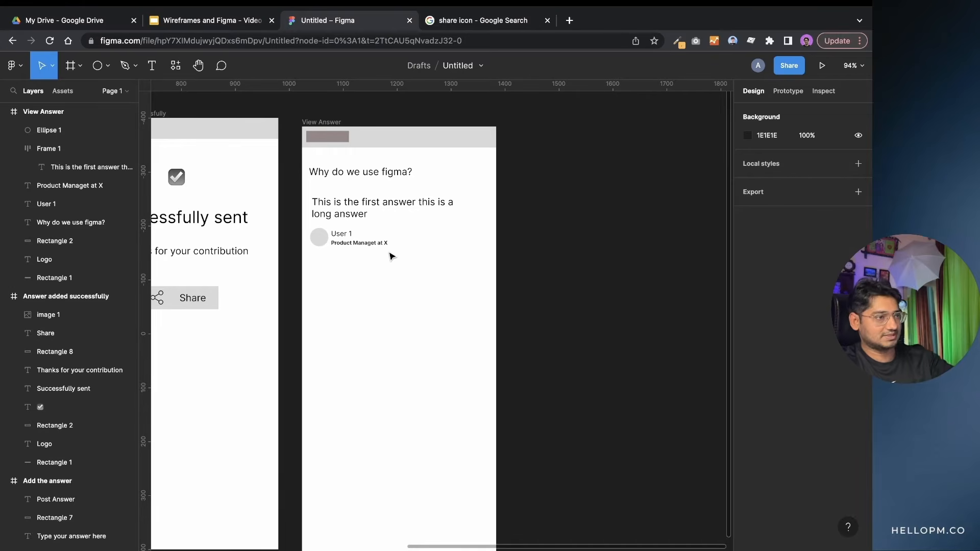
- Try to duplicate the ungrouped answer text and user details further down the frame, and delete the copied pieces
left_click_drag(305, 280, 350, 207)
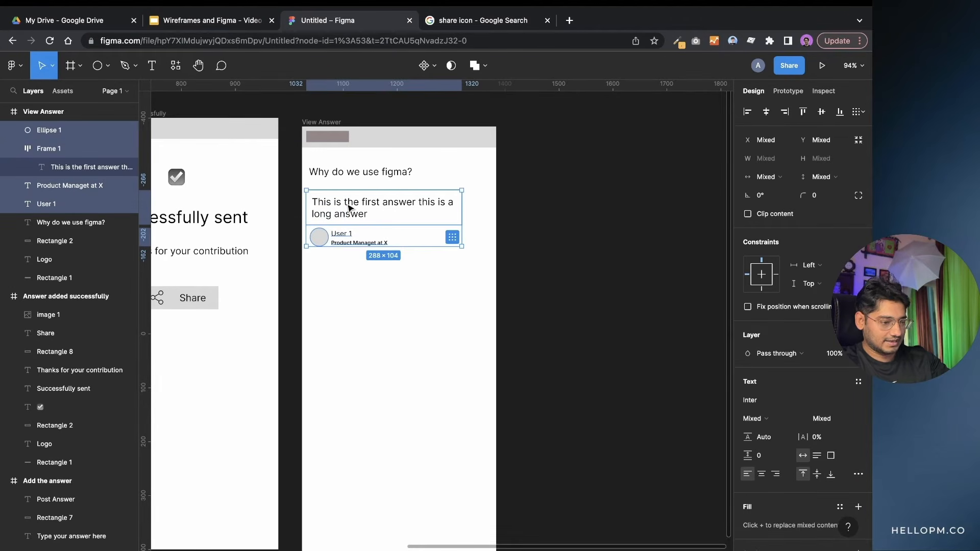
left_click_drag(353, 209, 359, 276)
left_click_drag(343, 353, 352, 275)
key("Delete")
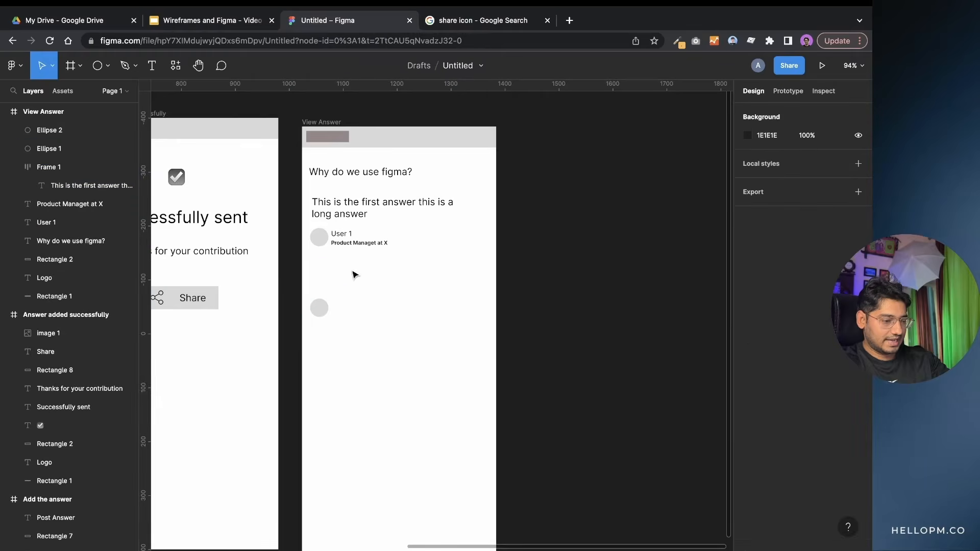
left_click(319, 307)
key("Delete")
- Group the answer text, the avatar circle, "User 1" and "Product Managet at X" together
left_click_drag(333, 265, 352, 219)
left_click(335, 262)
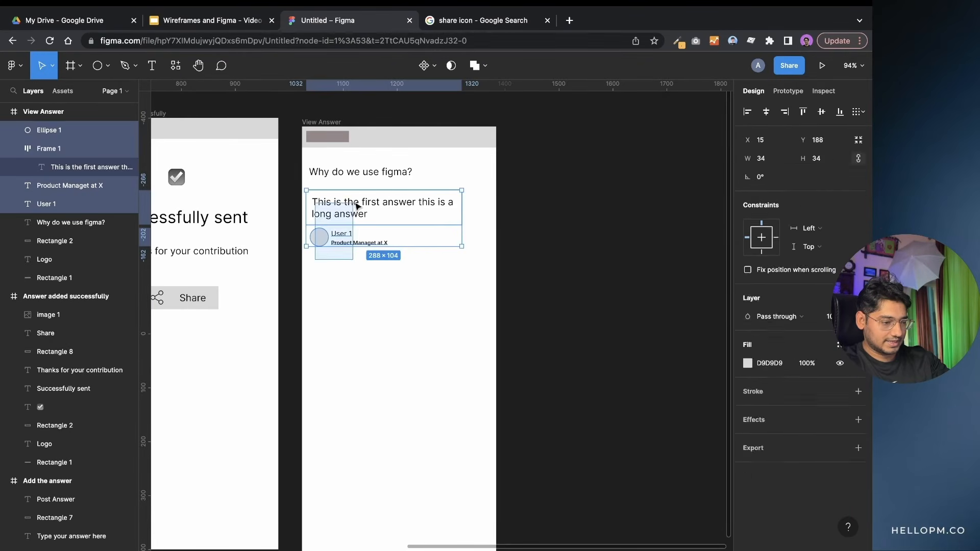
right_click(362, 198)
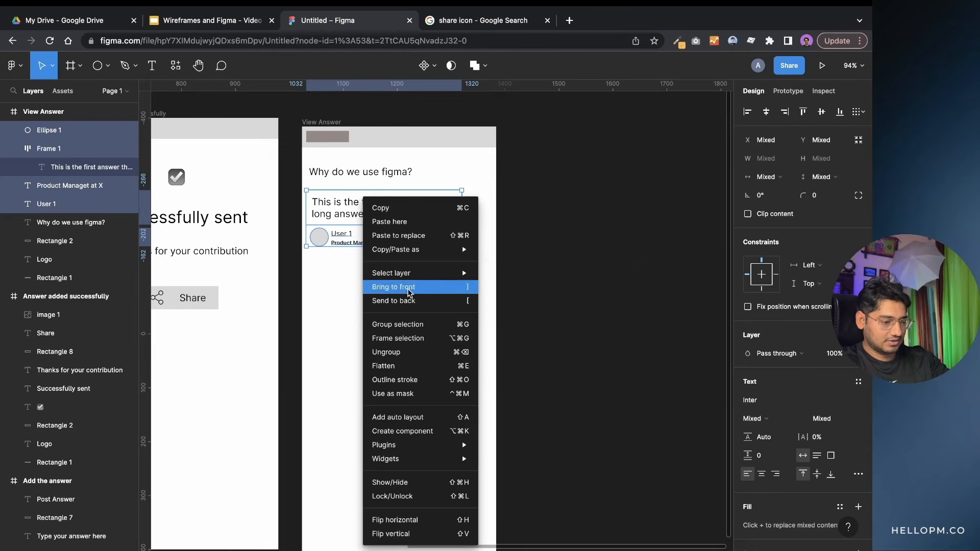
- Duplicate the answer group twice, stacking the copies below the original in the "View Answer" frame
left_click_drag(400, 214, 394, 368)
key("ctrl+d")
key("ctrl+d")
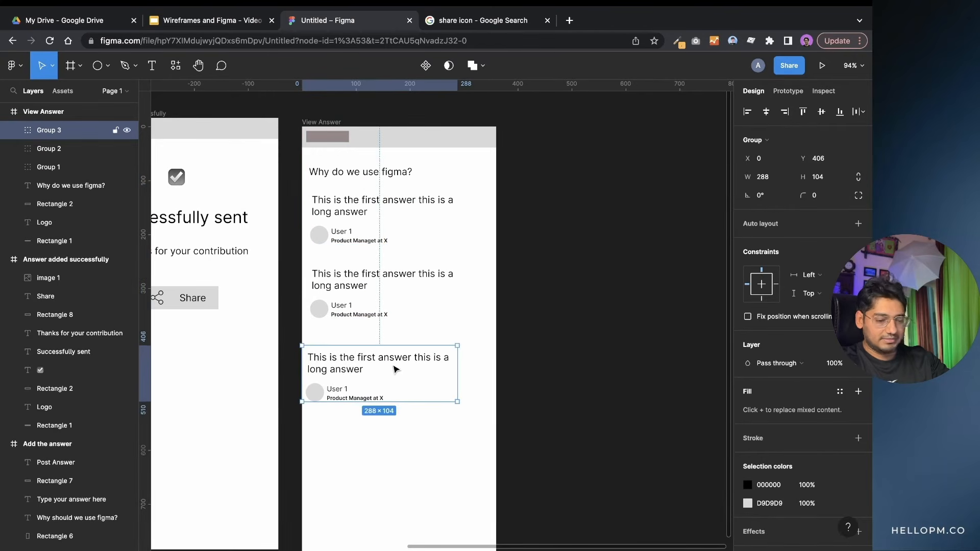
- Undo the duplication of the answer group so that only the original group is left
key("ctrl+z")
key("ctrl+z")
key("ctrl+z")
key("ctrl+z")
key("ctrl+z")
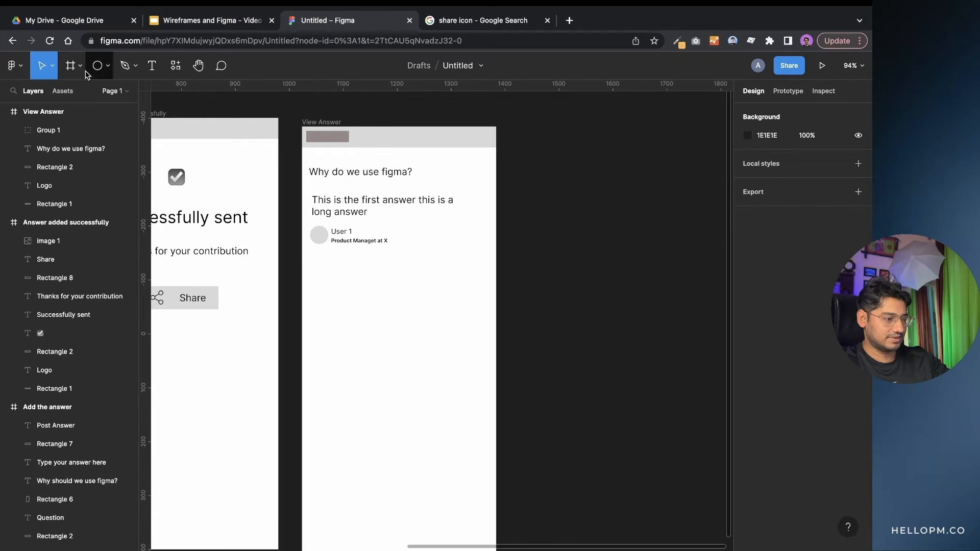
- Draw a small polygon triangle about 17 × 17 to the right of the user details, under the answer text
left_click(107, 68)
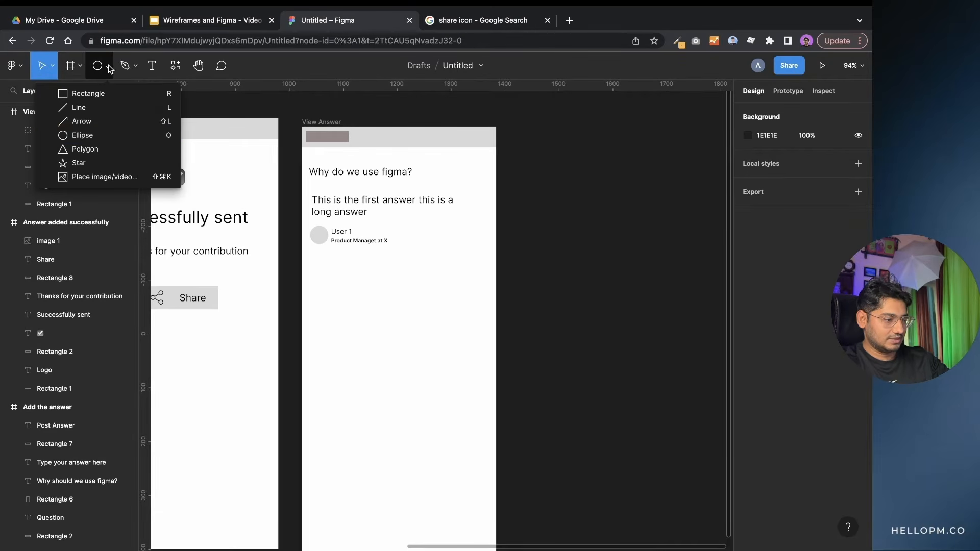
left_click(108, 148)
left_click_drag(432, 234, 439, 240)
left_click(440, 300)
left_click(459, 267)
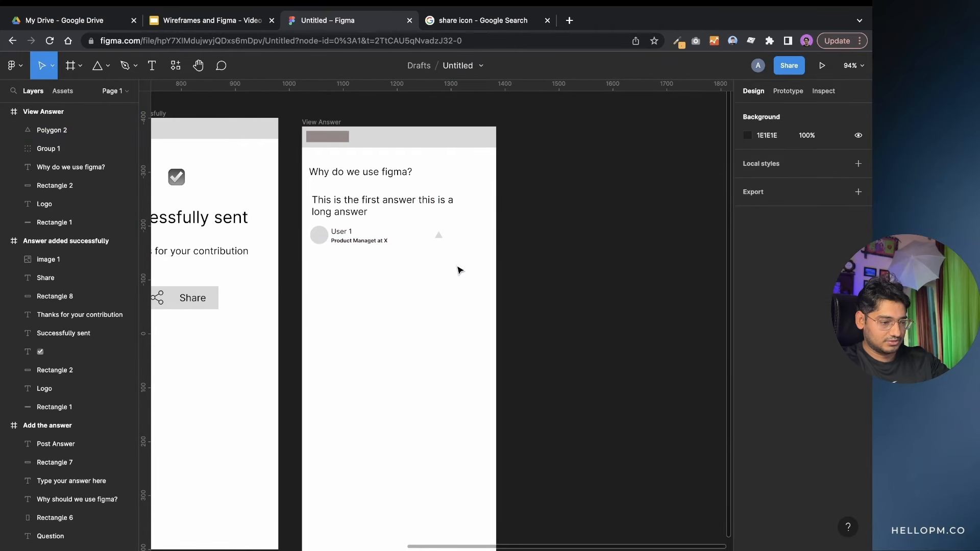
- Add the text "10" and place it just to the right of the small triangle
left_click(153, 66)
left_click(400, 292)
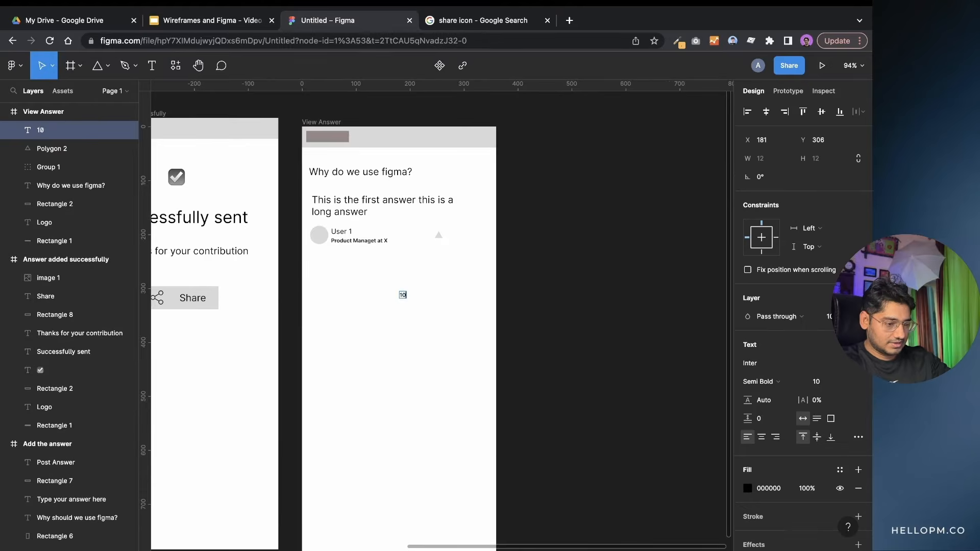
key("Escape")
left_click_drag(408, 299, 452, 241)
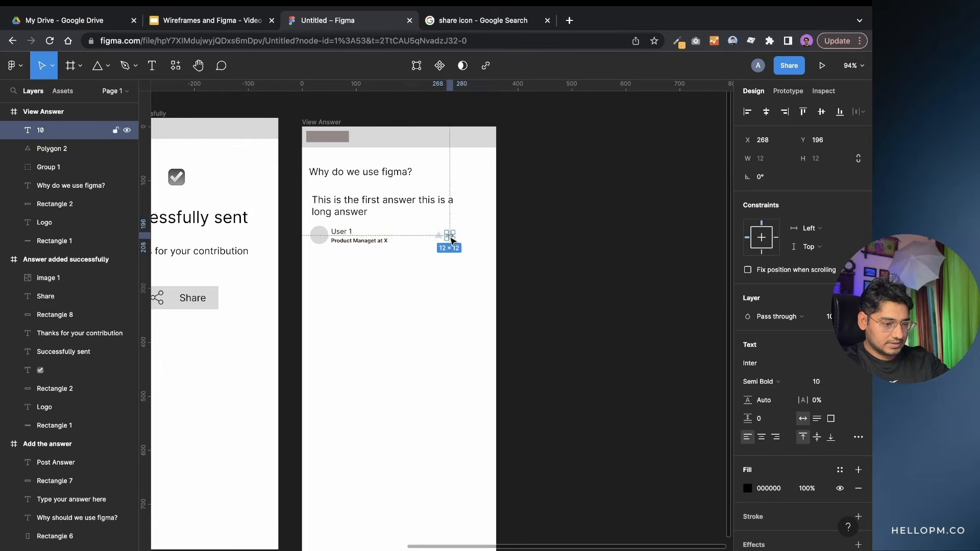
left_click(417, 299)
- Duplicate the triangle, place the copy to the right of "10" at the same height, and open its rotation value for editing
left_click(439, 236)
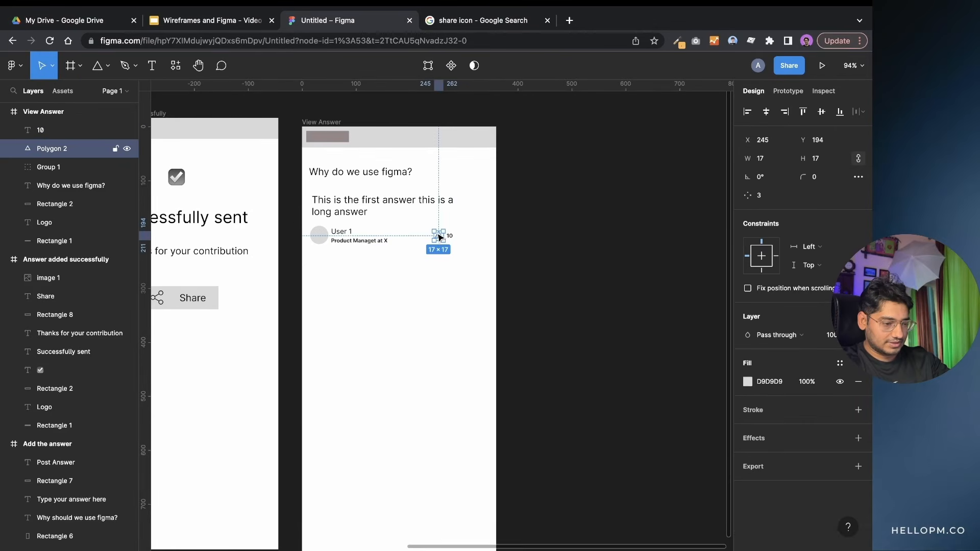
key("ctrl+d")
left_click_drag(438, 237, 474, 239)
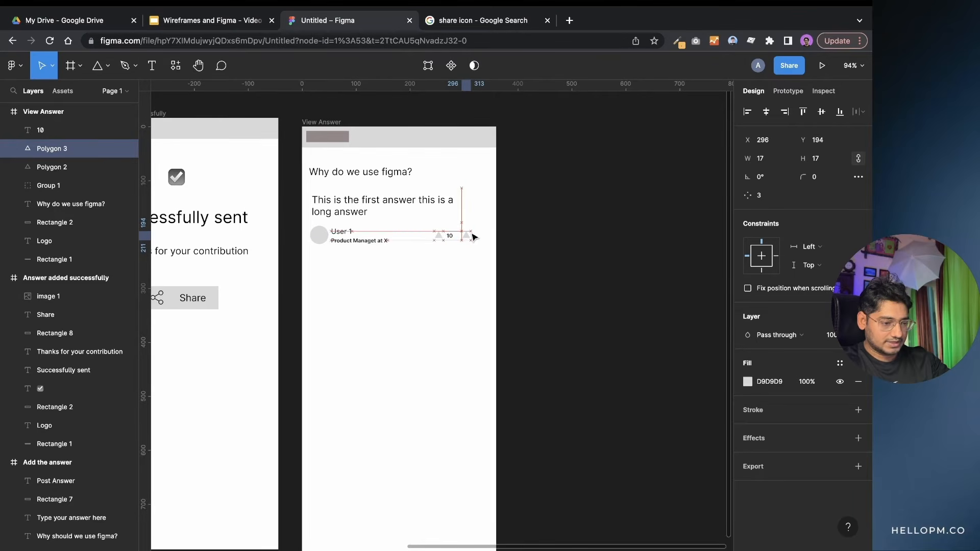
left_click(765, 178)
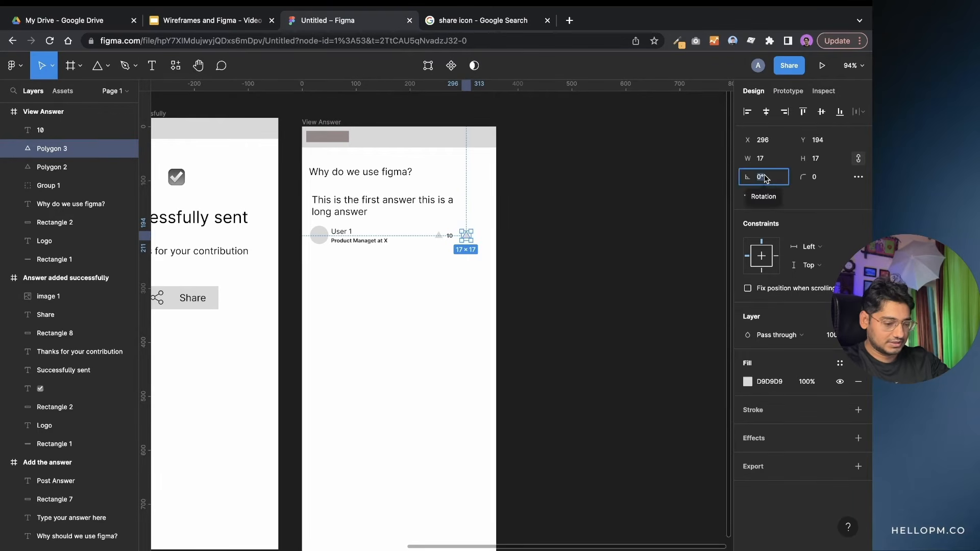
- Rotate the second vote triangle so that it points downward
type("18")
key("Return")
left_click(481, 292)
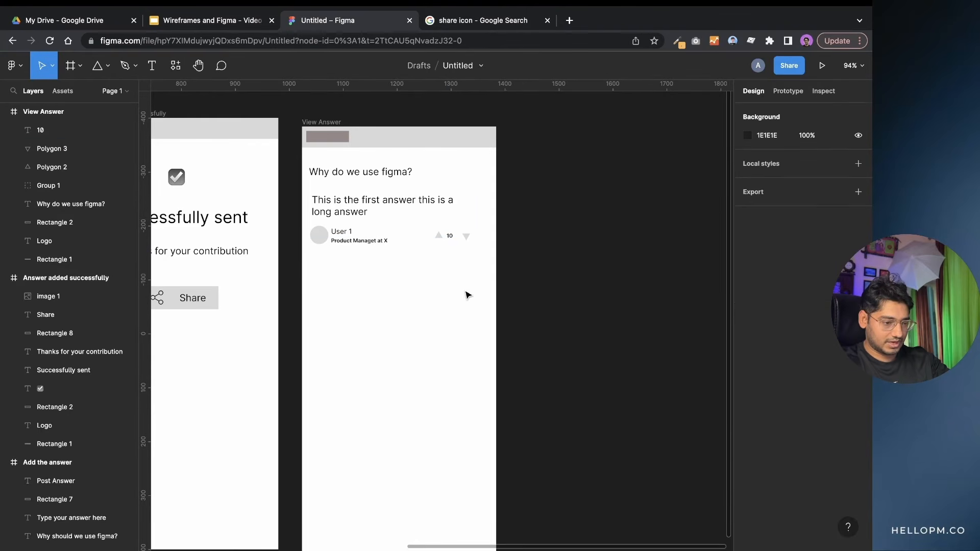
- Duplicate the "10" vote count to the far side of the downward triangle and change the copy to "5"
left_click(449, 237)
left_click_drag(451, 238, 480, 240)
double_click(477, 238)
type("5")
left_click(456, 276)
left_click(441, 302)
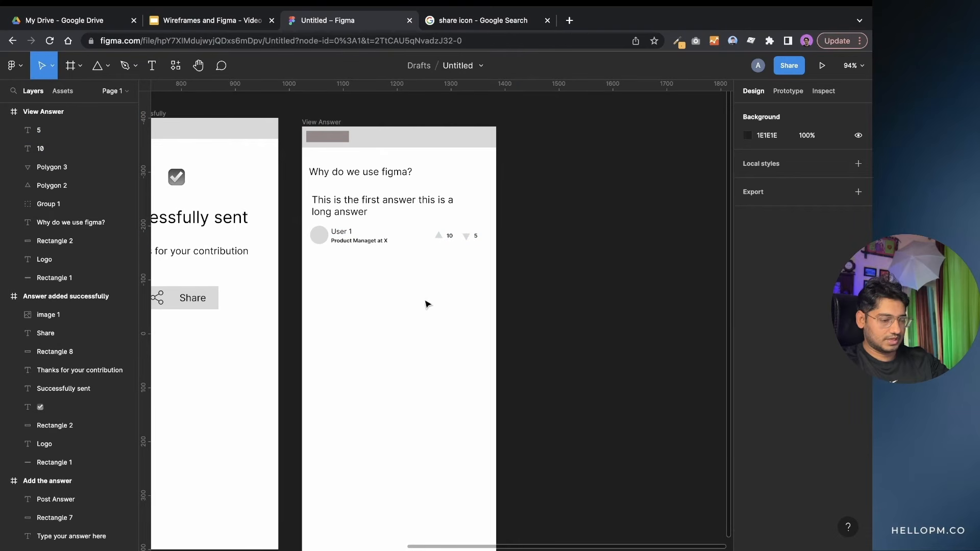
- Group the first answer's text, user details, vote triangles and vote counts together
left_click_drag(320, 268, 479, 200)
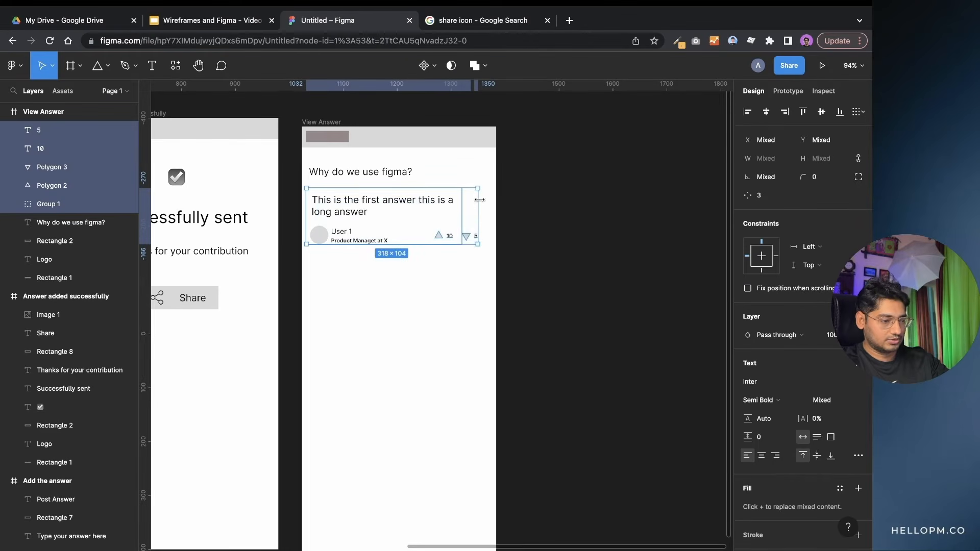
right_click(411, 205)
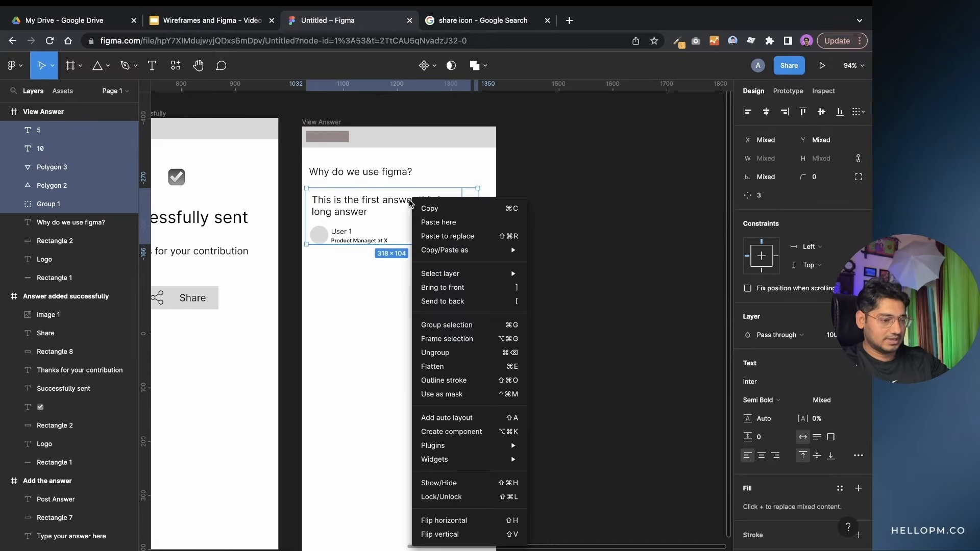
left_click(449, 323)
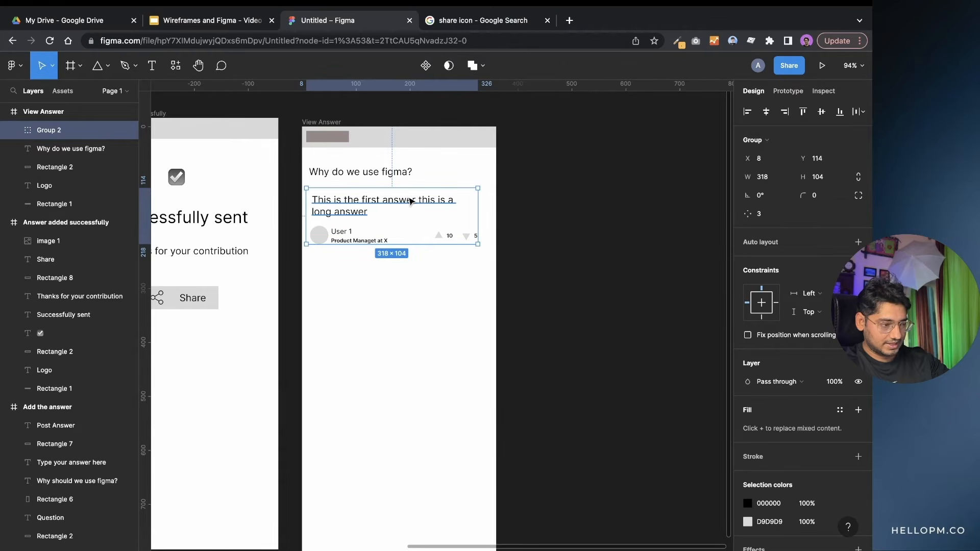
- Duplicate the answer group and place the copy directly below the first answer
key("ctrl+d")
left_click_drag(411, 201, 411, 268)
left_click(399, 350)
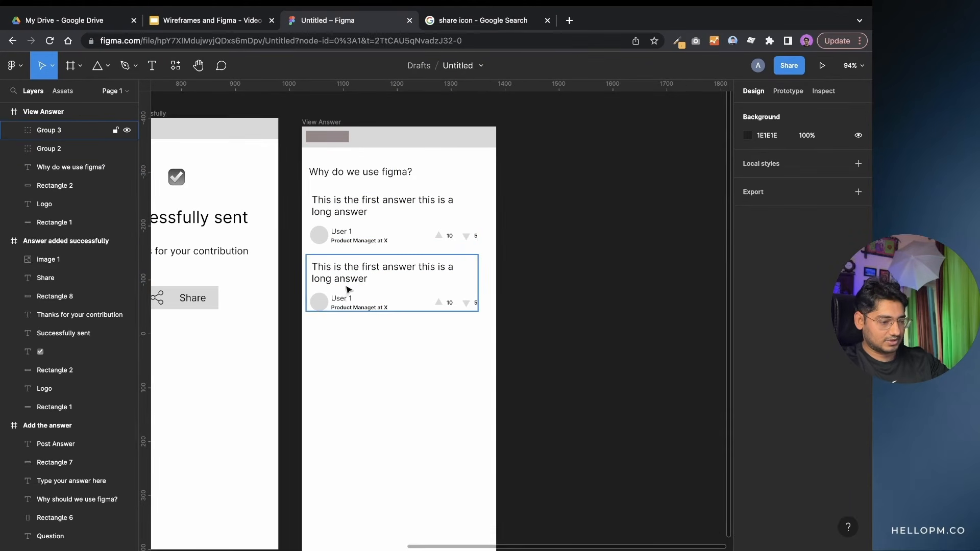
- Select the answer text nested inside the duplicated group
triple_click(362, 278)
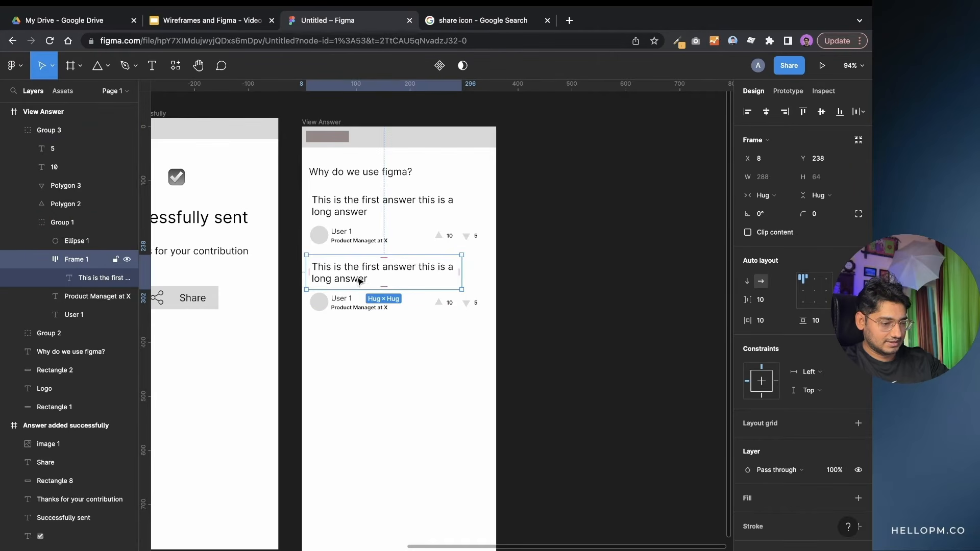
double_click(362, 281)
left_click(383, 280)
double_click(363, 277)
left_click(400, 422)
left_click(393, 279)
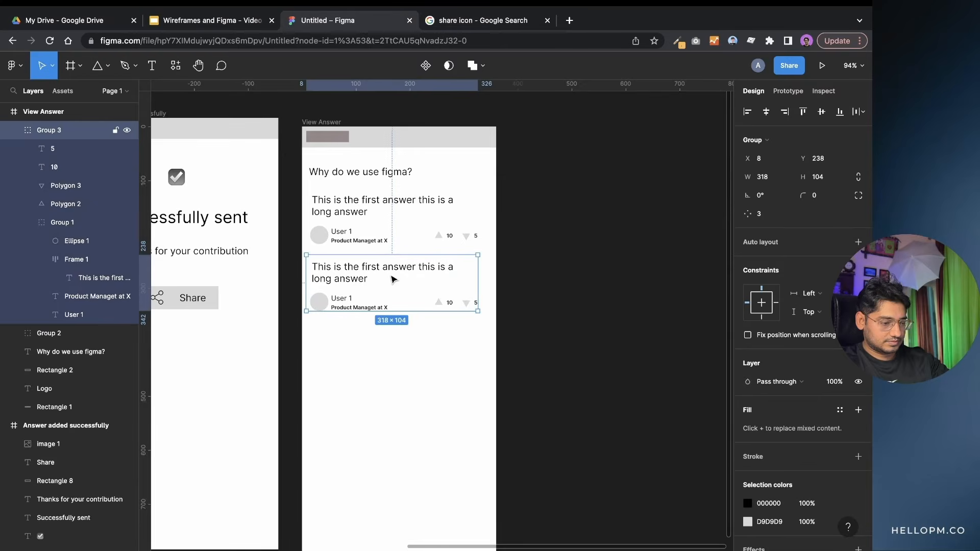
double_click(385, 269)
right_click(384, 270)
left_click(375, 274)
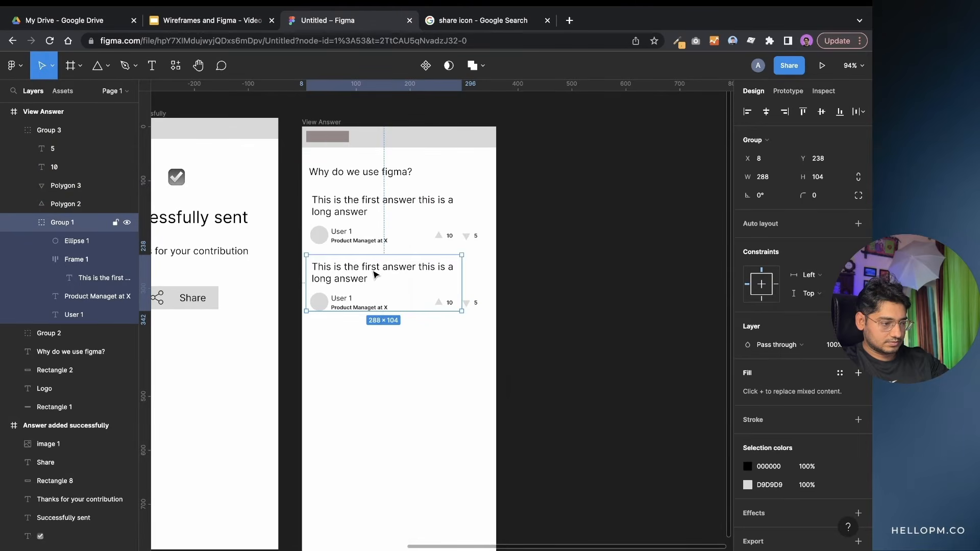
left_click(89, 280)
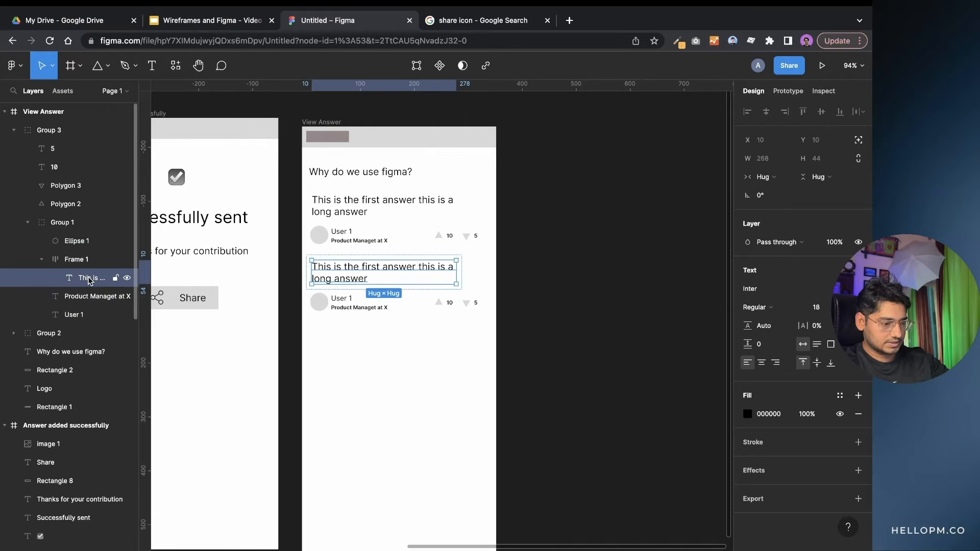
- Extend the copied answer to five repetitions of "This is the first answer this is a long answer", each on a new line
double_click(371, 280)
left_click(368, 278)
key("super+a")
key("super+c")
key("Right")
key("Return")
key("super+v")
key("Return")
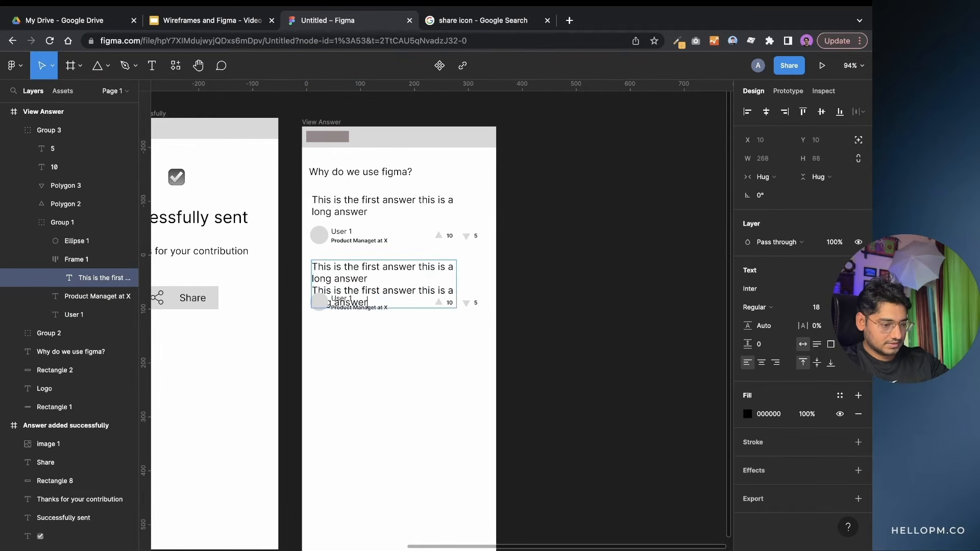
key("super+v")
key("Return")
key("super+v")
key("Return")
key("super+v")
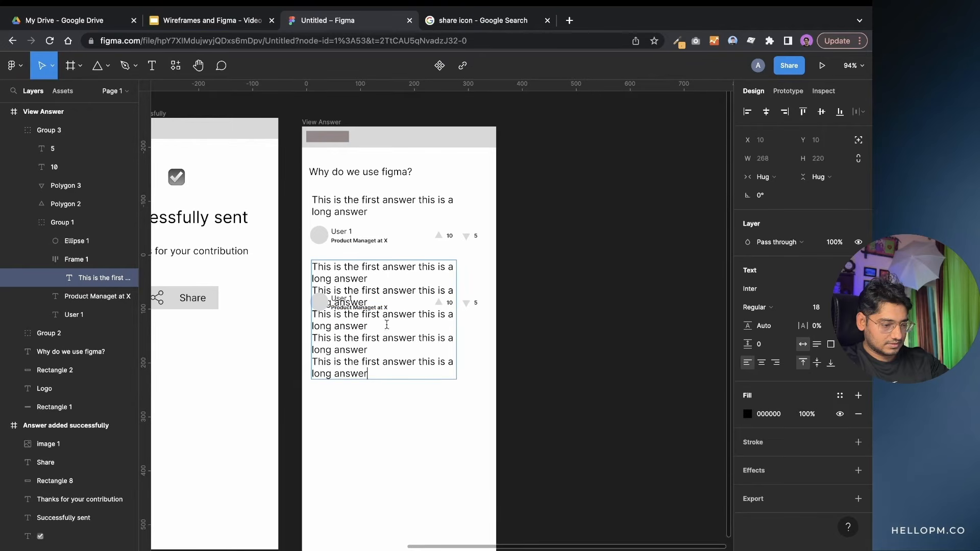
key("Escape")
- Try to rearrange the copy so the extended answer text sits above its user details and votes
left_click_drag(416, 322, 416, 441)
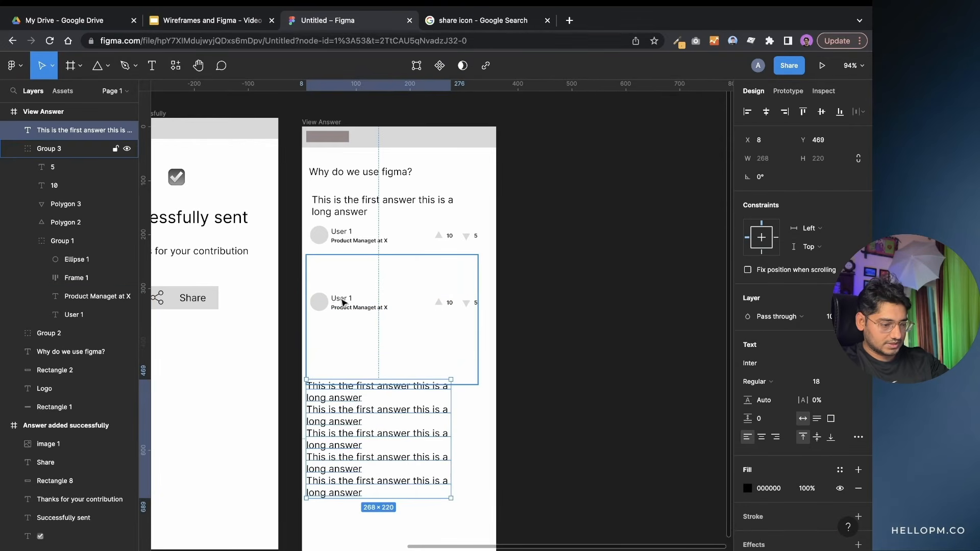
left_click_drag(333, 289, 332, 352)
left_click_drag(375, 457, 382, 386)
left_click(367, 443)
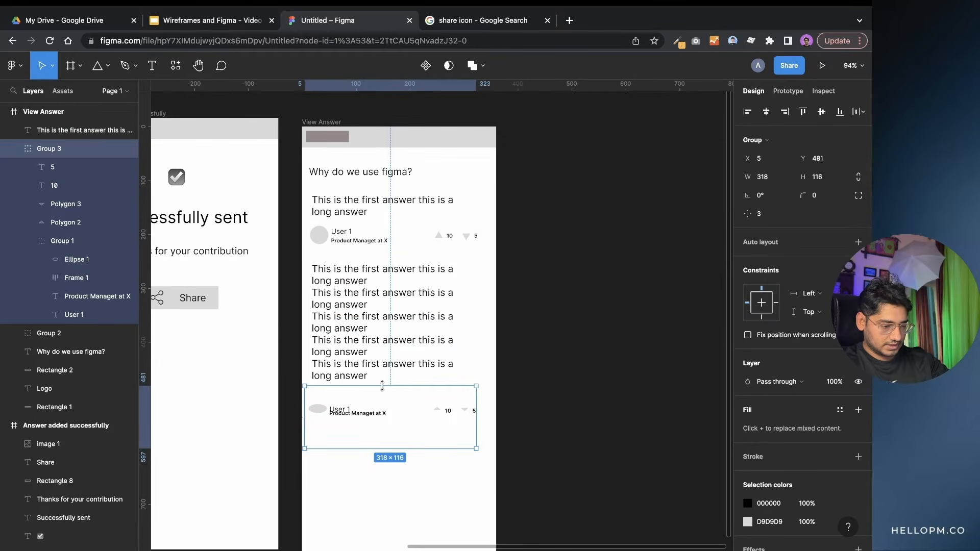
left_click(559, 320)
- Delete the extended answer text and the distorted duplicate group
left_click(449, 320)
key("Delete")
left_click(347, 410)
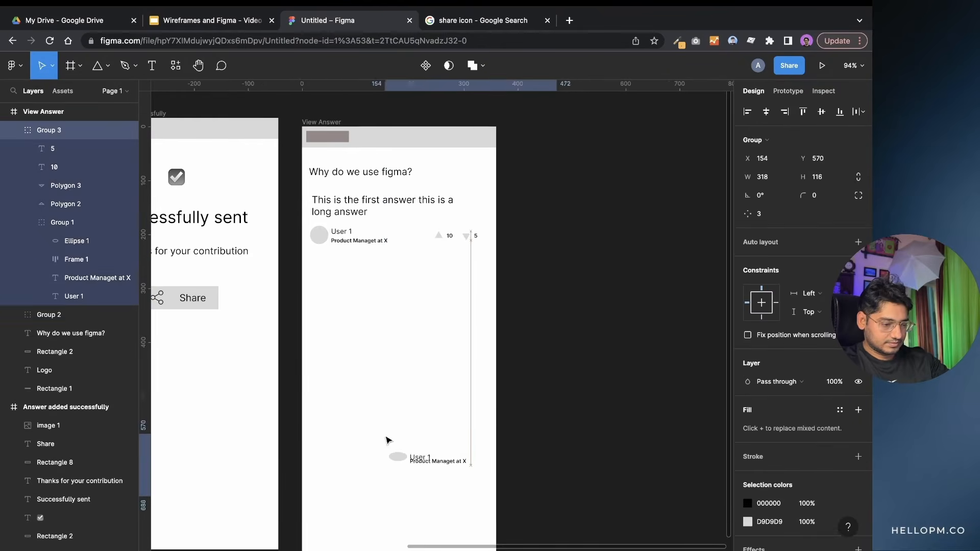
key("Delete")
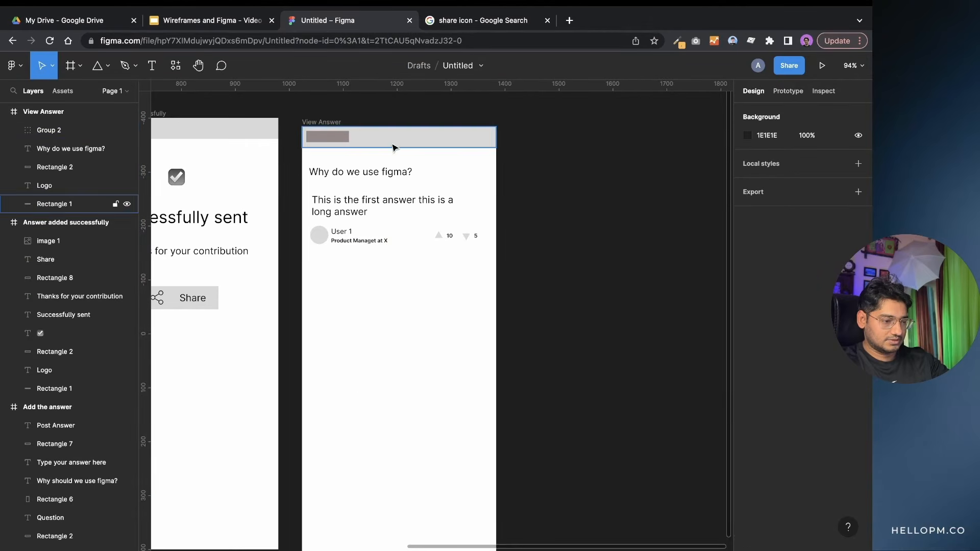
- Make a fresh duplicate of the first answer group and align it directly below the original
left_click(380, 202)
key("ctrl+d")
left_click_drag(380, 203, 380, 272)
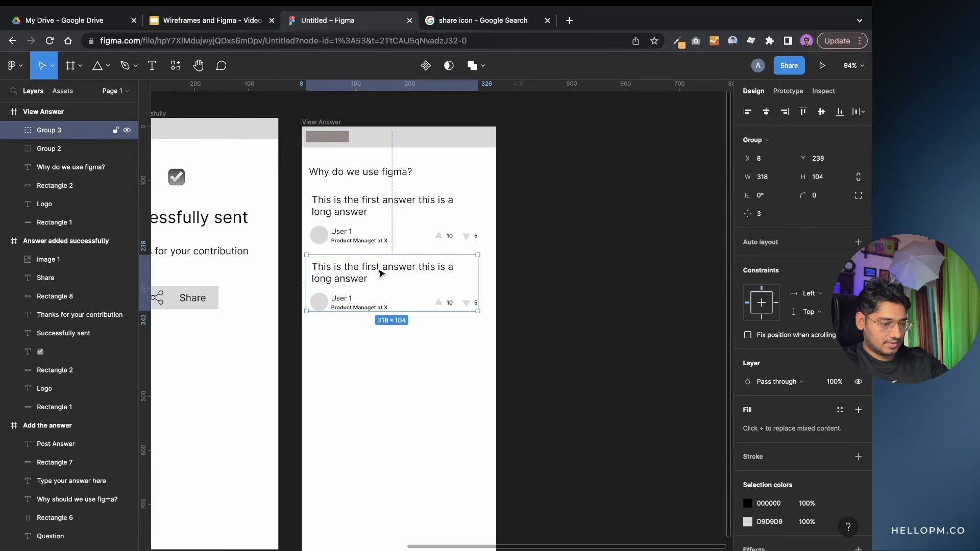
left_click(382, 362)
- Ungroup the duplicated answer and its nested group, and move its user details and votes further down the frame
left_click(368, 287)
right_click(367, 287)
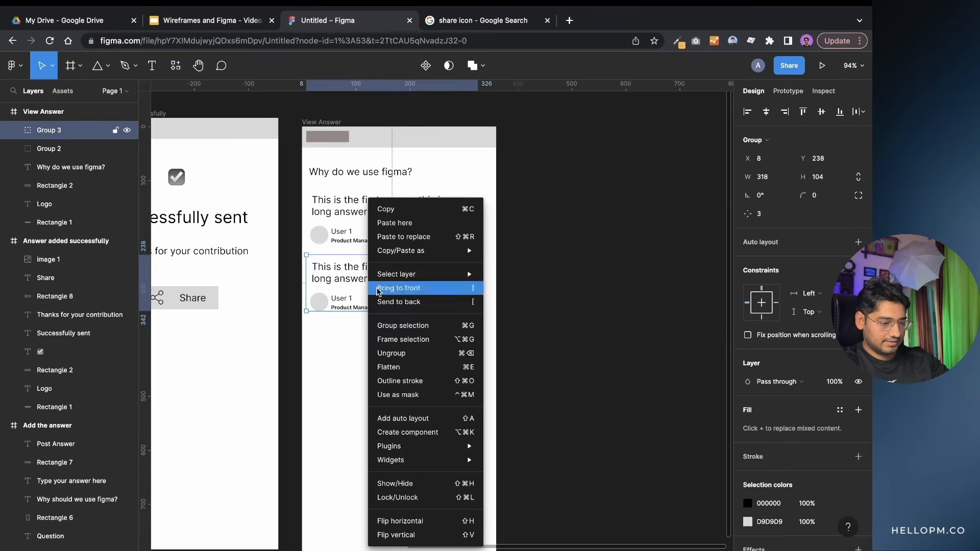
mouse_move(411, 278)
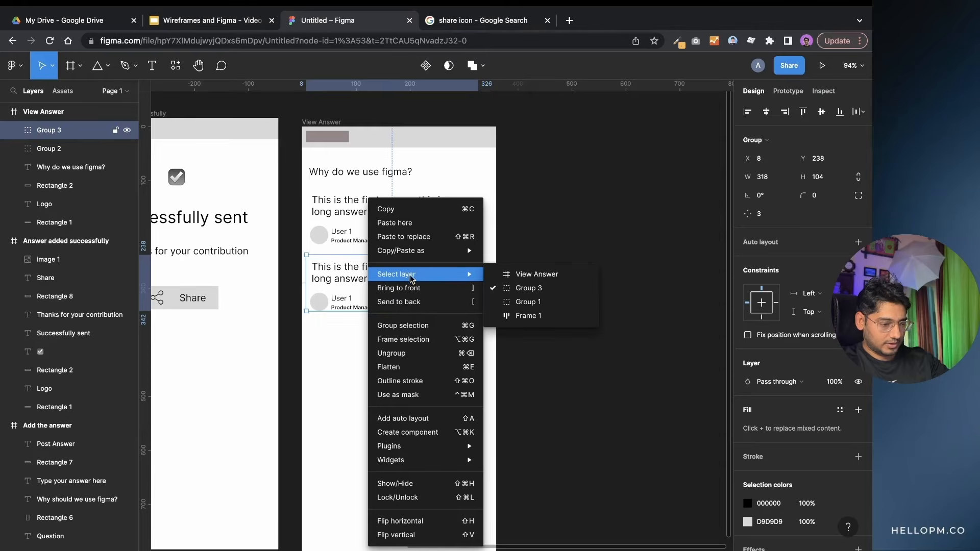
left_click(413, 353)
left_click(376, 305)
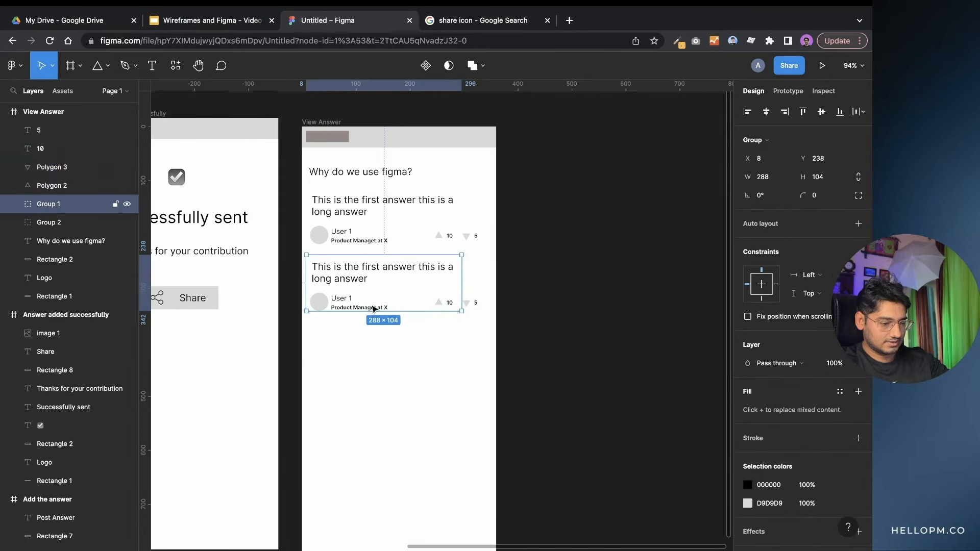
right_click(376, 305)
left_click(399, 353)
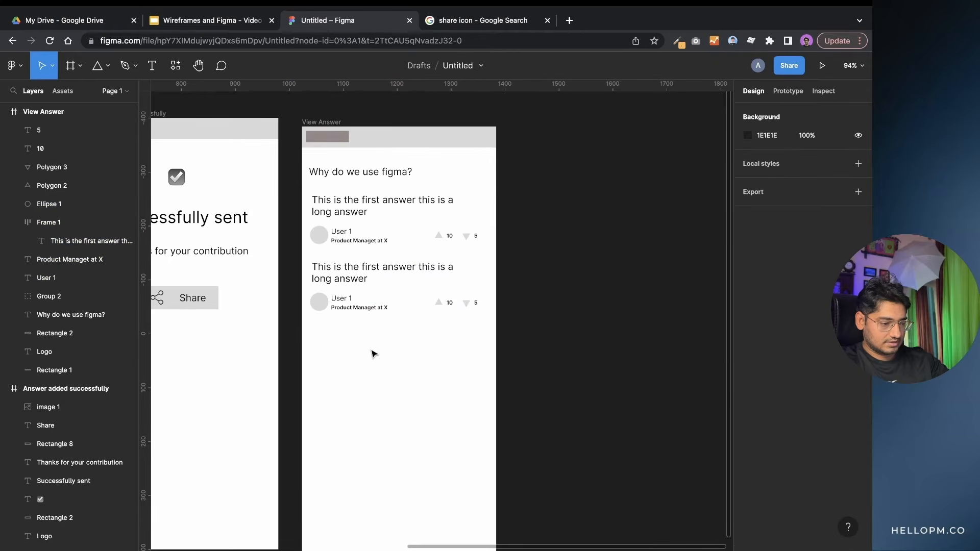
left_click_drag(306, 290, 486, 313)
left_click_drag(424, 303, 424, 426)
- Append a period and five pasted copies of the sentence to the second answer, and narrow its text box to fit the frame
double_click(361, 271)
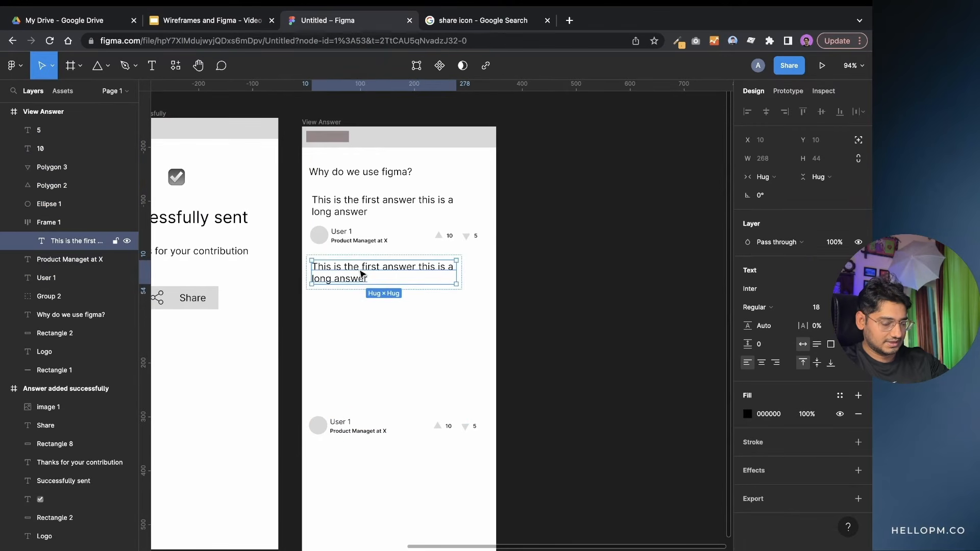
double_click(359, 270)
key("ctrl+c")
key("Right")
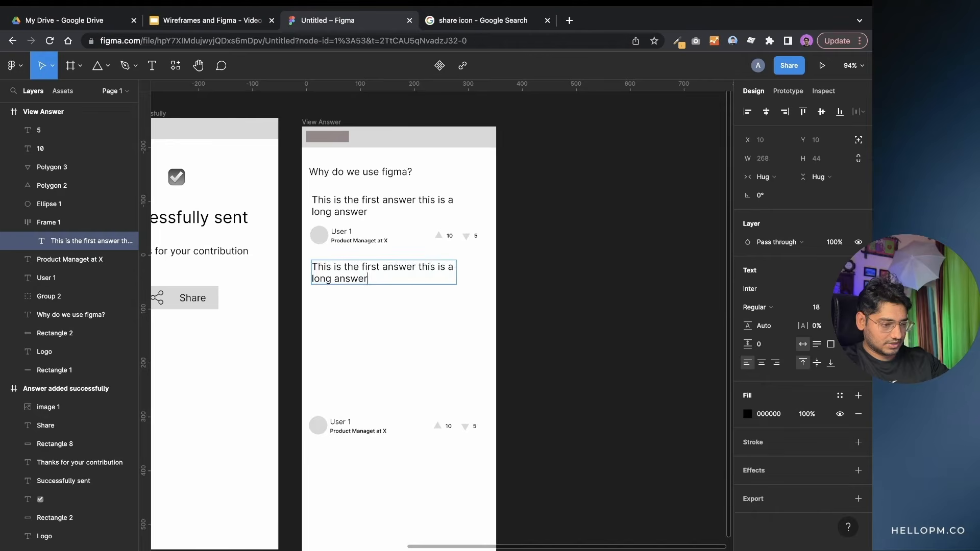
type(".")
key("ctrl+v")
key("Return")
key("ctrl+v")
key("Return")
key("ctrl+v")
key("Return")
key("ctrl+v")
key("Return")
key("ctrl+v")
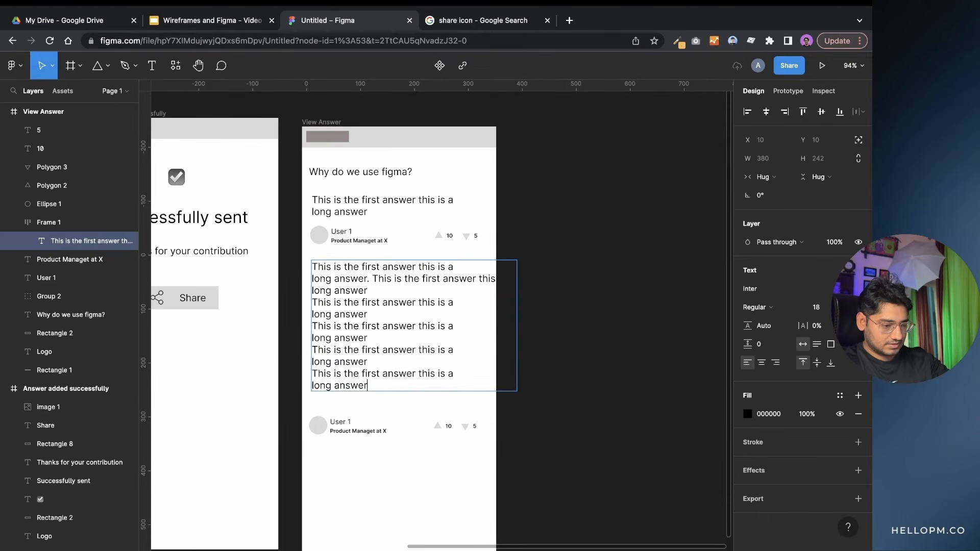
key("Escape")
left_click_drag(515, 308, 483, 309)
left_click(387, 475)
- Change the second answer's user name to "User 2" and the job title to "Product Managet at Y"
left_click(357, 423)
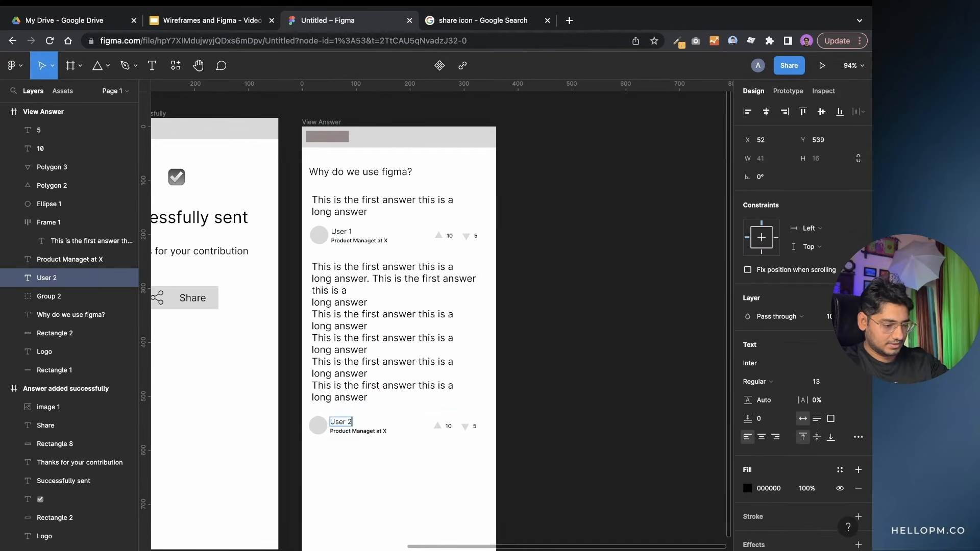
left_click(376, 430)
double_click(376, 429)
key("Right")
key("BackSpace")
key("BackSpace")
key("Escape")
left_click(407, 481)
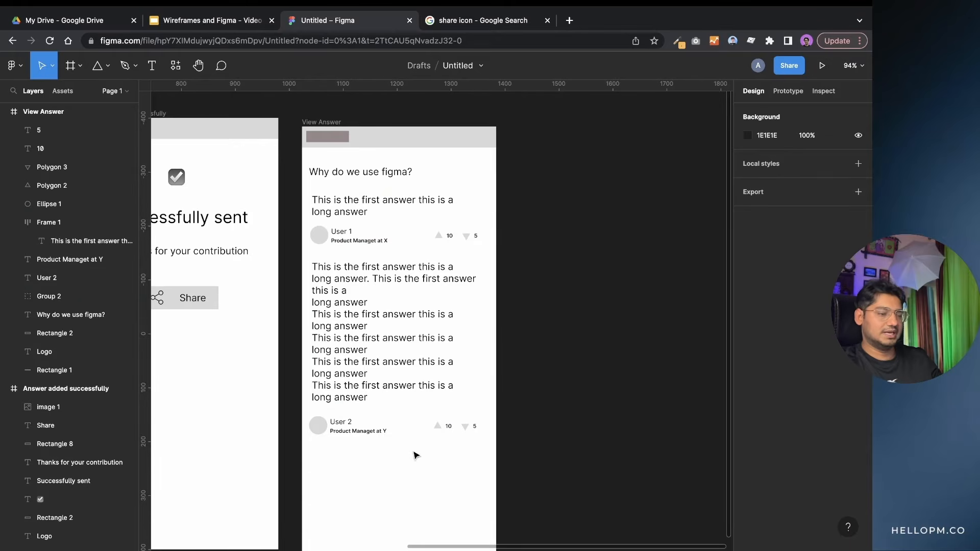
- Set the "Why do we use figma?" heading to Semi Bold
left_click(364, 171)
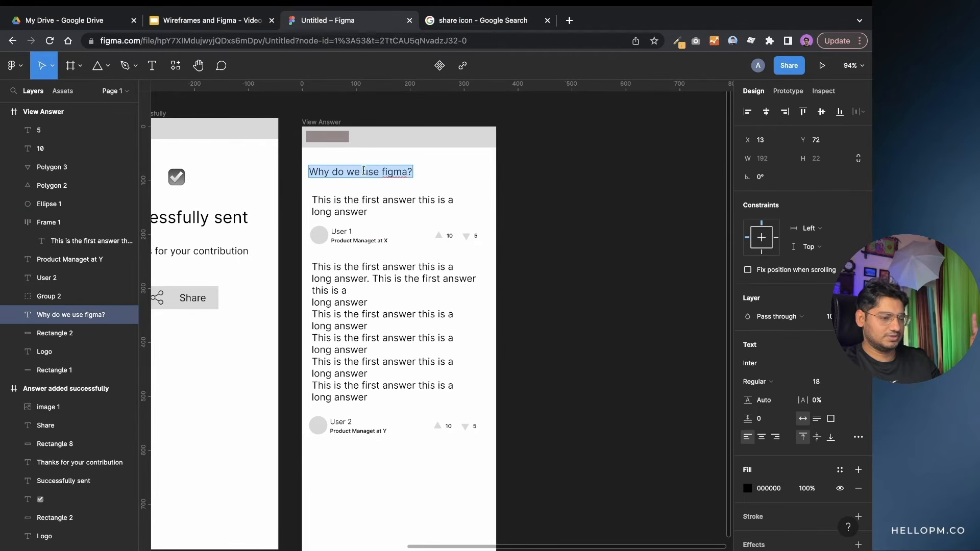
left_click(758, 381)
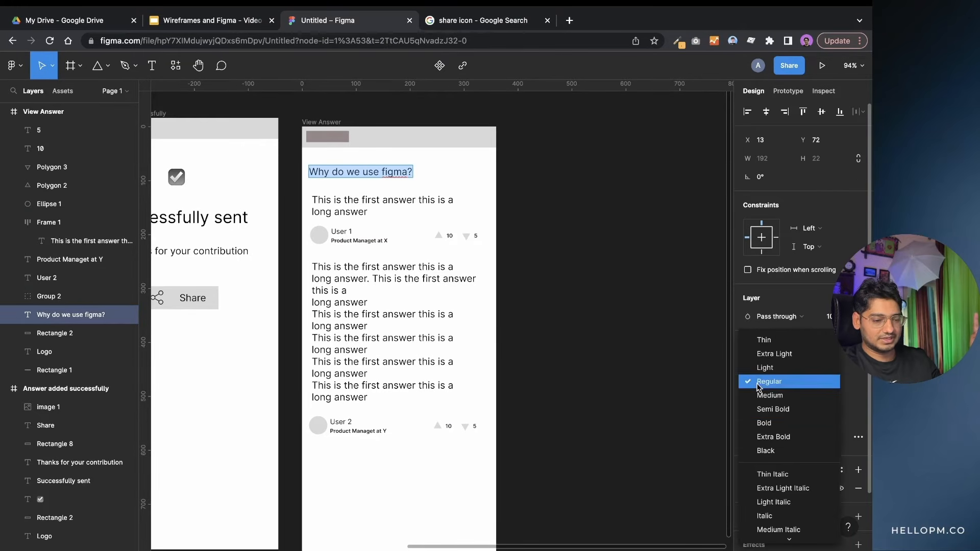
left_click(767, 408)
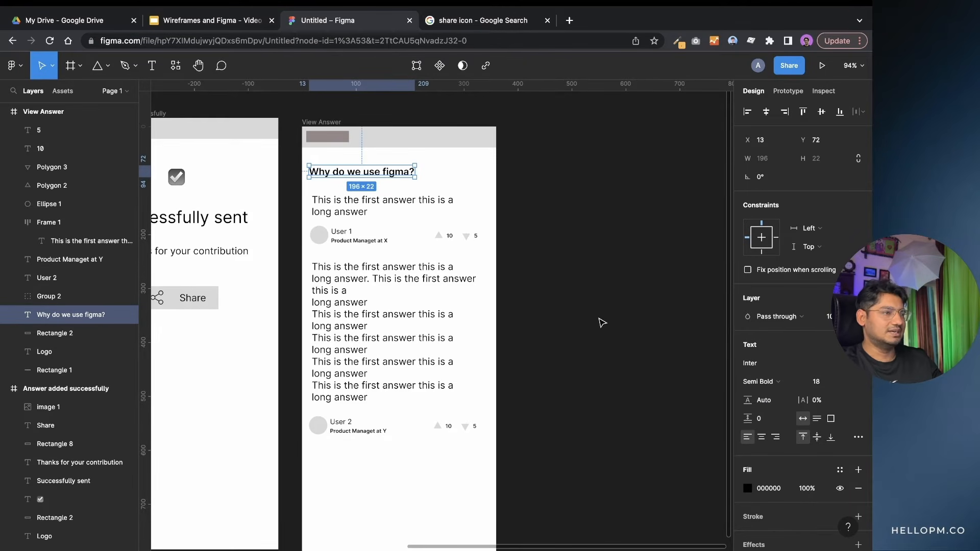
- Duplicate the entire View Answer frame onto the empty canvas beside it
scroll(601, 323, "right", 5)
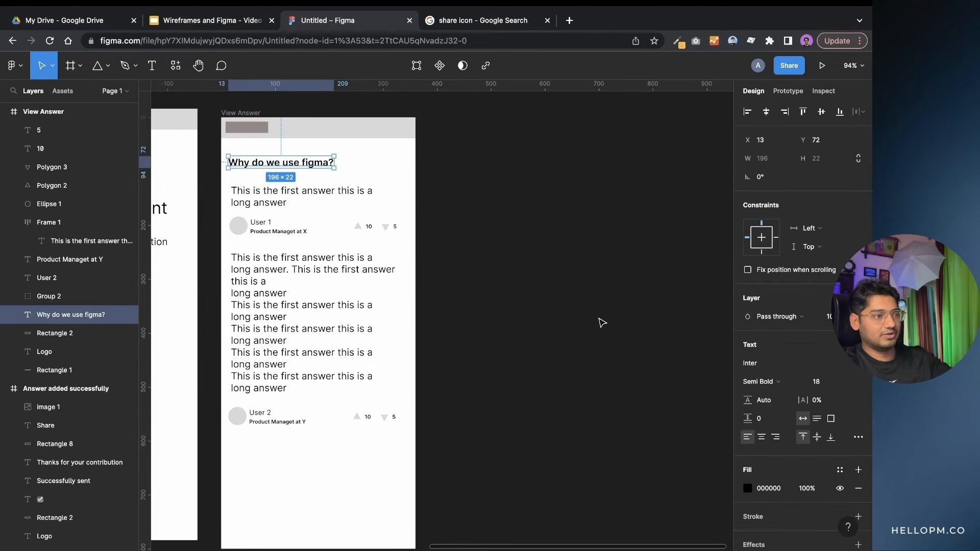
scroll(601, 322, "right", 3)
scroll(523, 293, "right", 2)
left_click(516, 291)
scroll(511, 289, "left", 2)
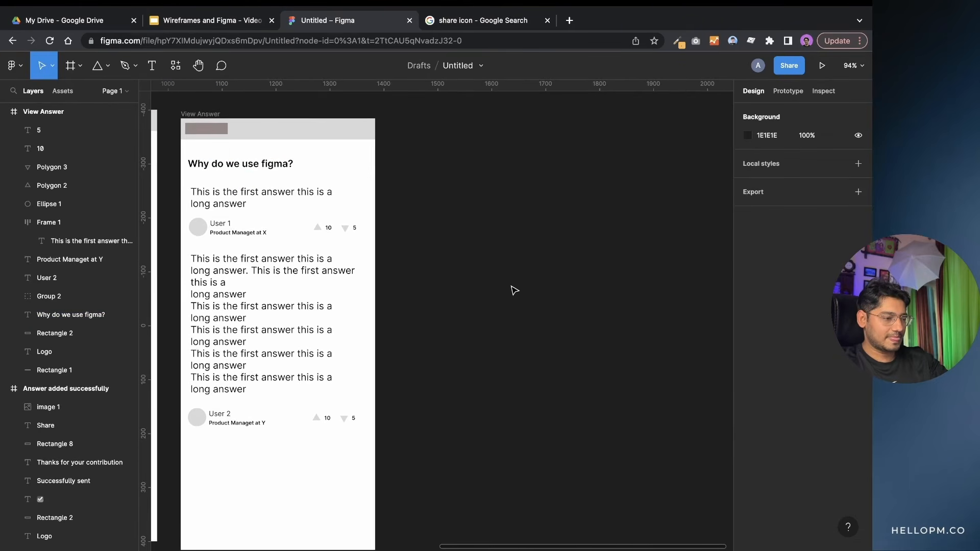
left_click(202, 116)
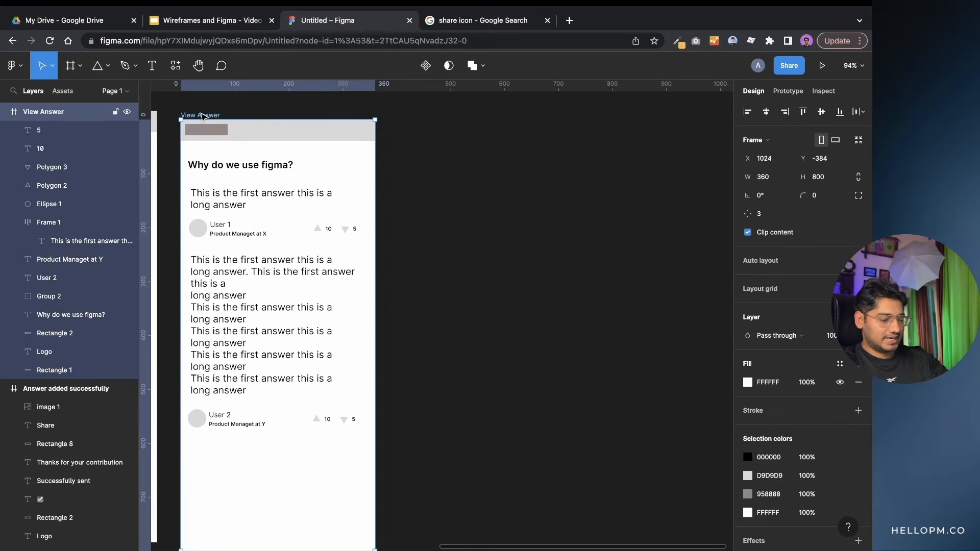
key("ctrl+d")
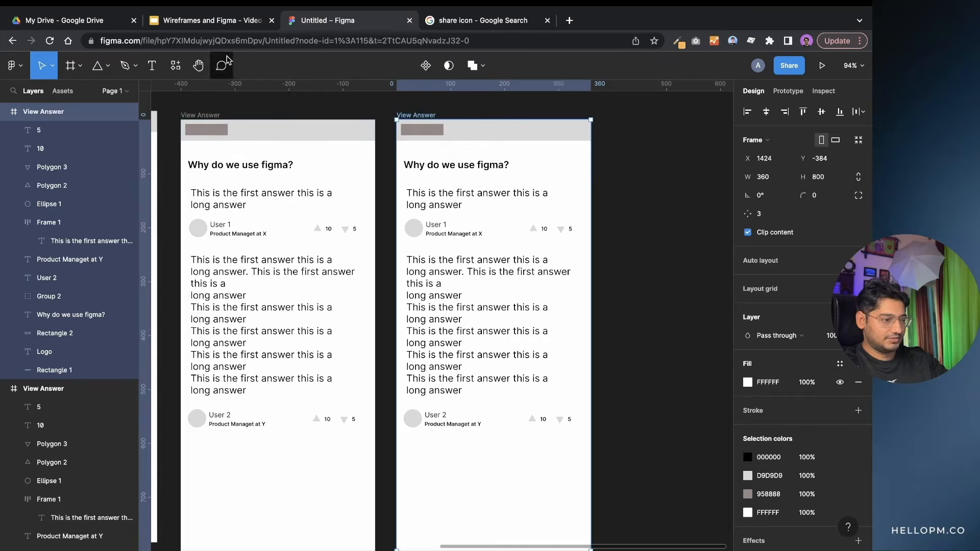
- Switch to the Google Slides presentation and review the "Find Relevant Answers" item in the list of important user functionalities
left_click(224, 23)
left_click(327, 329)
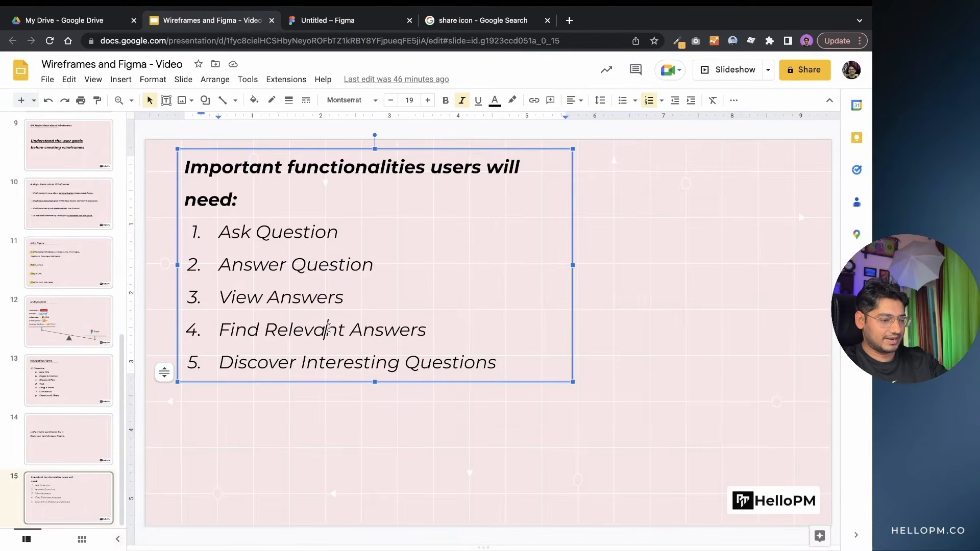
left_click(377, 330)
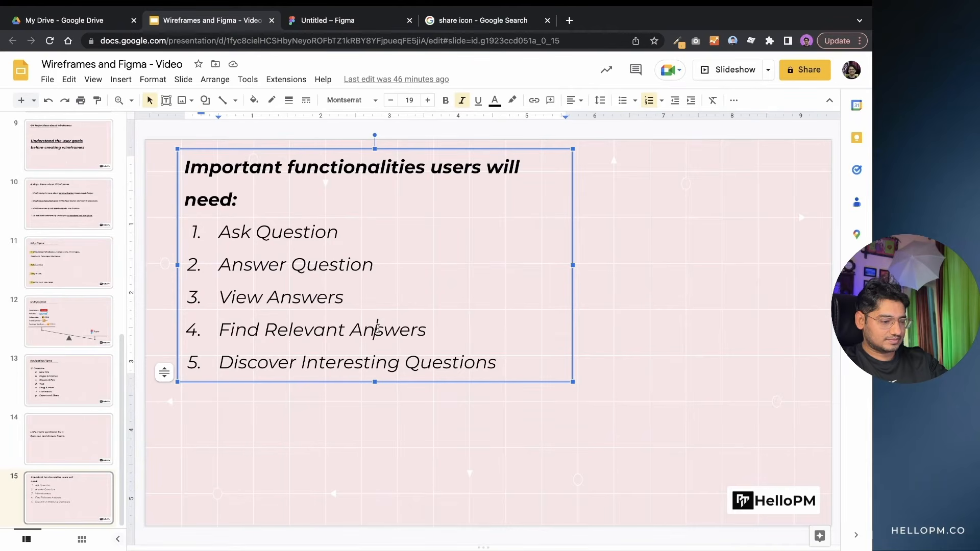
- Switch to Figma and delete the question, answers and user details from the duplicated View Answer frame, keeping only its header
left_click(346, 297)
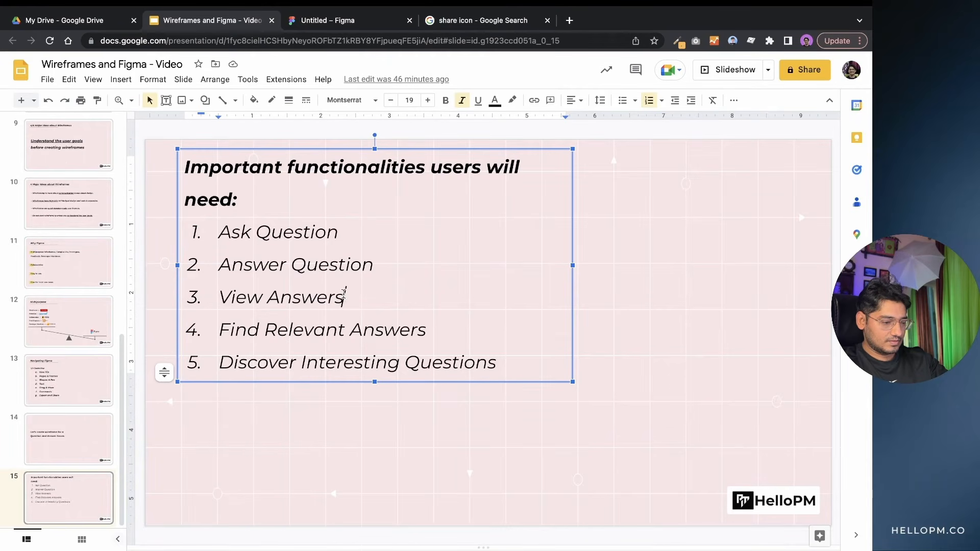
left_click(351, 21)
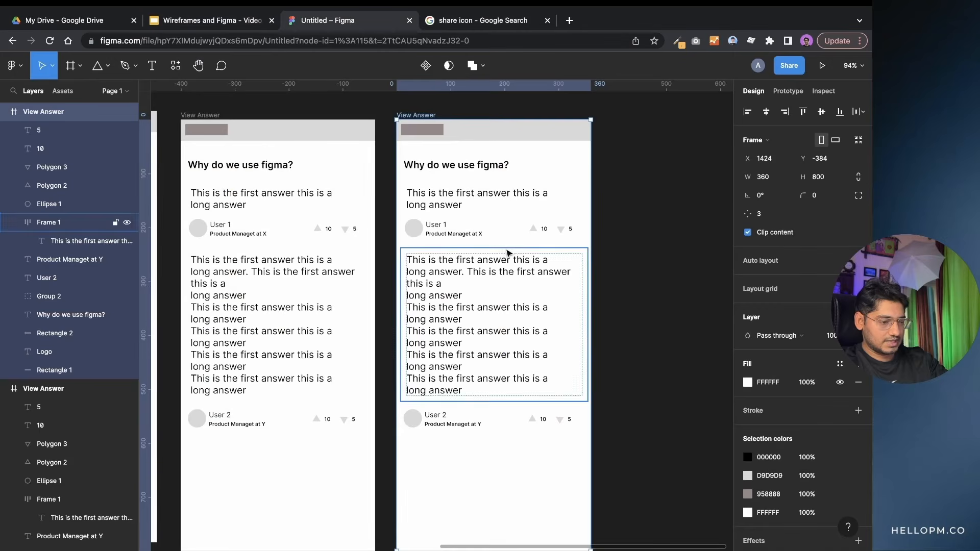
left_click(408, 154)
left_click_drag(408, 154, 529, 423)
key("Delete")
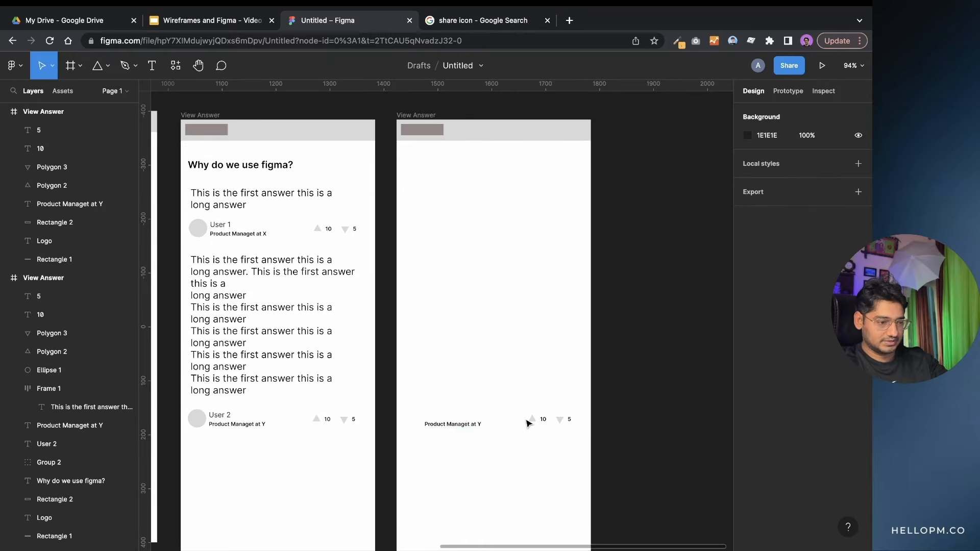
left_click_drag(417, 391, 573, 426)
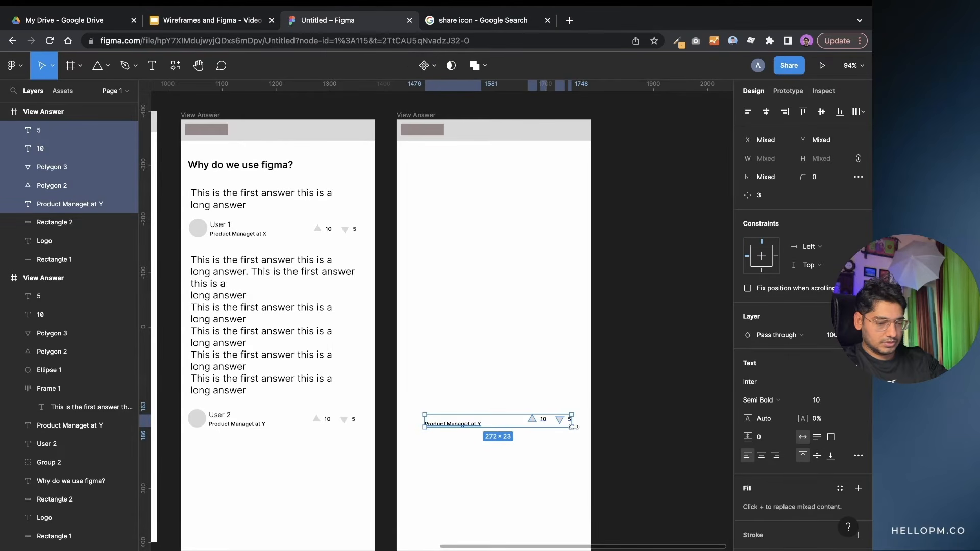
key("Delete")
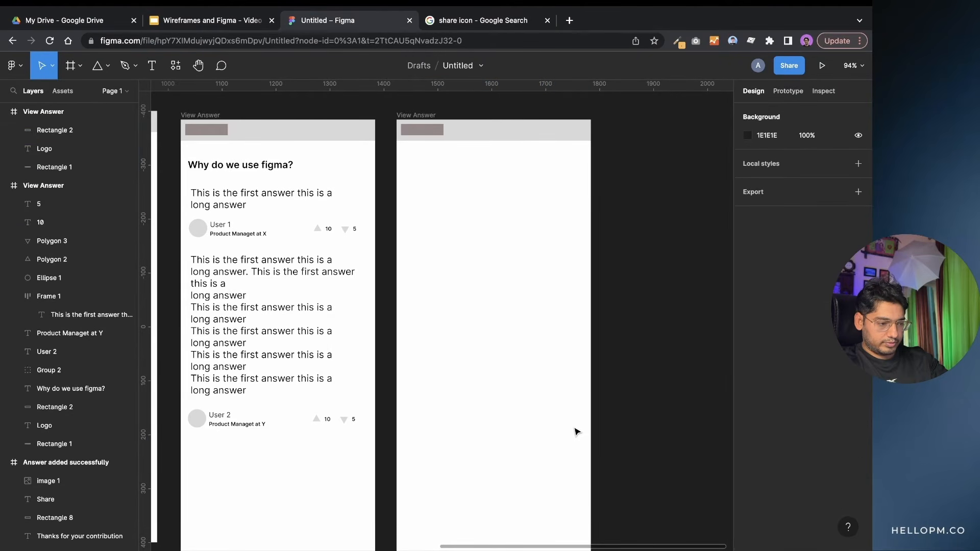
- Recheck the functionalities slide and replace the emptied View Answer frame with a fresh duplicate of the full View Answer frame
left_click(263, 23)
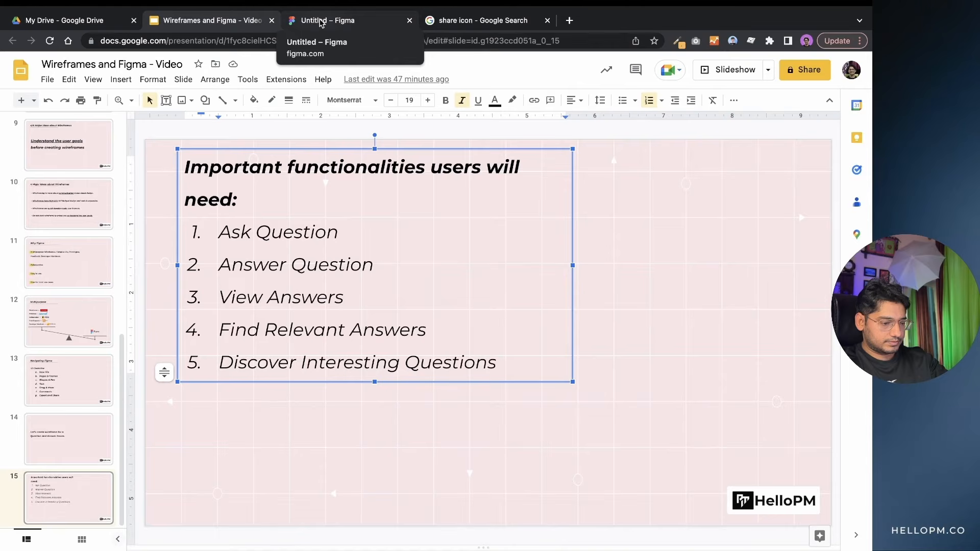
left_click(322, 23)
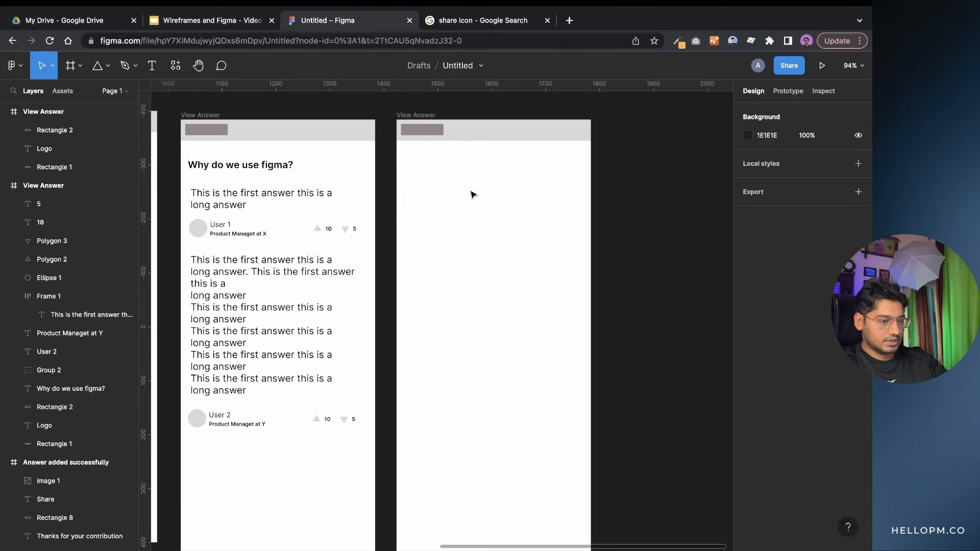
scroll(472, 194, "right", 2)
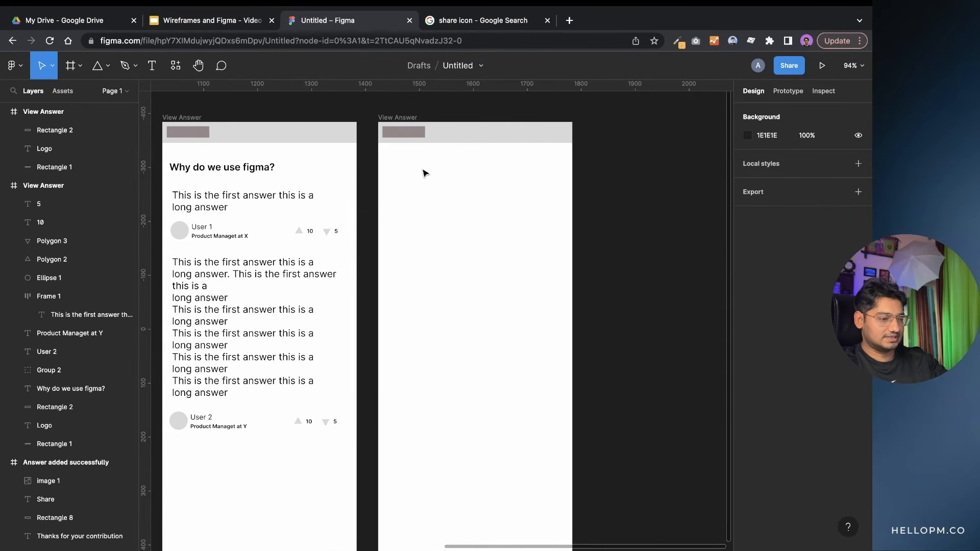
left_click(397, 118)
key("Delete")
left_click(187, 118)
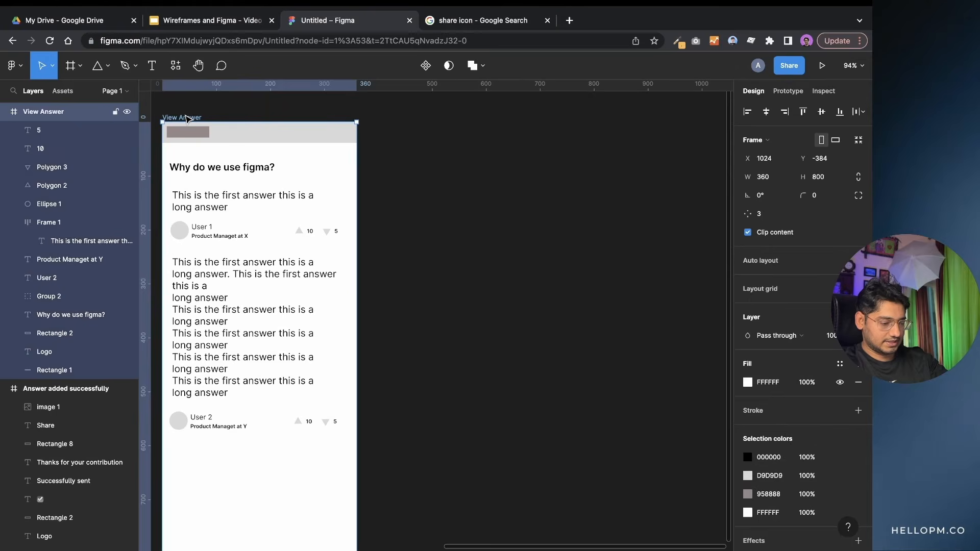
key("ctrl+d")
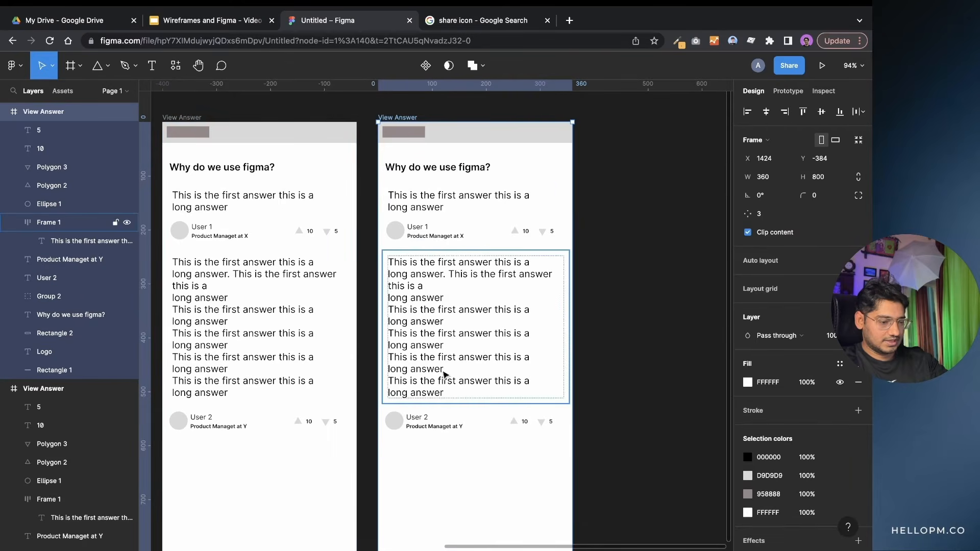
- Copy the "Why do we use figma?" heading to below the second answer in the duplicated frame, at about X 13, Y 614
scroll(444, 397, "down", 3)
scroll(444, 398, "down", 1)
key("Escape")
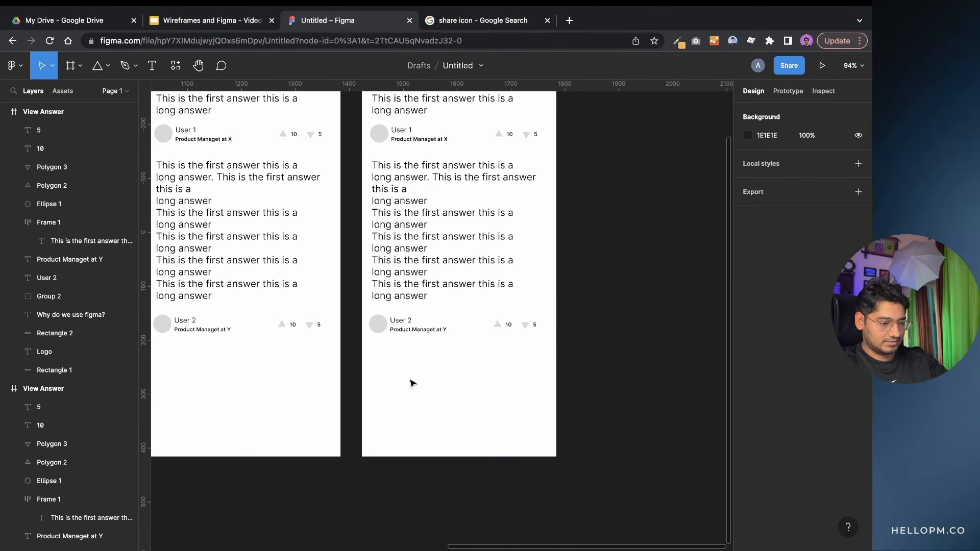
scroll(429, 337, "up", 3)
scroll(430, 338, "left", 1)
scroll(431, 337, "down", 3)
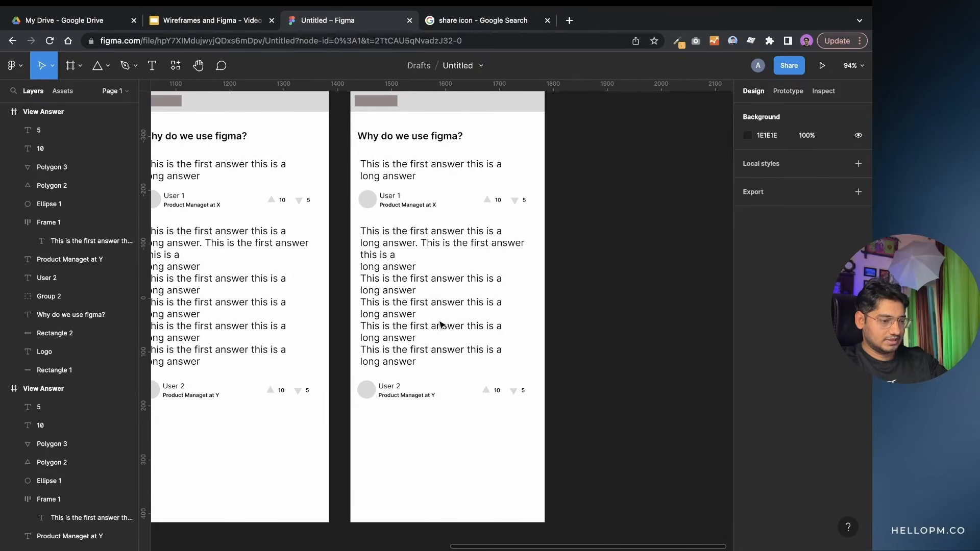
scroll(437, 323, "up", 1)
scroll(438, 324, "right", 1)
left_click(423, 151)
left_click_drag(423, 152, 422, 443, "alt")
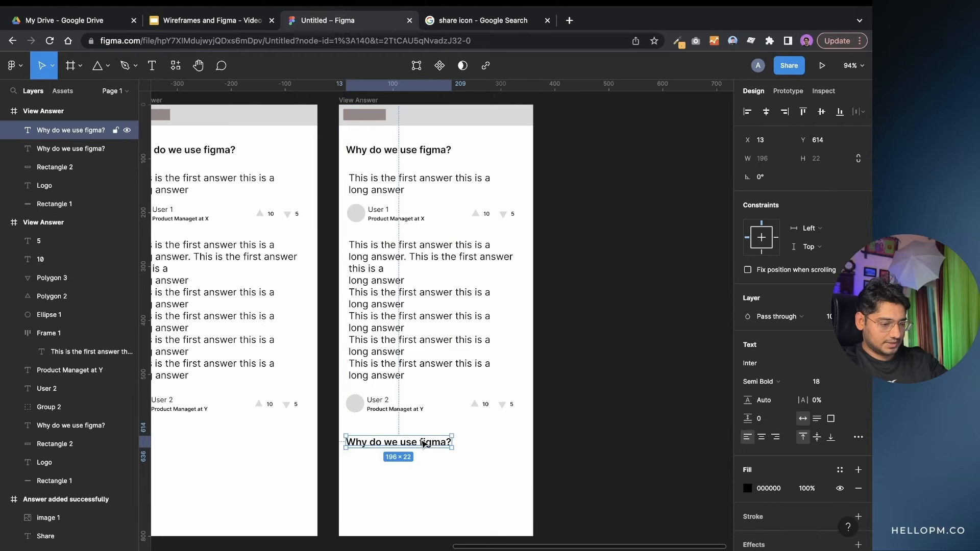
- Change the copied heading below the second answer to "Other relevant answers"
double_click(423, 442)
type("Rel")
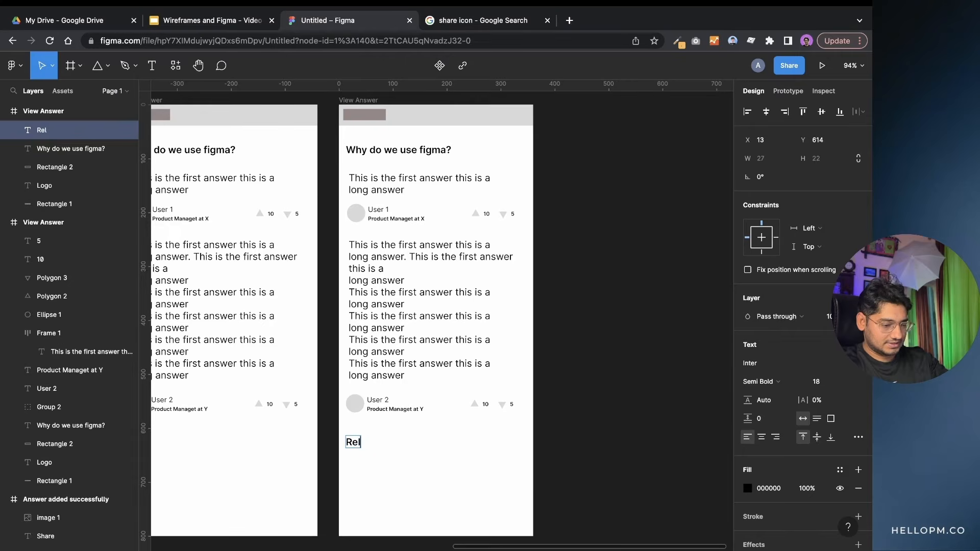
key("BackSpace")
type("O")
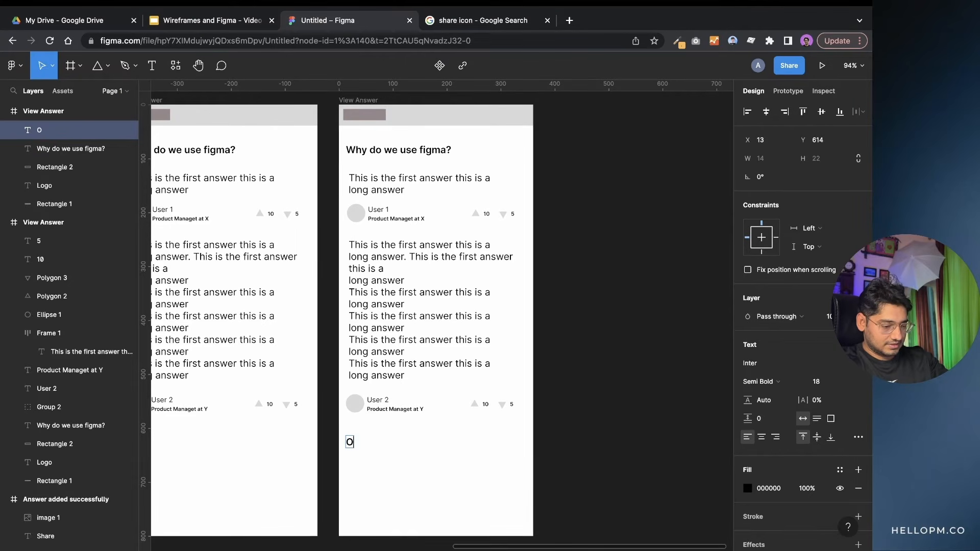
type("ther rele")
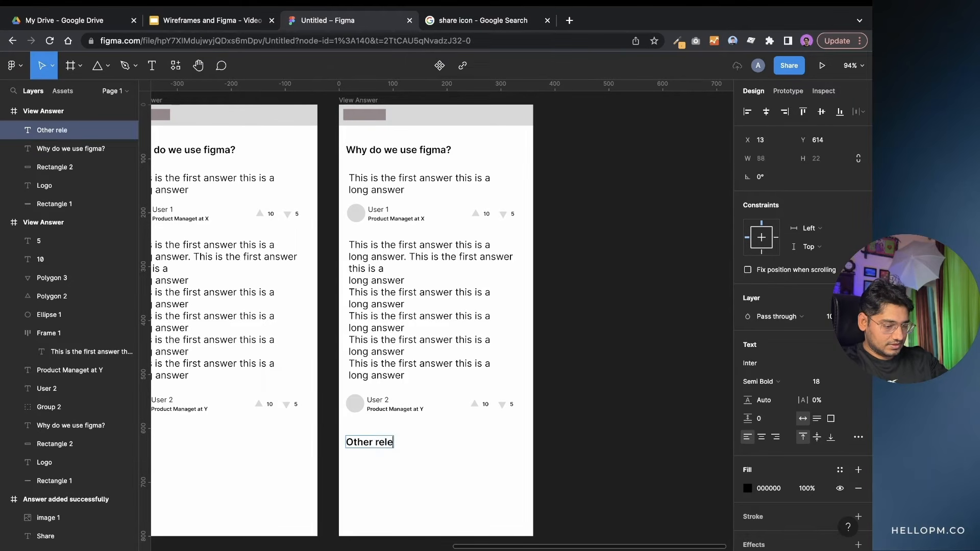
type("vant answers")
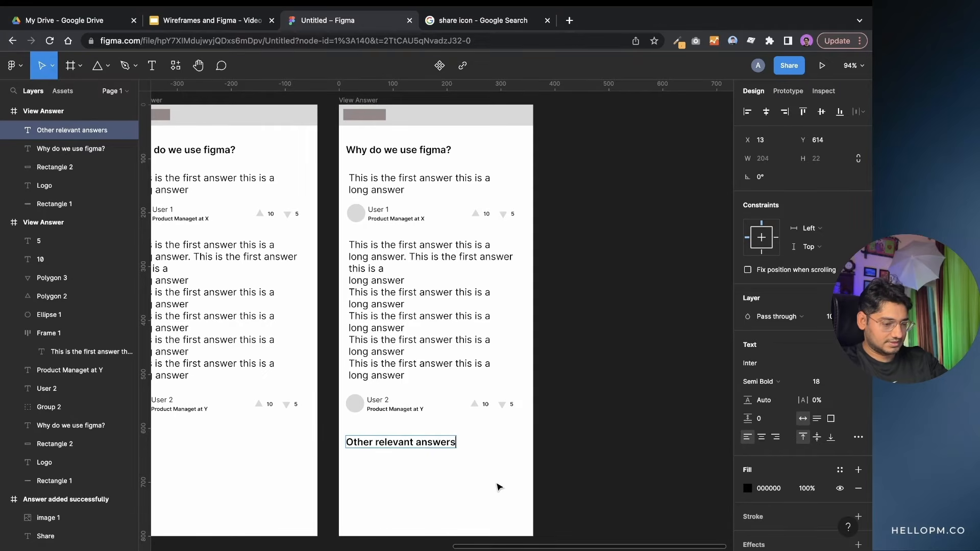
key("Escape")
scroll(498, 486, "down", 3)
scroll(498, 486, "left", 2)
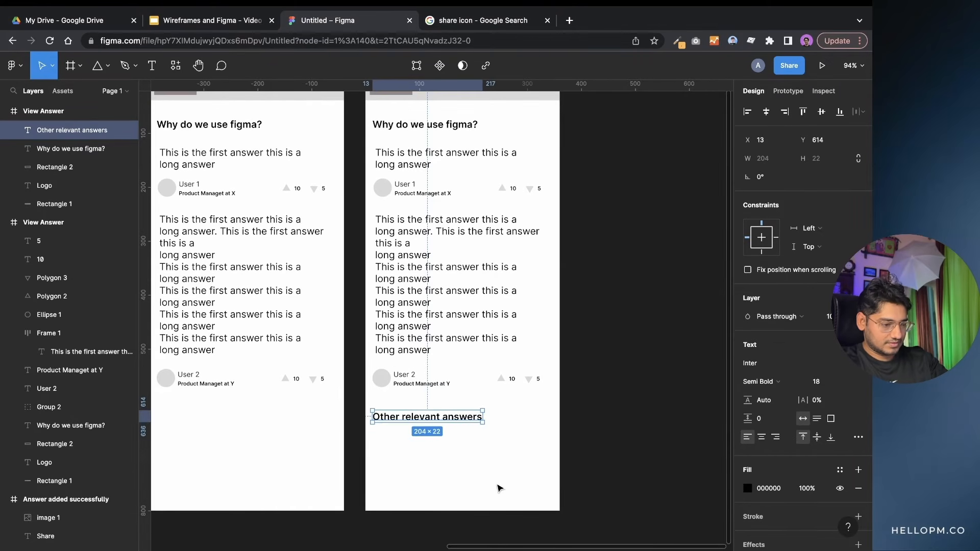
left_click(663, 400)
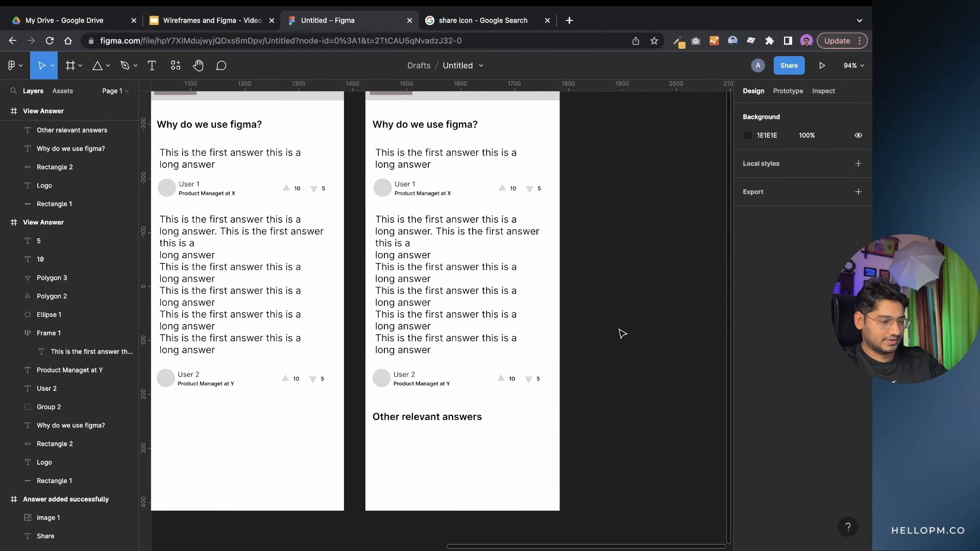
- Draw a grey card rectangle about 155 × 127 under the "Other relevant answers" heading and place a duplicate beside it
scroll(398, 148, "up", 2)
scroll(398, 148, "right", 2)
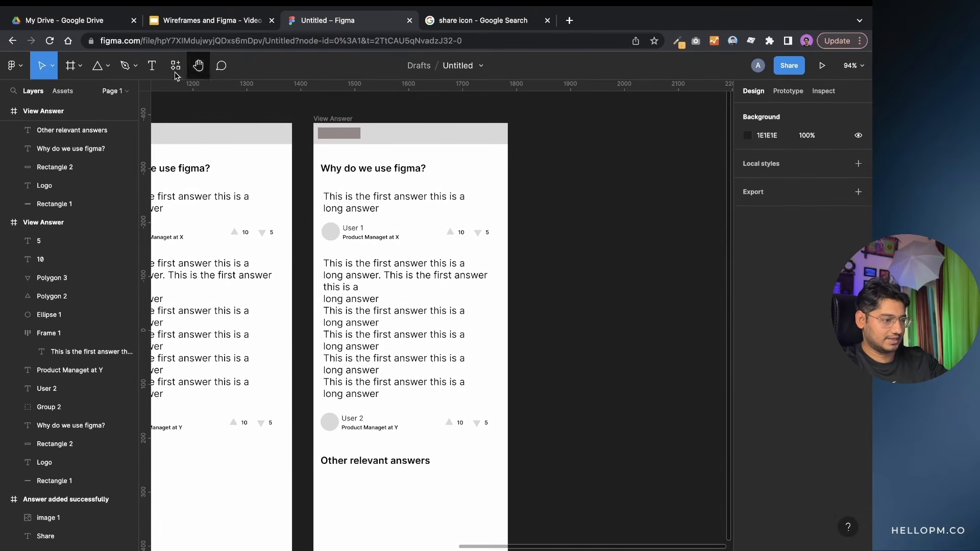
left_click(110, 70)
left_click(106, 104)
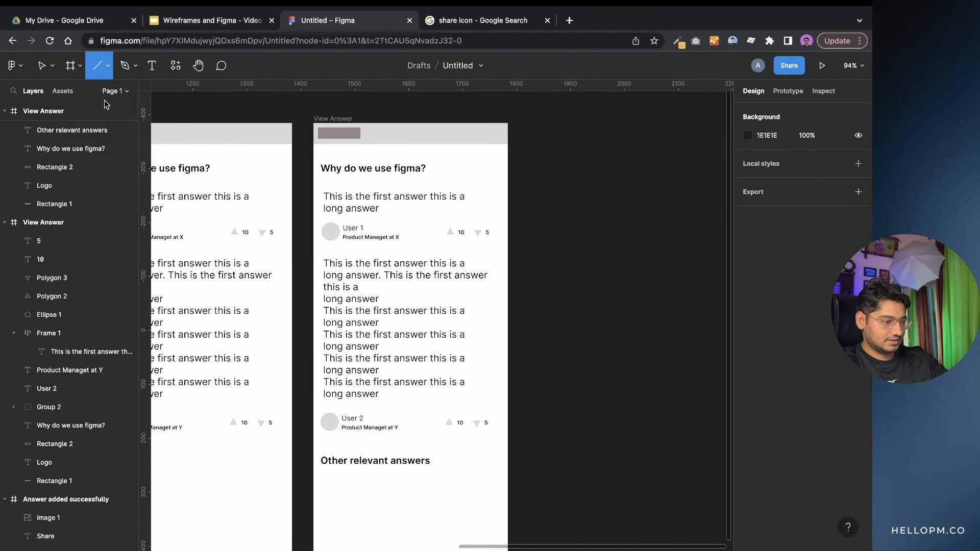
left_click(107, 62)
left_click(107, 87)
left_click(107, 70)
left_click(106, 95)
left_click_drag(327, 478, 486, 485)
key("ctrl+d")
left_click(570, 458)
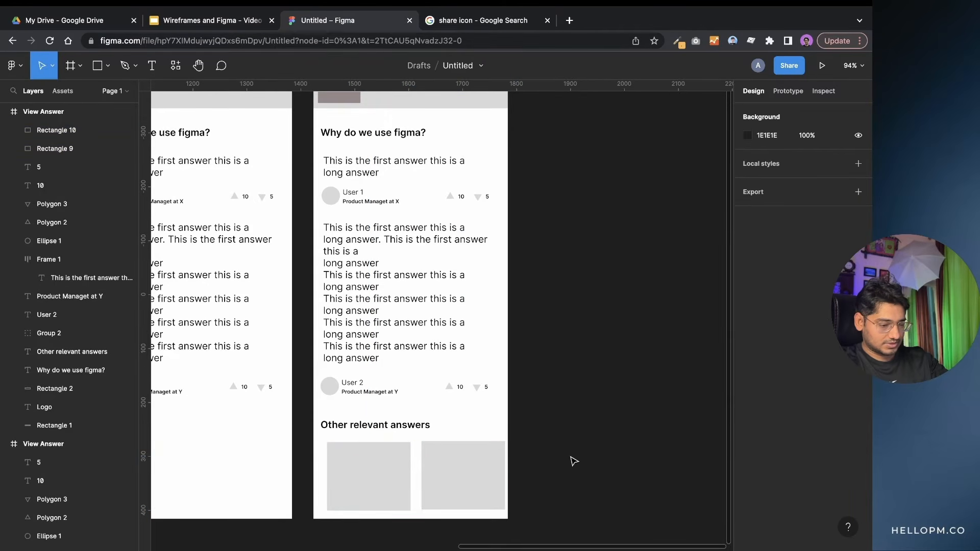
- Align the second card rectangle level with the first at about X 196, Y 658
left_click(474, 469)
key("alt")
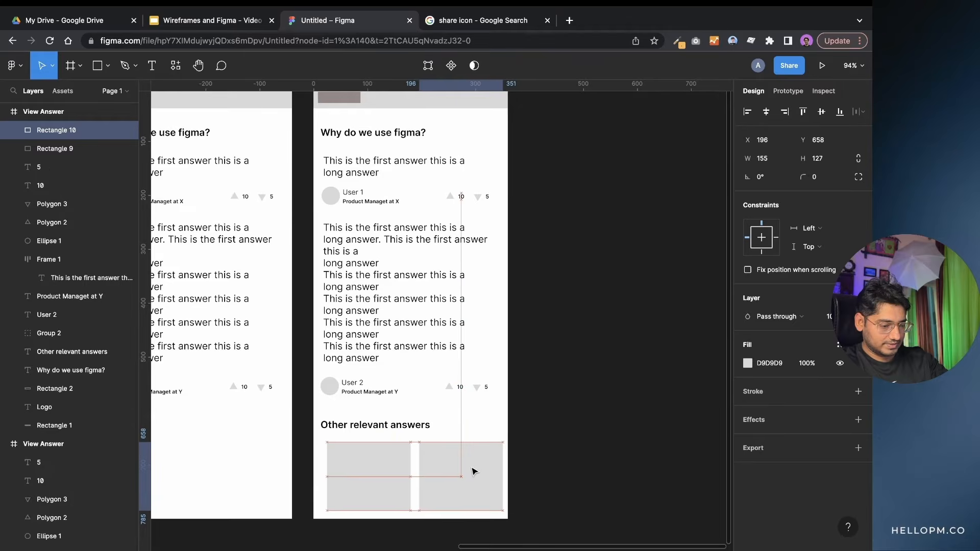
left_click(551, 446)
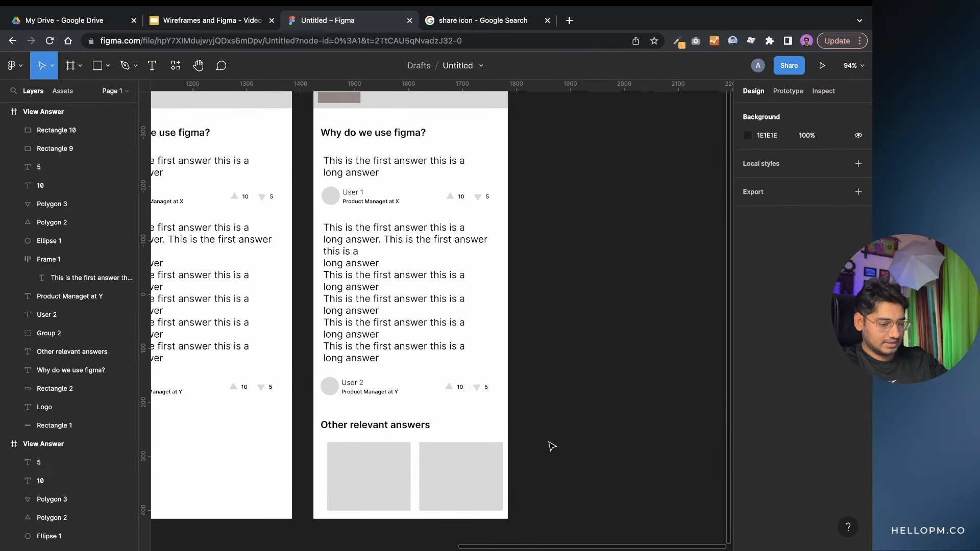
left_click(382, 168)
left_click(518, 215)
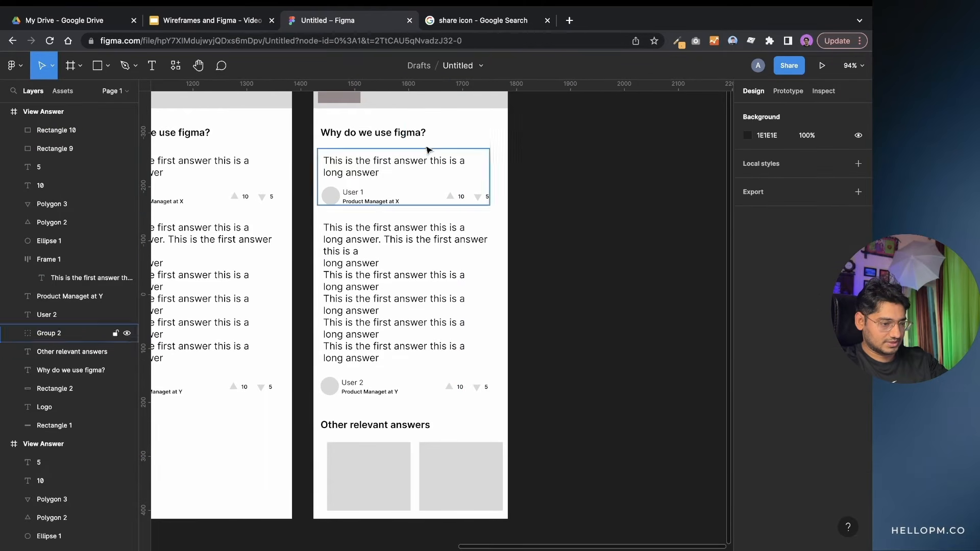
- Duplicate the "Why do we use figma?" heading onto the first card and move its layer above the card rectangles
left_click(394, 130)
key("super+d")
left_click_drag(398, 126, 415, 463)
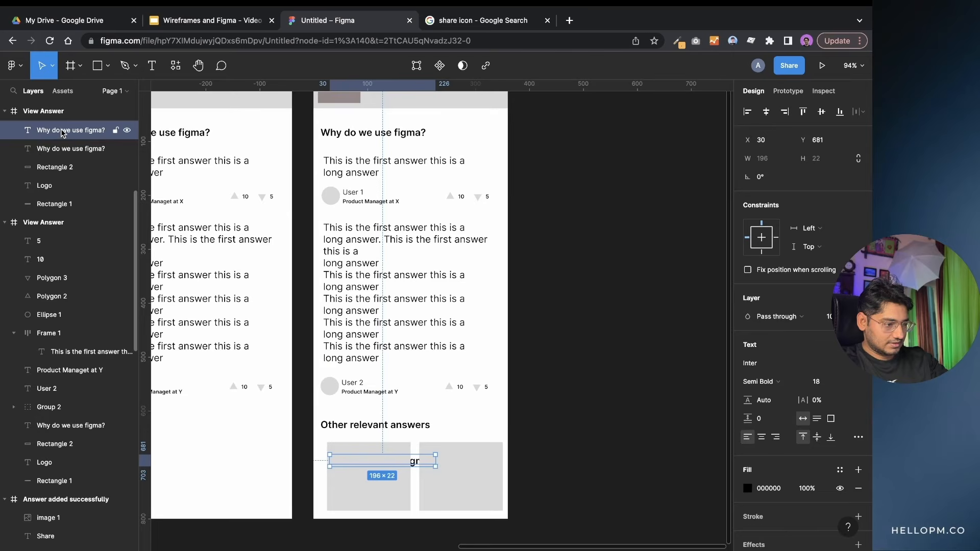
scroll(63, 133, "up", 5)
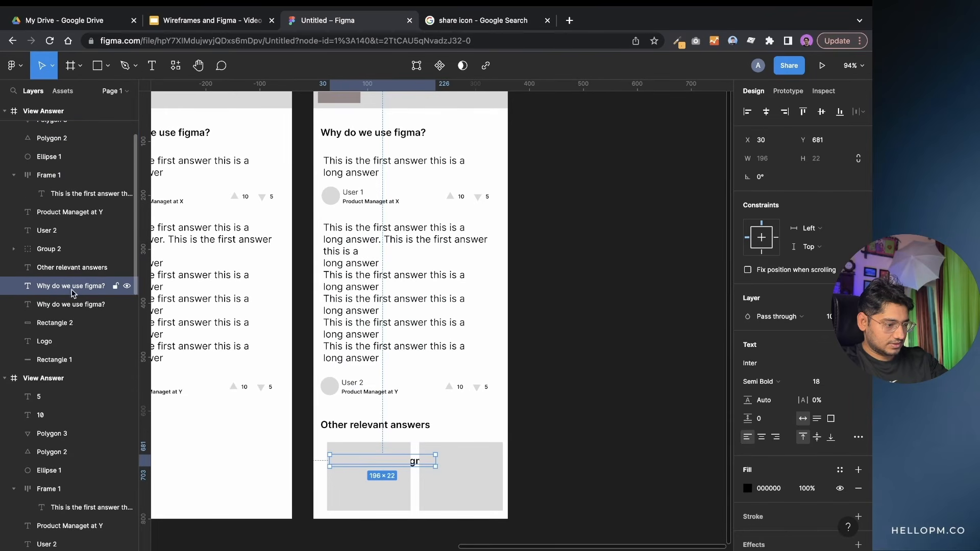
left_click_drag(72, 290, 74, 130)
scroll(74, 131, "up", 3)
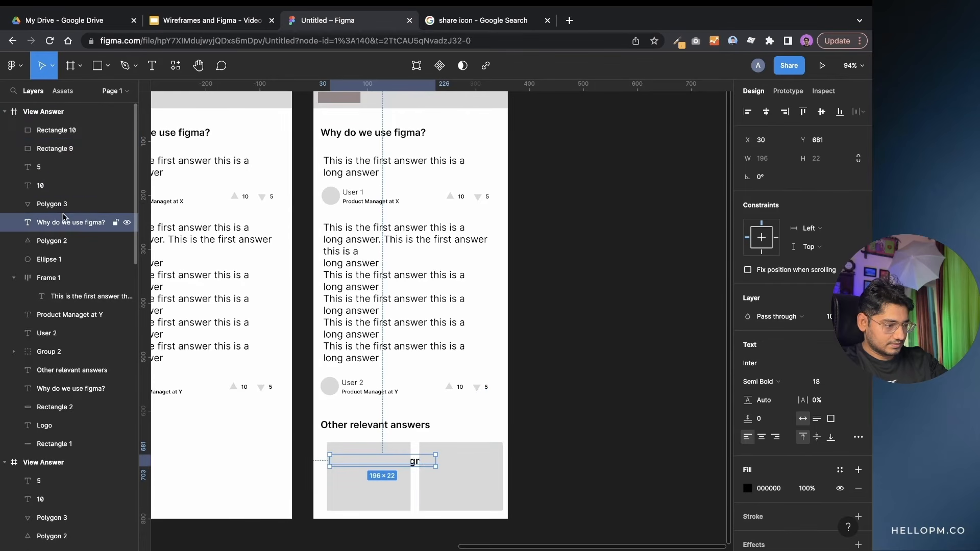
left_click_drag(64, 223, 61, 120)
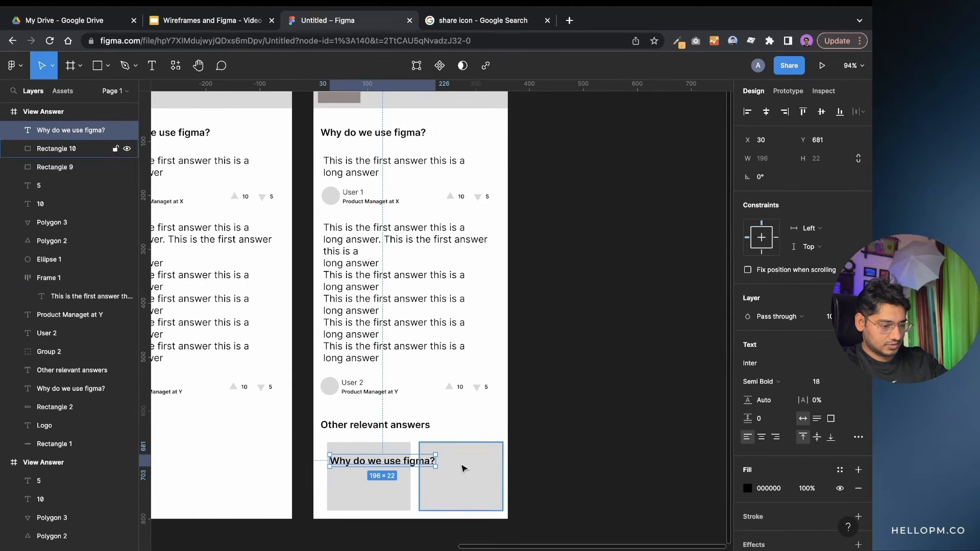
- Change the first card's heading text to "Answer 3"
double_click(380, 459)
left_click(380, 460)
key("ctrl+a")
type("Answer")
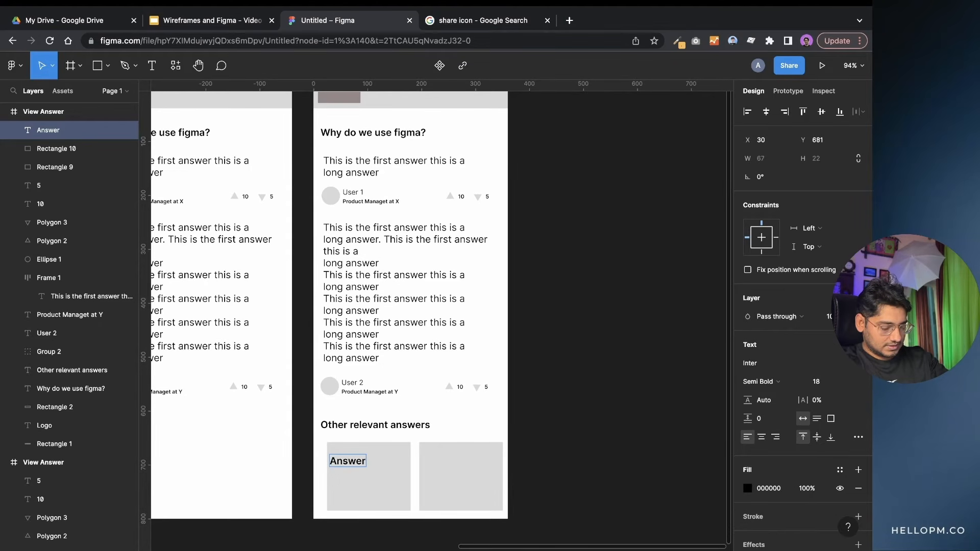
type(" 3")
- Set the "Answer 3" text to Regular and move it slightly up toward the first card's upper edge
key("ctrl+a")
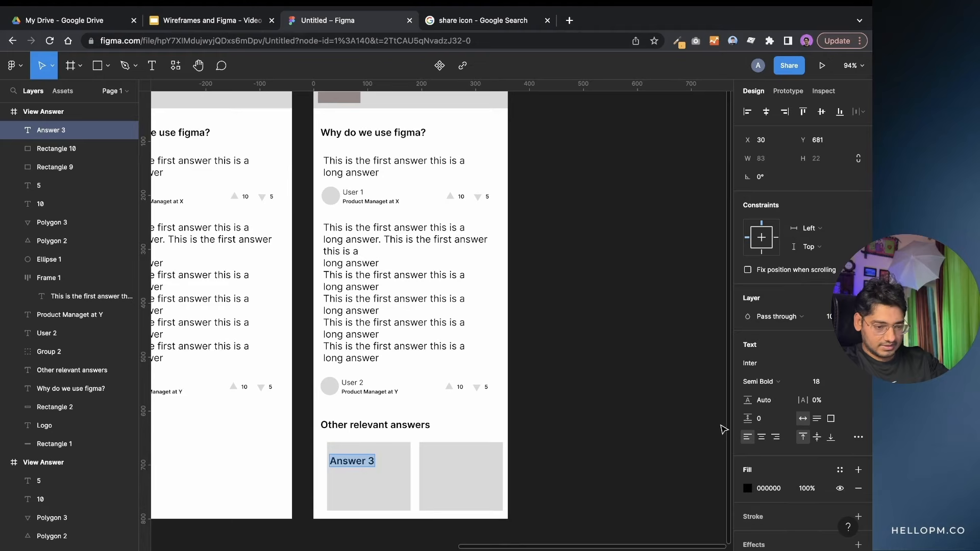
left_click(760, 381)
left_click(769, 353)
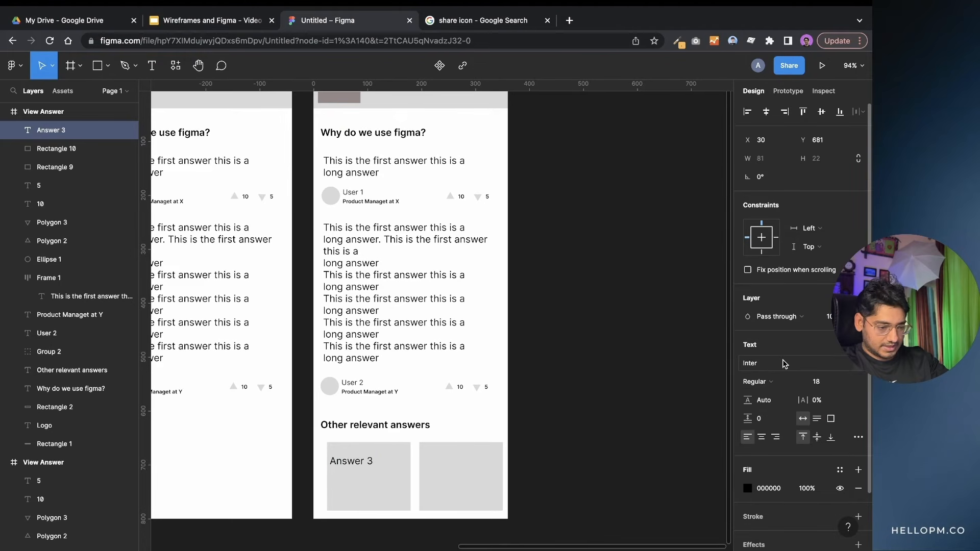
left_click_drag(362, 462, 362, 456)
- Copy User 2's avatar, name and job title into the first card below "Answer 3" and raise their layers above the card
left_click(331, 388)
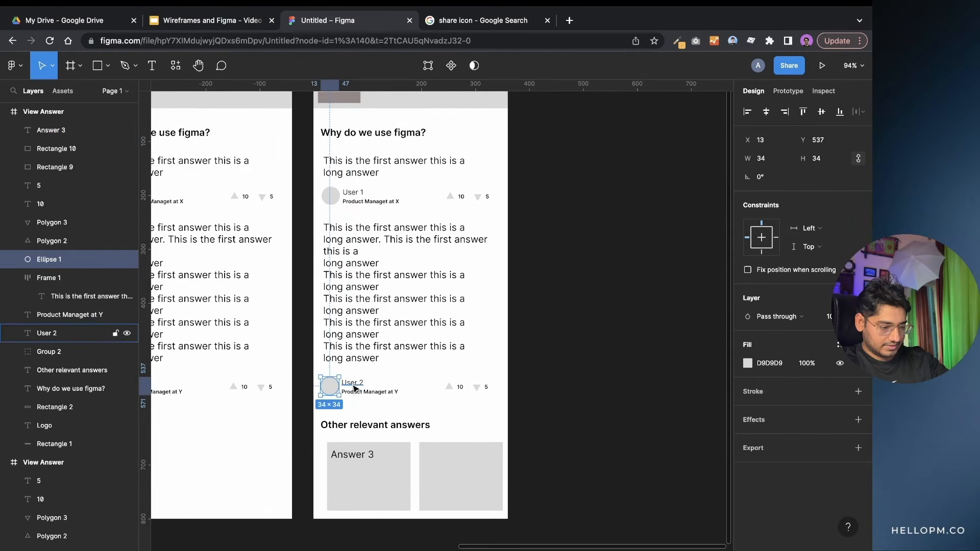
left_click(356, 387, "shift")
left_click(377, 393, "shift")
left_click_drag(378, 395, 387, 498, "alt")
left_click_drag(55, 285, 58, 122)
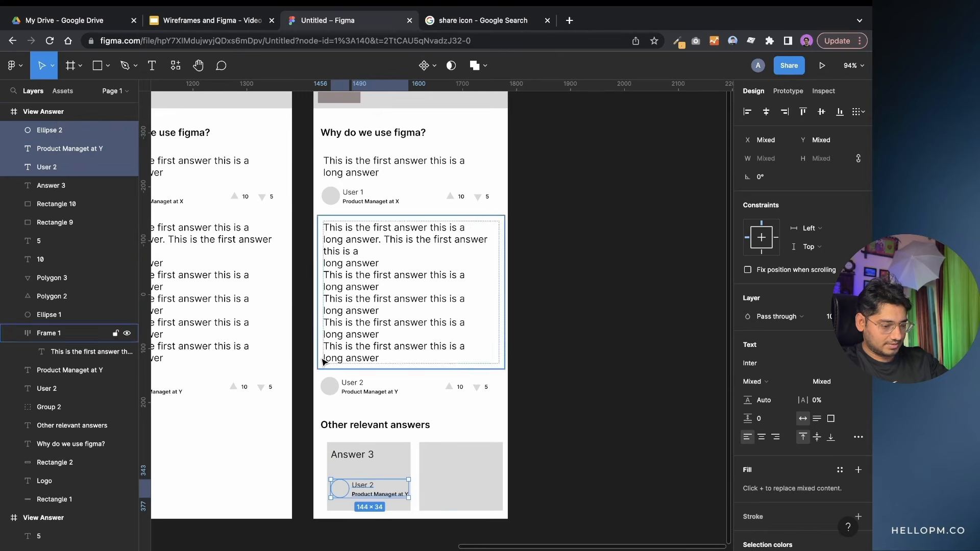
left_click(577, 466)
- Delete the empty grey rectangle beside the "Answer 3" card
left_click(472, 467)
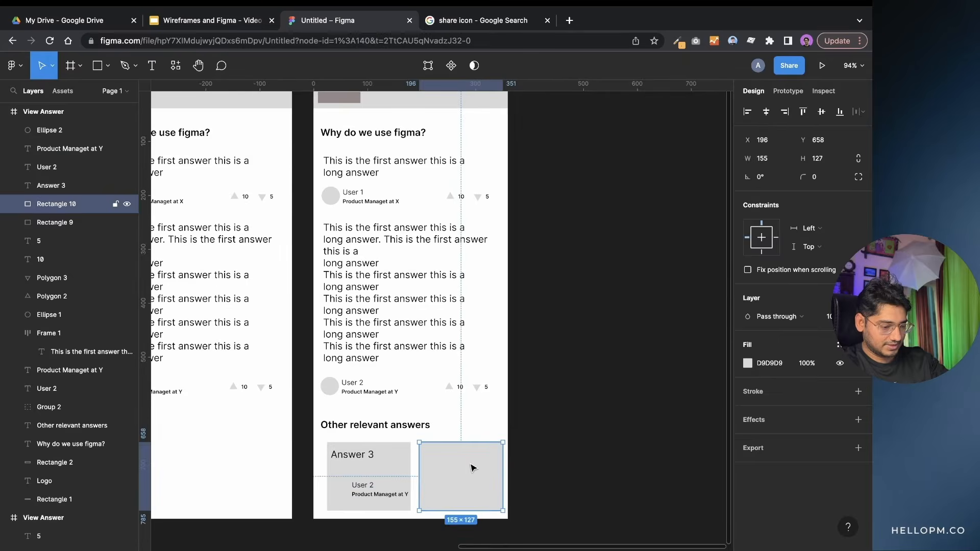
key("Delete")
left_click(343, 493)
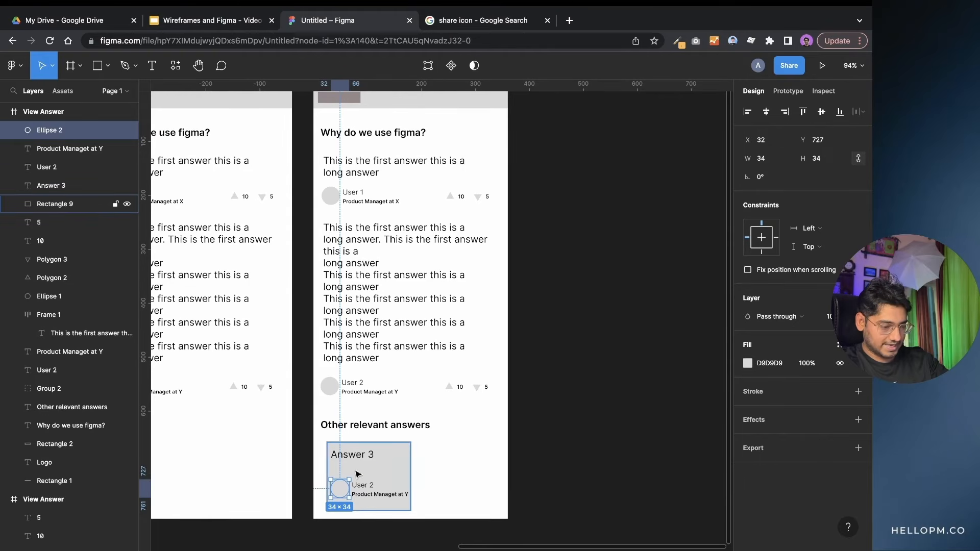
left_click(454, 451)
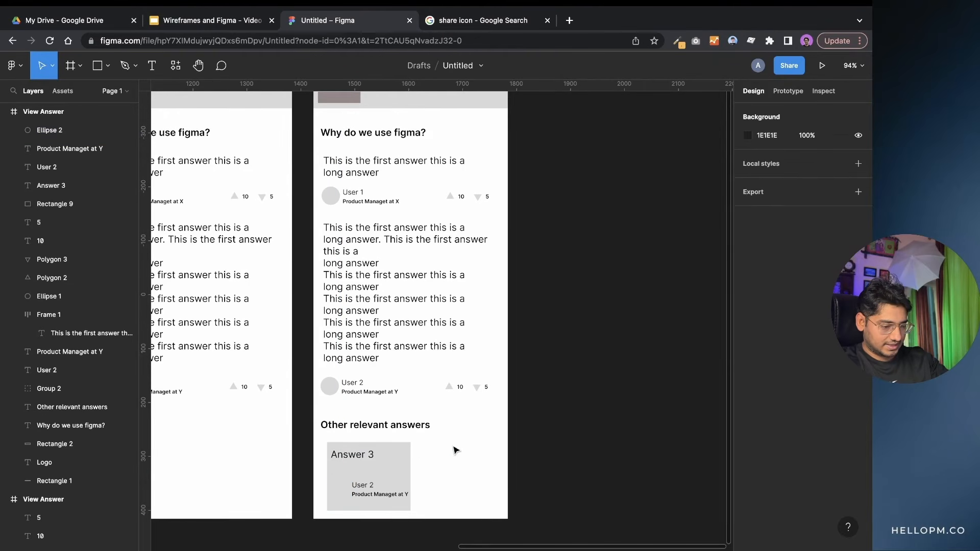
- Set the first answer card's fill to F8EFEF and duplicate the card with its texts into the space beside it
left_click(406, 453)
left_click(747, 363)
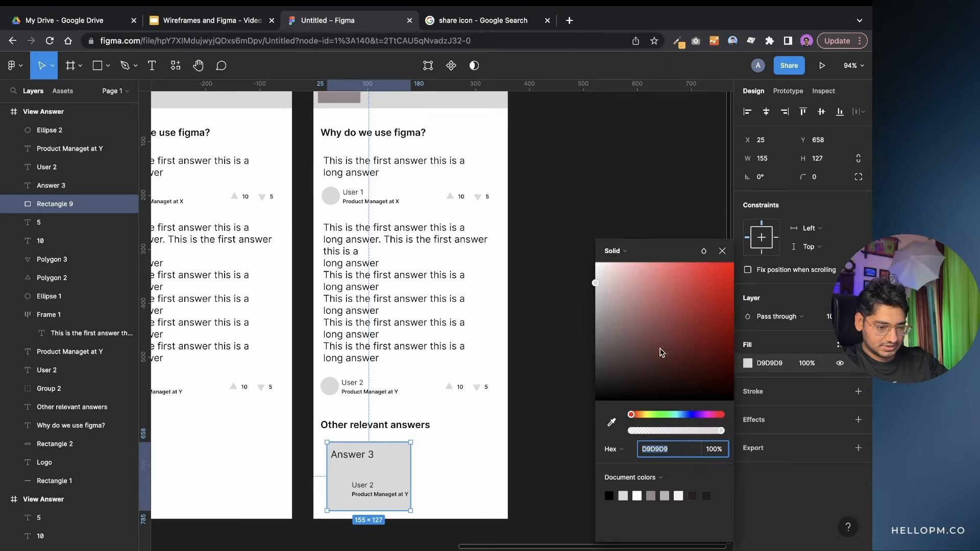
left_click_drag(599, 293, 600, 270)
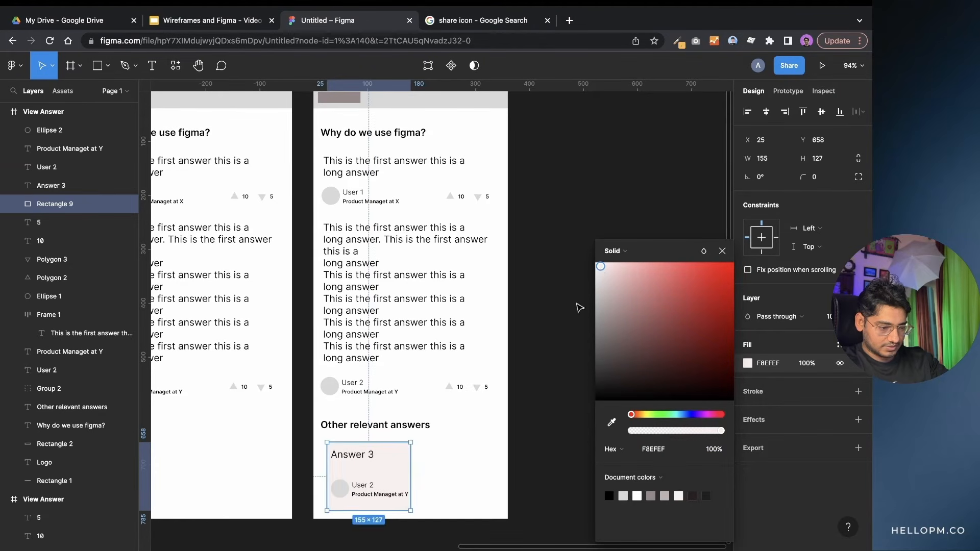
left_click(592, 281)
left_click_drag(422, 494, 468, 470)
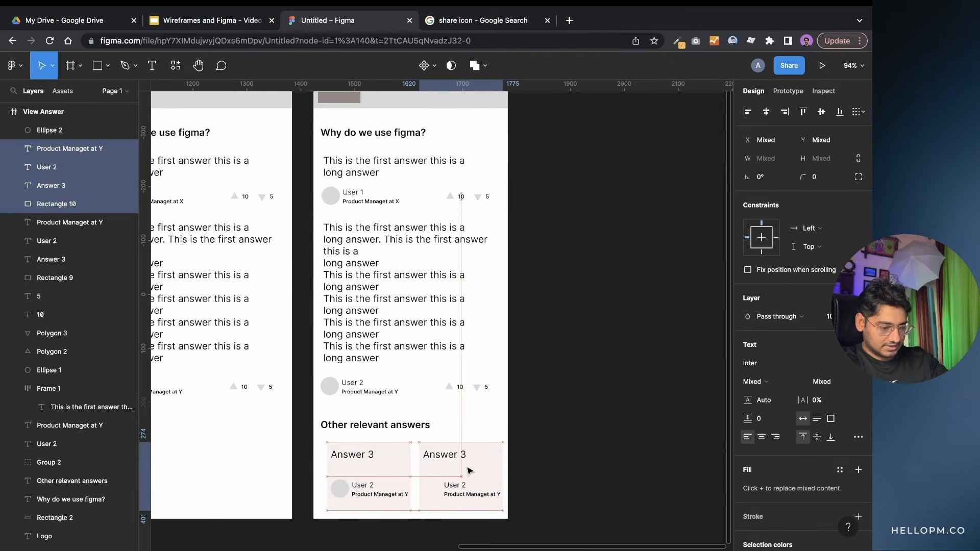
left_click(556, 469)
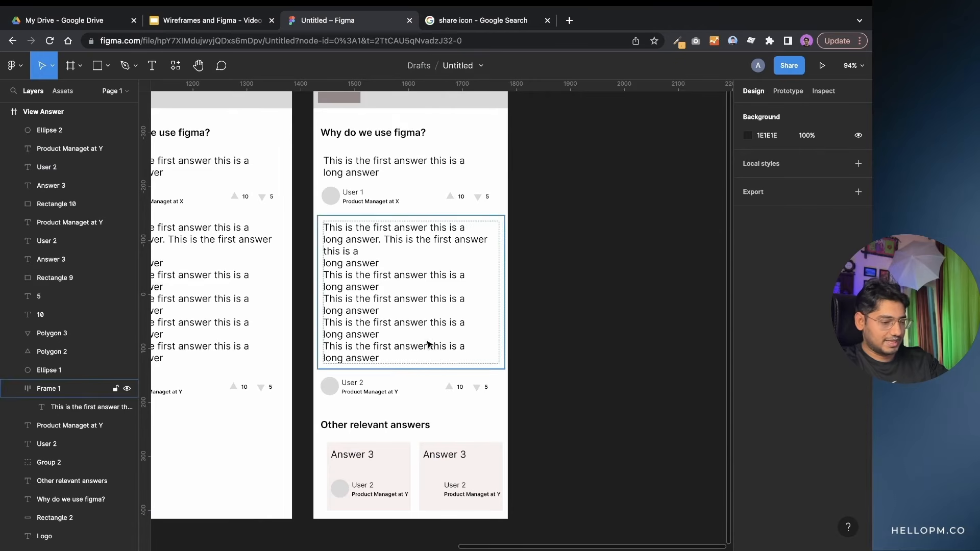
- Draw a horizontal arrow about 26 px long across the outer edge of the second answer card
left_click(109, 67)
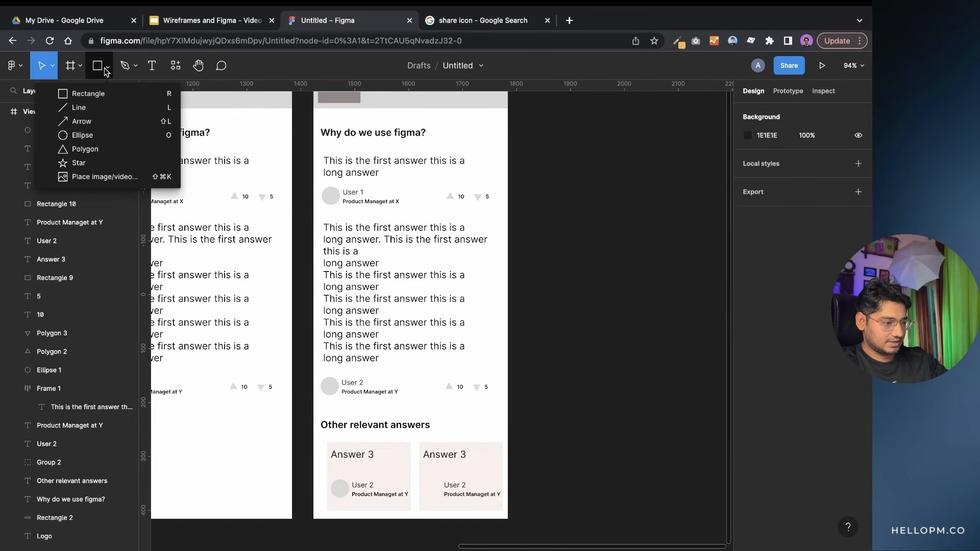
left_click(104, 122)
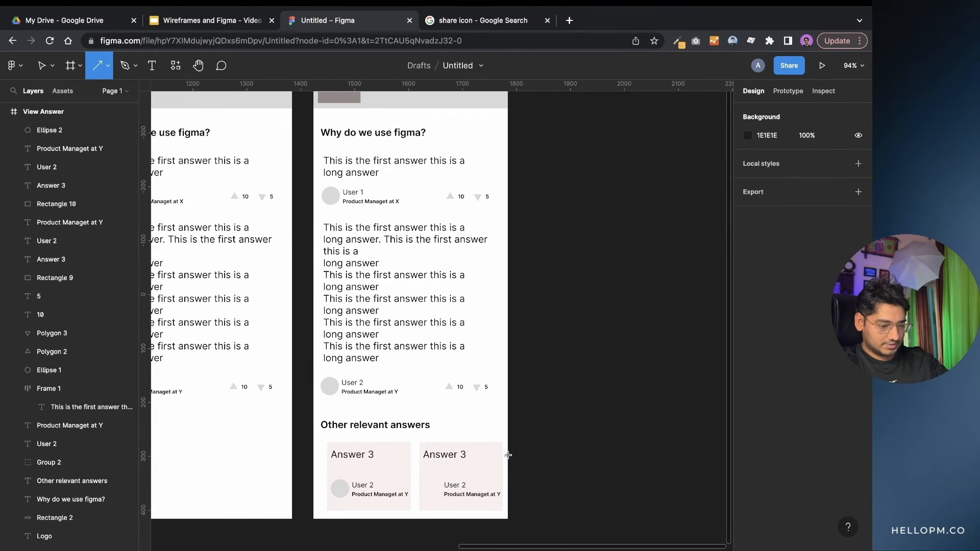
left_click_drag(503, 472, 494, 474)
left_click(524, 470)
- Set the arrow's rotation to 0° so it points outward from the second answer card
left_click(775, 178)
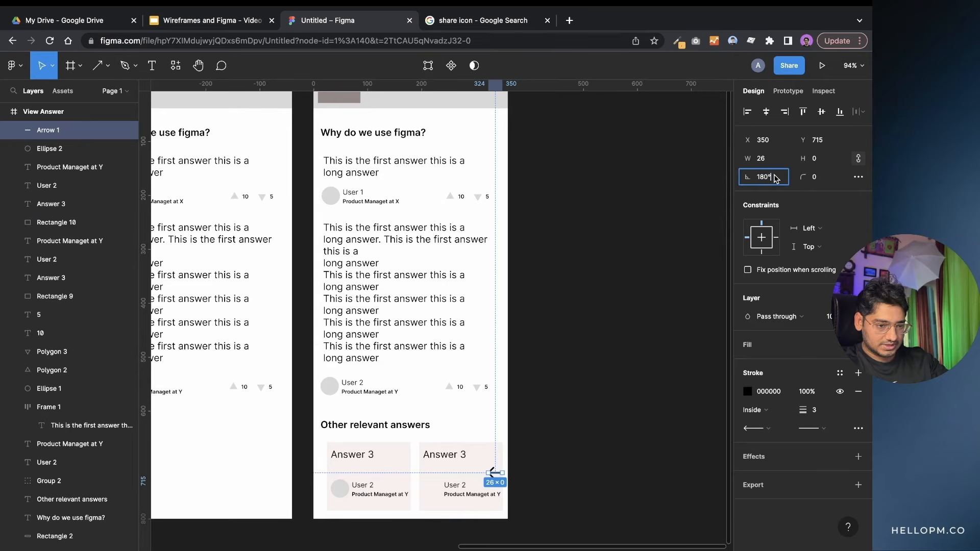
type("0")
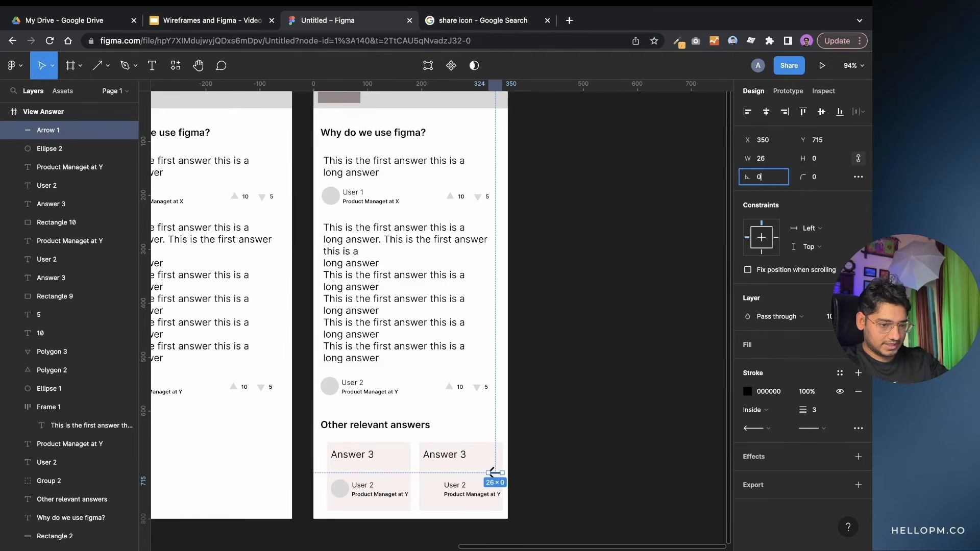
key("Return")
left_click(582, 394)
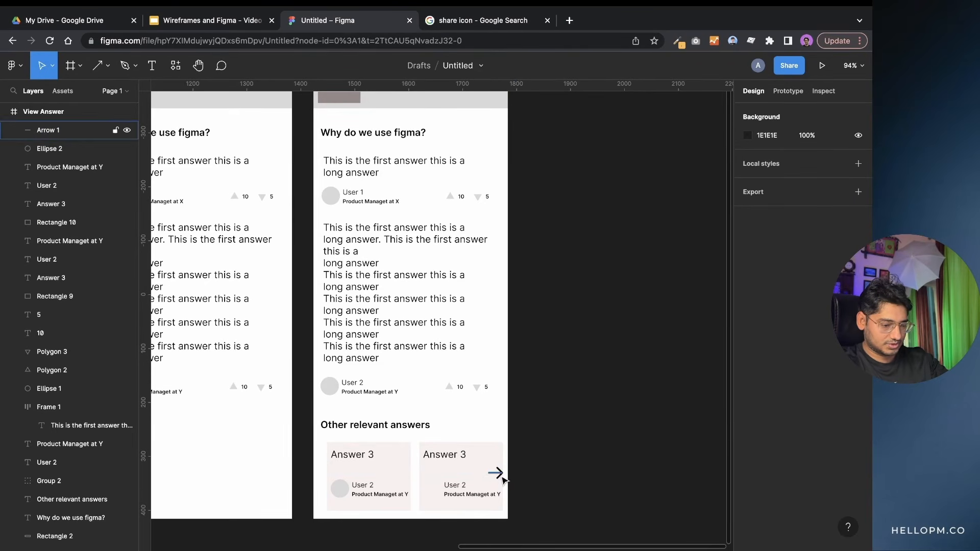
- Rename the frame containing the "Other relevant answers" section as "View Relevant answers"
scroll(569, 446, "right", 5)
scroll(570, 446, "up", 2)
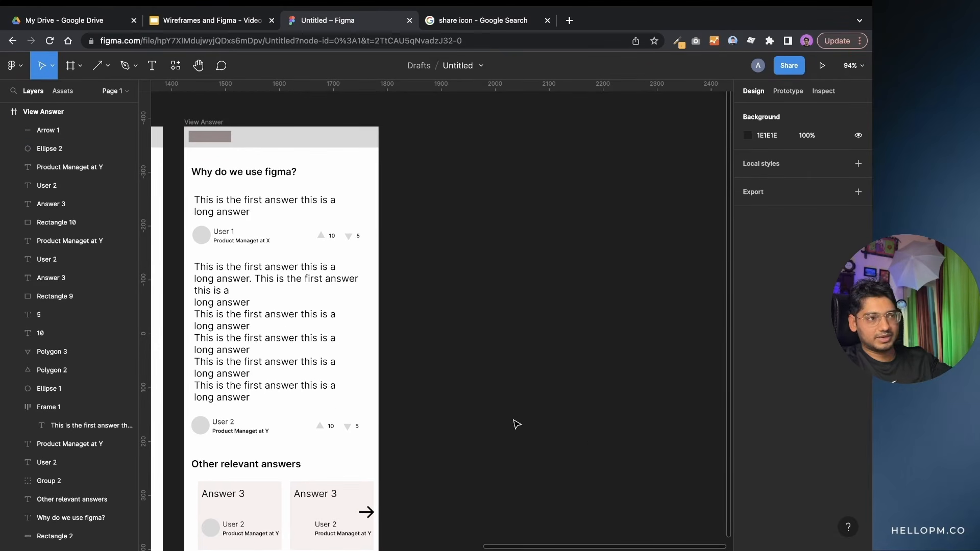
scroll(416, 378, "up", 2)
scroll(416, 379, "down", 4)
scroll(416, 378, "left", 3)
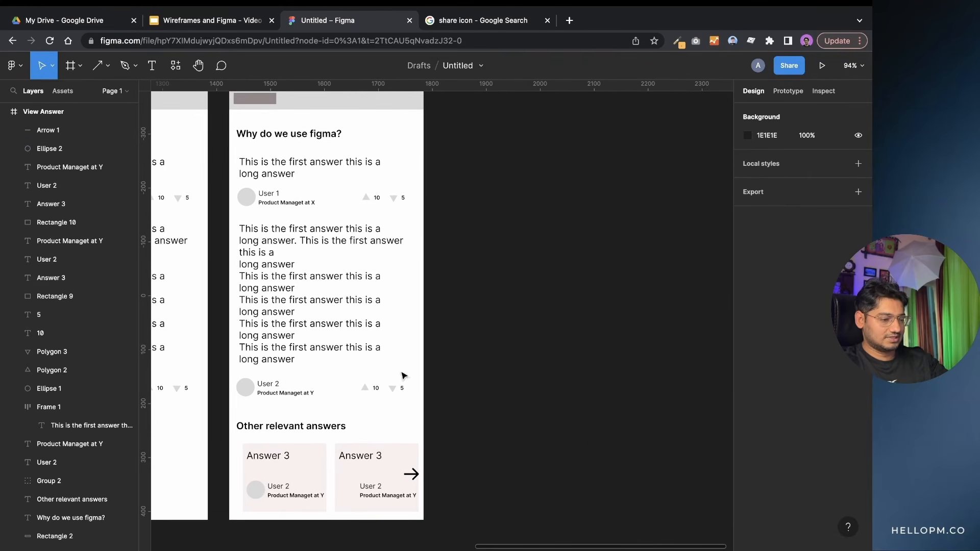
scroll(512, 262, "right", 3)
scroll(512, 262, "up", 2)
left_click(175, 148)
left_click(175, 145)
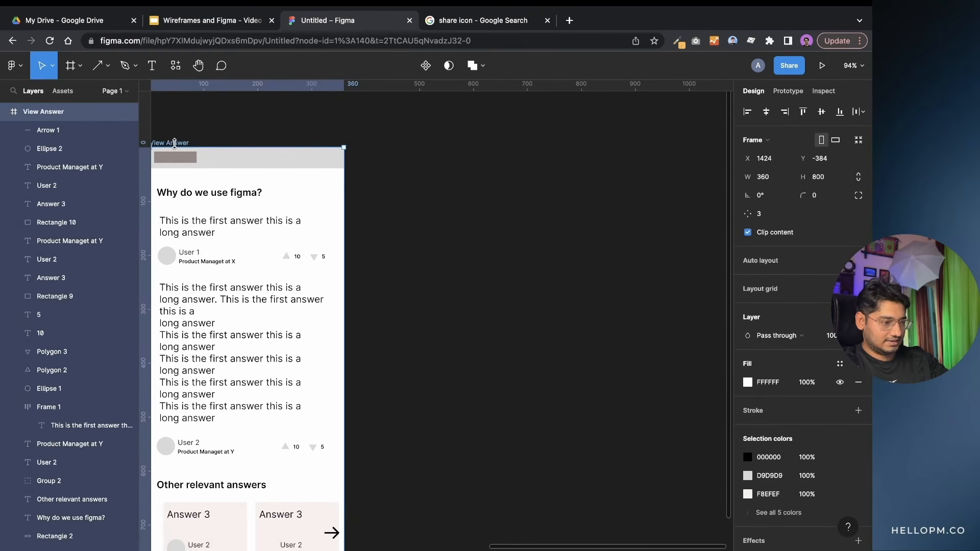
double_click(174, 144)
type("V")
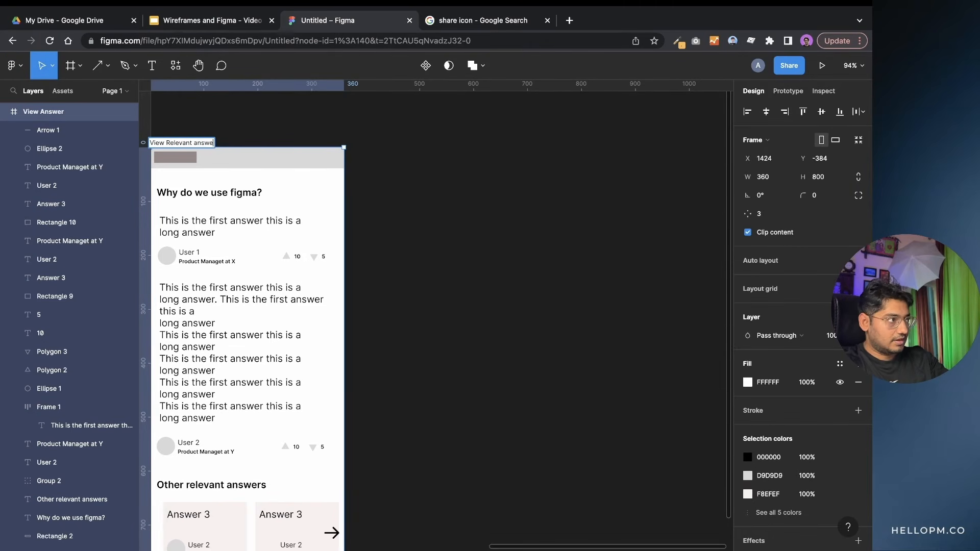
left_click(444, 228)
- Check the list of important user functionalities in the Wireframes and Figma presentation, and return to the Figma file
scroll(443, 226, "right", 5)
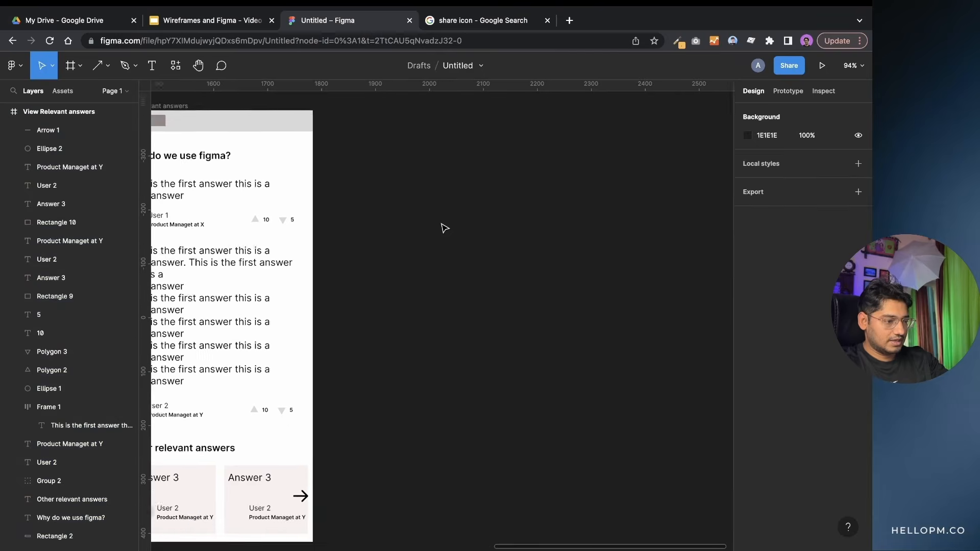
left_click(193, 24)
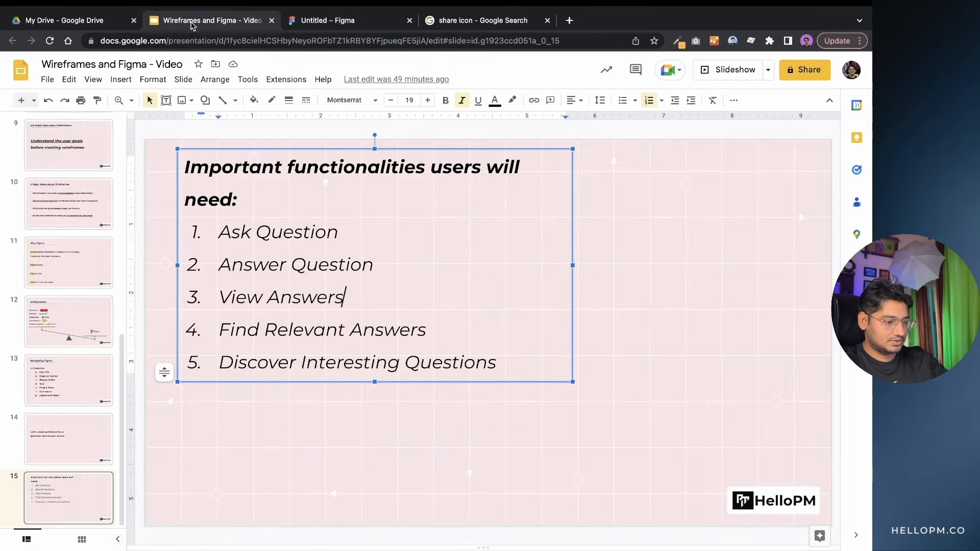
left_click(327, 21)
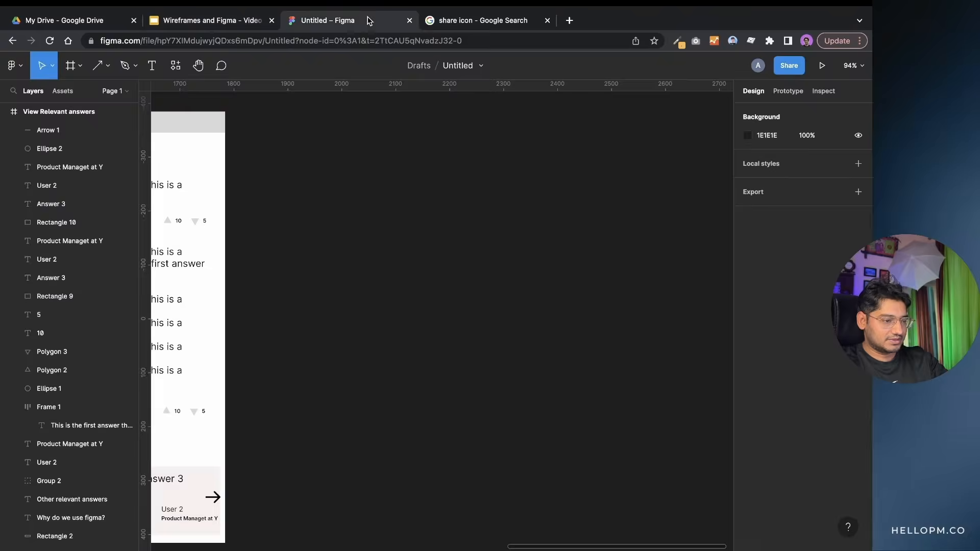
- Duplicate the View Relevant answers frame
scroll(451, 231, "right", 2)
scroll(451, 231, "up", 2)
scroll(452, 230, "left", 5)
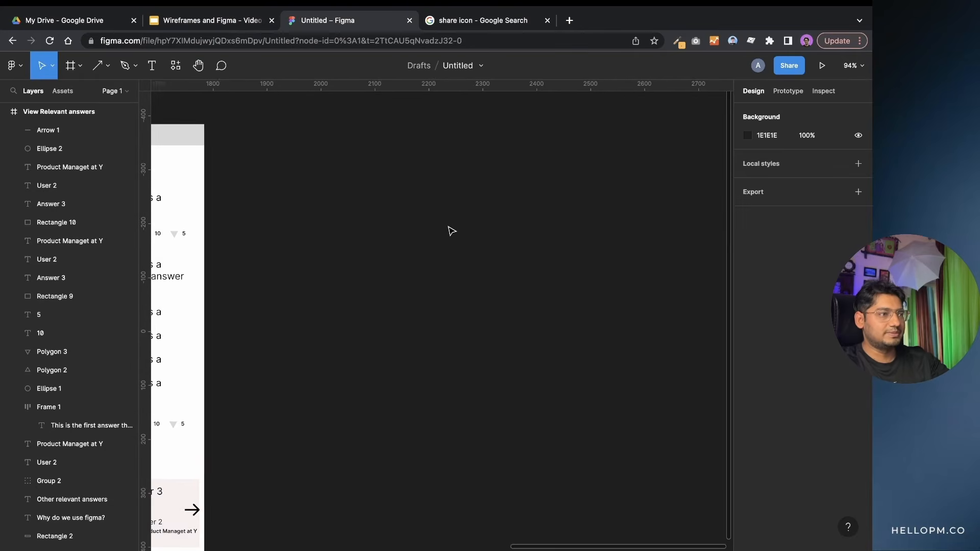
scroll(452, 231, "left", 3)
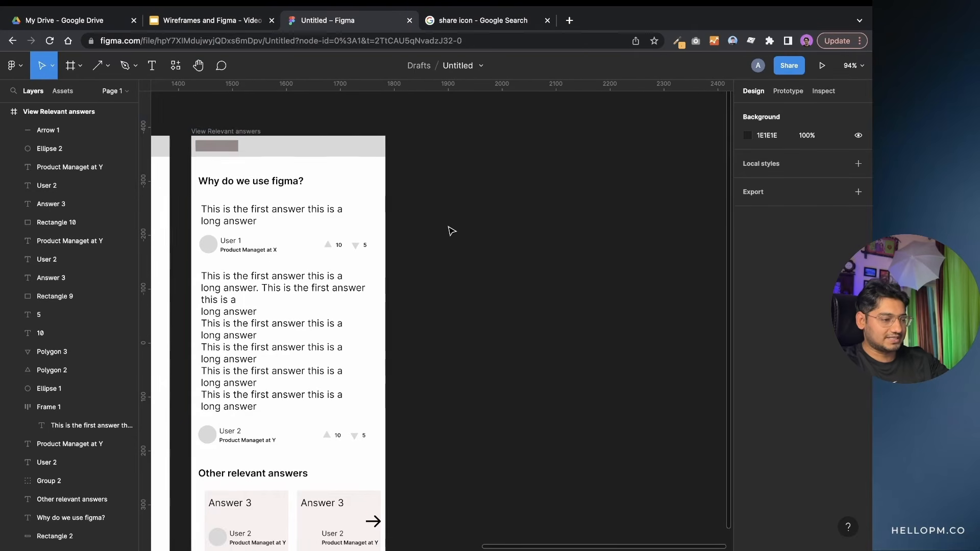
left_click(243, 131)
key("ctrl+d")
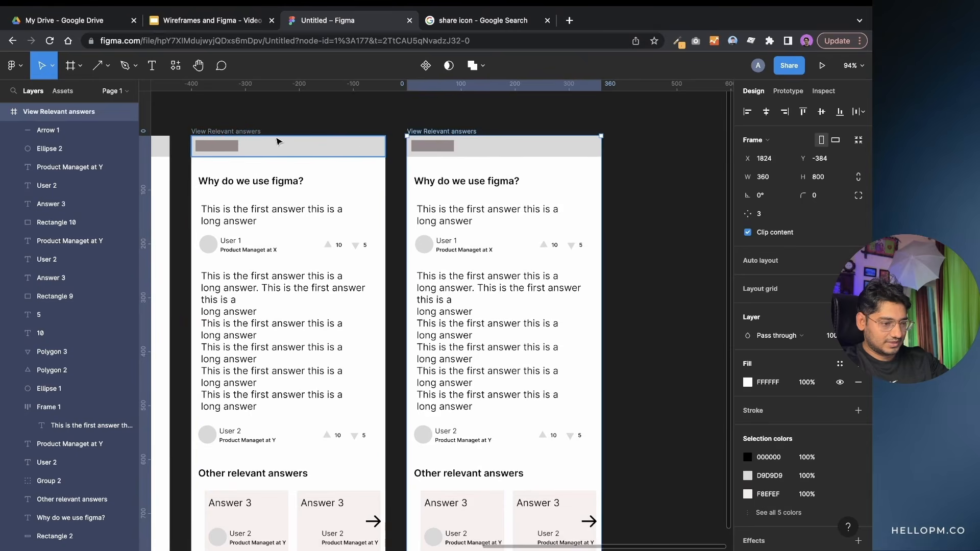
- Delete the heading, answers, user details, votes, cards and arrow from the duplicated frame, keeping only the header bar and logo
scroll(383, 145, "right", 4)
scroll(383, 145, "down", 2)
left_click(382, 142)
left_click_drag(338, 126, 462, 488)
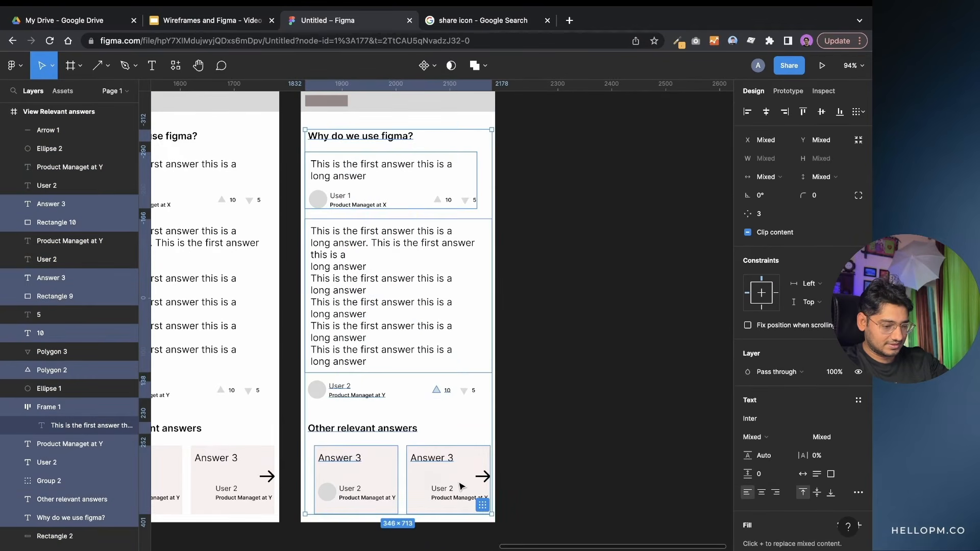
key("Delete")
left_click_drag(308, 337, 487, 513)
key("Delete")
left_click_drag(443, 365, 491, 482)
key("Delete")
- Add the text "Trending" to the emptied frame and place it just below the header bar, aligned near the logo
scroll(406, 367, "left", 3)
scroll(407, 367, "up", 2)
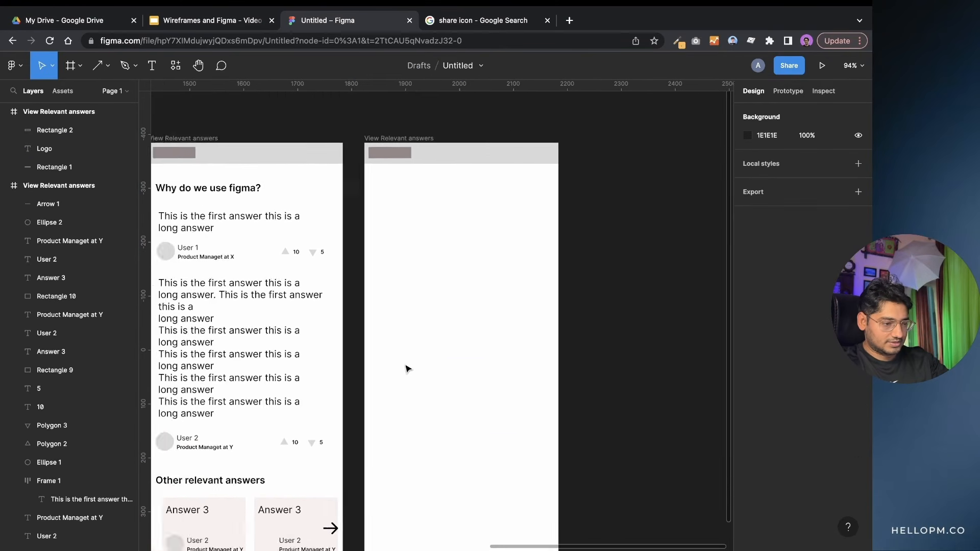
left_click(152, 70)
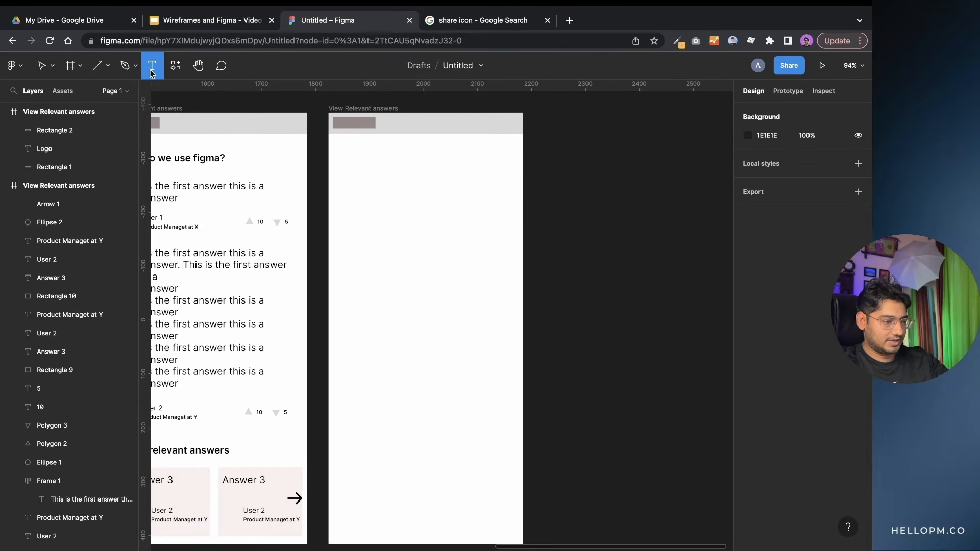
left_click(380, 169)
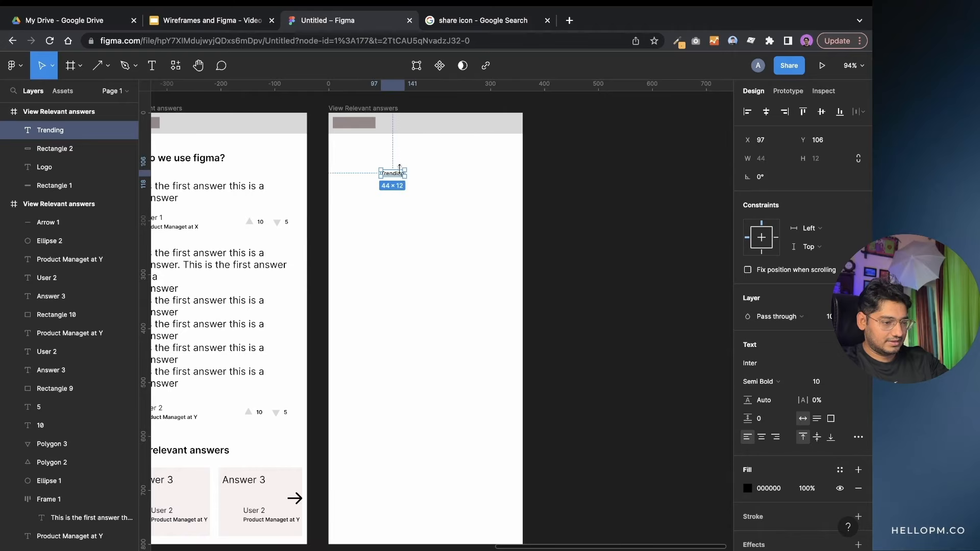
left_click_drag(396, 174, 352, 147)
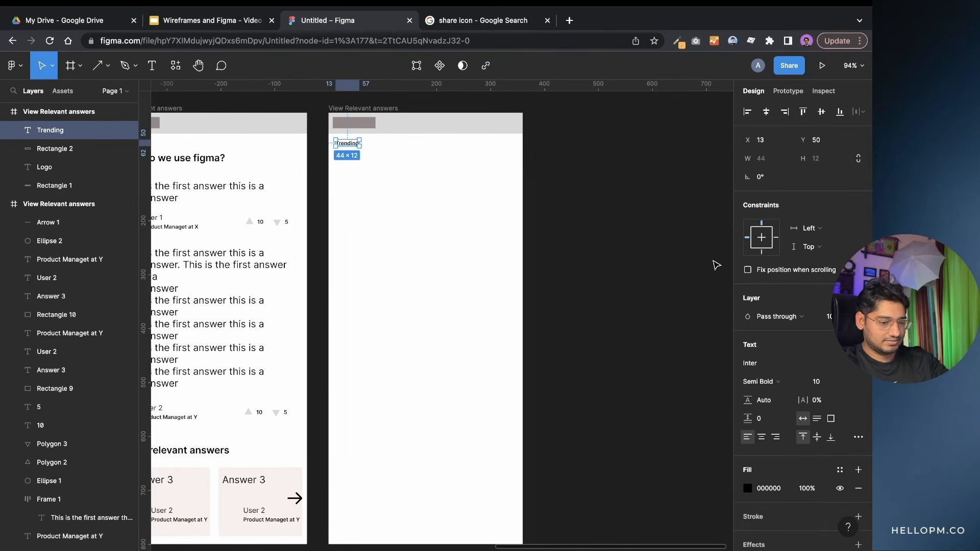
- Set the "Trending" heading's font size to 16
left_click(817, 382)
type("15")
key("Return")
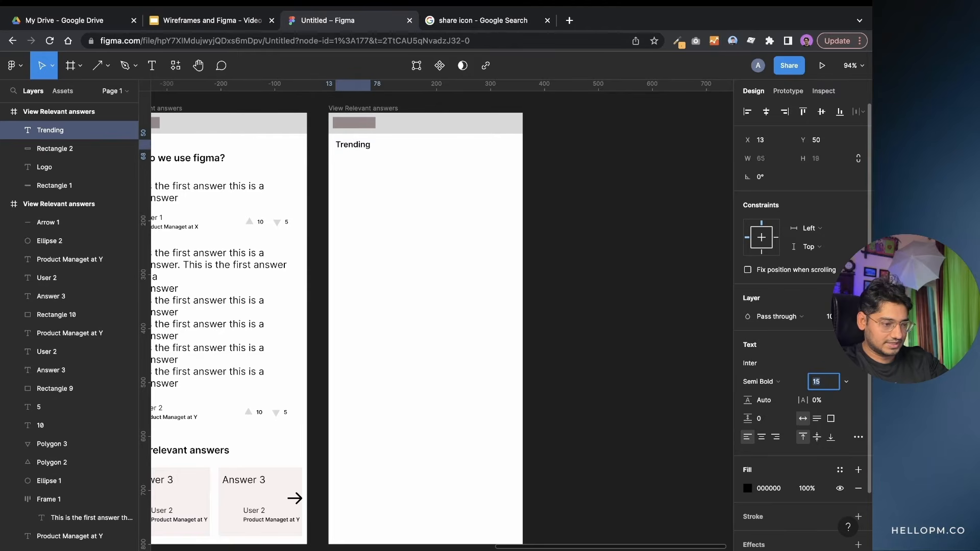
left_click(683, 340)
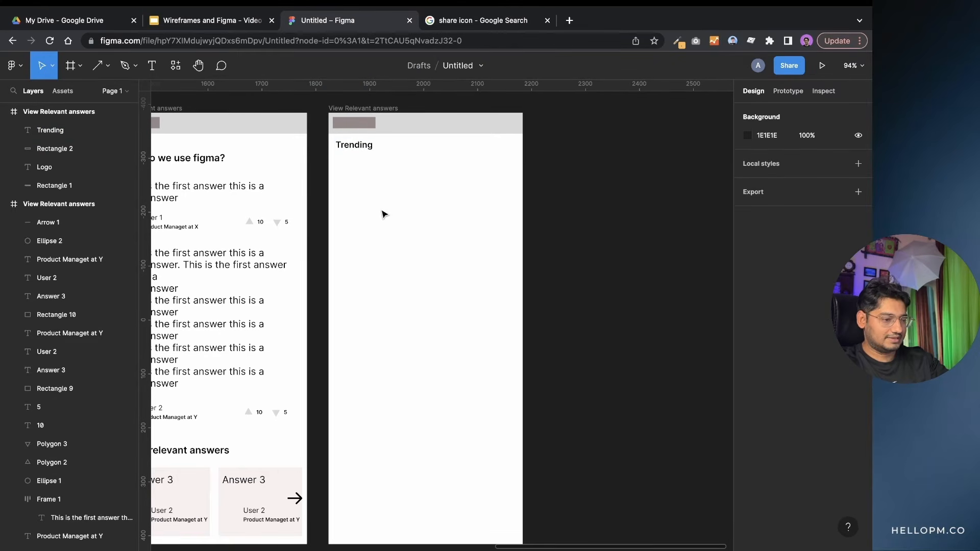
- Duplicate the "Trending" heading directly below itself and change the copy's text to "Who is winning the hockey world cup?"
left_click(371, 151)
left_click_drag(368, 149, 367, 171, "alt")
double_click(366, 170)
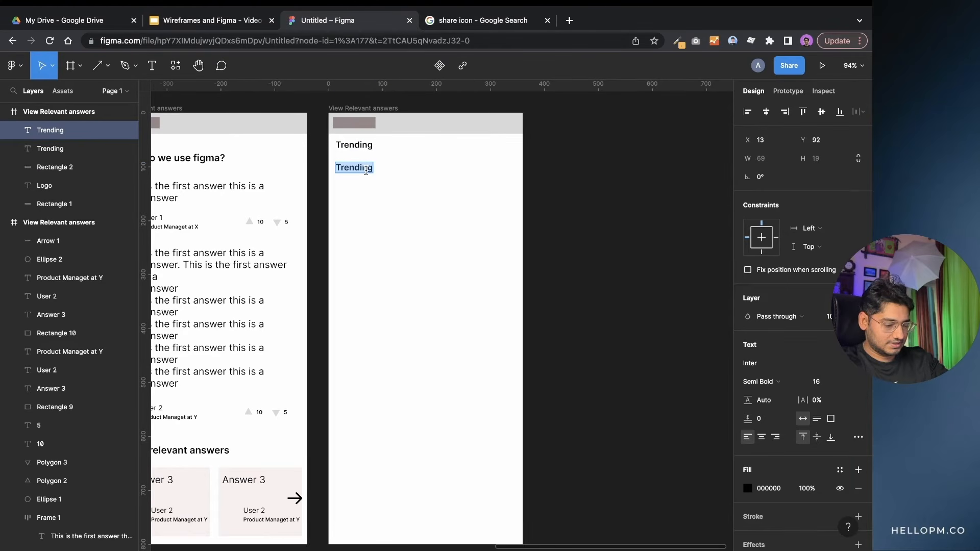
type("Wh")
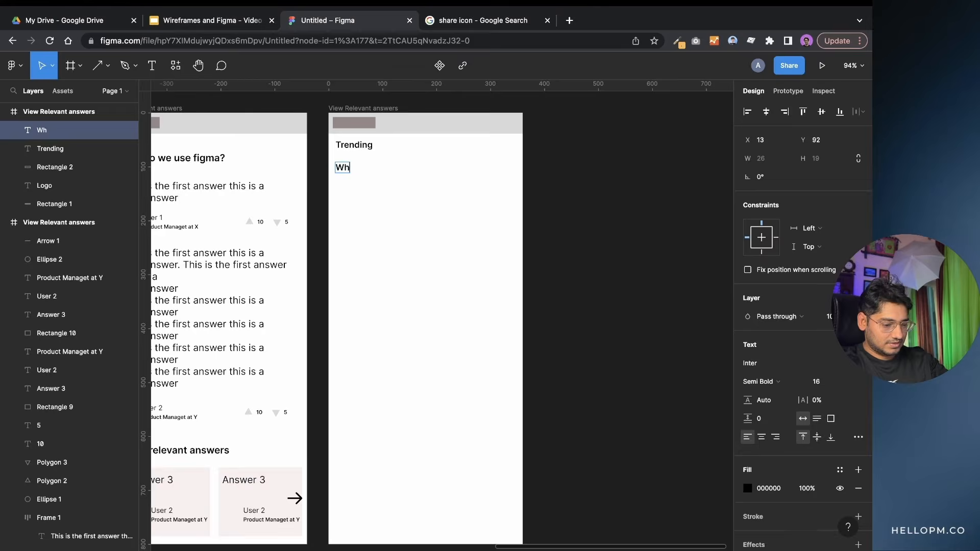
type("o is winni")
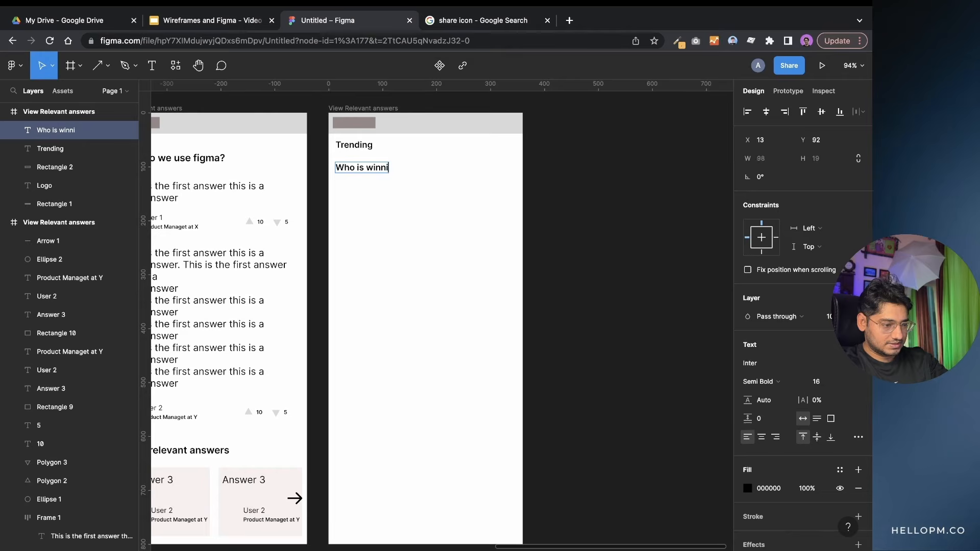
type("ng the hocket wo")
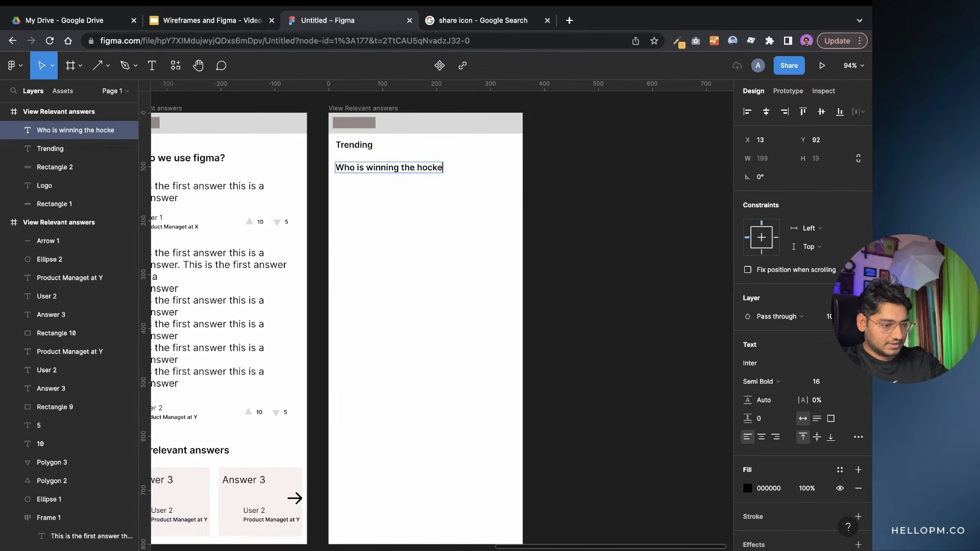
key("BackSpace")
key("BackSpace")
key("BackSpace")
type("y world cup?")
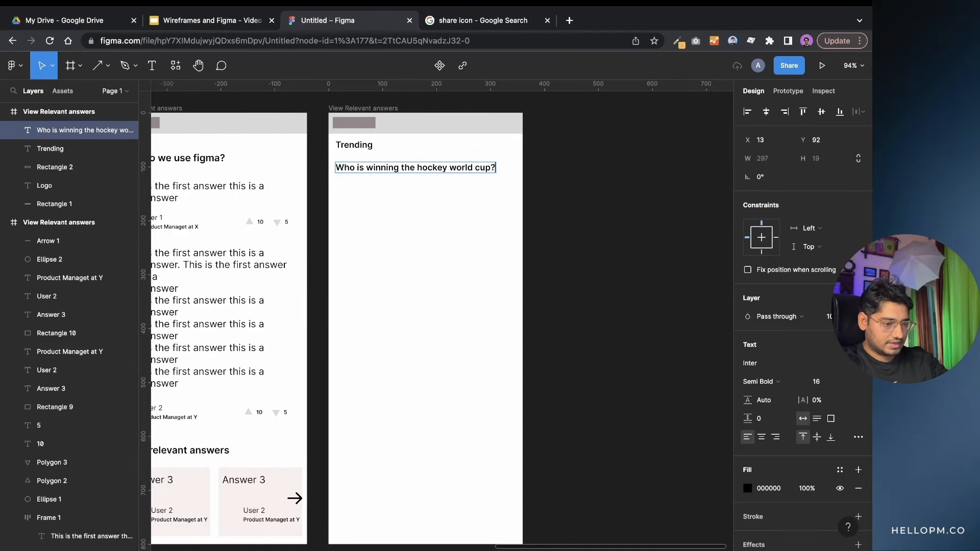
key("Escape")
left_click(404, 191)
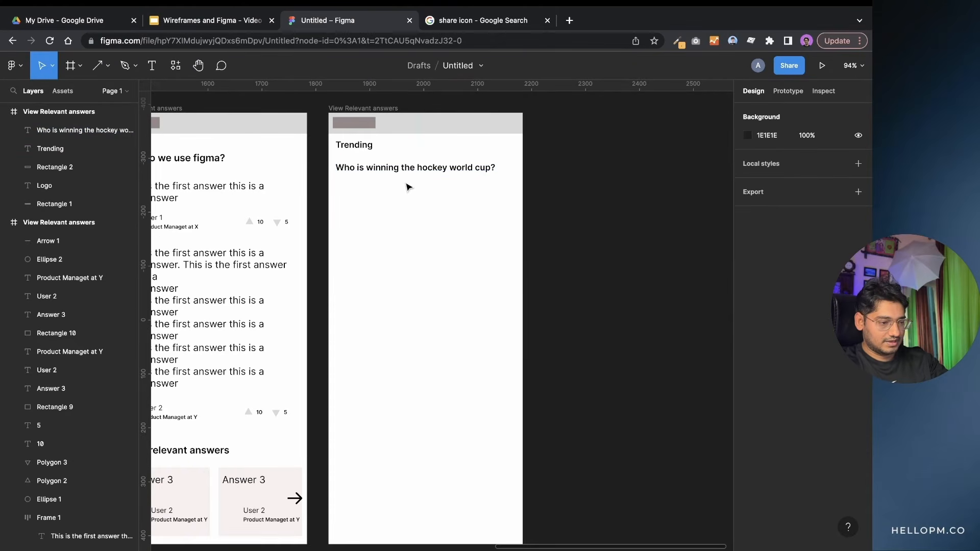
- Duplicate the question text, change the copy to "10 answers", and place it close beneath the question
left_click(409, 173)
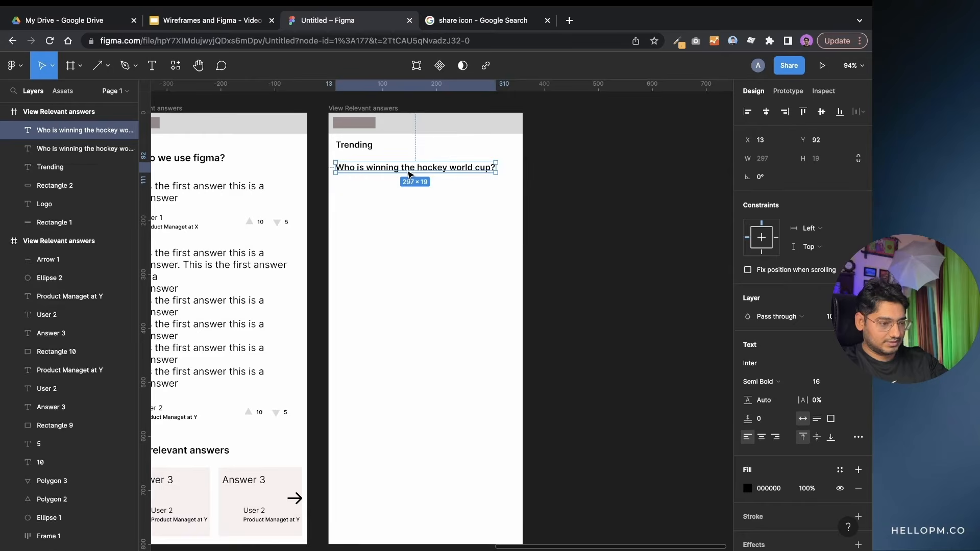
left_click_drag(410, 174, 406, 190, "alt")
double_click(407, 190)
type("1")
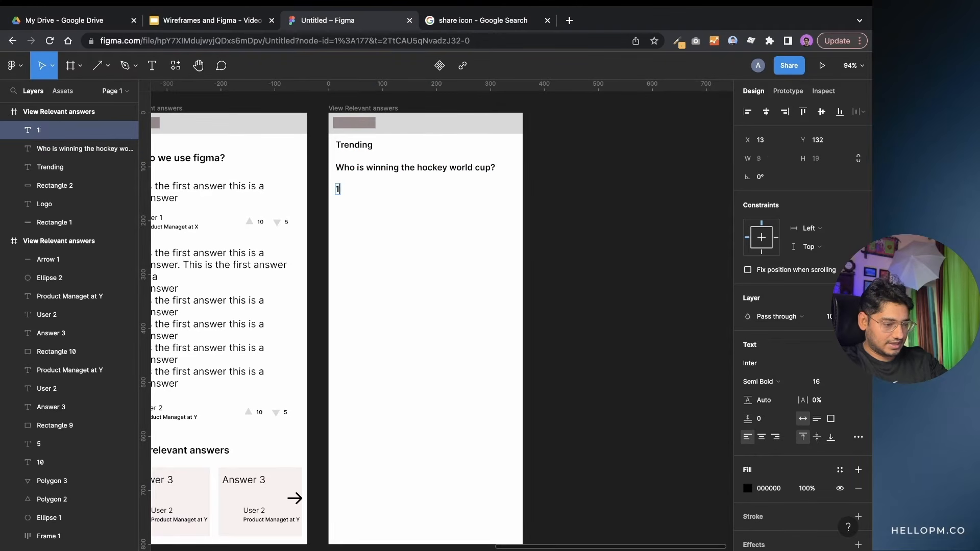
type("0 answers")
key("Escape")
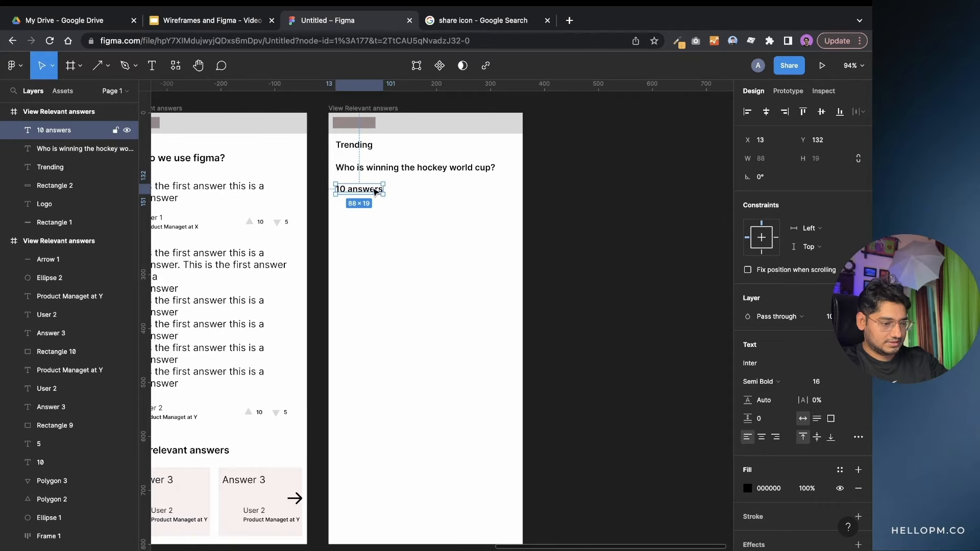
mouse_move(375, 189)
left_mouse_down()
mouse_move(427, 184)
mouse_move(376, 183)
left_mouse_up()
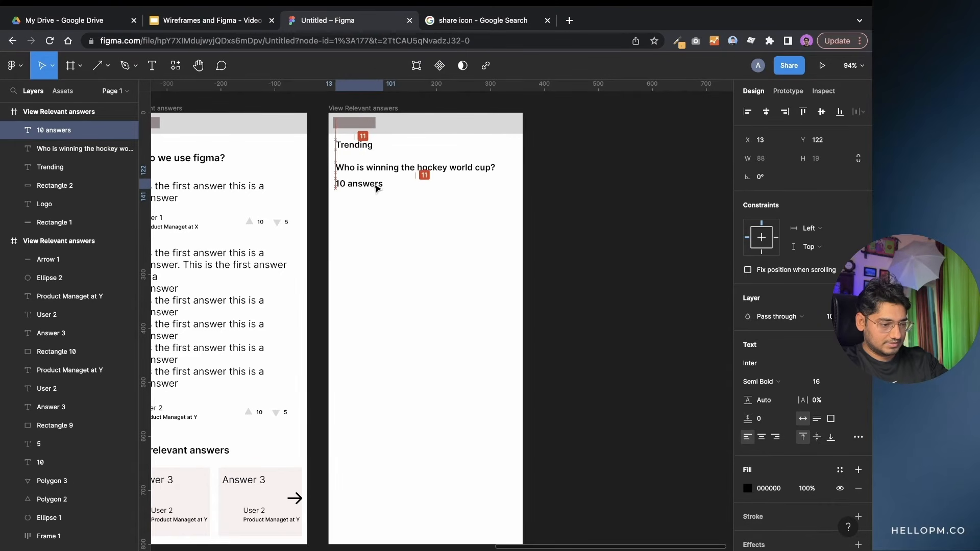
- Draw a small grey rectangle about 62 × 17 level with "10 answers", ending under the question's right end
left_click(376, 212)
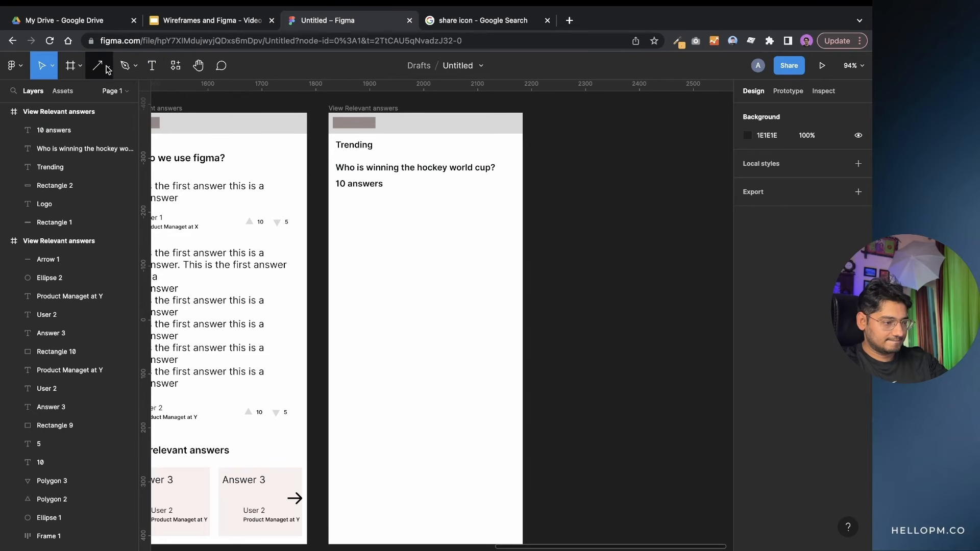
left_click(109, 93)
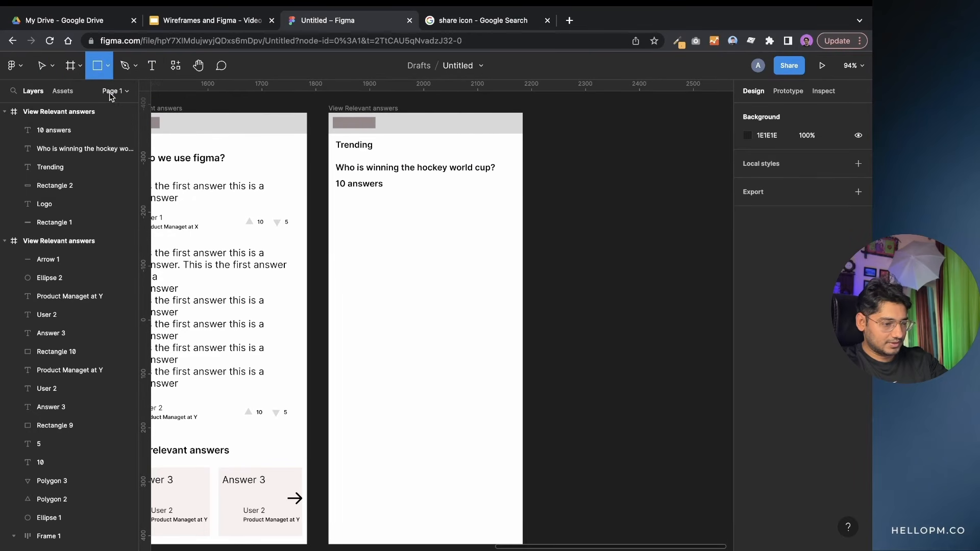
mouse_move(458, 179)
left_mouse_down()
mouse_move(491, 193)
mouse_move(487, 187)
left_mouse_up()
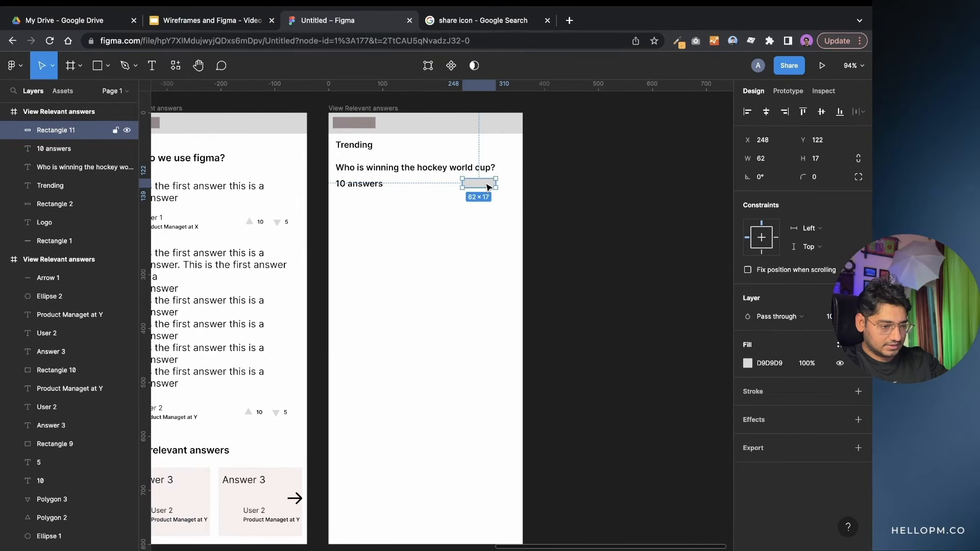
- Duplicate the "10 answers" text, change the copy to "Explore", and set its font size to 11
left_click(380, 186)
left_click_drag(377, 187, 396, 241)
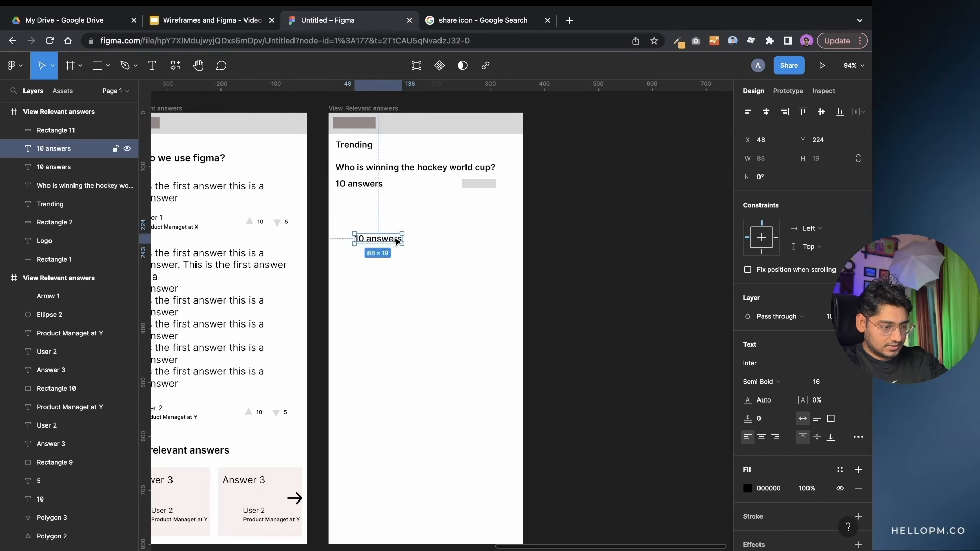
key("Return")
type("Explore")
key("super+a")
left_click(816, 382)
type("11")
key("Return")
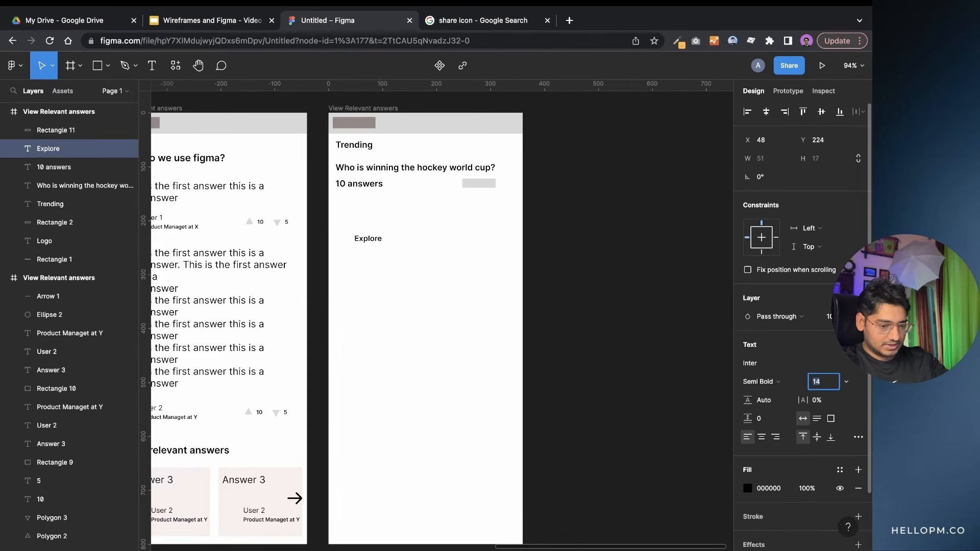
key("Escape")
- Place the "Explore" label on the small grey rectangle and bring its layer above the rectangle
left_click_drag(366, 238, 480, 184)
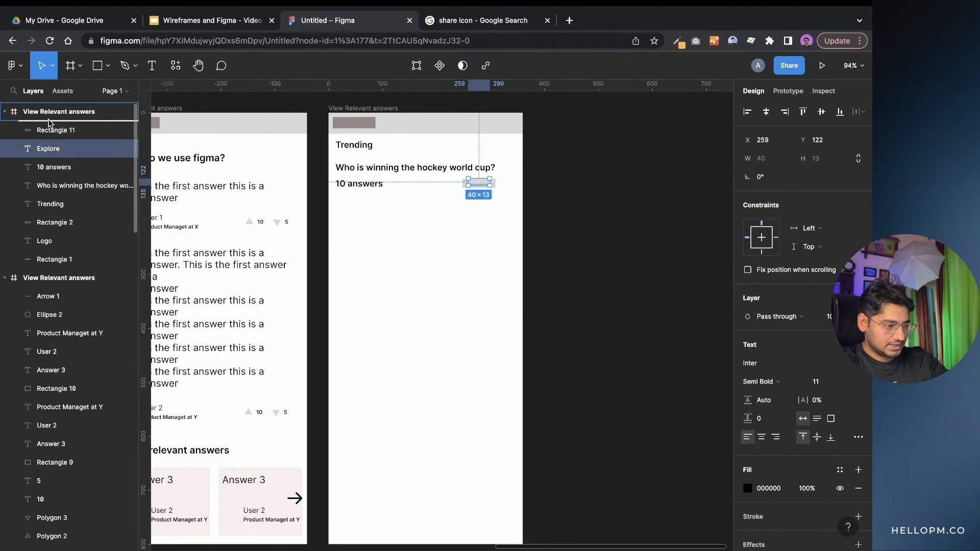
left_click_drag(49, 122, 50, 123)
left_click(406, 265)
left_click(480, 188)
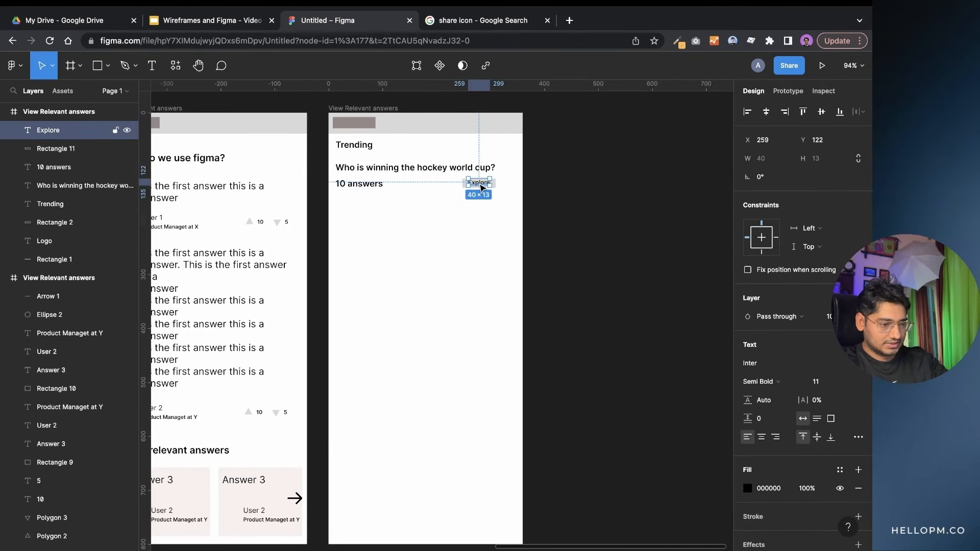
left_click(377, 233)
- Change the "10 answers" text to a lighter font weight
left_click(352, 188)
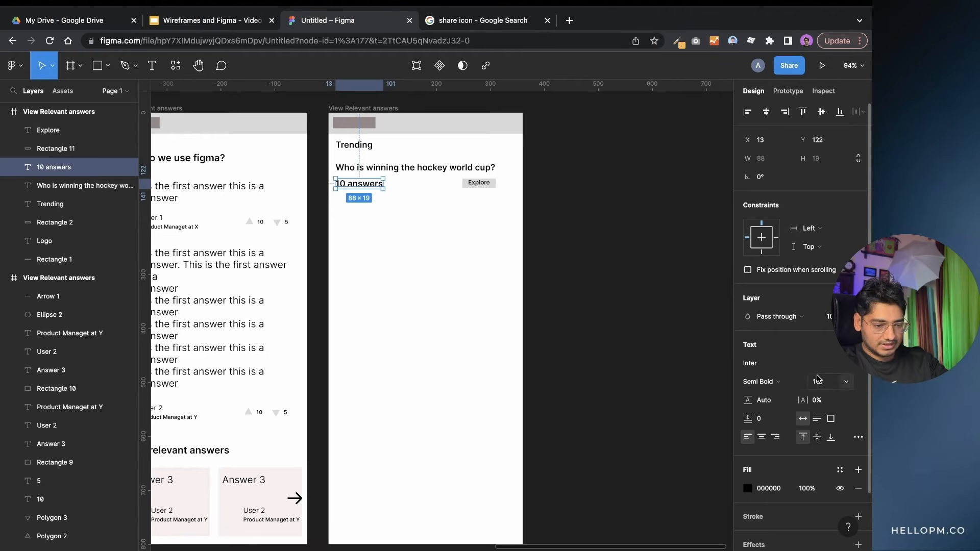
left_click(760, 389)
left_click(765, 353)
- Duplicate the question, its "10 answers" line and Explore button twice, stacking the copies below the first entry
left_click(439, 299)
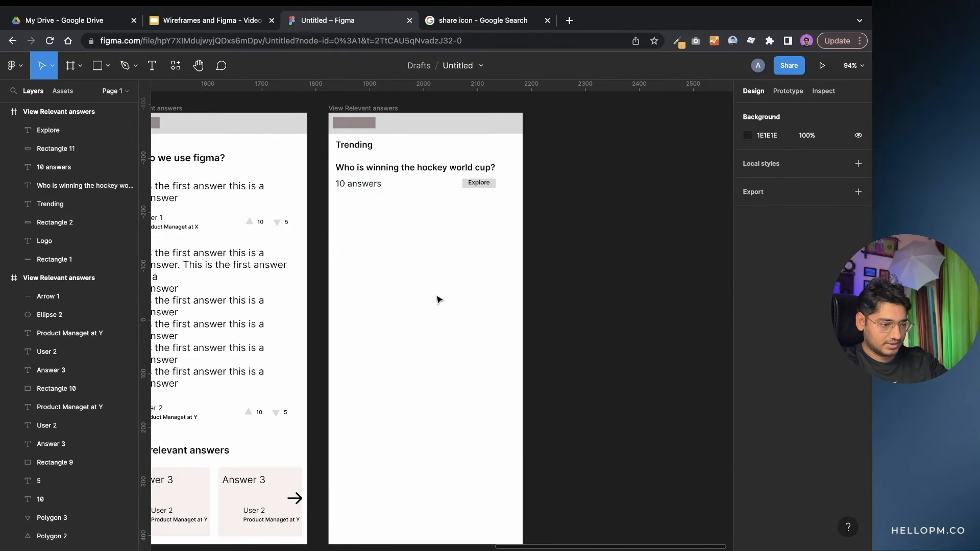
left_click_drag(346, 208, 487, 245)
left_click(455, 308)
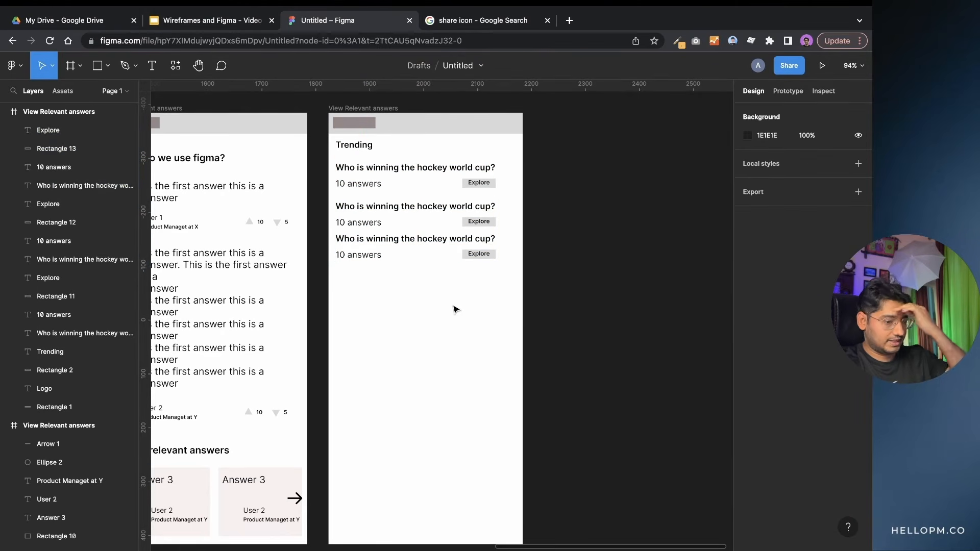
- Duplicate the first "Explore" label to the far end of the Trending heading line and change its text to "View All"
left_click(478, 185)
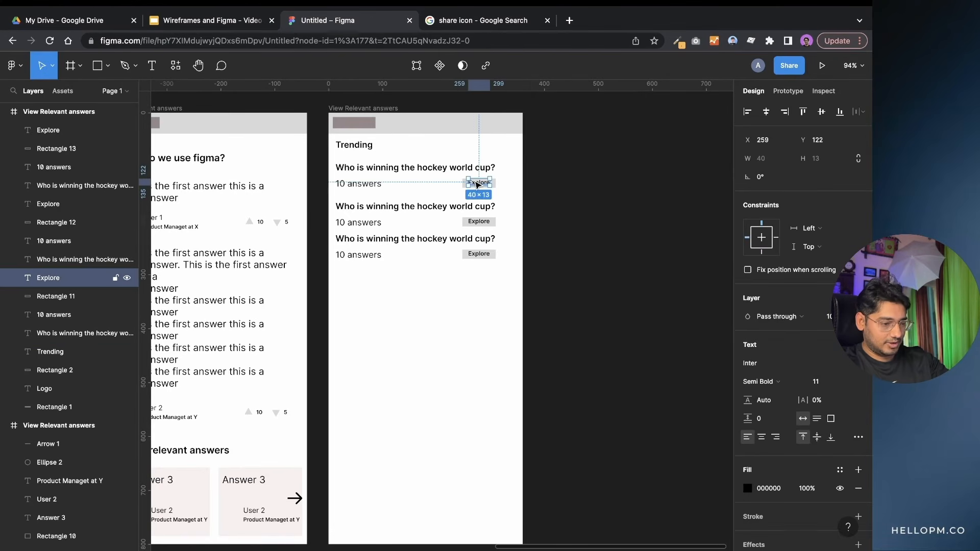
left_click_drag(478, 185, 500, 145)
double_click(500, 146)
type("View All")
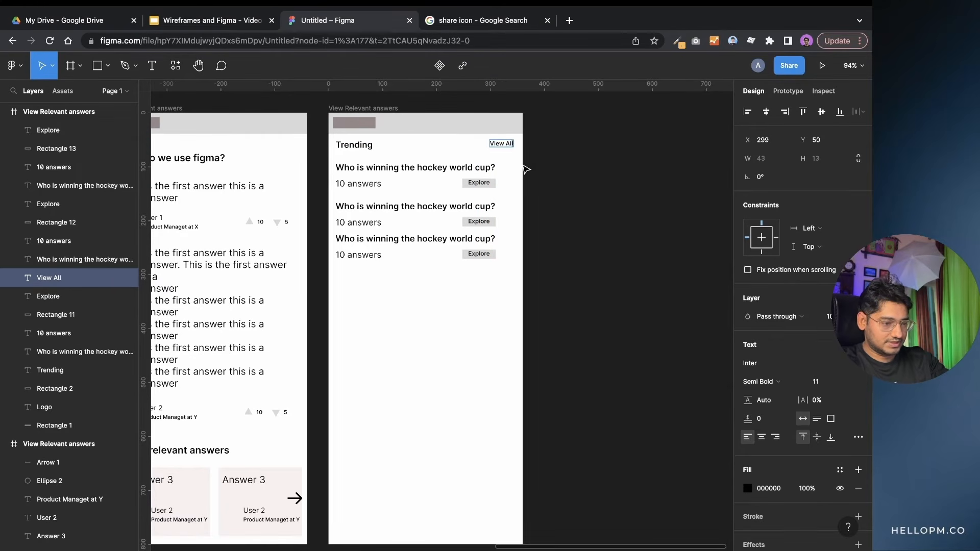
key("Escape")
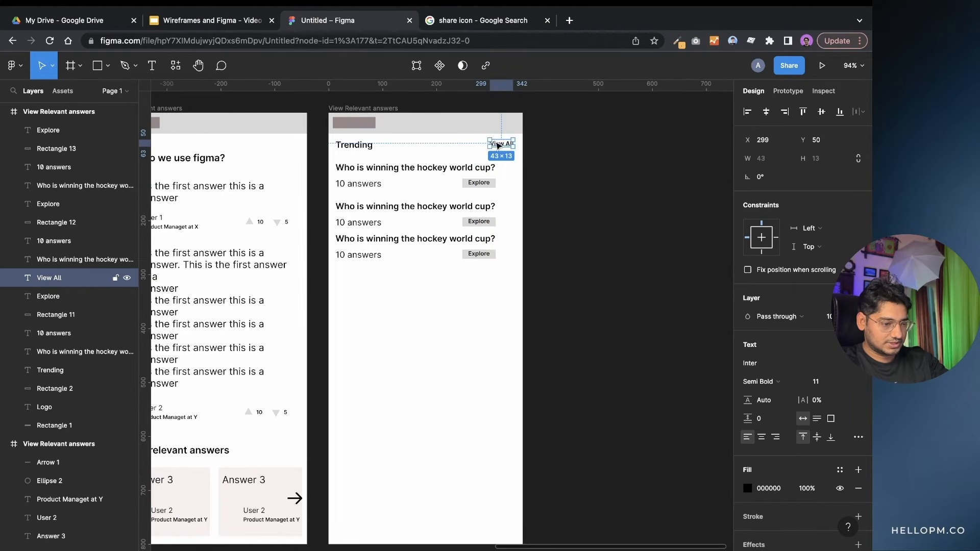
left_click(470, 320)
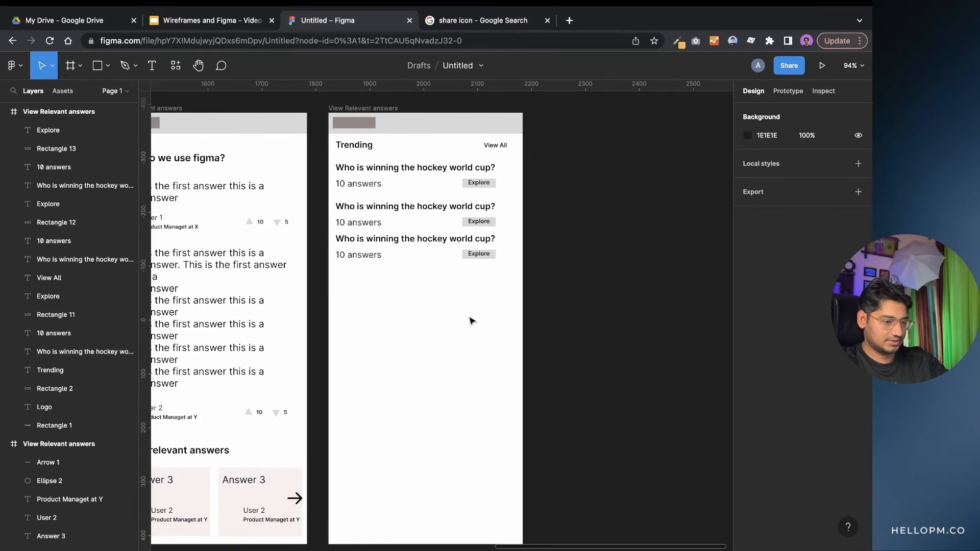
- Duplicate the "Trending" heading below the third question and change the copy's text to "Trending Topics"
left_click(359, 146)
key("ctrl+d")
left_click_drag(359, 145, 359, 284)
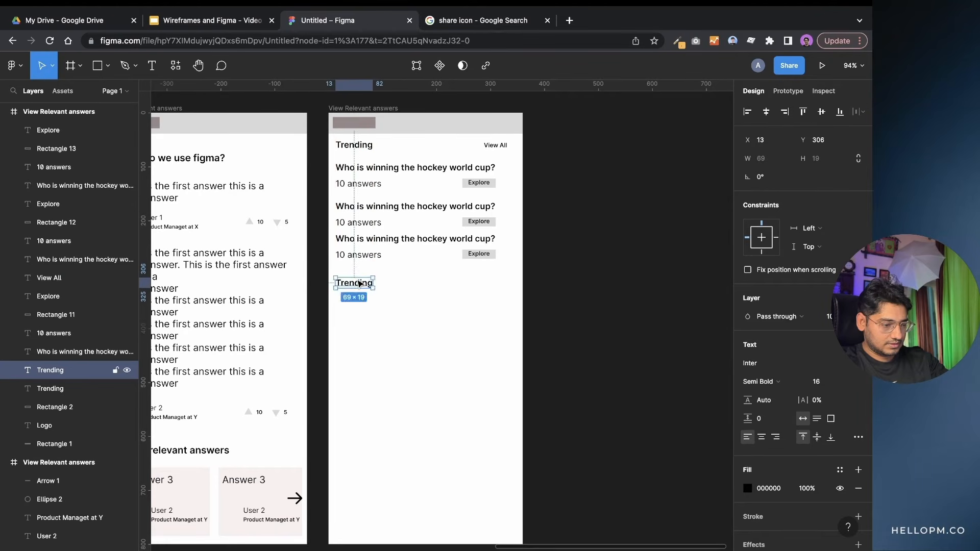
double_click(359, 282)
type("Trend")
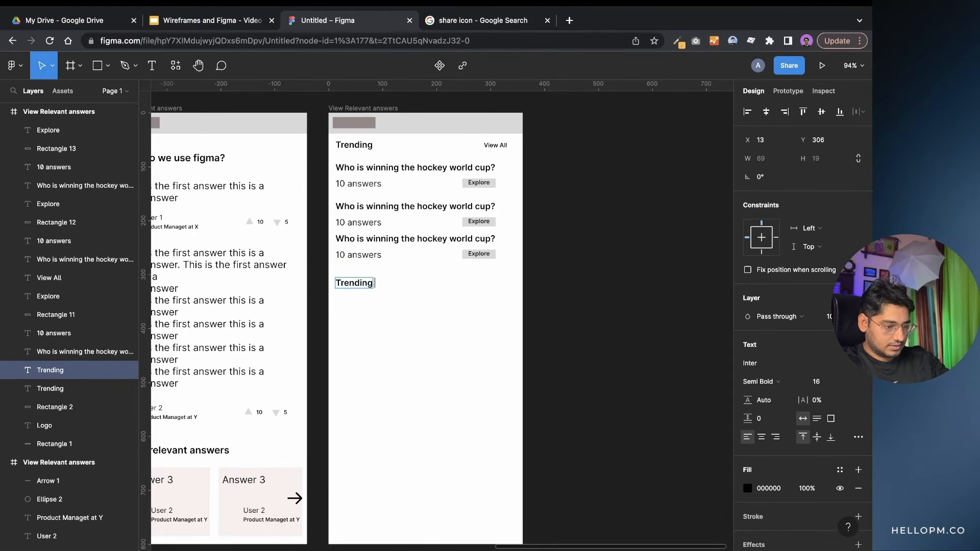
key("Escape")
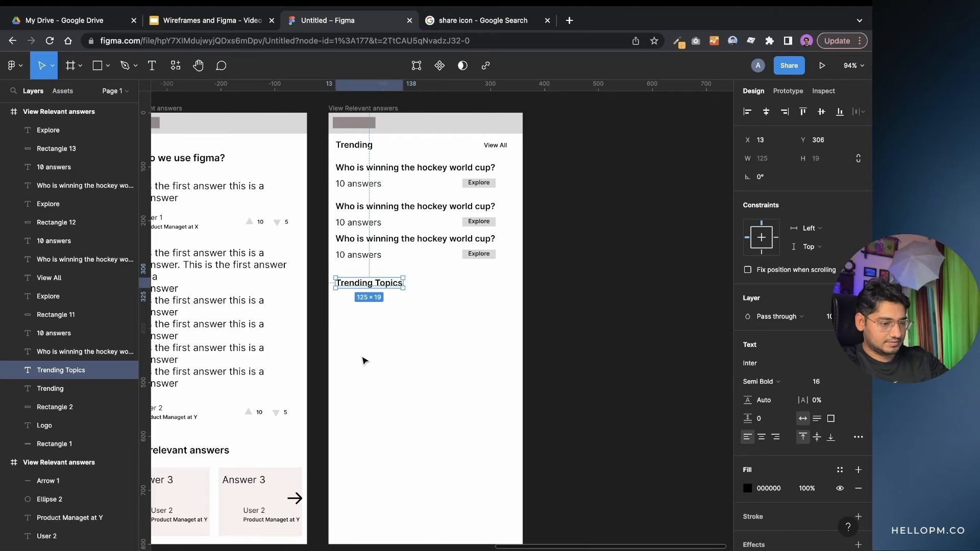
left_click(371, 332)
left_click_drag(378, 285, 379, 281)
- Draw a grey card about 128 × 136 just below the "Trending Topics" heading and set its corner radius to 8
left_click(99, 68)
mouse_move(337, 307)
left_mouse_down()
mouse_move(356, 372)
mouse_move(399, 388)
mouse_move(407, 380)
mouse_move(373, 343)
left_mouse_up()
left_click(817, 179)
type("1")
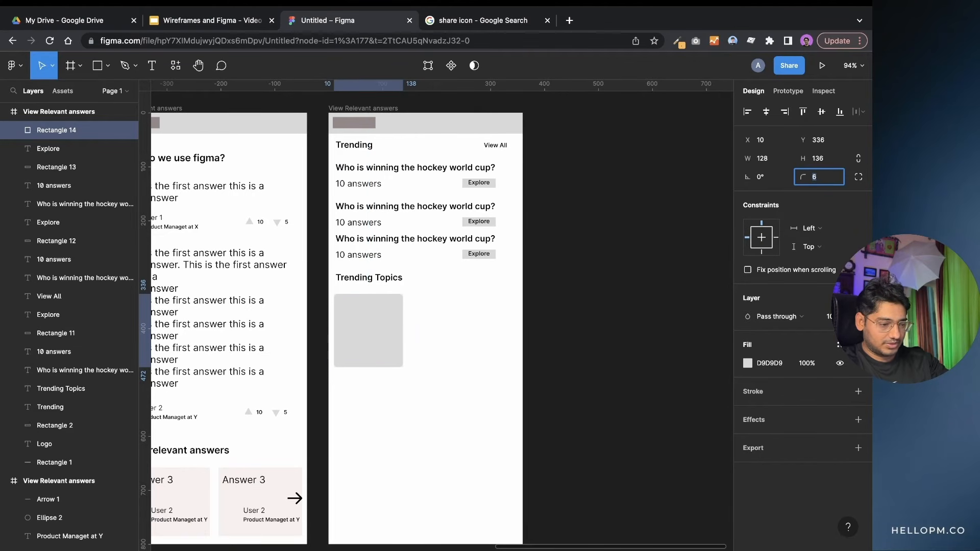
left_click(499, 411)
left_click_drag(367, 328, 367, 325)
- Duplicate the "Trending Topics" heading below the card and change the copy's text to "#Layoff2023"
left_click(379, 277)
left_click_drag(378, 278, 413, 394)
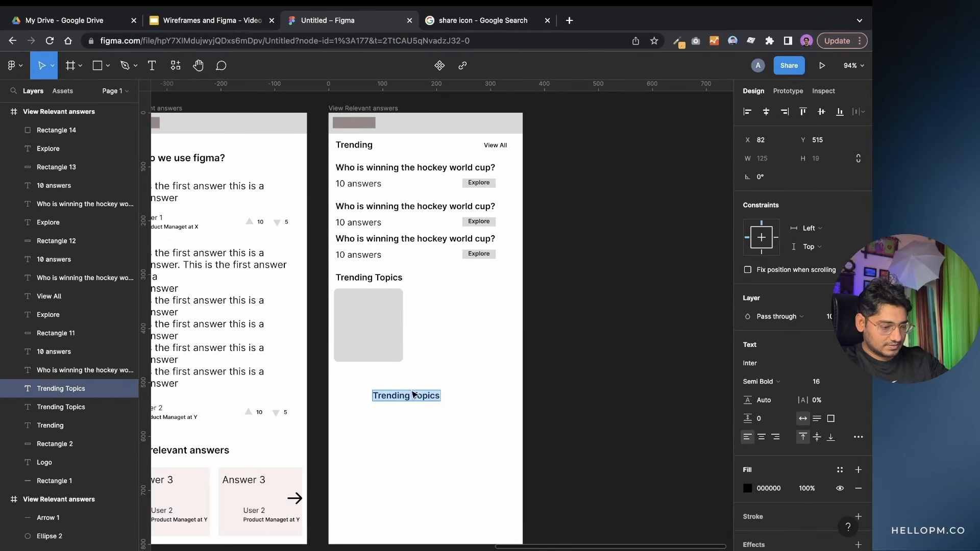
type("$sports")
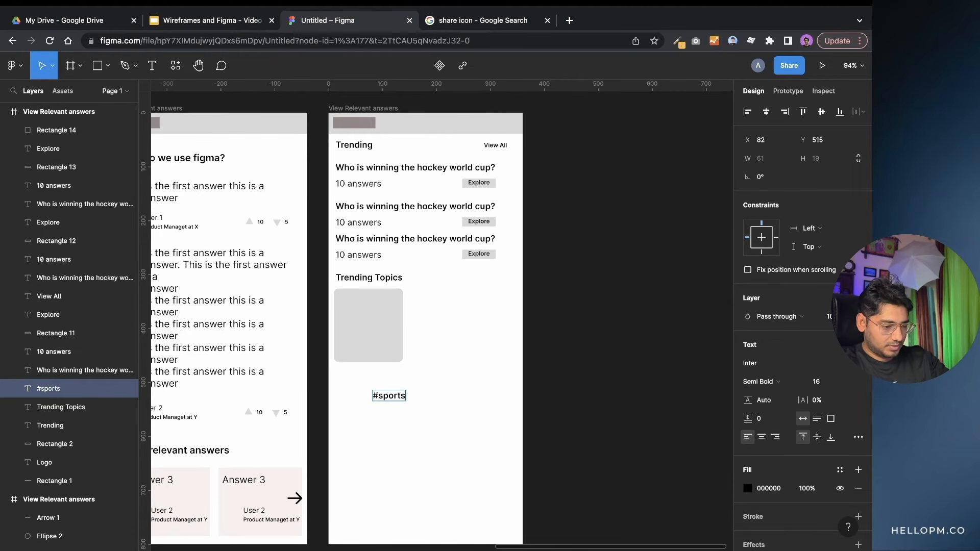
key("super+a")
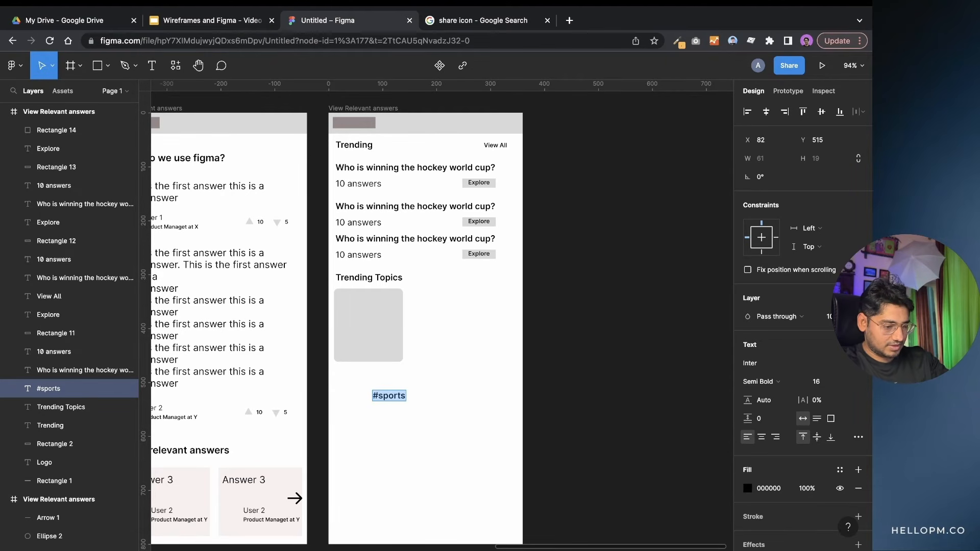
type("#Layoff2023")
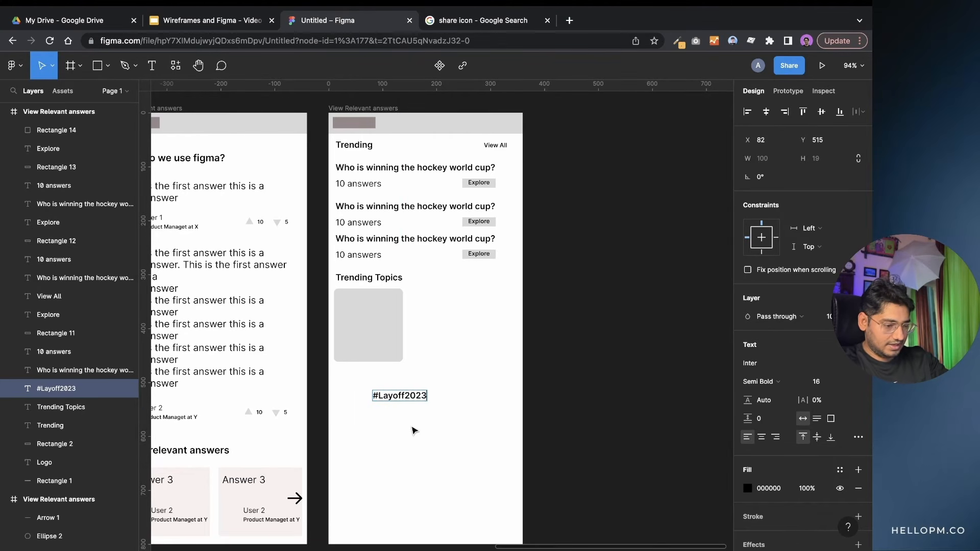
key("Escape")
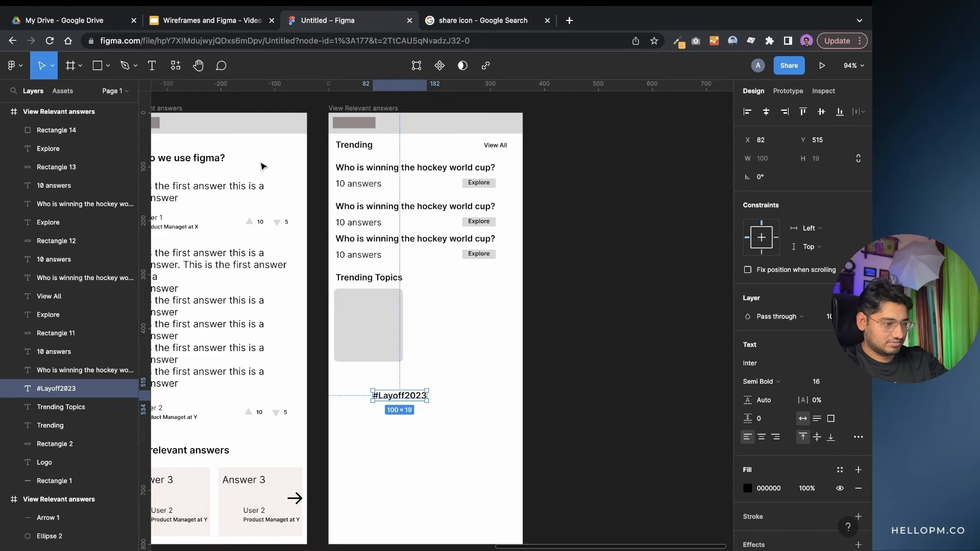
- Bring the "#Layoff2023" text above the card in the layer order and centre it on the card
left_click_drag(56, 389, 63, 125)
left_click_drag(415, 401, 384, 329)
left_click(428, 305)
- Duplicate the #Layoff2023 card with its label beside the original, change the copy's label to "#STS2", and centre it
left_click_drag(428, 302, 458, 349)
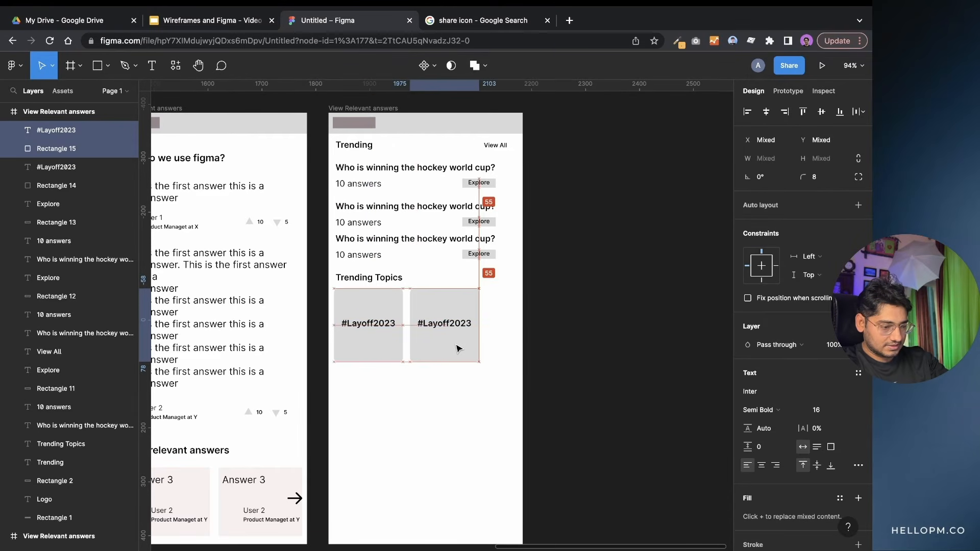
left_click(455, 327)
double_click(454, 322)
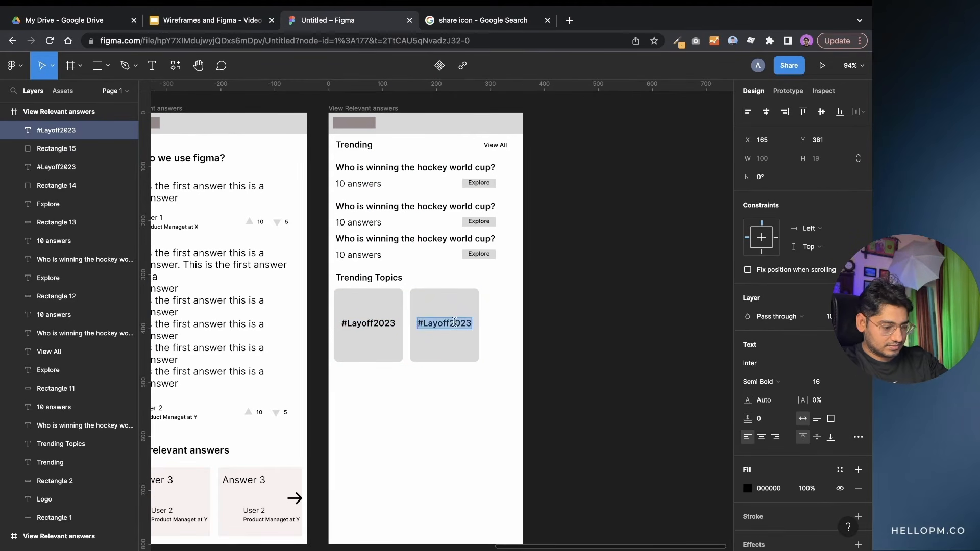
type("#STS2")
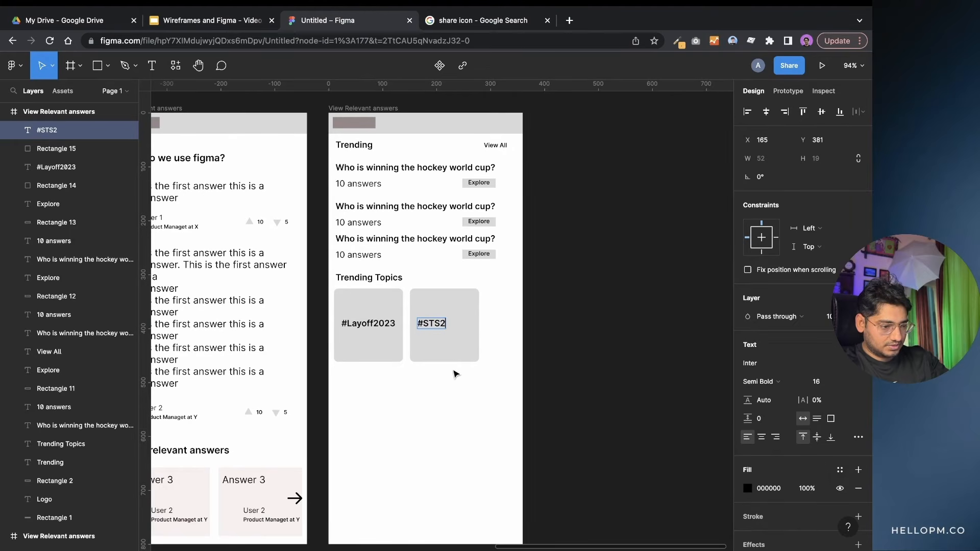
key("Escape")
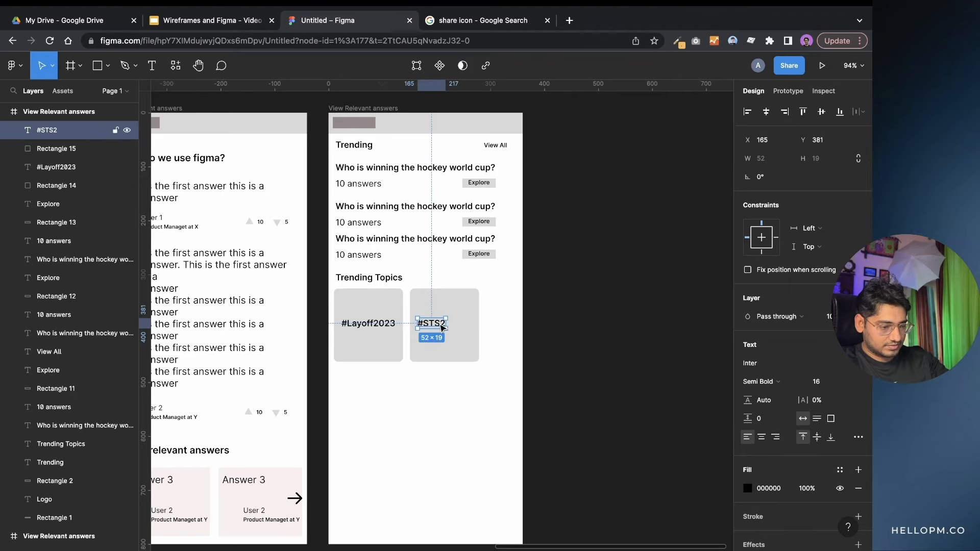
left_click_drag(440, 325, 452, 325)
- Duplicate the #STS2 card with its label to the right so the copy extends past the frame's edge
left_click_drag(499, 288, 443, 375)
key("ctrl+d")
left_click_drag(456, 334, 531, 335)
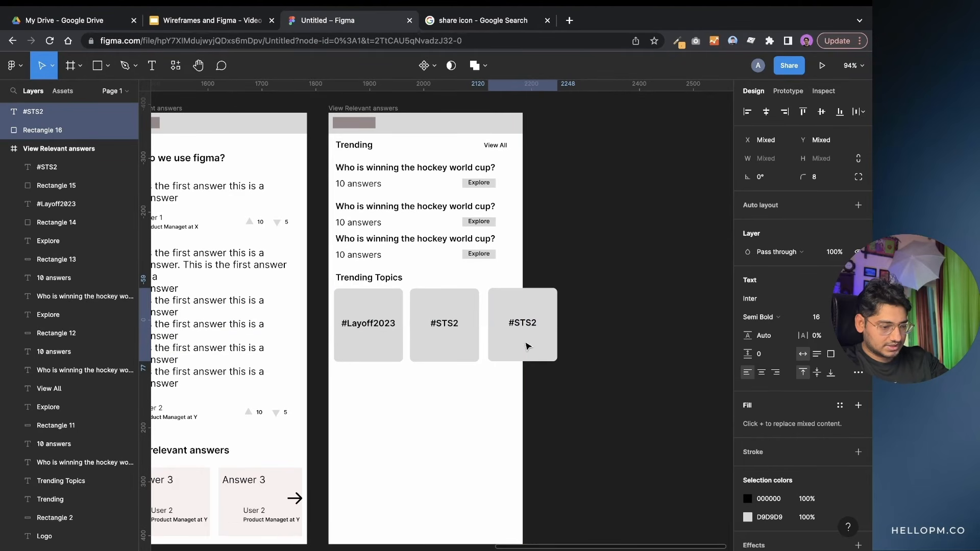
left_click(471, 405)
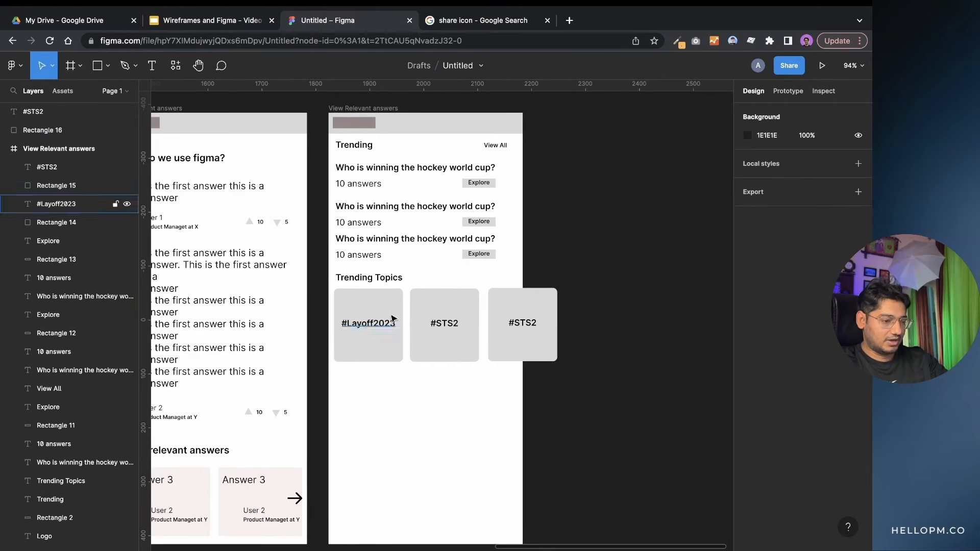
- Duplicate the "Trending Topics" heading below the topic cards and change the copy's text to "Top Users"
left_click(385, 280)
left_click_drag(385, 279, 383, 379)
double_click(385, 376)
type("Top Use")
key("Escape")
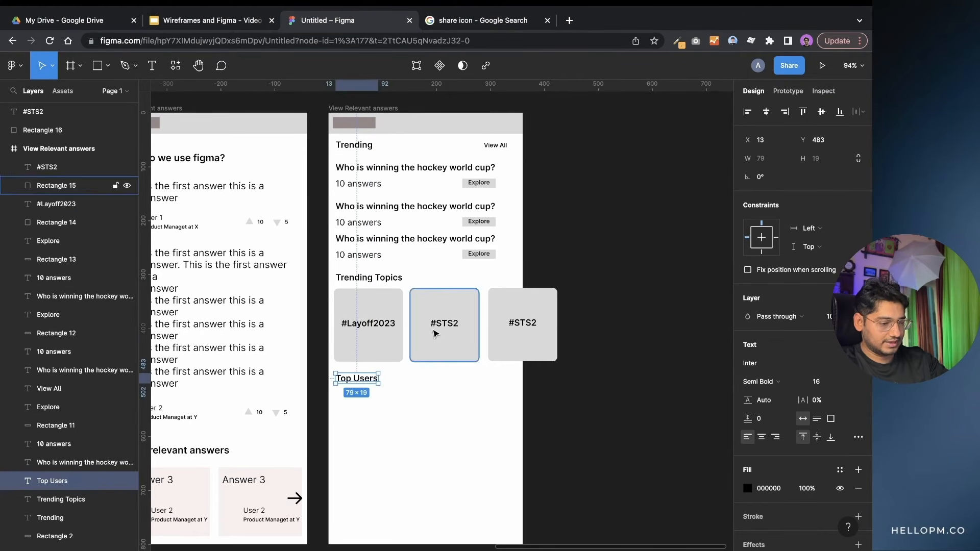
- Duplicate the first topic card's rectangle and place the blank copy just below the "Top Users" heading
left_click(380, 335)
left_click(420, 427)
left_click(394, 353)
key("ctrl+d")
left_click_drag(394, 353, 396, 457)
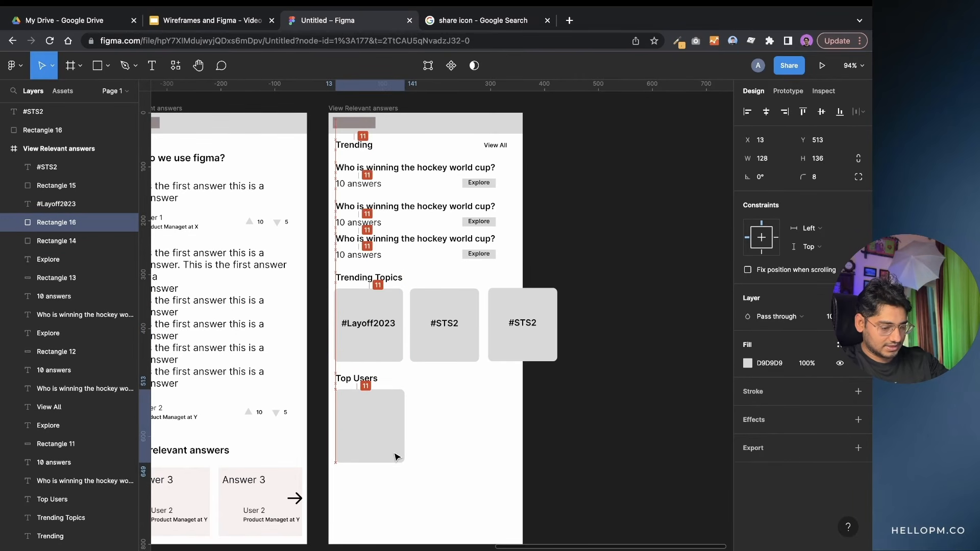
- Draw a circle about 55 × 55, fill it with dark grey 665F5F, and centre it in the upper part of the Top Users card
left_click(438, 430)
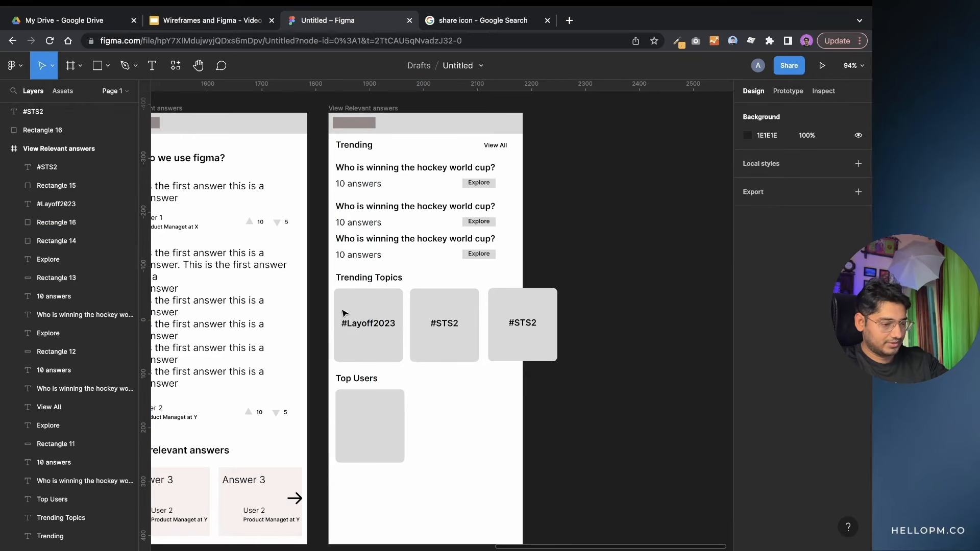
left_click(107, 66)
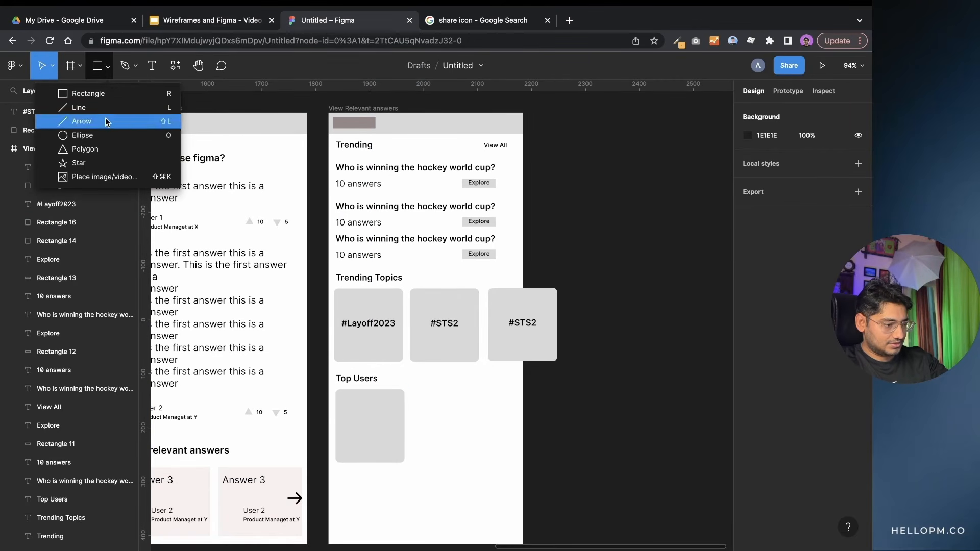
left_click(105, 134)
left_click_drag(433, 397, 415, 418)
left_click(747, 363)
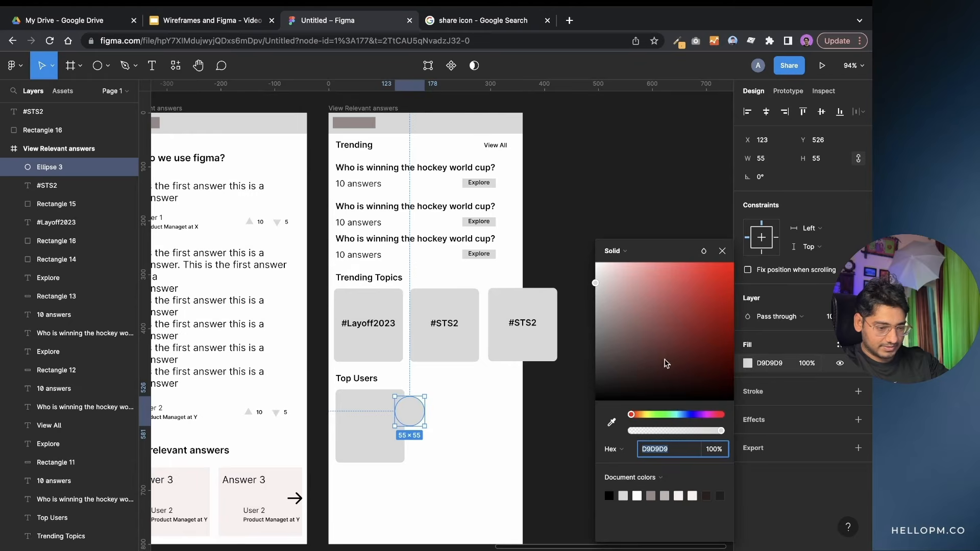
left_click_drag(590, 288, 605, 344)
left_click_drag(407, 415, 368, 422)
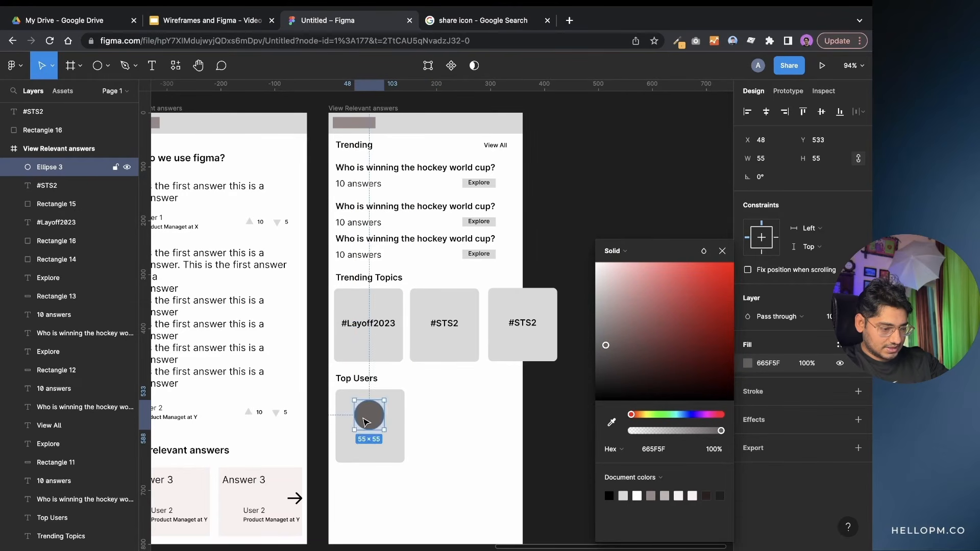
- Duplicate the "#Layoff2023" label, change the copy's text to "User 1", and centre it below the circle in the Top Users card
left_click(374, 327)
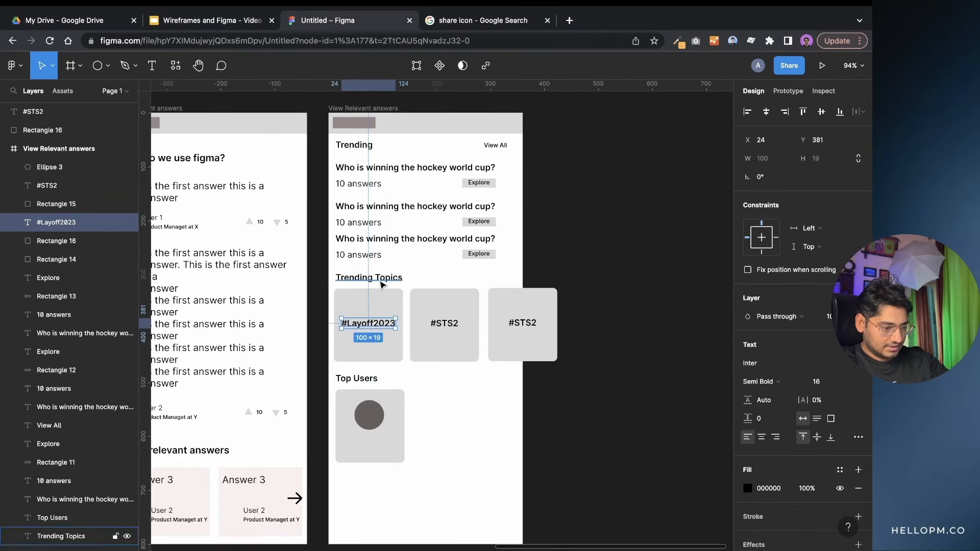
key("super+d")
left_click_drag(378, 327, 432, 428)
type("Us")
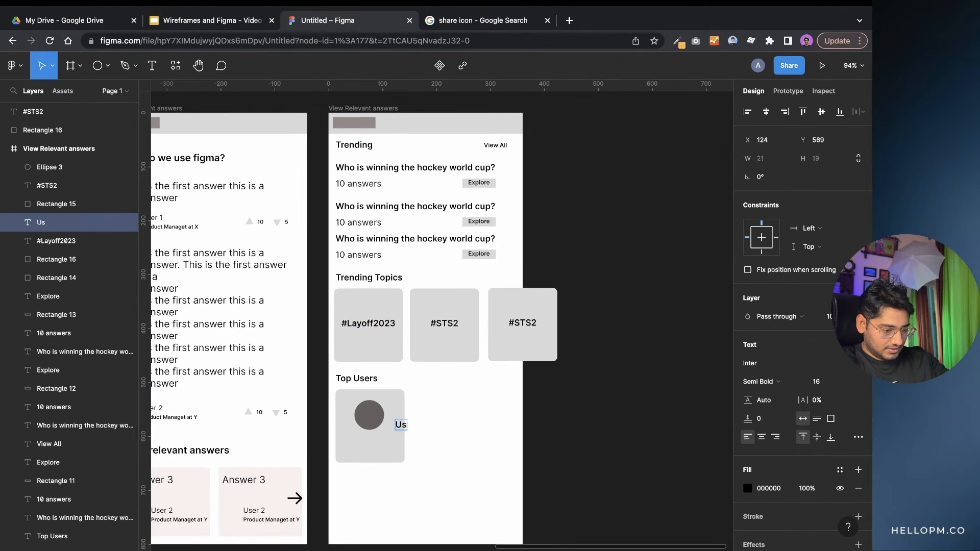
key("Escape")
left_click_drag(417, 427, 373, 468)
- Extend the user card's height to 147 and add a copy of the "#Layoff2023" label reading "#hiring" below "User 1"
left_click(375, 456)
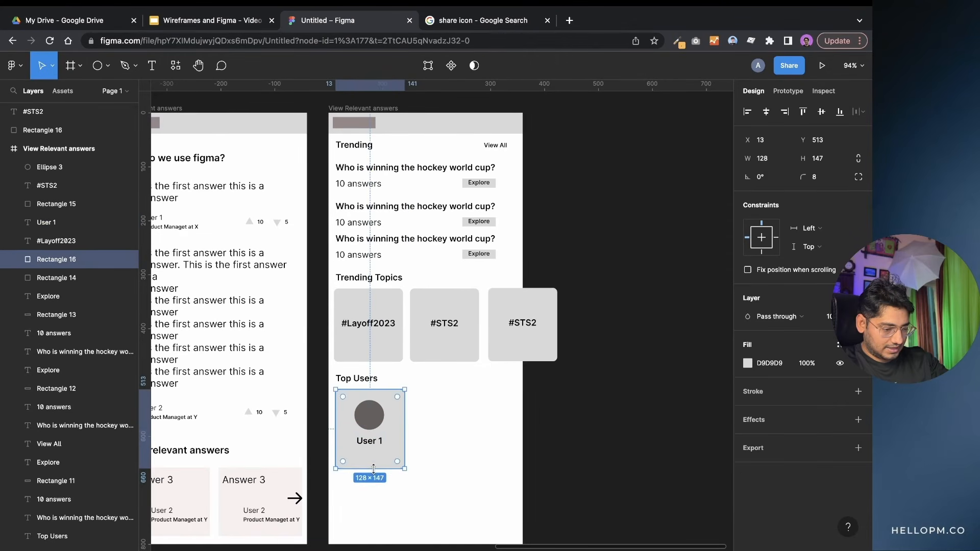
left_click(437, 455)
left_click(385, 327)
left_click_drag(385, 326, 466, 444)
double_click(467, 443)
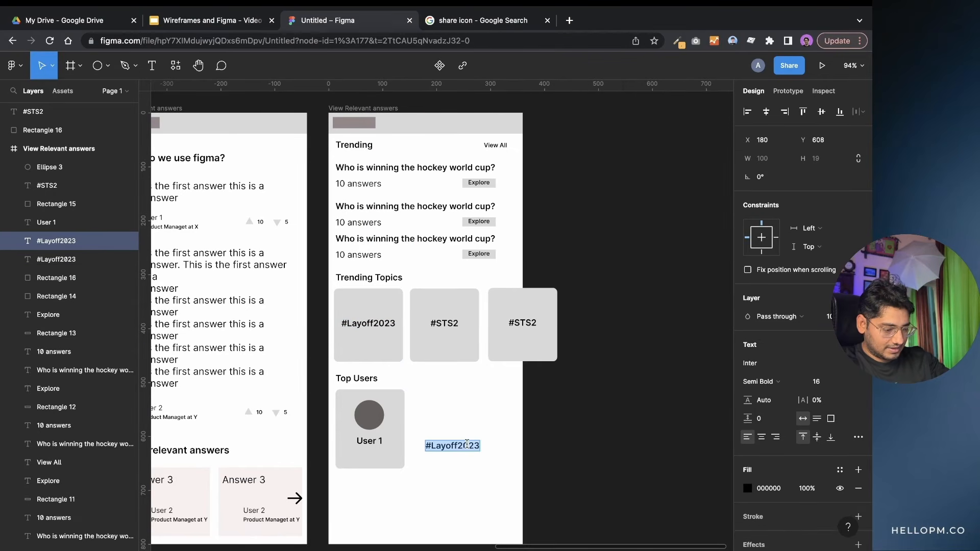
type("#hiring")
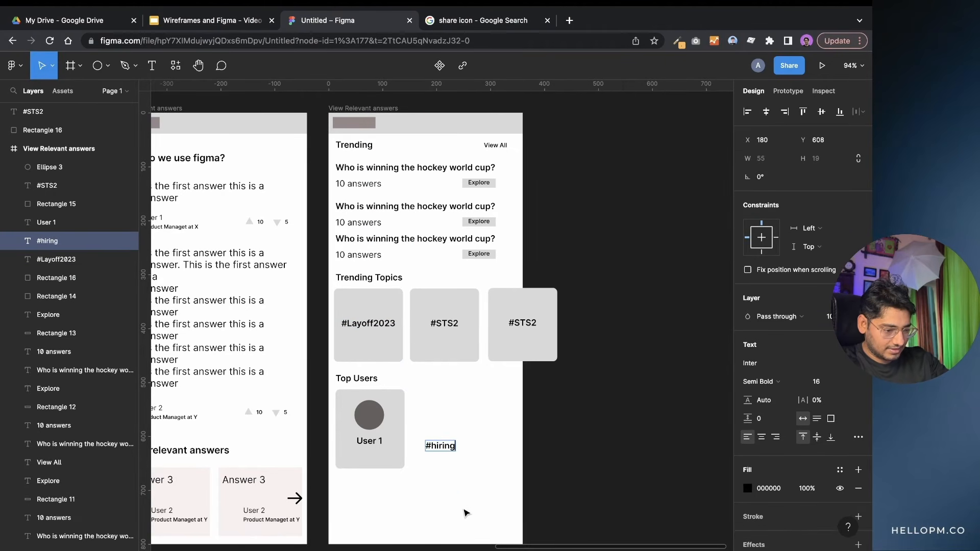
key("Escape")
left_click_drag(446, 449, 380, 459)
left_click(443, 440)
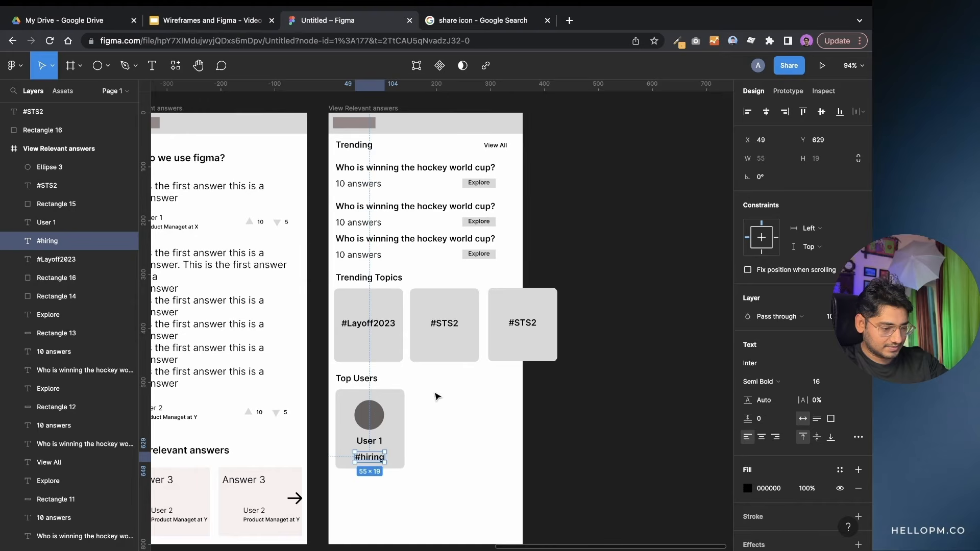
- Duplicate the complete user card twice in a row to the right, with the last copy extending past the frame's edge
left_click_drag(428, 401, 368, 468)
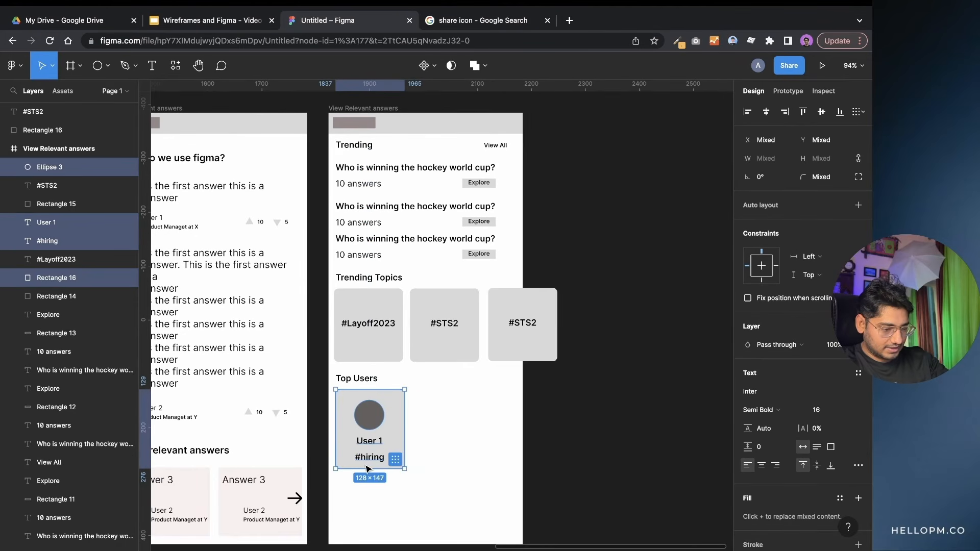
key("super+d")
left_click_drag(390, 426, 545, 425)
key("super+d")
- Change the name on both the second and third user cards to "User 2"
left_click(459, 440)
double_click(461, 440)
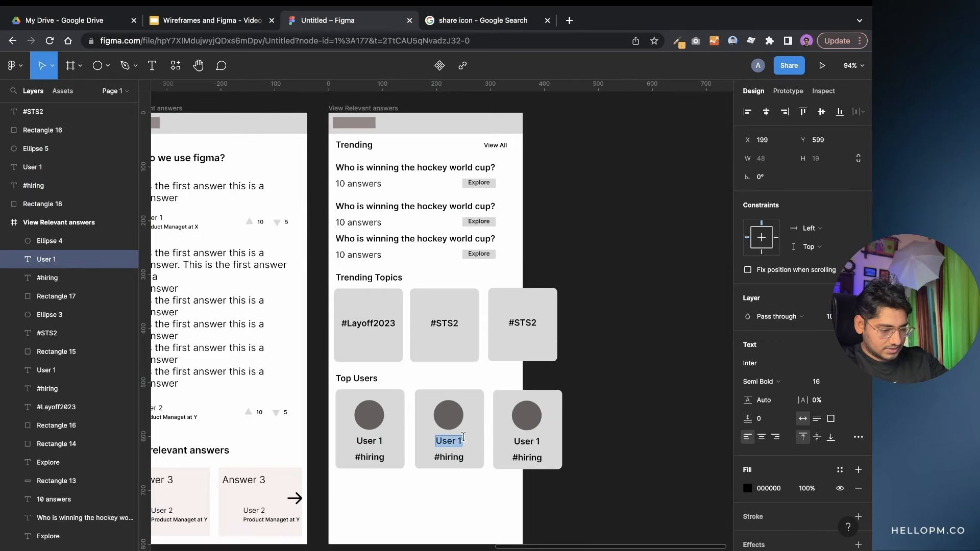
double_click(527, 440)
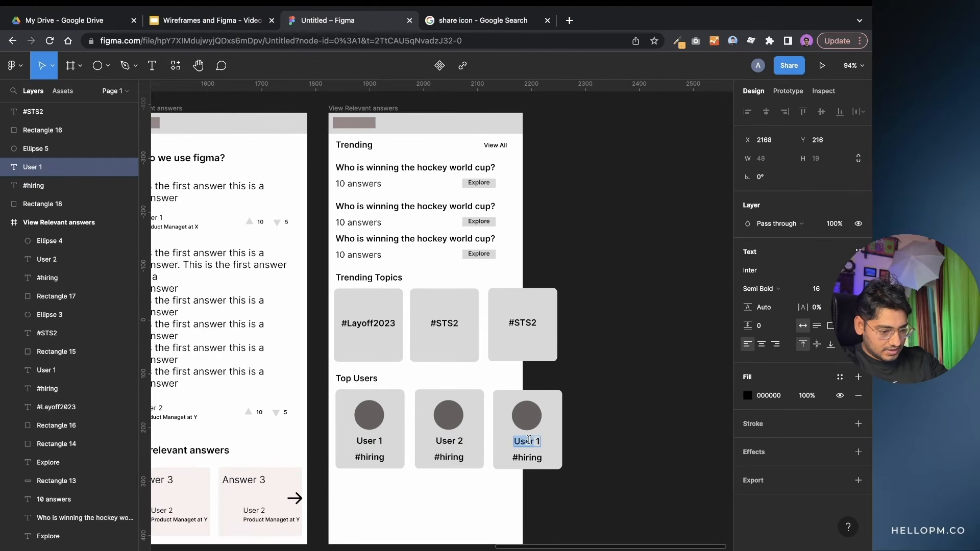
left_click(475, 501)
scroll(473, 508, "down", 1)
left_click(440, 474)
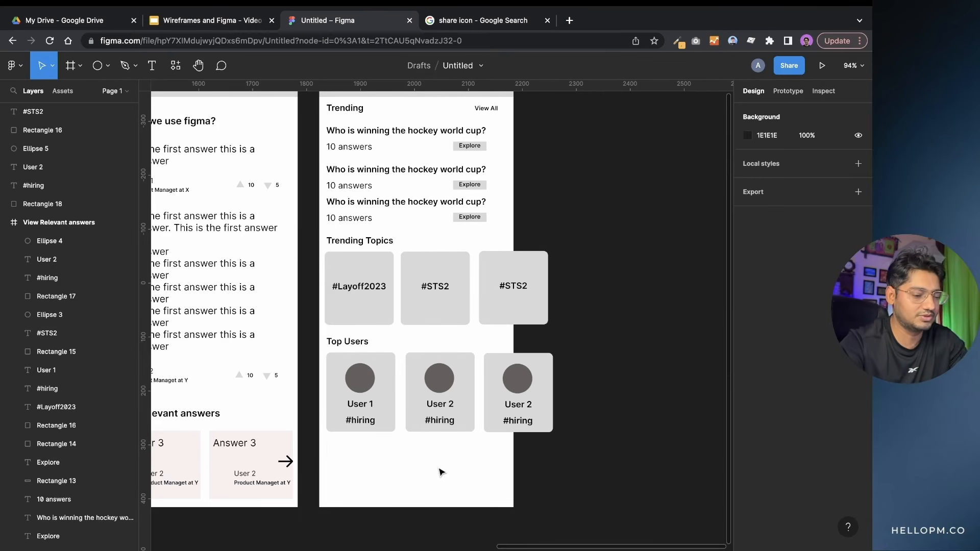
scroll(439, 465, "down", 2)
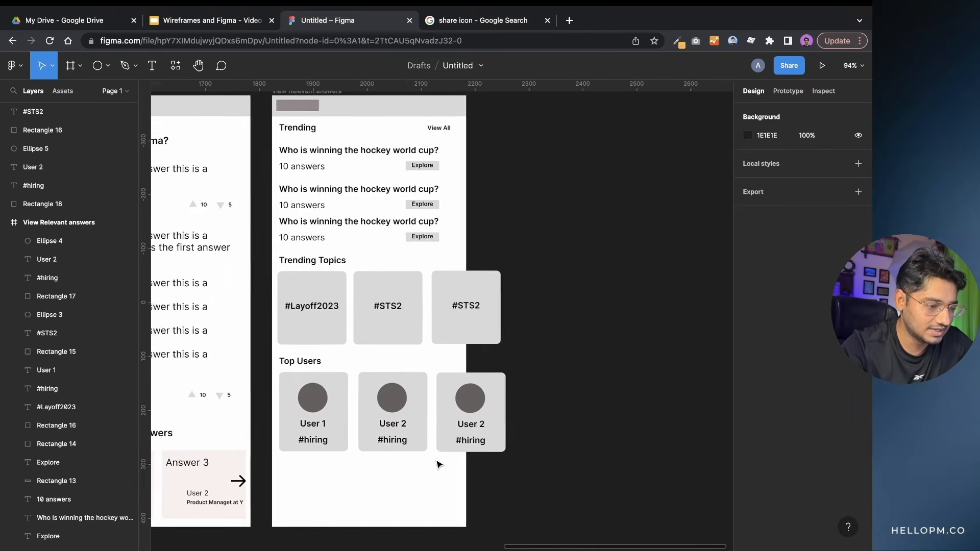
scroll(439, 464, "up", 3)
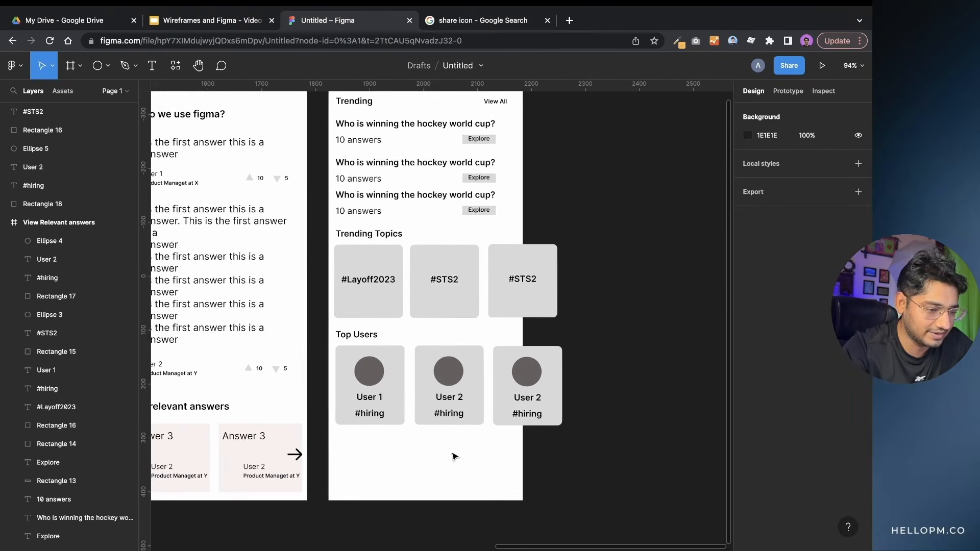
- Collapse the layers of all six frames, from the discovery screen down to "Ask a question"
left_click(361, 105)
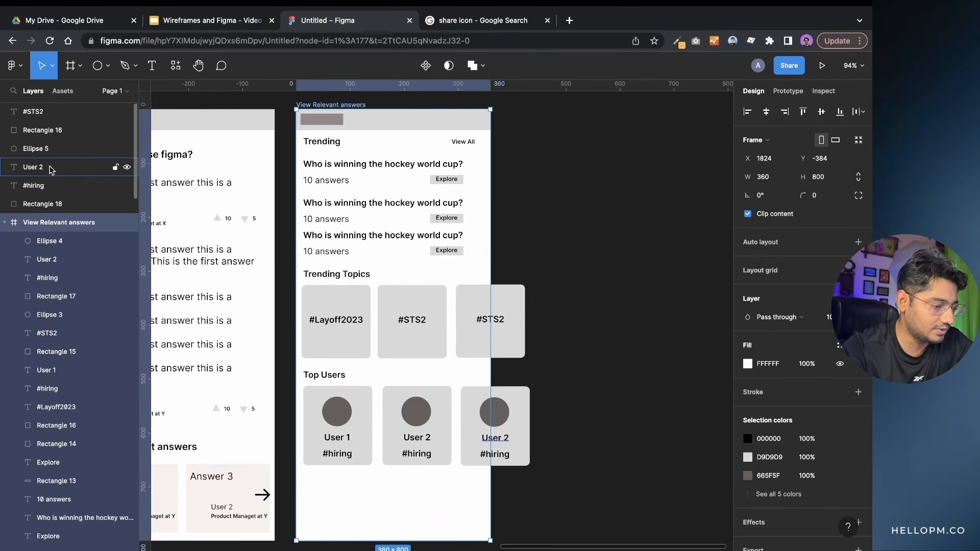
left_click(5, 223)
left_click(4, 241)
left_click(4, 260)
left_click(4, 278)
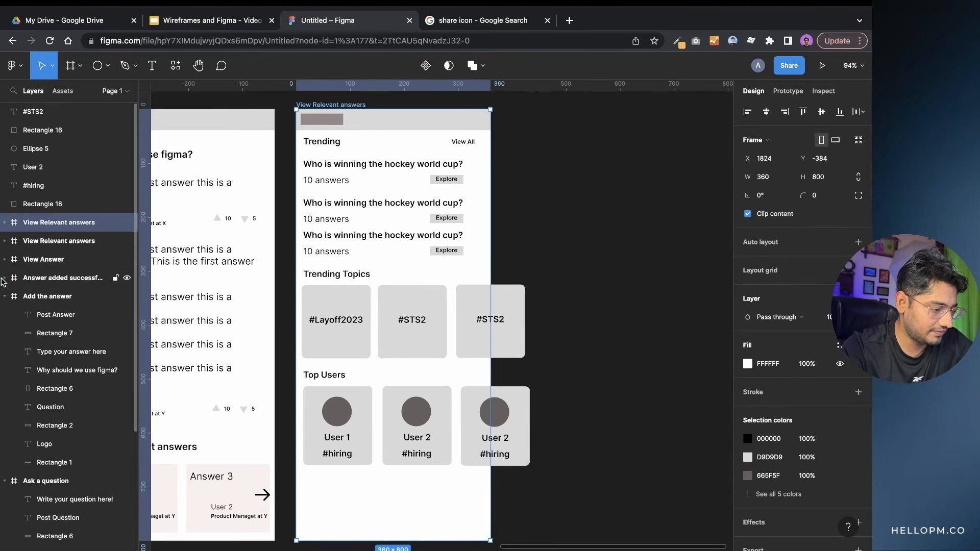
left_click(5, 296)
left_click(5, 315)
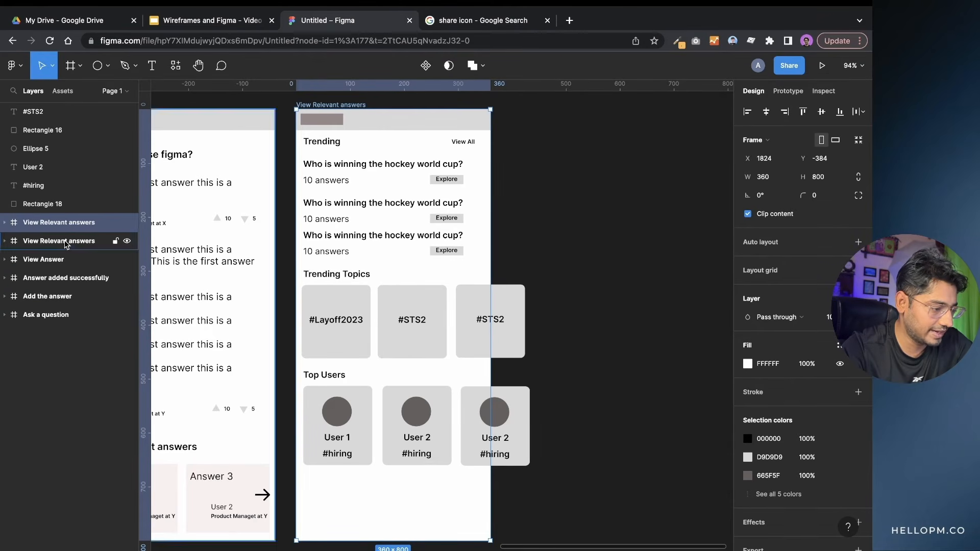
- Rename the frame with the Trending sections from "View Relevant answers" to "Homepage"
scroll(315, 192, "up", 2)
scroll(314, 192, "left", 1)
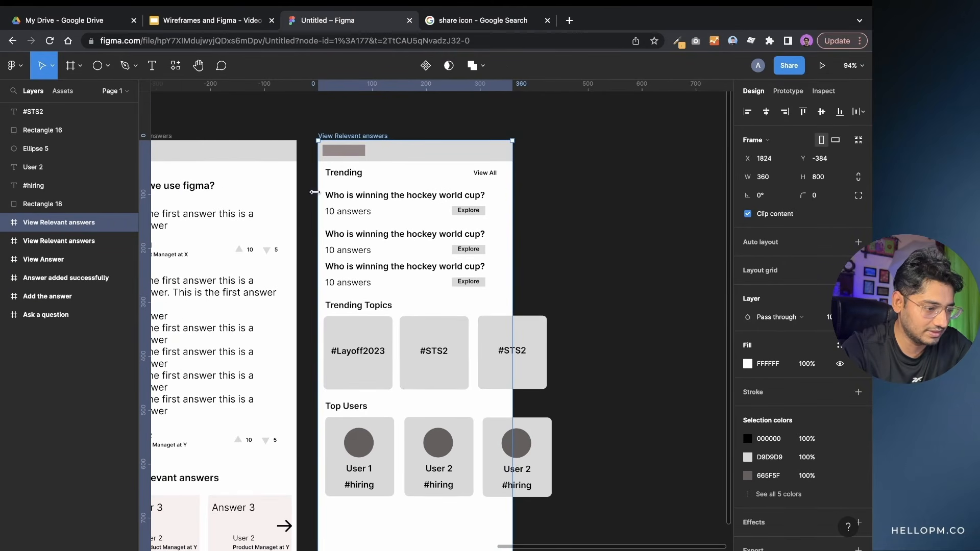
double_click(372, 136)
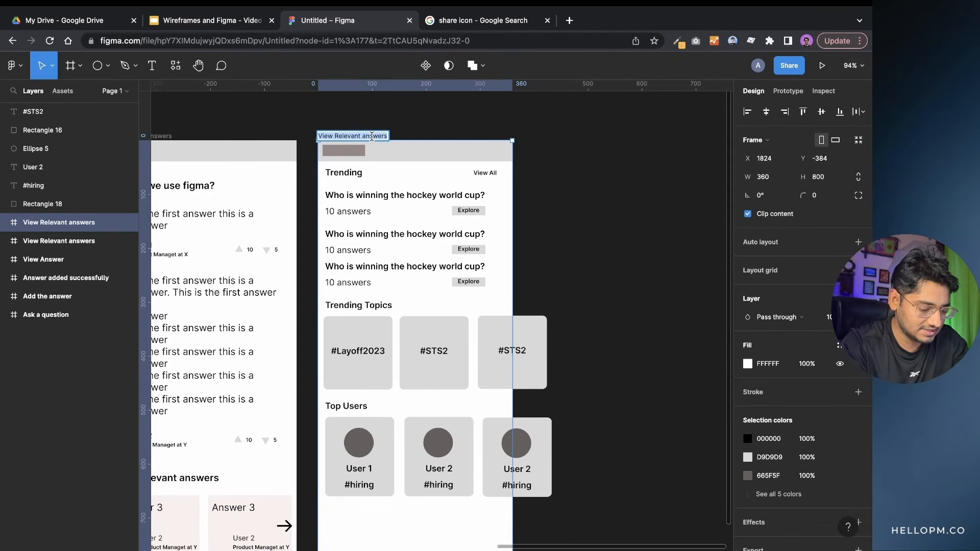
type("Homepage")
key("Return")
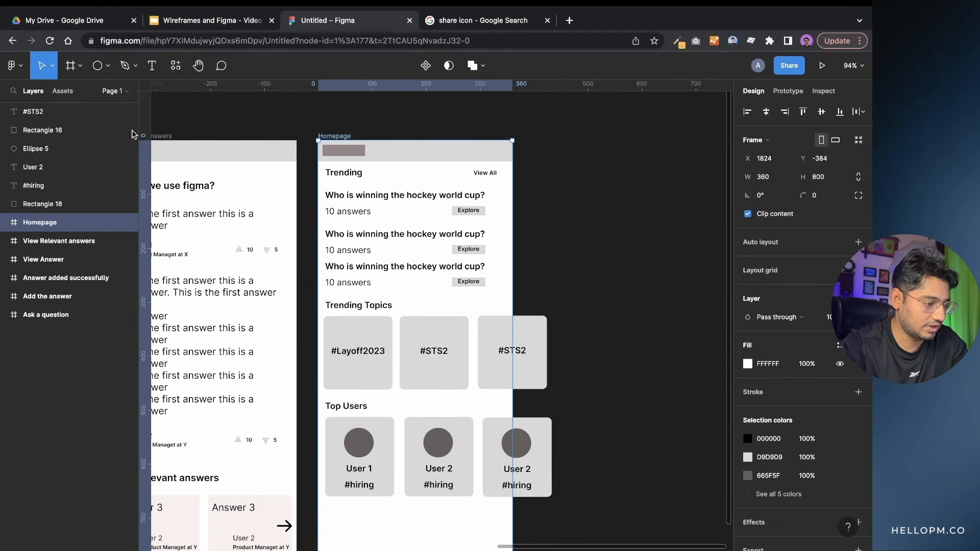
- Move the loose layers of the third topic card and third user card into the Homepage frame, and collapse that frame's layers
left_click(51, 206)
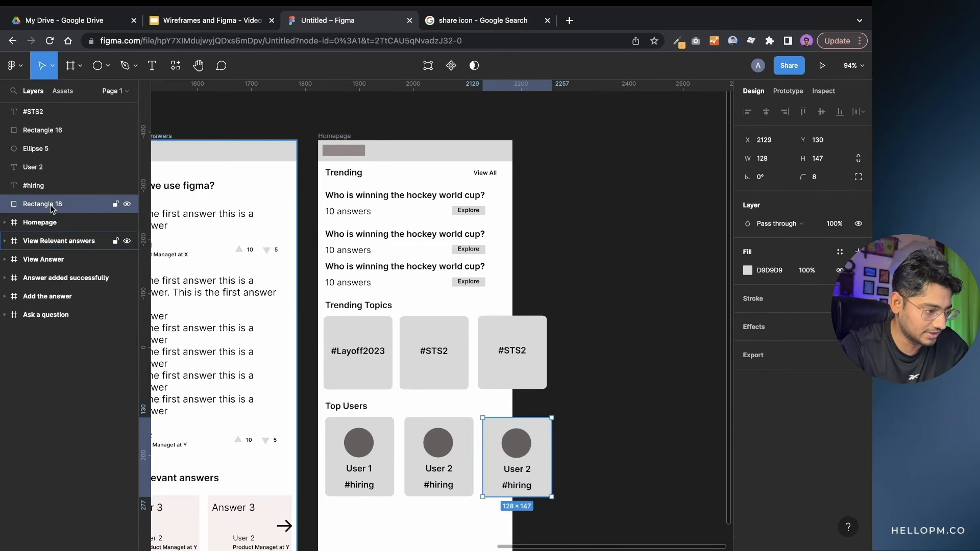
left_click(51, 186, "shift")
left_click(51, 167, "shift")
left_click(49, 149, "shift")
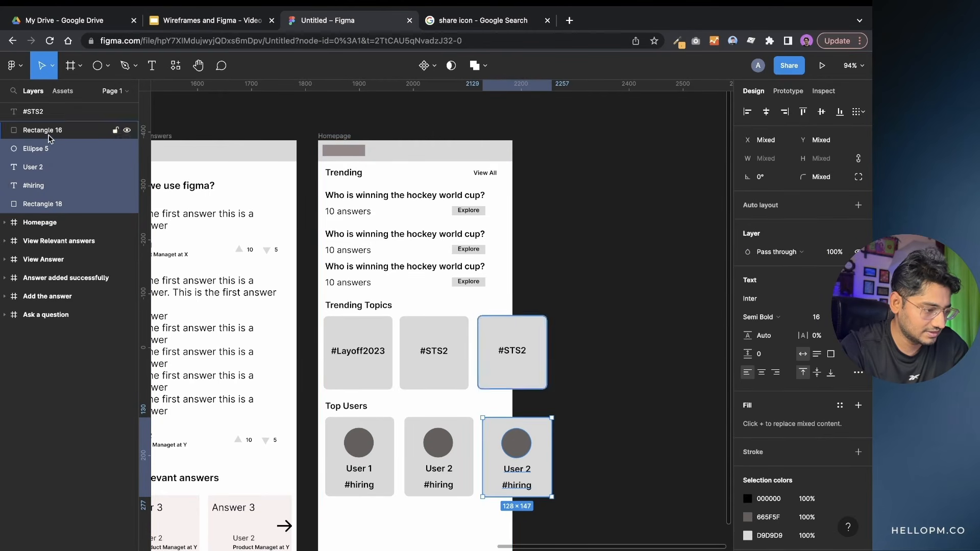
left_click(48, 130, "shift")
left_click(47, 113, "shift")
left_click_drag(47, 111, 70, 224)
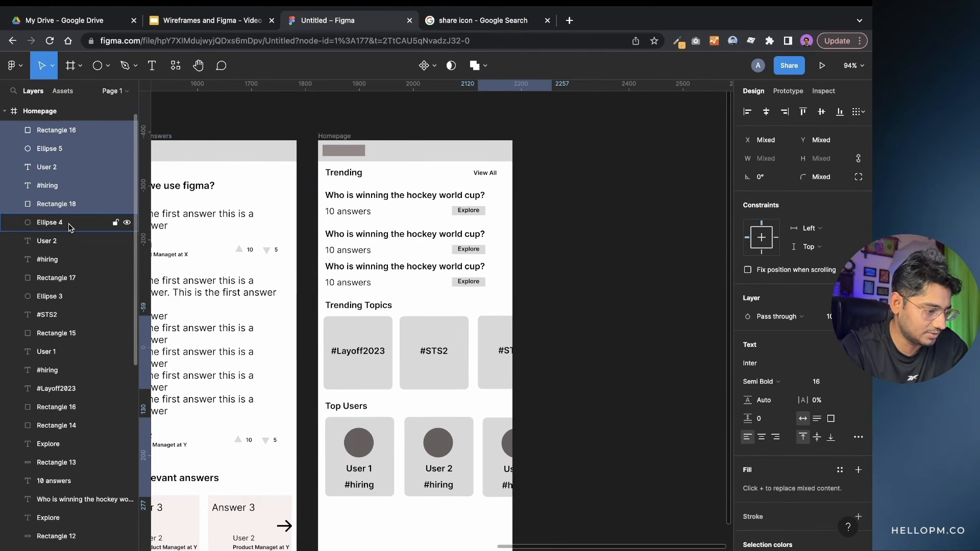
left_click(4, 111)
- Clear the selection and export all the wireframe frames to a PDF
scroll(543, 300, "left", 3)
scroll(542, 300, "down", 2)
scroll(543, 300, "down", 5)
scroll(543, 300, "left", 3)
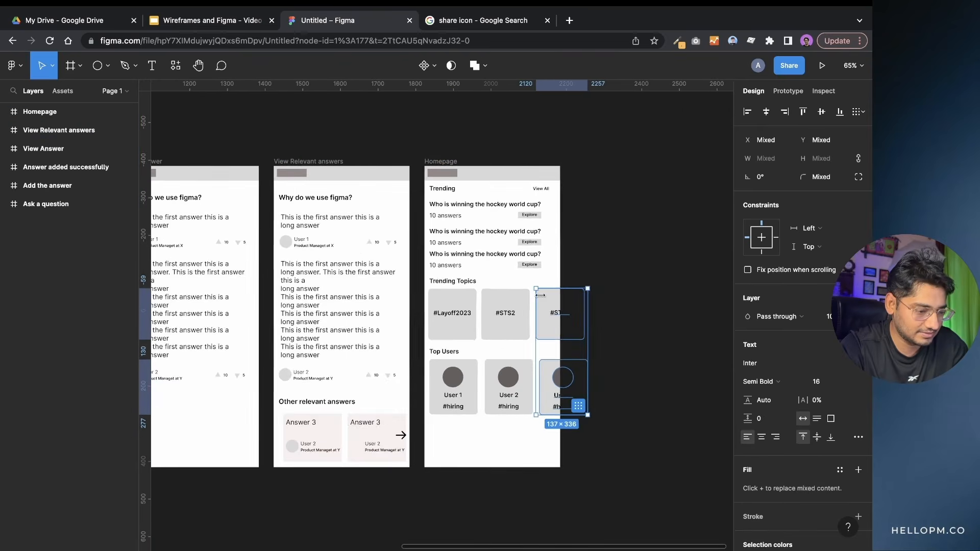
scroll(543, 300, "left", 5)
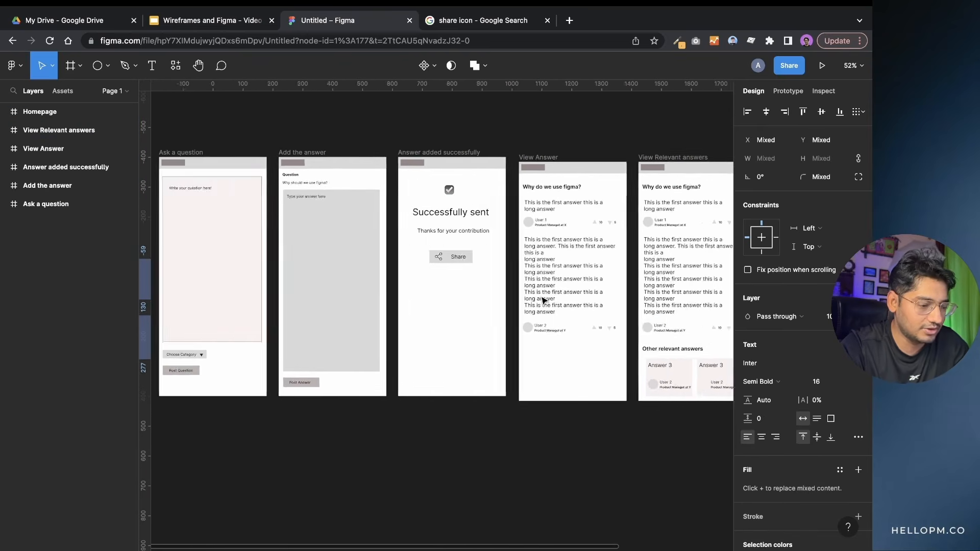
scroll(543, 300, "up", 1)
left_click(502, 167)
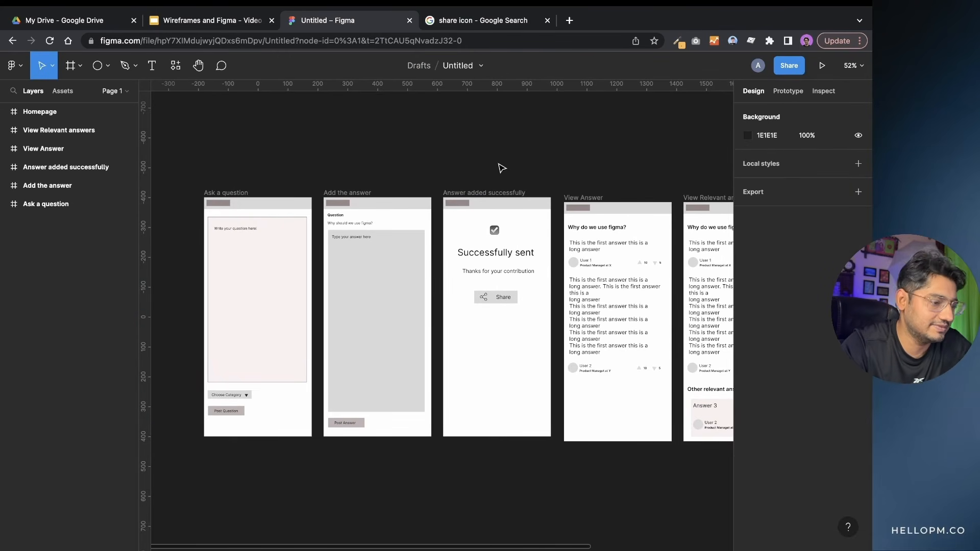
left_click(14, 66)
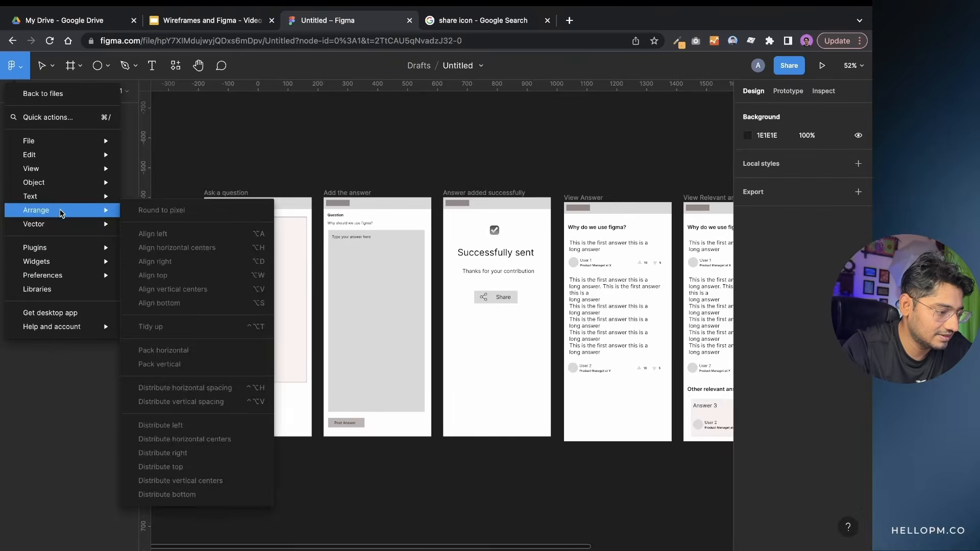
mouse_move(79, 148)
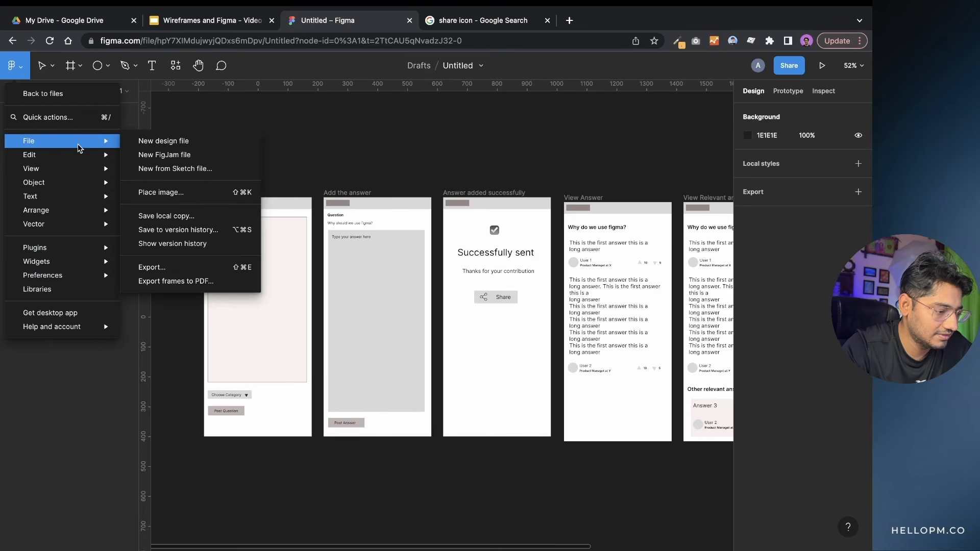
left_click(194, 282)
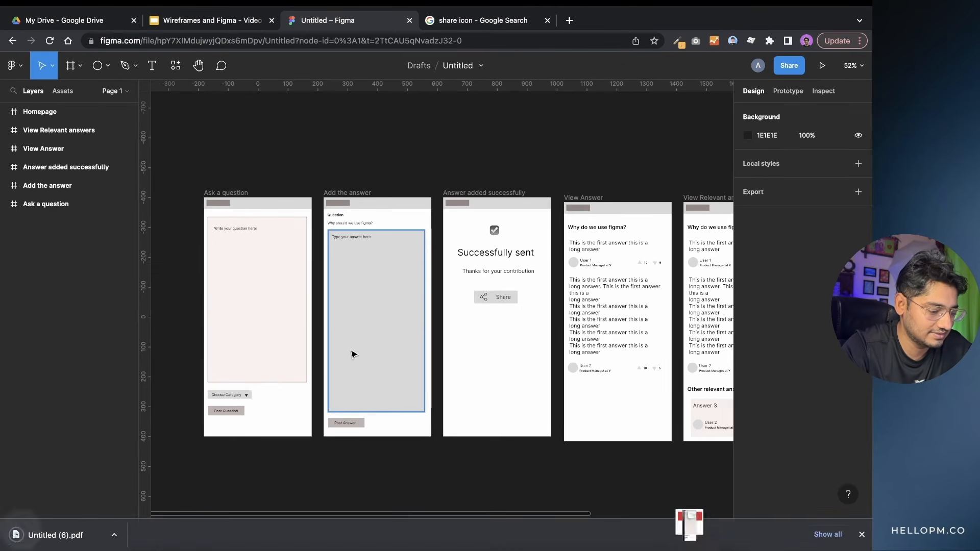
- Open the exported Untitled (6).pdf, look through its pages, and close it
left_click(77, 534)
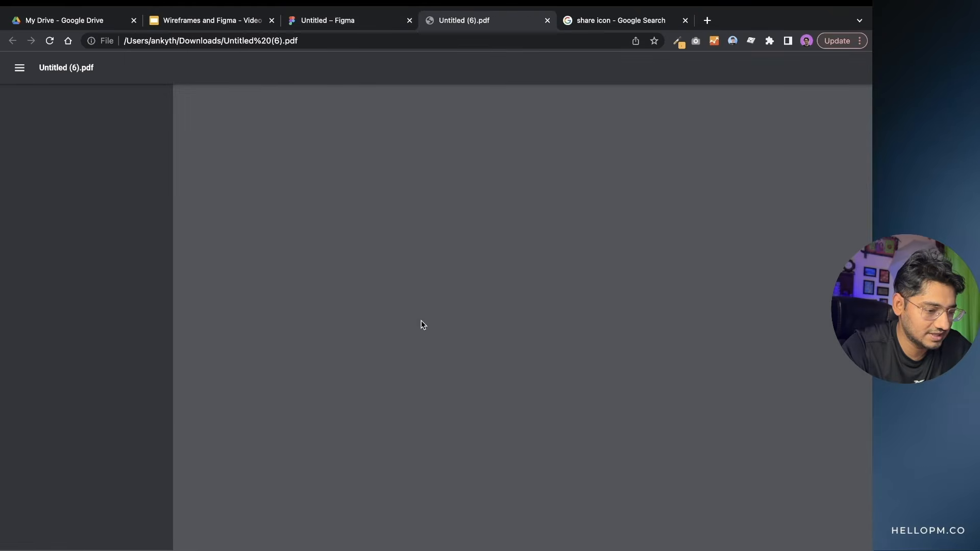
scroll(493, 230, "down", 20)
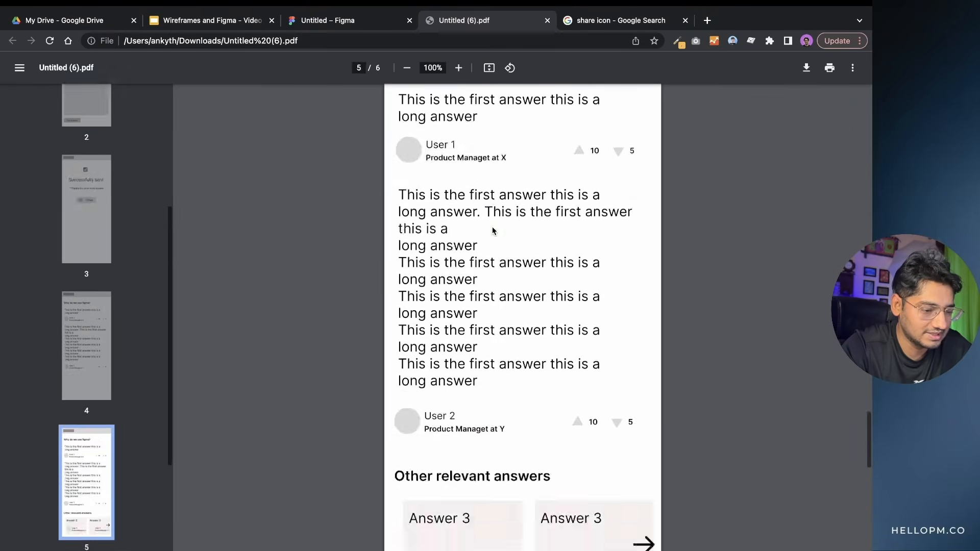
scroll(492, 230, "up", 20)
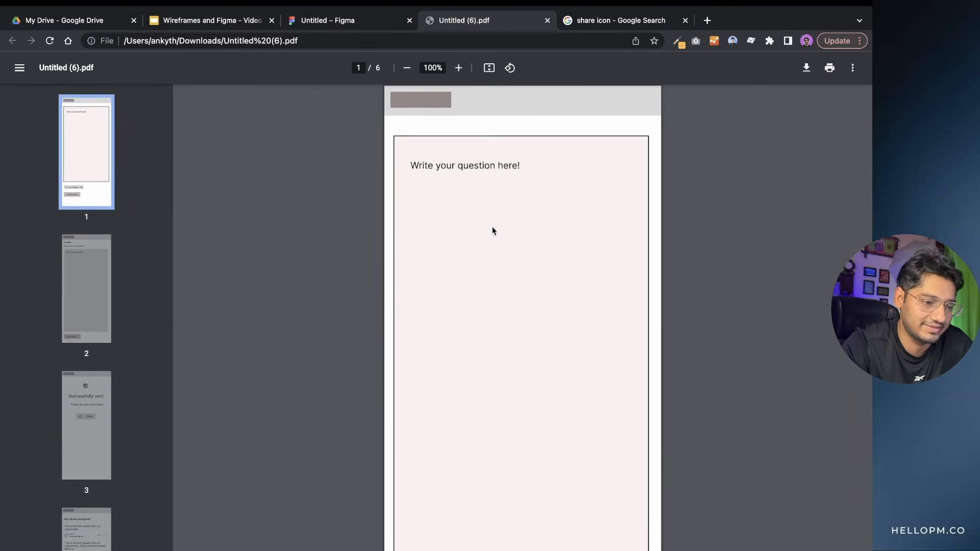
left_click(547, 36)
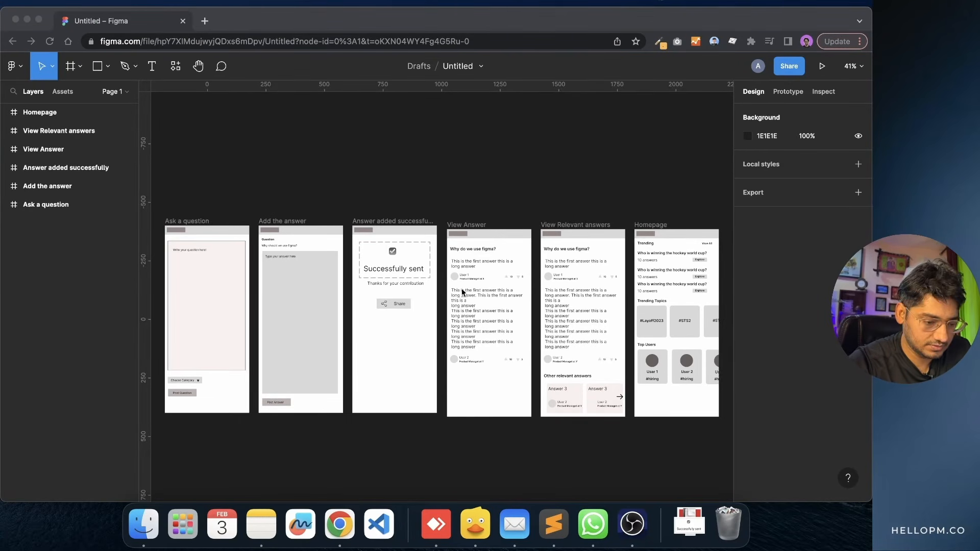
- Move the Post Question button lower in the Ask a question frame to make room beneath Choose Category
scroll(445, 319, "left", 5)
scroll(446, 319, "down", 2)
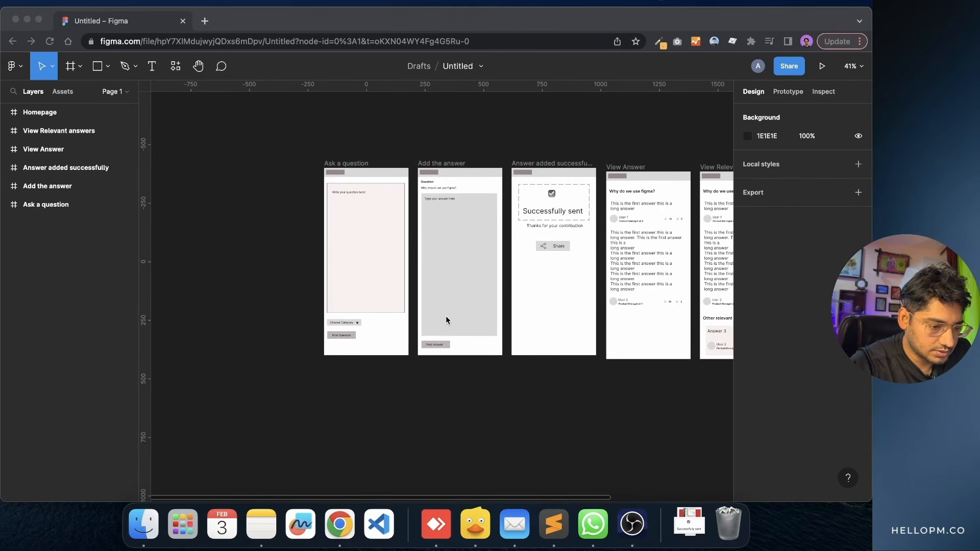
left_click(376, 382)
scroll(442, 318, "up", 5)
scroll(442, 318, "up", 3)
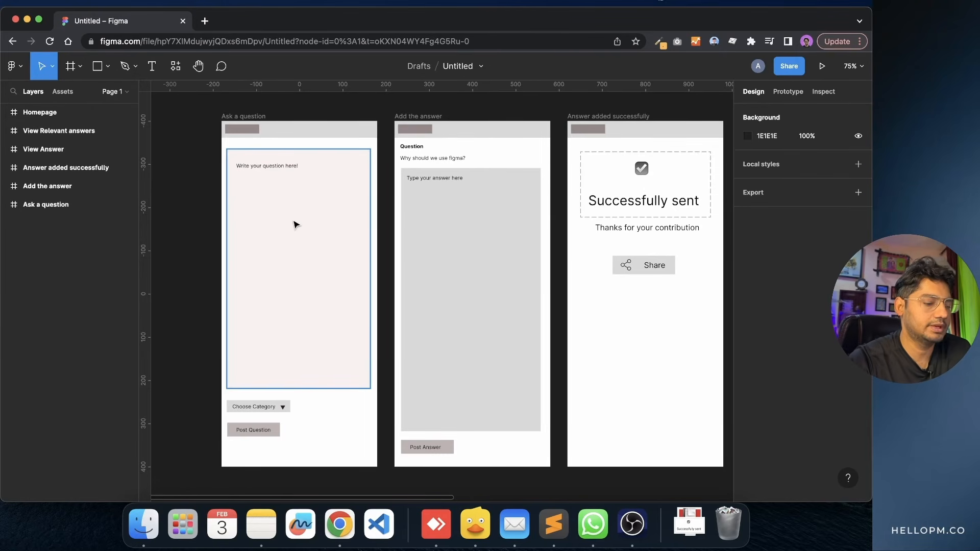
scroll(295, 225, "down", 2)
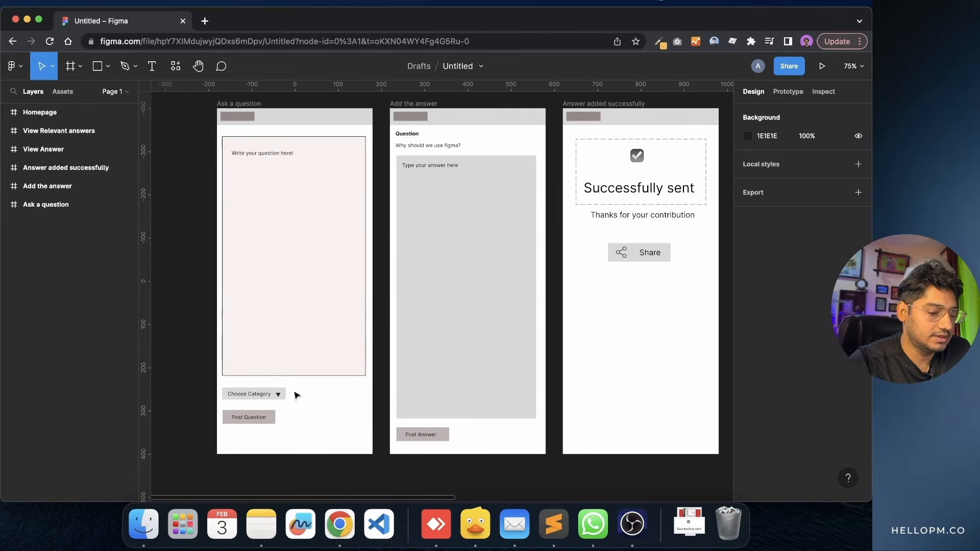
left_click_drag(283, 440, 221, 407)
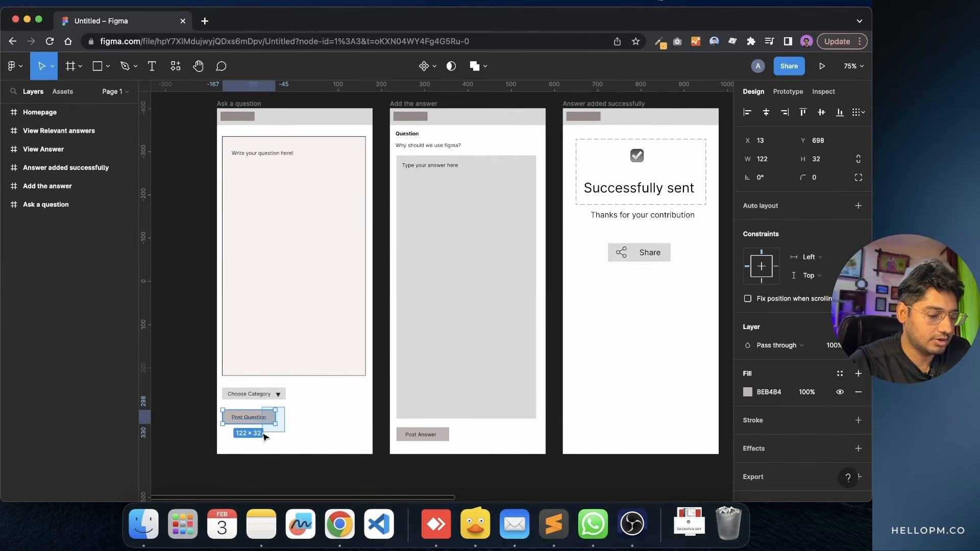
left_click(312, 419)
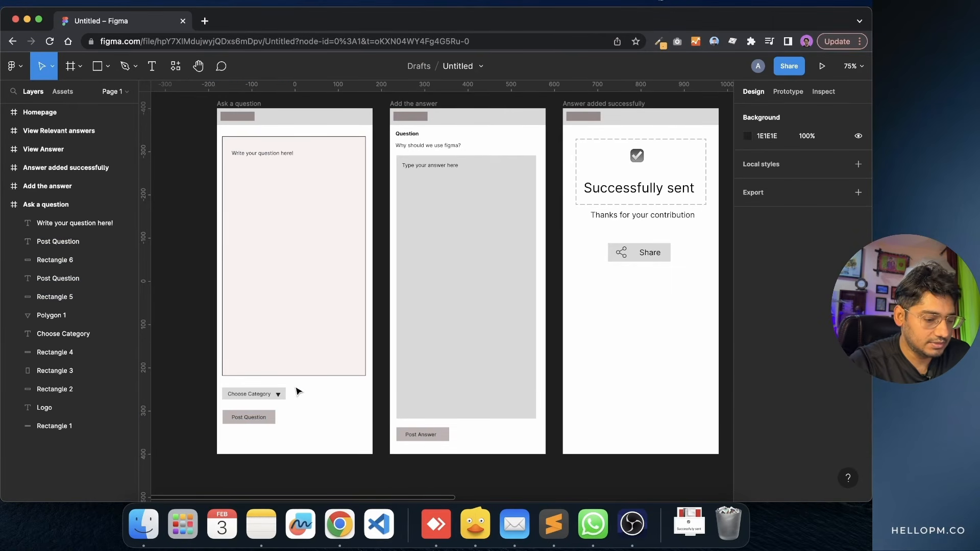
left_click_drag(287, 413, 251, 441)
left_click(286, 421)
- Draw a small checkbox rectangle 12 wide between Choose Category and Post Question, and set its height to 12
left_click(108, 66)
left_click(103, 94)
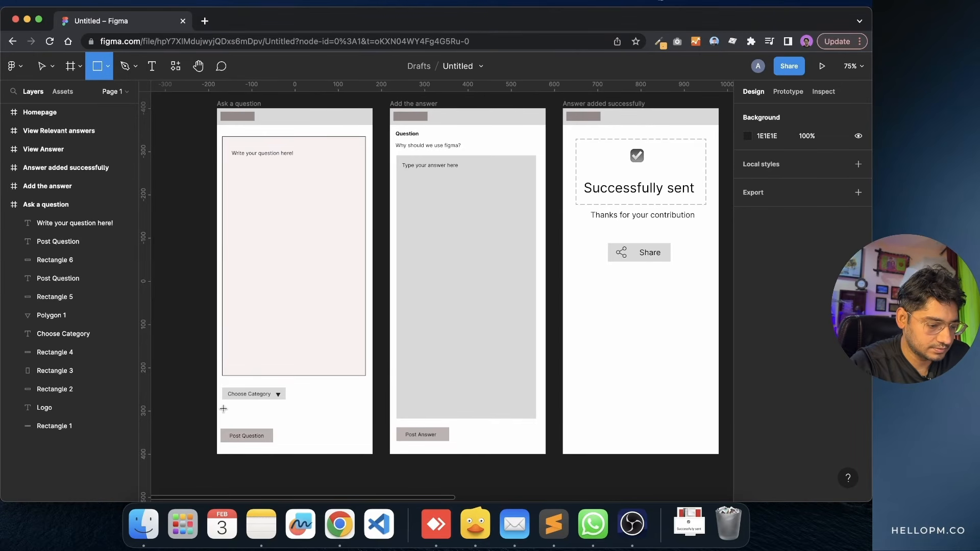
left_click_drag(223, 411, 230, 419)
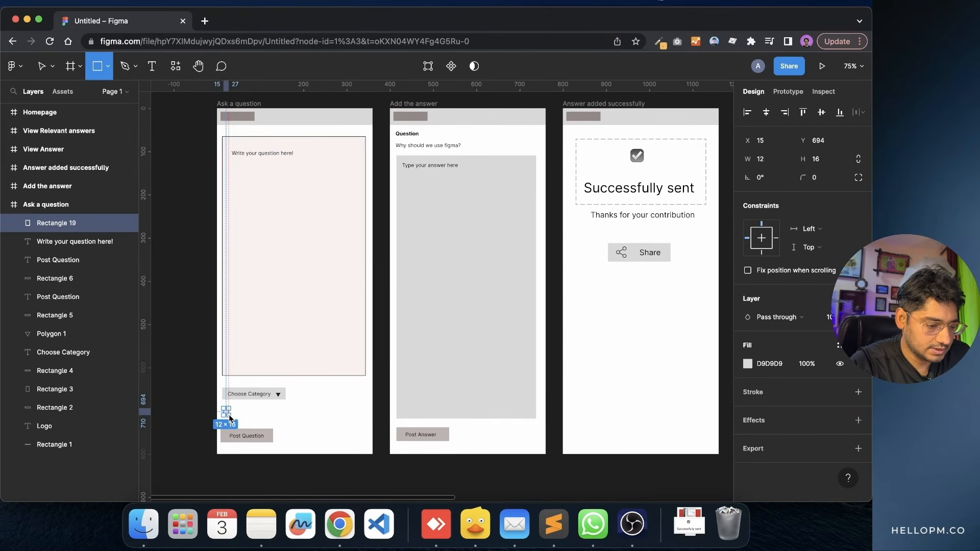
left_click(250, 420)
left_click(225, 411)
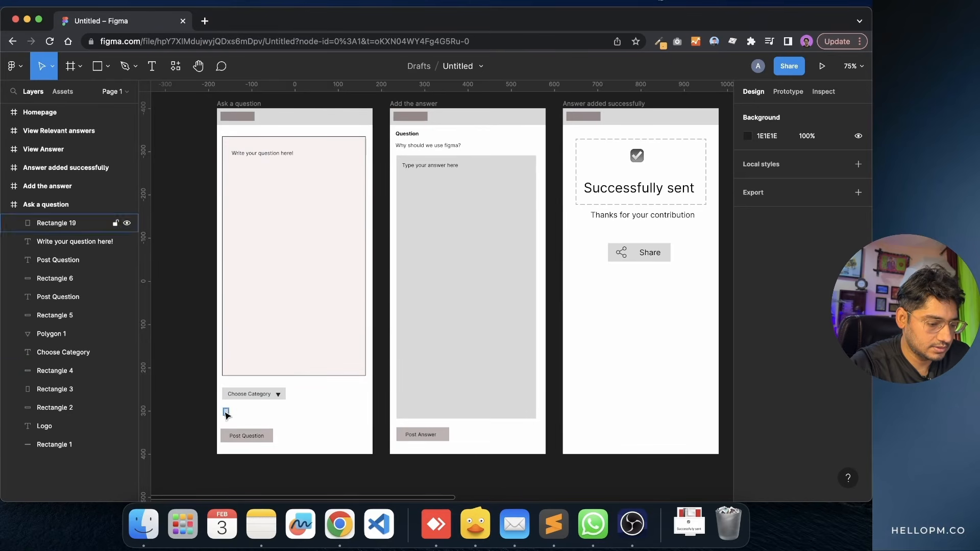
left_click(817, 159)
type("14")
key("Return")
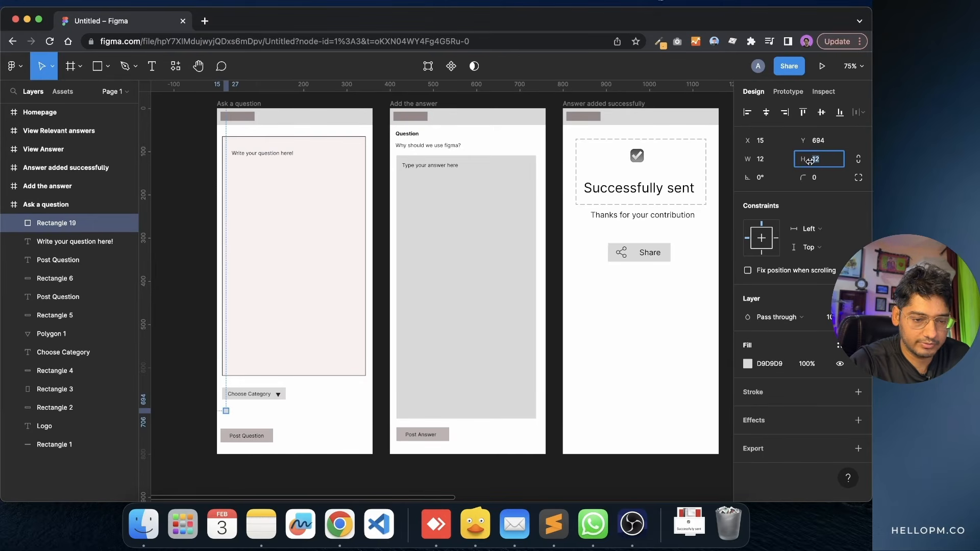
- Add a black 000000 inside stroke of weight 1 to the checkbox square in the Ask a question frame
left_click(255, 412)
left_click(226, 411)
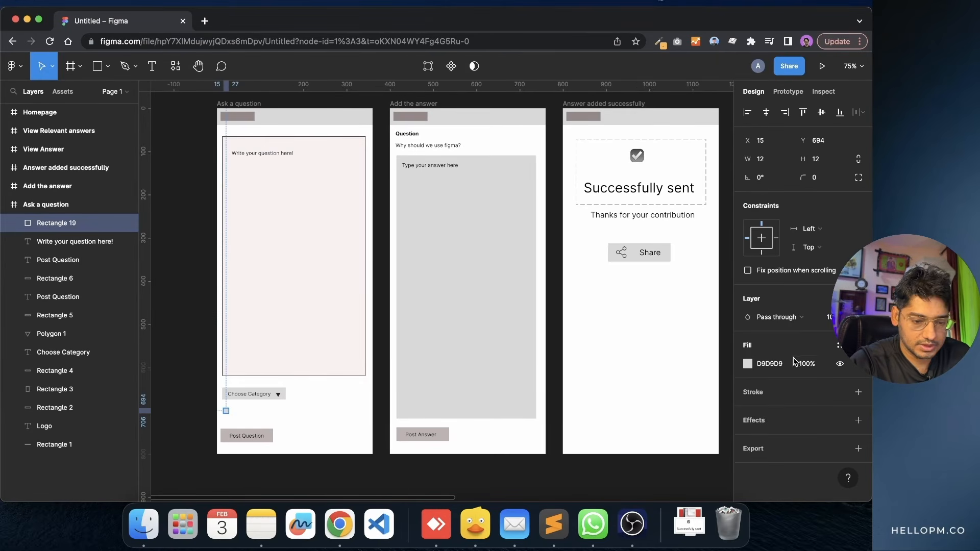
left_click(795, 396)
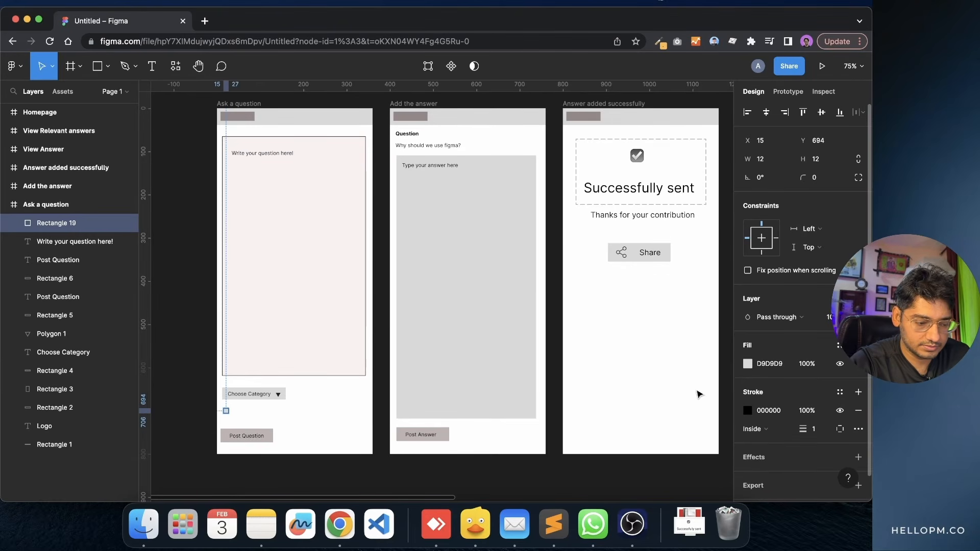
left_click(288, 415)
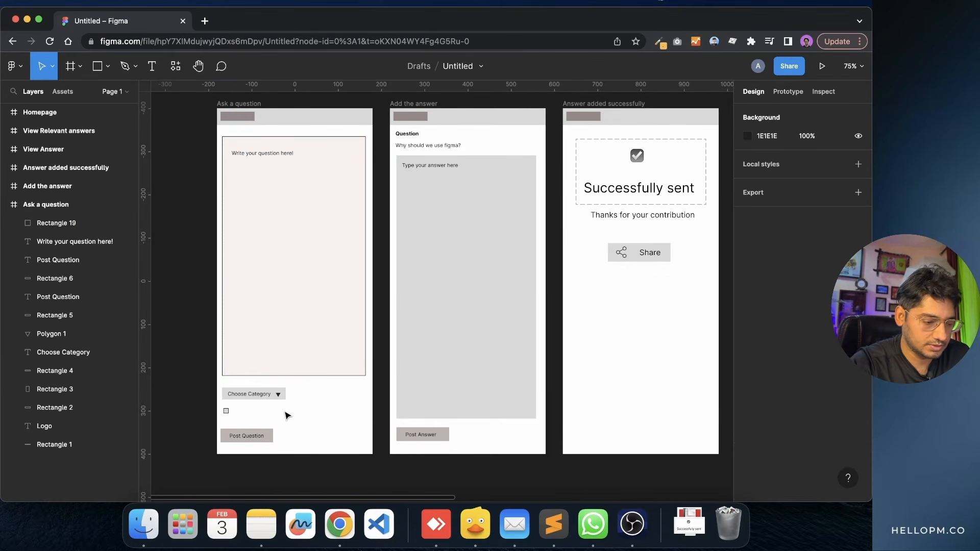
- Add the label "post anonymously" beside the checkbox and move the Post Question button up closer beneath it
left_click(152, 67)
left_click(313, 417)
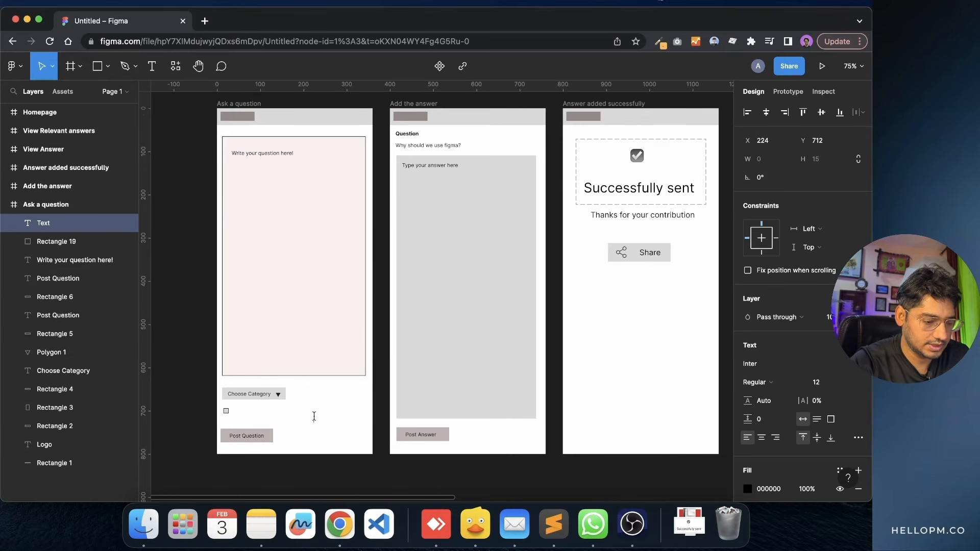
type("post an")
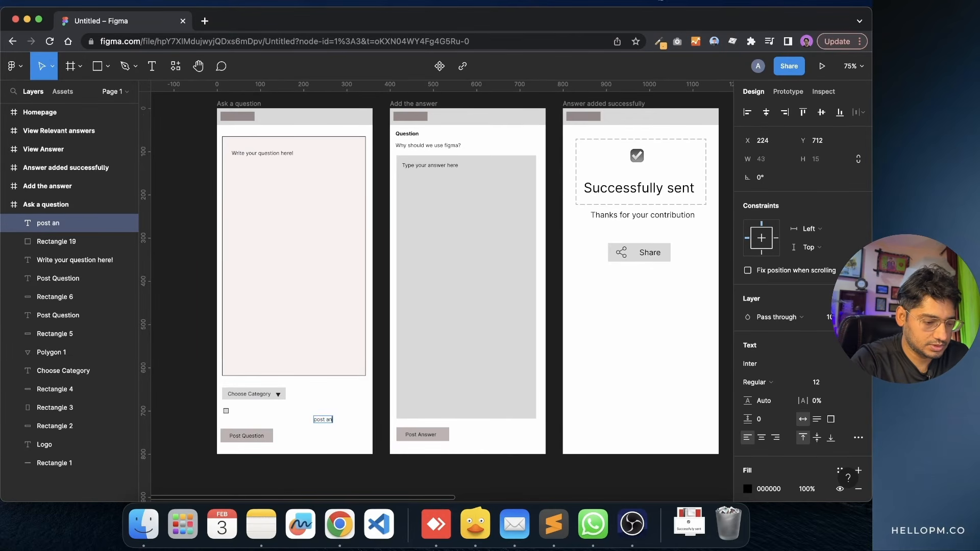
type("onymou")
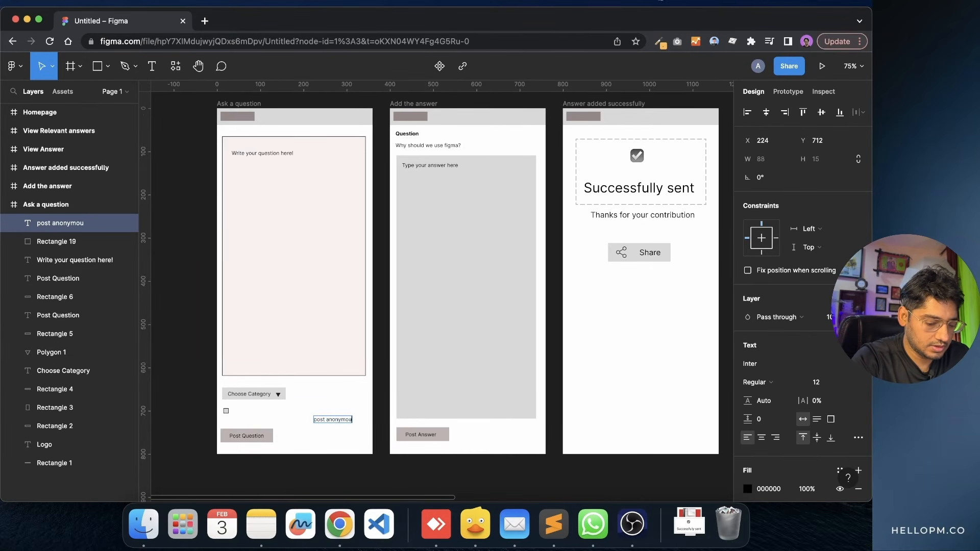
key("Escape")
left_click_drag(334, 420, 251, 434)
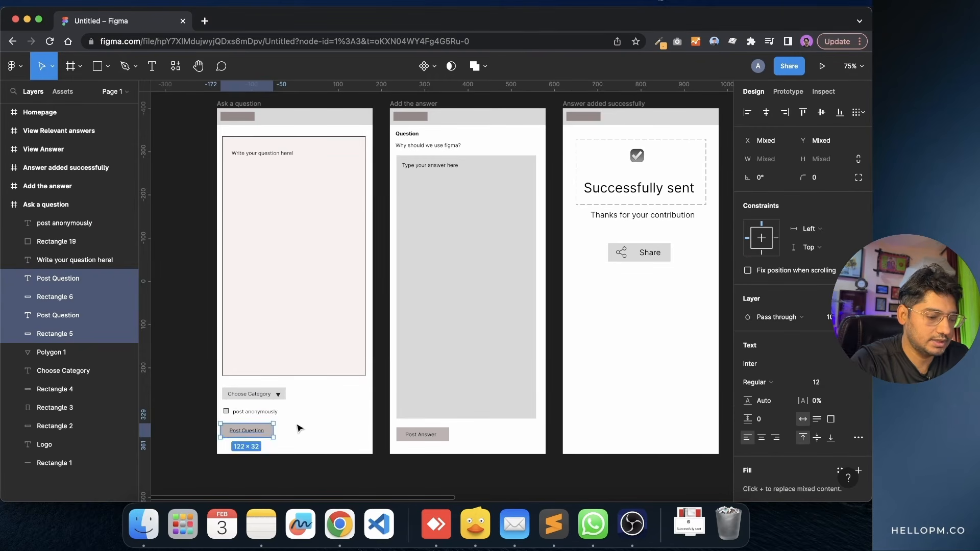
left_click(298, 428)
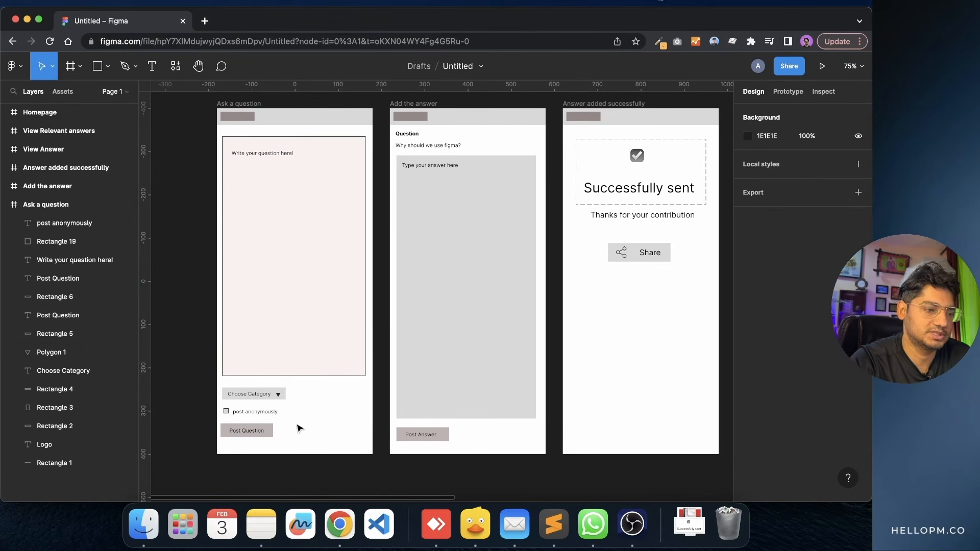
- Move the Post Answer button down near the lower edge of the Add the answer frame
scroll(398, 321, "right", 5)
scroll(398, 322, "up", 5)
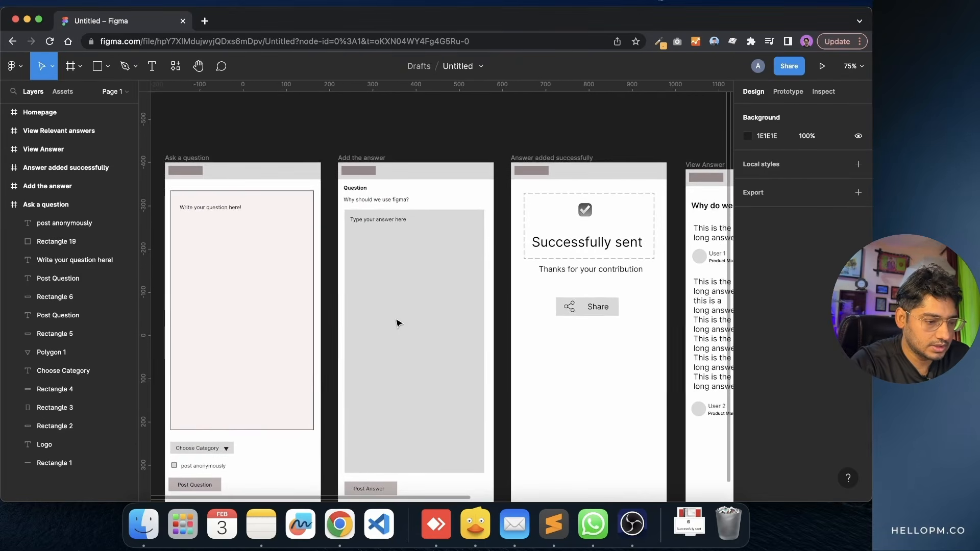
scroll(398, 322, "right", 5)
scroll(398, 322, "down", 3)
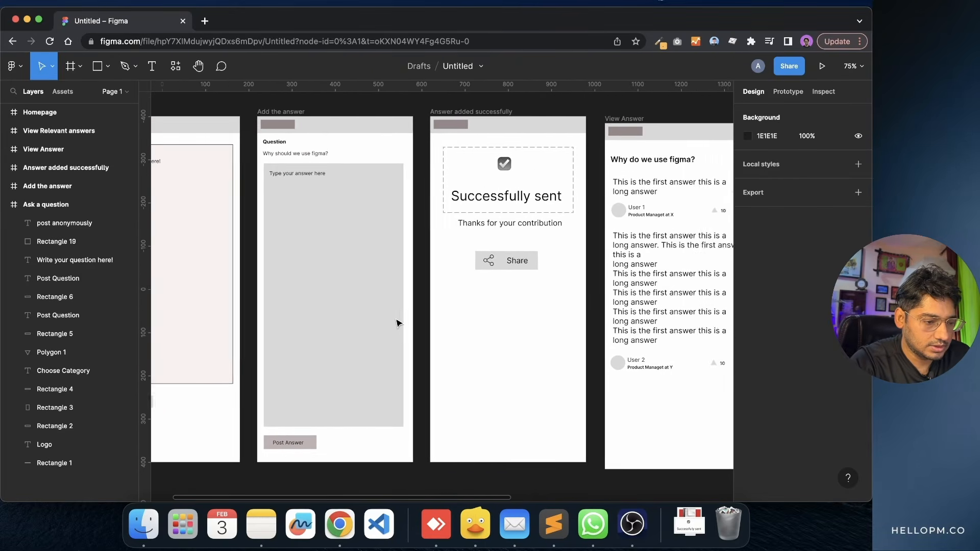
scroll(334, 300, "down", 5)
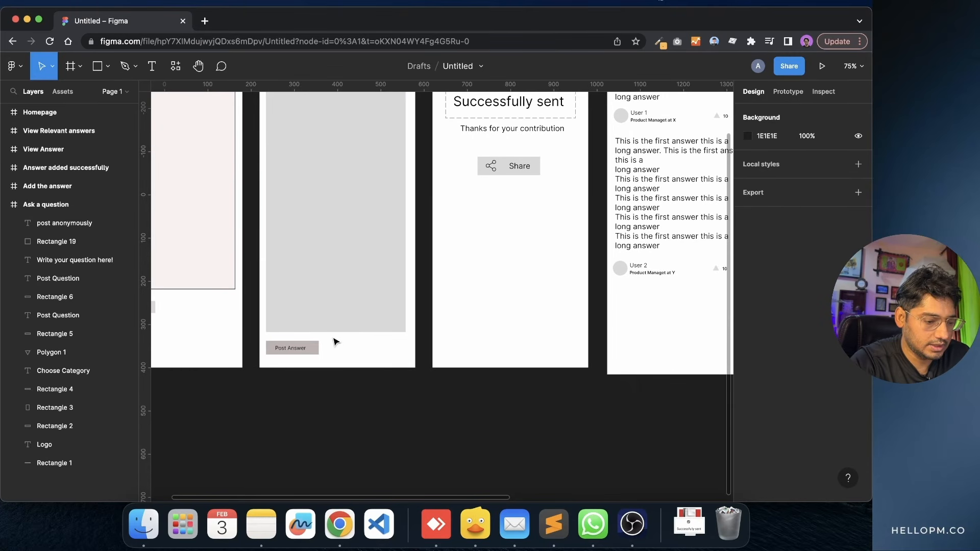
left_click_drag(331, 342, 301, 356)
- Copy the checkbox with its "post anonymously" label into the Add the answer frame, placing it just above Post Answer
scroll(301, 356, "left", 5)
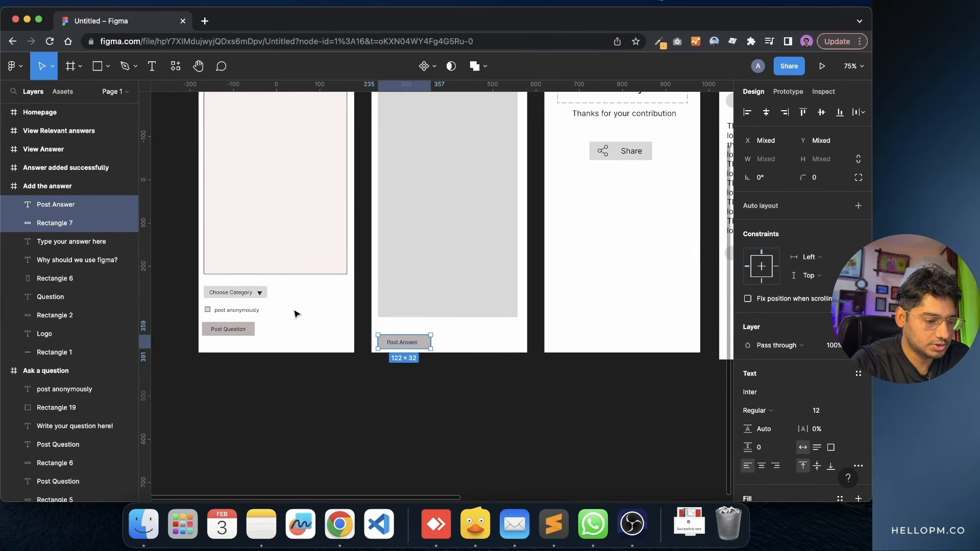
left_click(293, 313)
left_click_drag(271, 311, 208, 315)
left_click(466, 336)
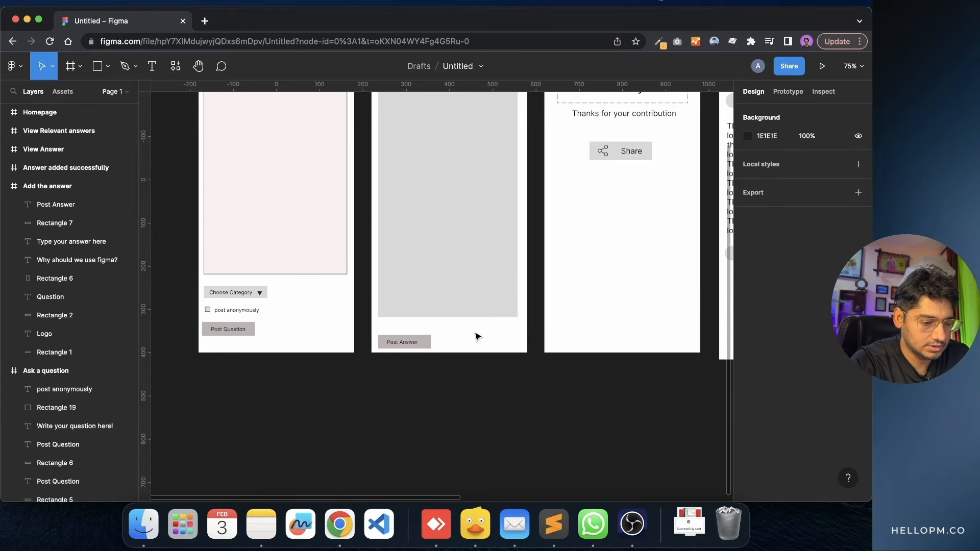
scroll(475, 337, "up", 3)
scroll(474, 337, "right", 2)
left_click(341, 123)
scroll(378, 255, "down", 3)
scroll(378, 256, "down", 2)
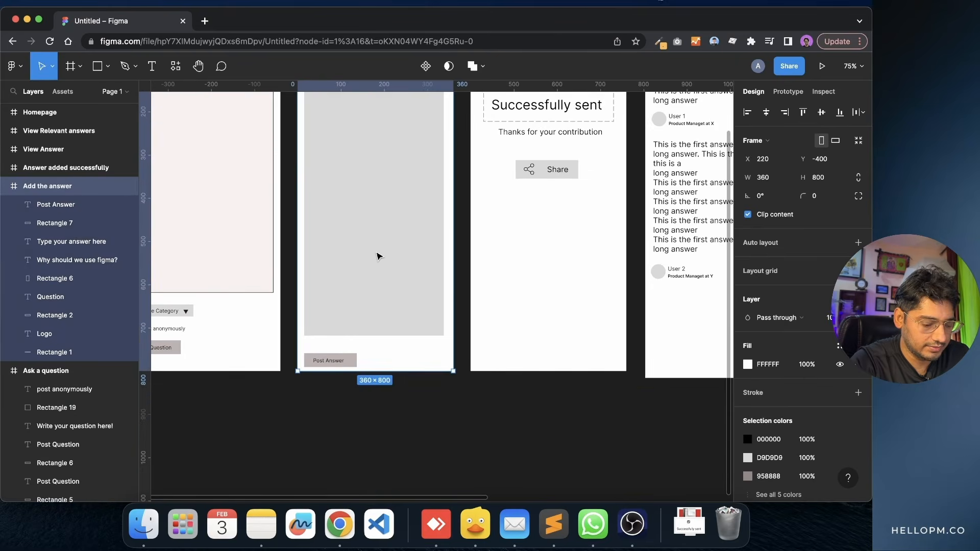
key("cmd+v")
left_click_drag(347, 330, 350, 347)
left_click(377, 350)
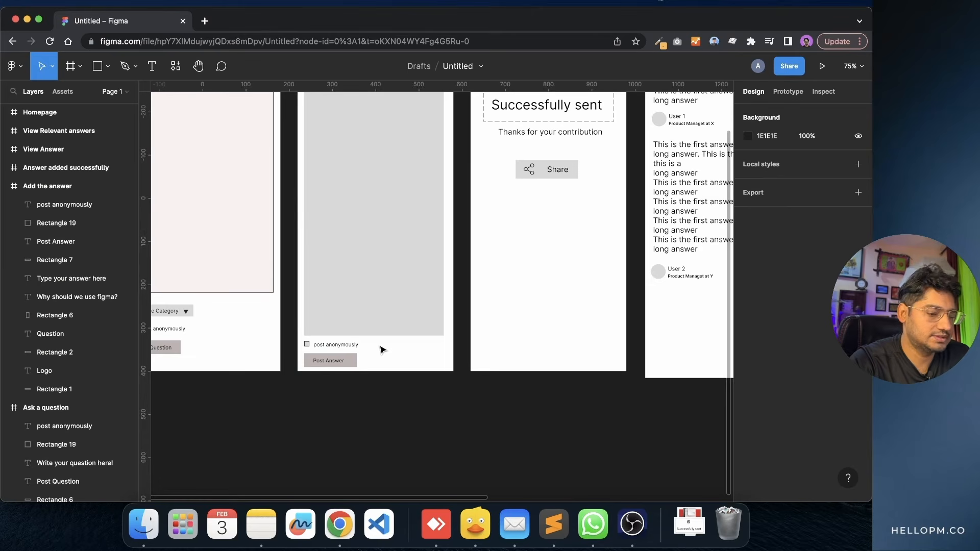
- Change the second answer's author name from "User 2" to "Anonymous" in the View Answer frame
scroll(382, 350, "up", 3)
scroll(383, 350, "right", 5)
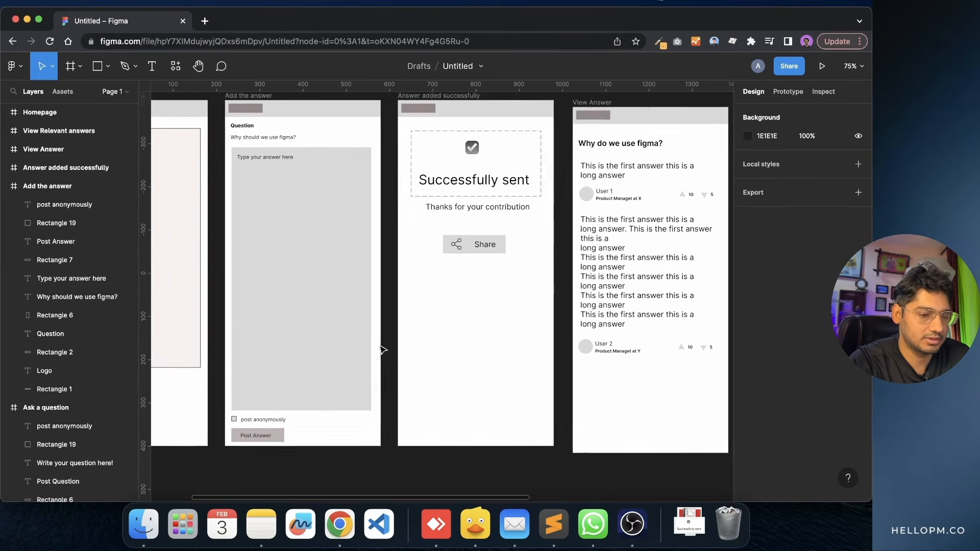
scroll(381, 350, "right", 6)
scroll(381, 350, "up", 2)
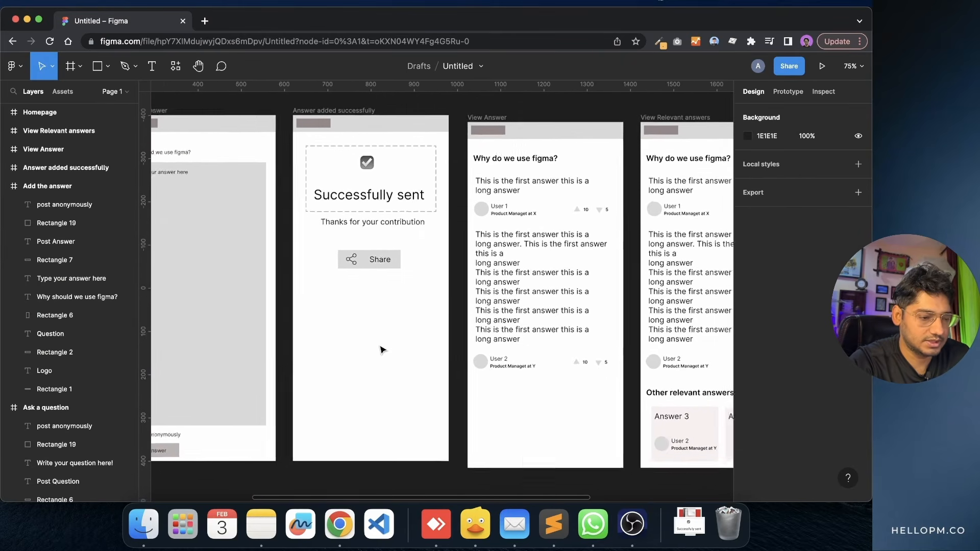
scroll(382, 350, "right", 2)
scroll(382, 350, "left", 6)
scroll(382, 350, "down", 2)
scroll(381, 350, "right", 5)
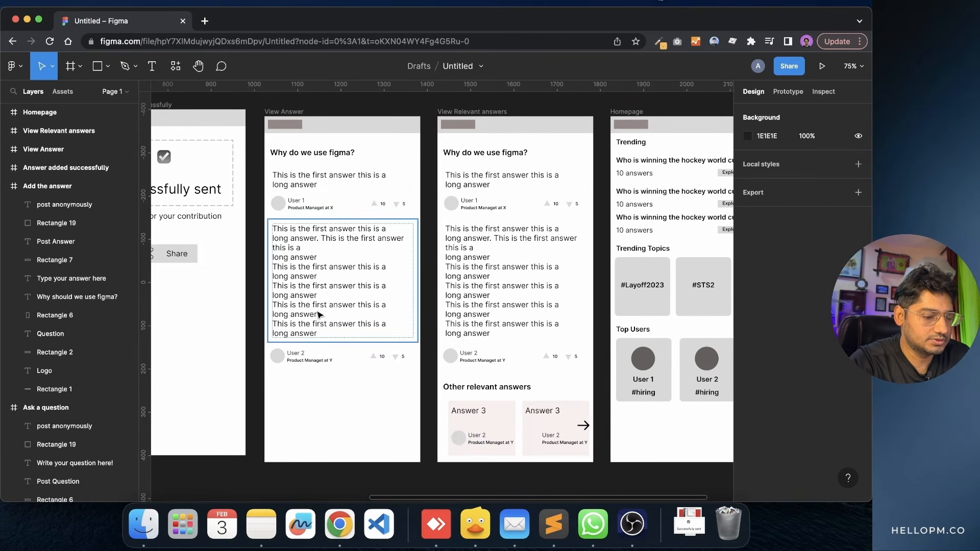
double_click(296, 354)
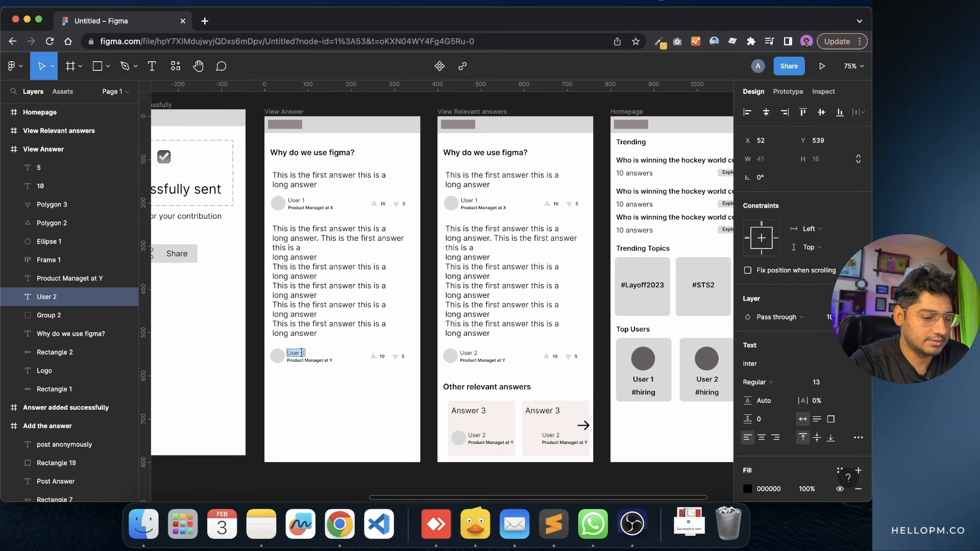
type("A")
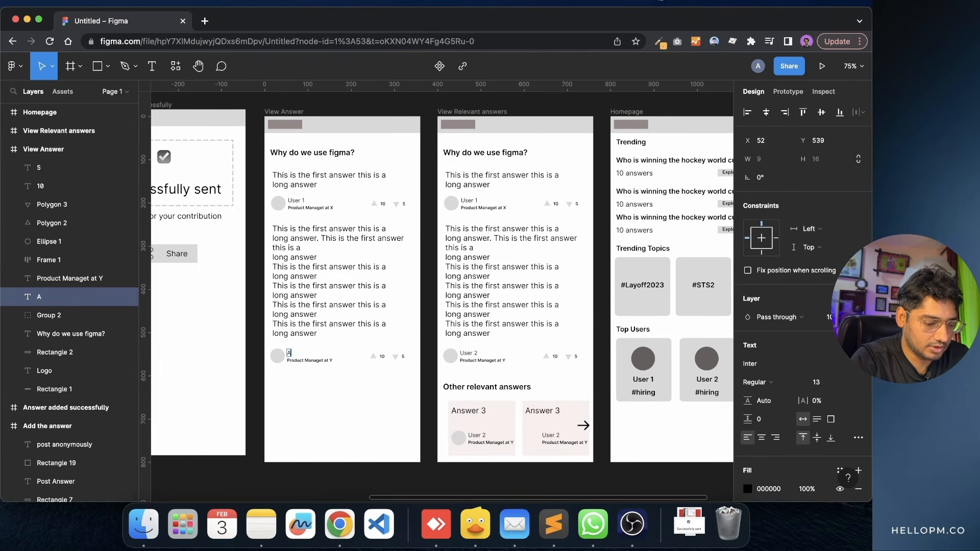
type("nkonymous")
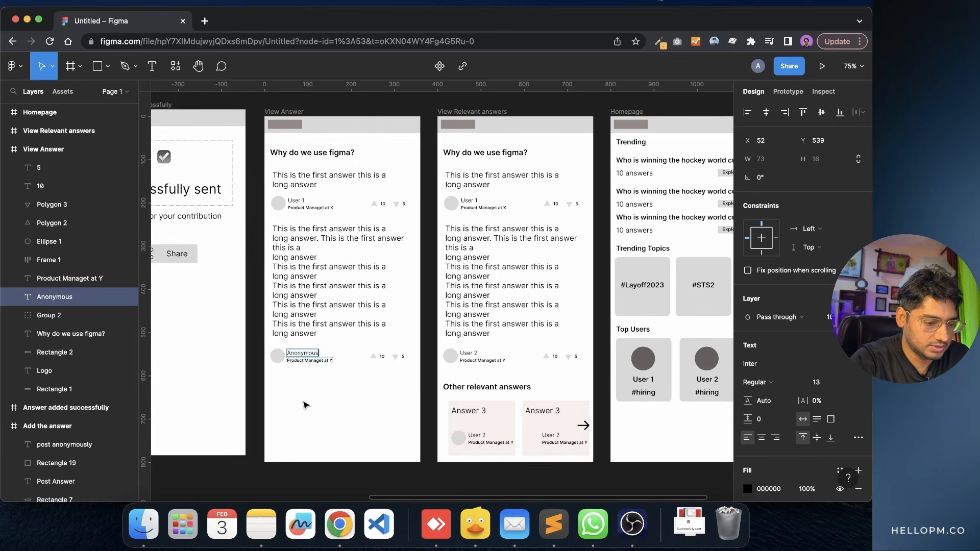
left_click(315, 423)
- Delete the job title line under the Anonymous author in the View Answer frame
left_click(327, 361)
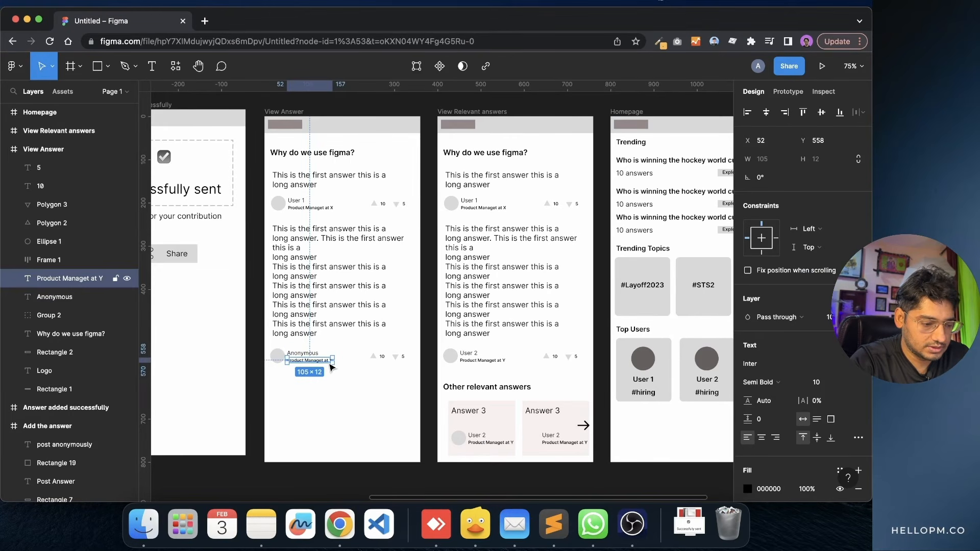
key("Delete")
left_click(315, 356)
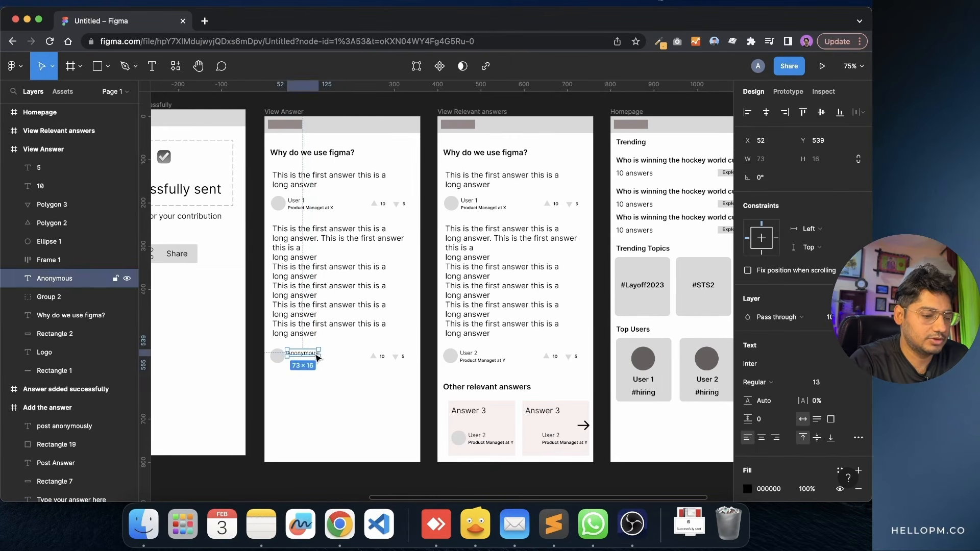
left_click(320, 406)
scroll(352, 403, "right", 8)
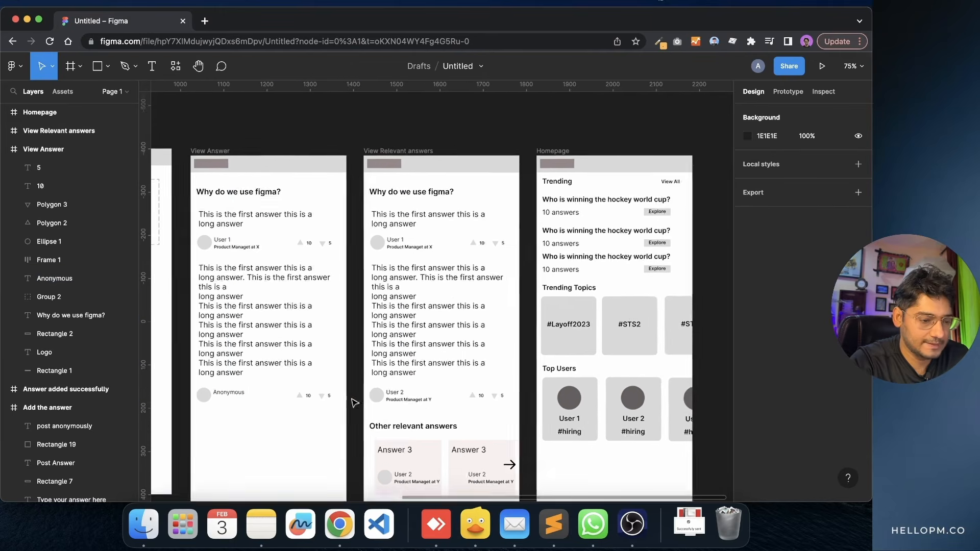
scroll(352, 403, "left", 6)
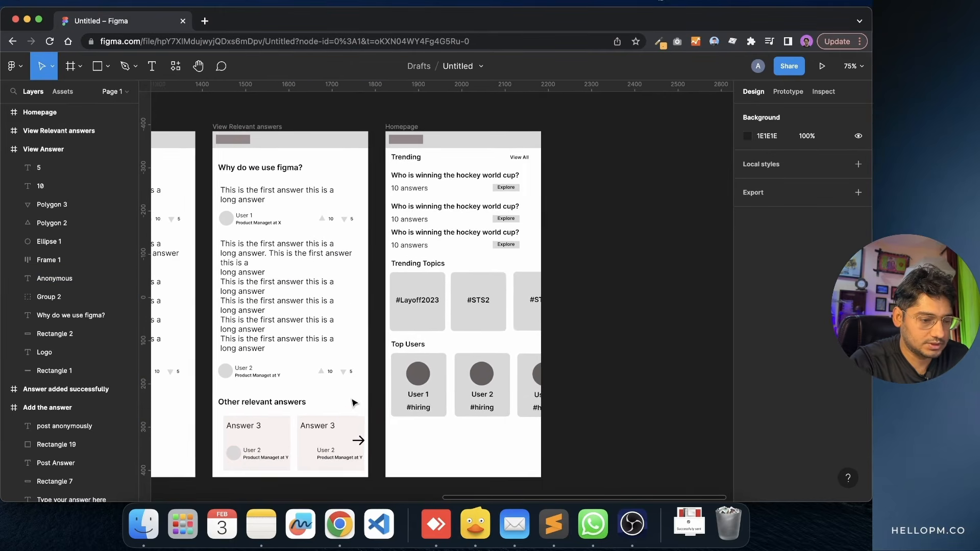
scroll(353, 402, "right", 4)
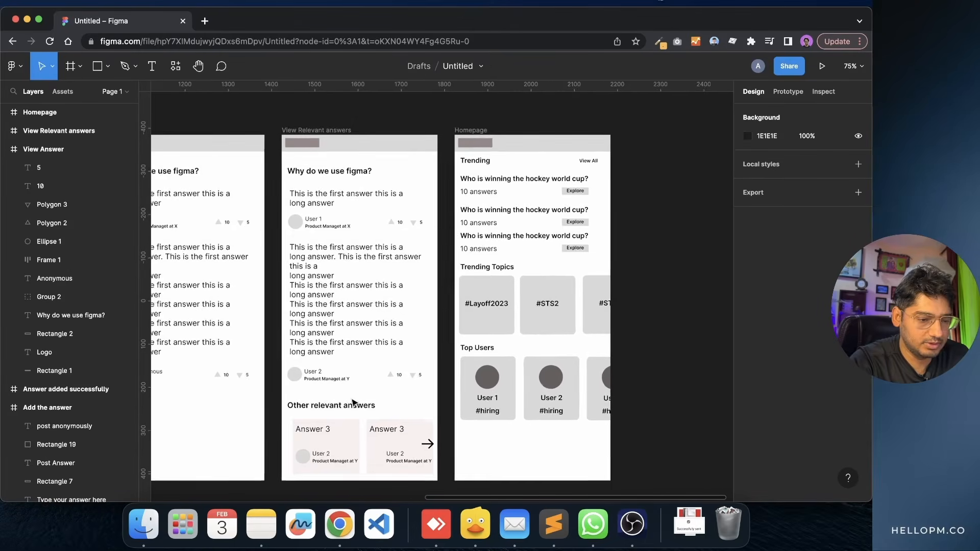
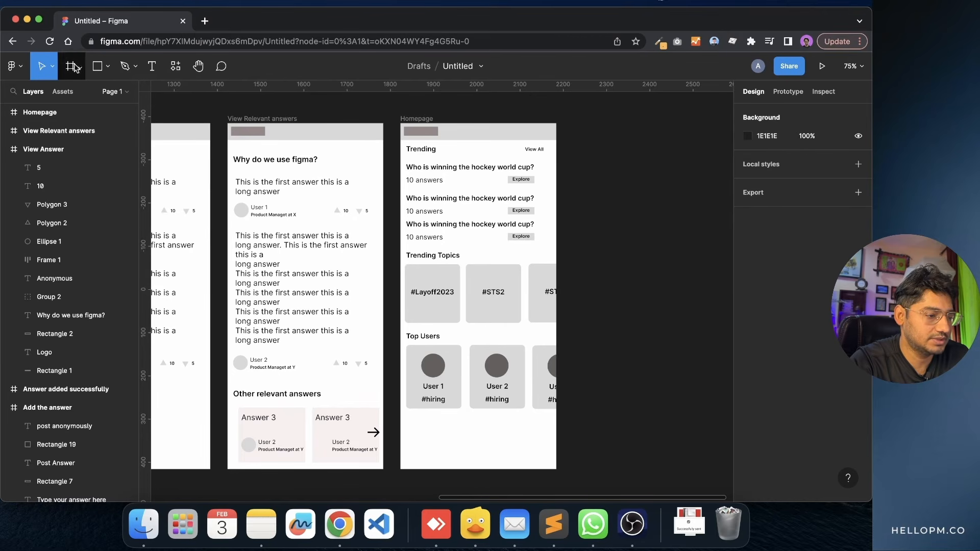
- Draw a rectangle about 42 × 29 at the right end of the Homepage header bar and fill it with dark 423838
left_click(109, 68)
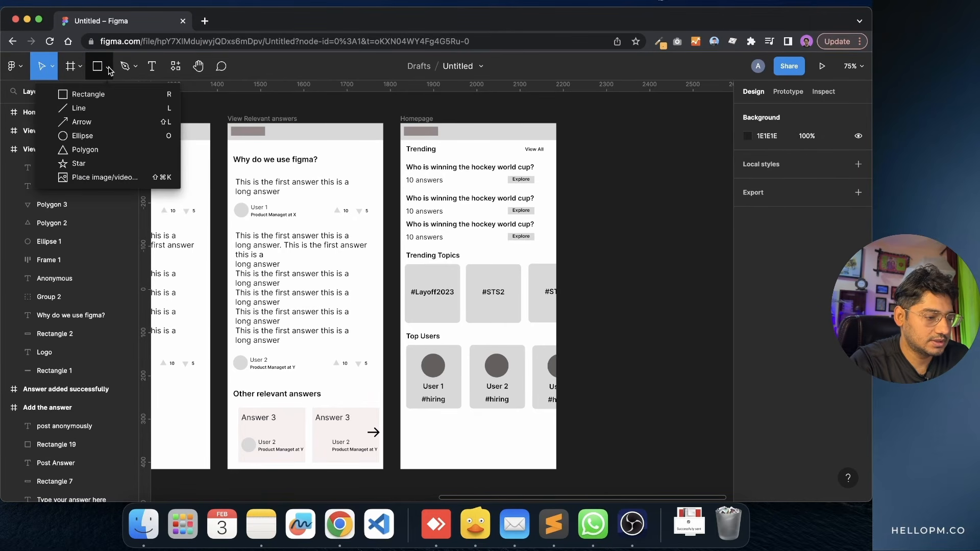
left_click(108, 96)
left_click_drag(526, 122, 542, 135)
left_click(747, 363)
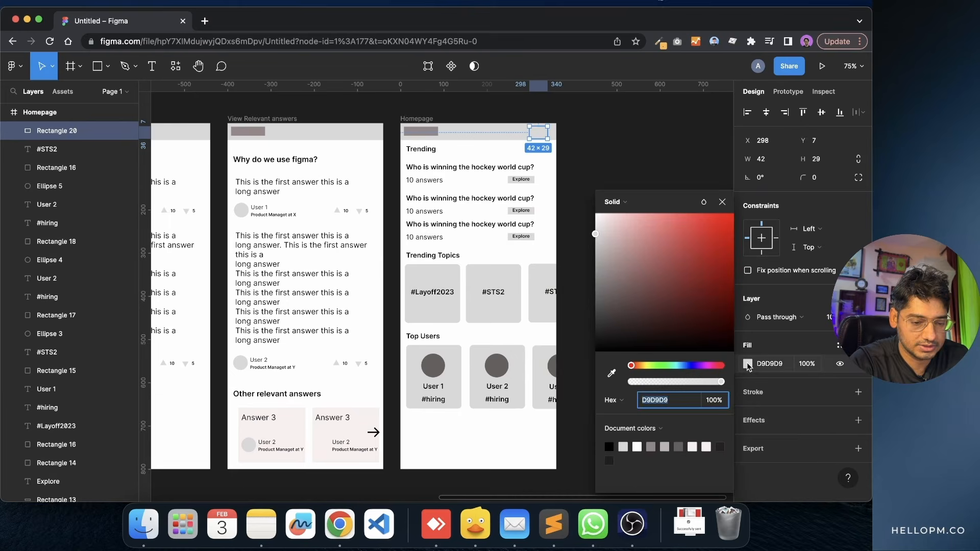
left_click_drag(598, 234, 615, 318)
left_click(657, 162)
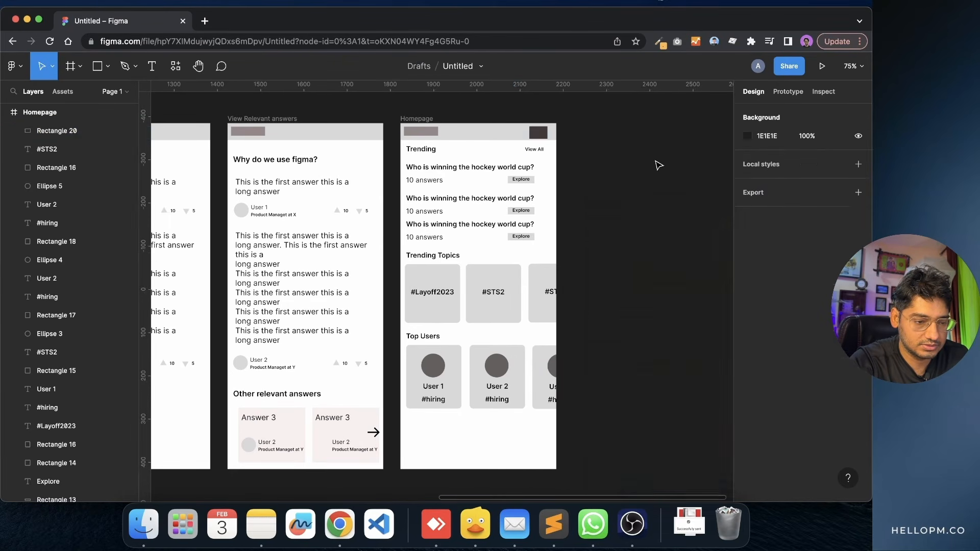
- Resize the dark rectangle in the Homepage header to 30 × 30 and place it near the header's right end
left_click_drag(541, 133, 544, 131)
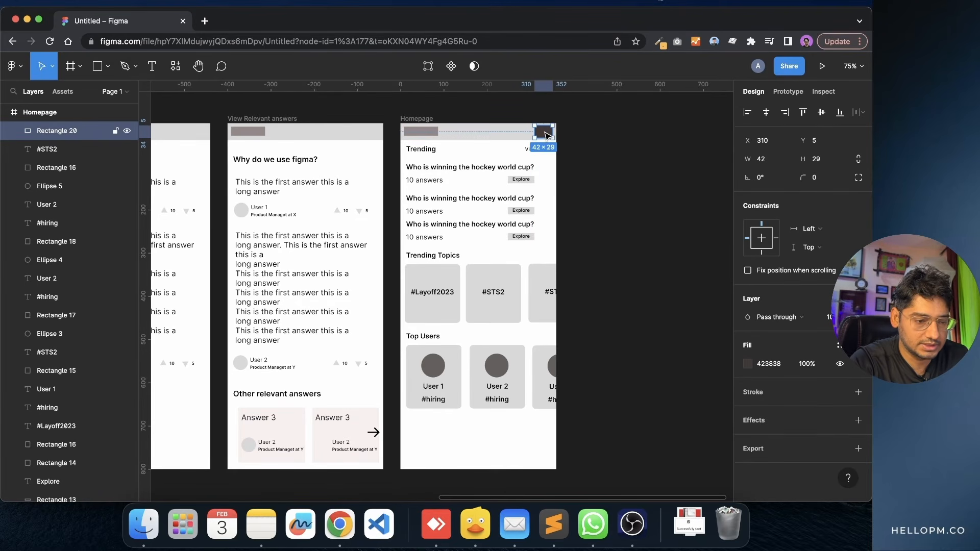
left_click(826, 162)
left_click(769, 160)
type("30")
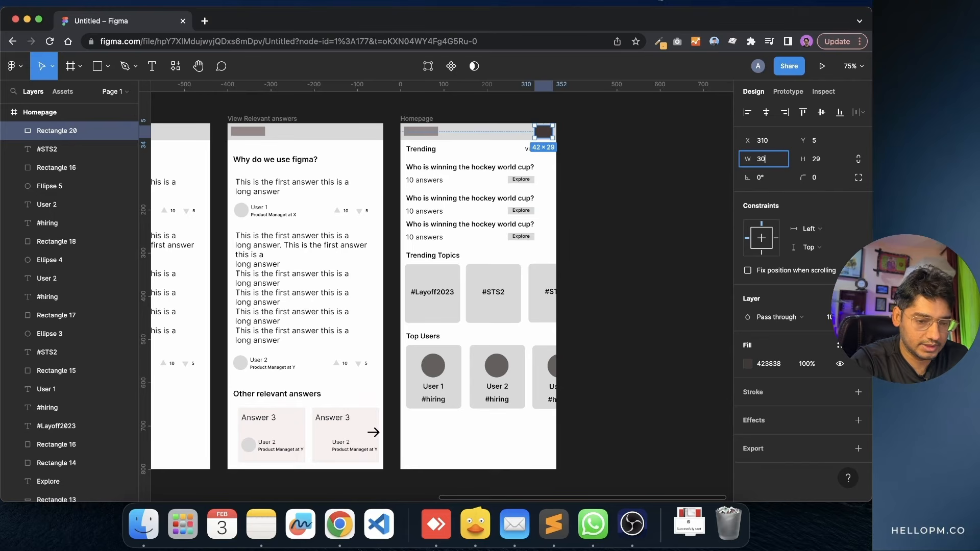
key("Tab")
type("30")
key("Return")
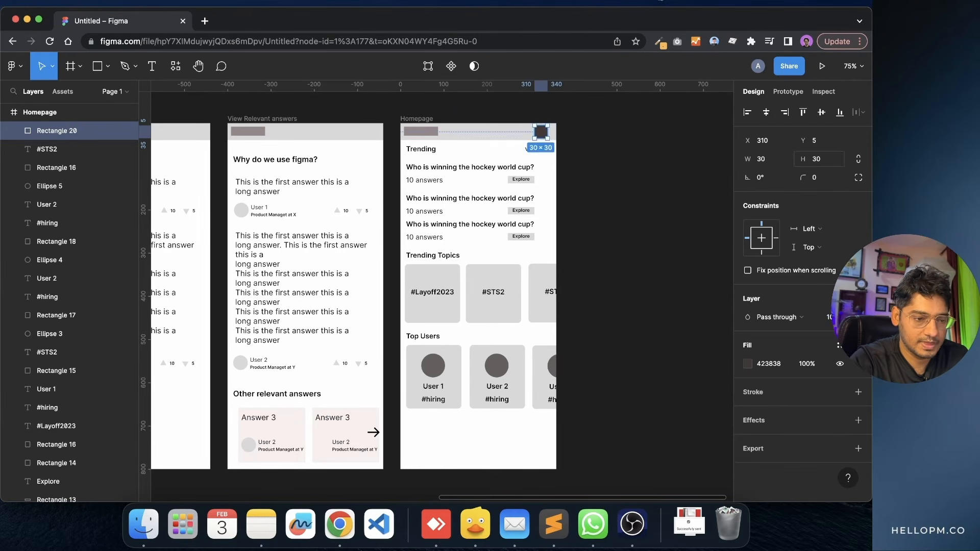
left_click(692, 190)
left_click_drag(541, 132, 545, 132)
left_click(587, 141)
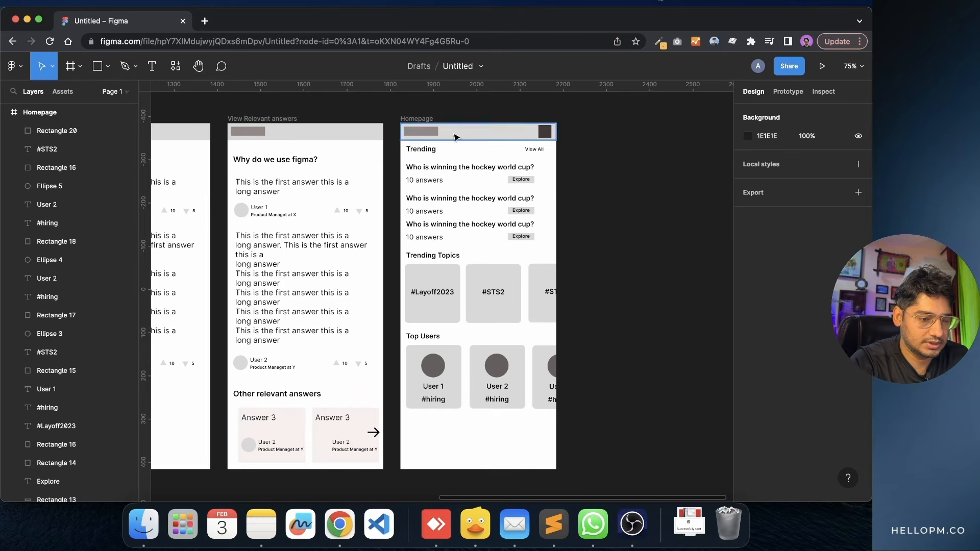
- Duplicate the Trending heading, change the copy's text to "+", and place it over the dark square in the Homepage header
left_click(431, 149)
key("super+d")
left_click_drag(430, 149, 488, 149)
double_click(485, 147)
type("+")
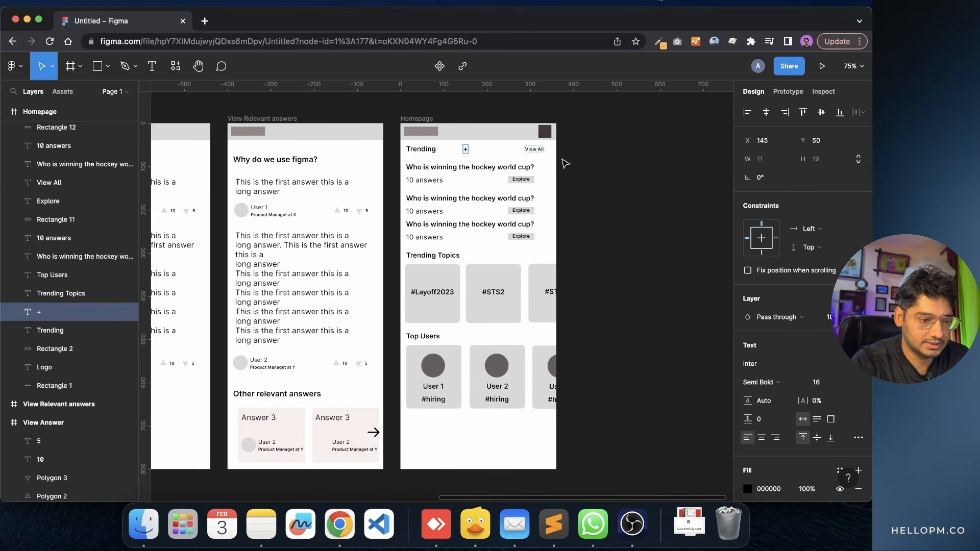
key("Escape")
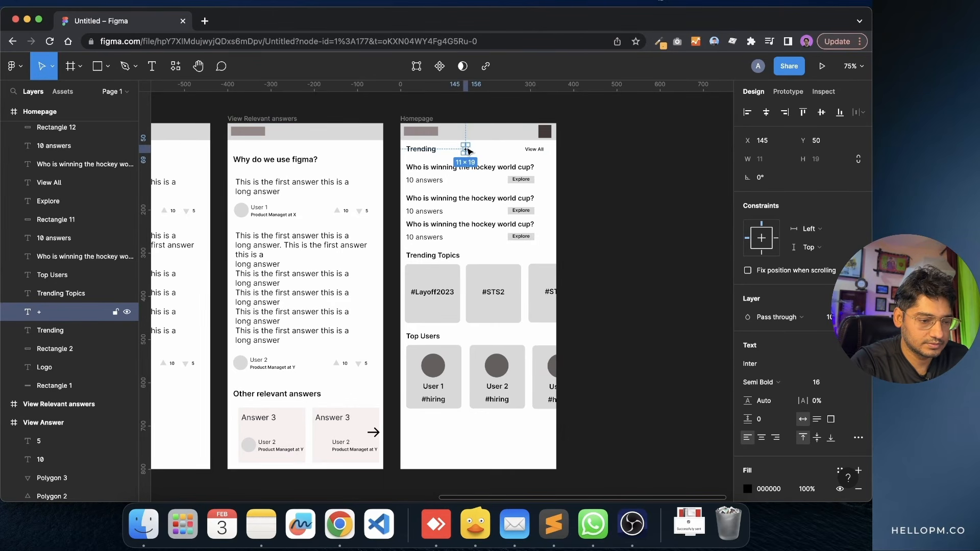
left_click_drag(467, 151, 545, 134)
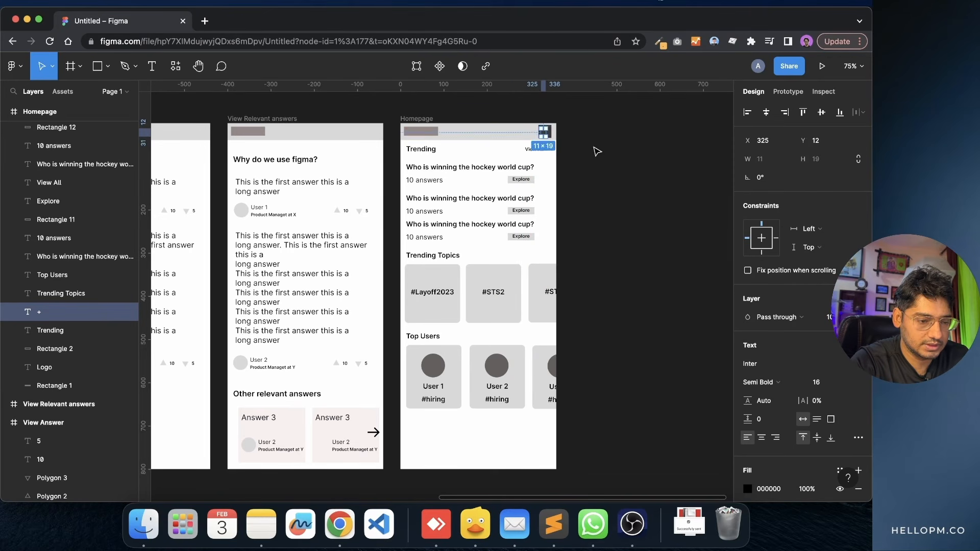
left_click(593, 149)
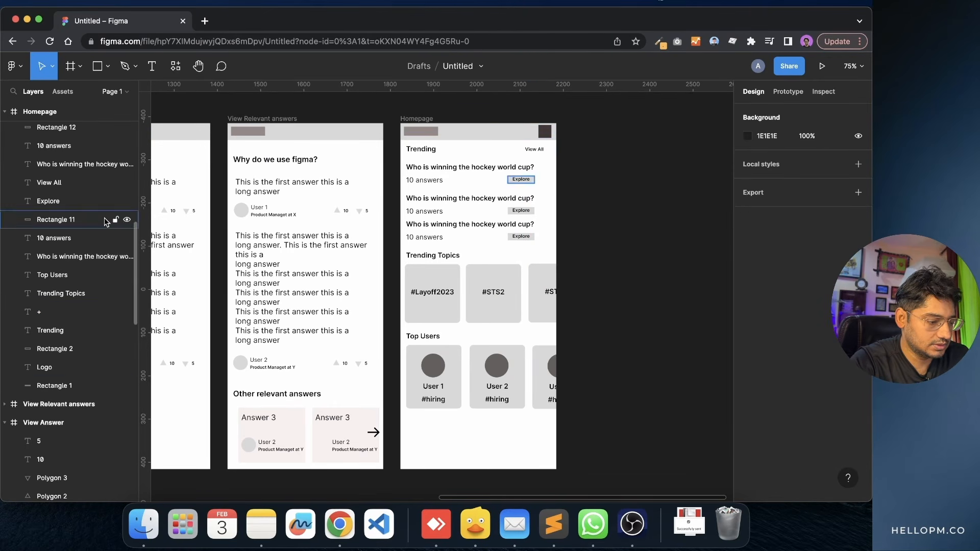
- Move the "+" text up the Homepage layer order to just above Rectangle 13
scroll(51, 292, "up", 3)
scroll(51, 292, "up", 10)
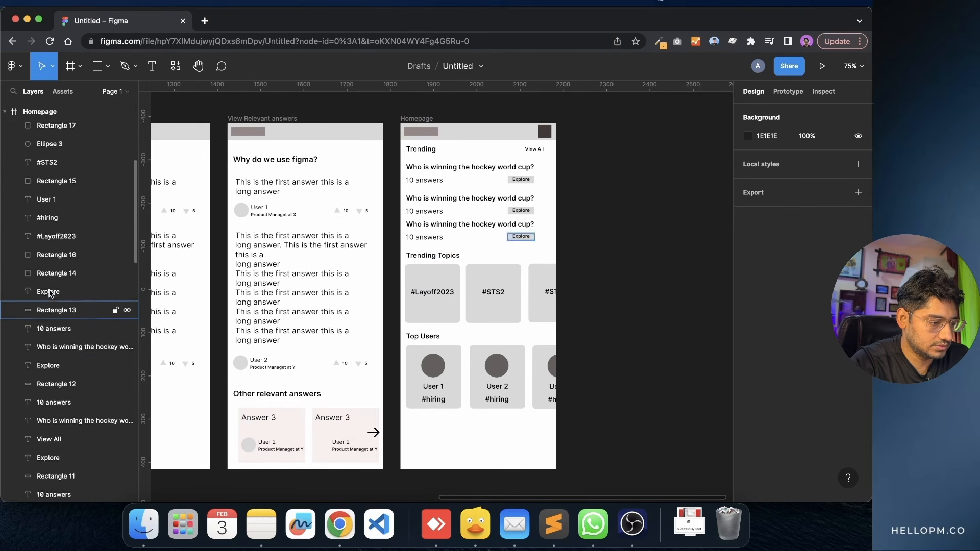
scroll(50, 292, "down", 10)
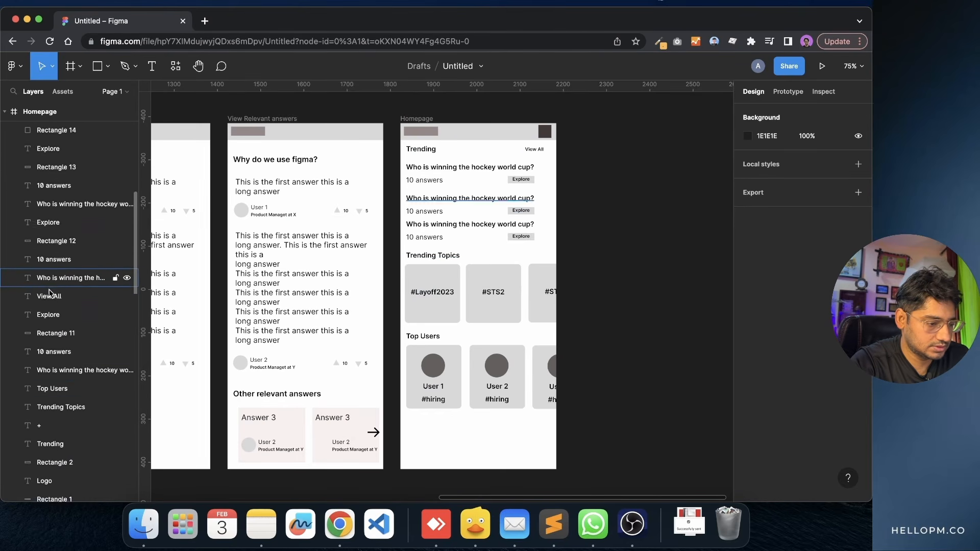
left_click_drag(49, 313, 64, 135)
left_click(575, 136)
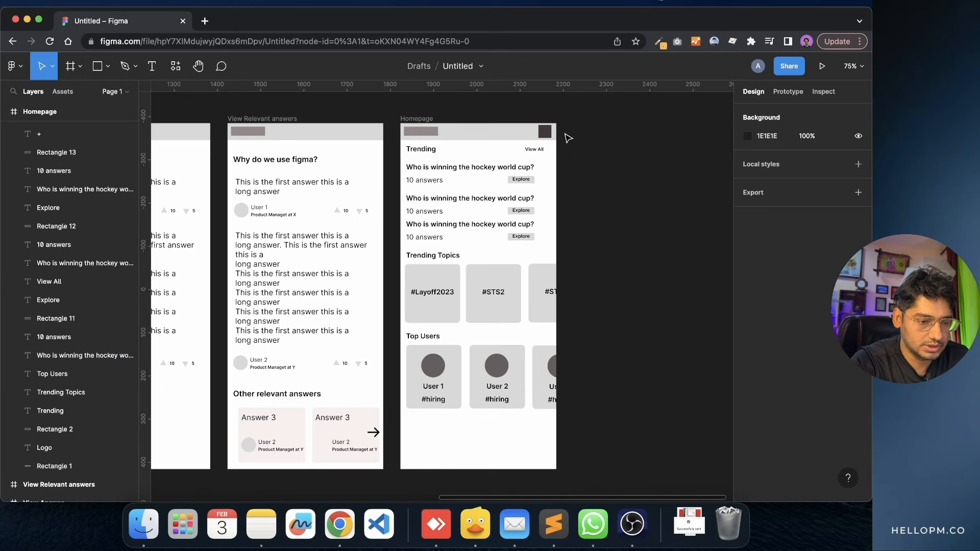
- Change the fill of the "+" text in the Homepage header to off-white F3EAEA
left_click(80, 133)
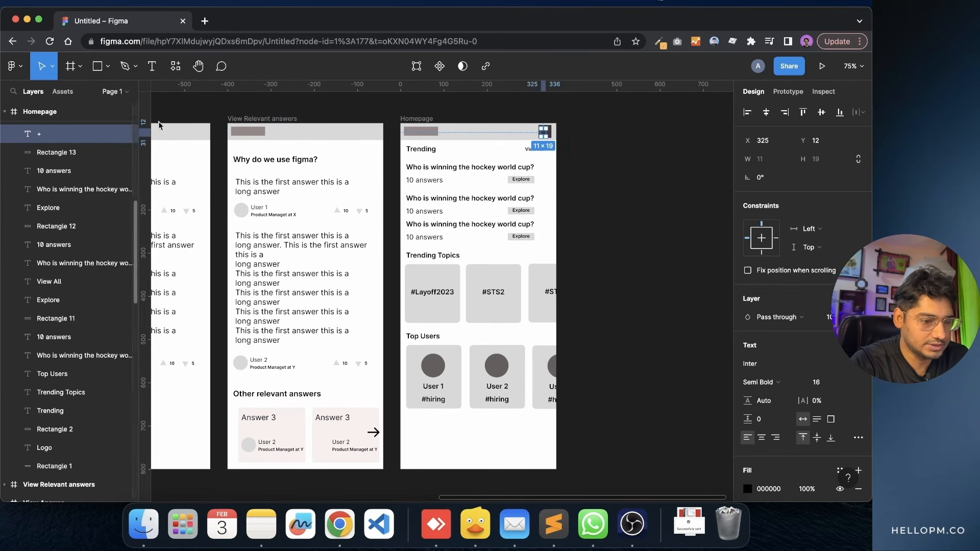
left_click(747, 489)
left_click_drag(596, 287, 604, 223)
left_click(615, 142)
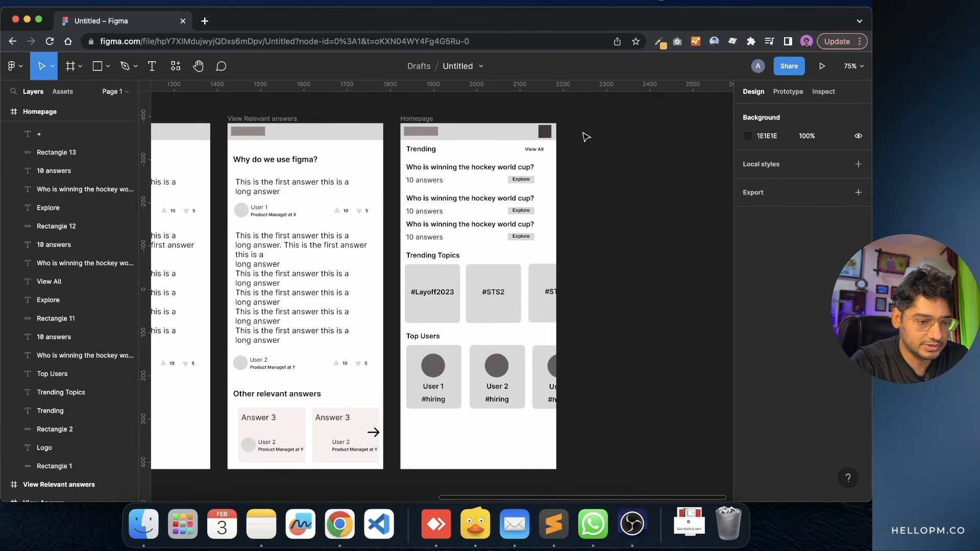
- Bring the "+" text above Rectangle 20 in the Homepage layer order and center it on the dark square
scroll(33, 188, "up", 6)
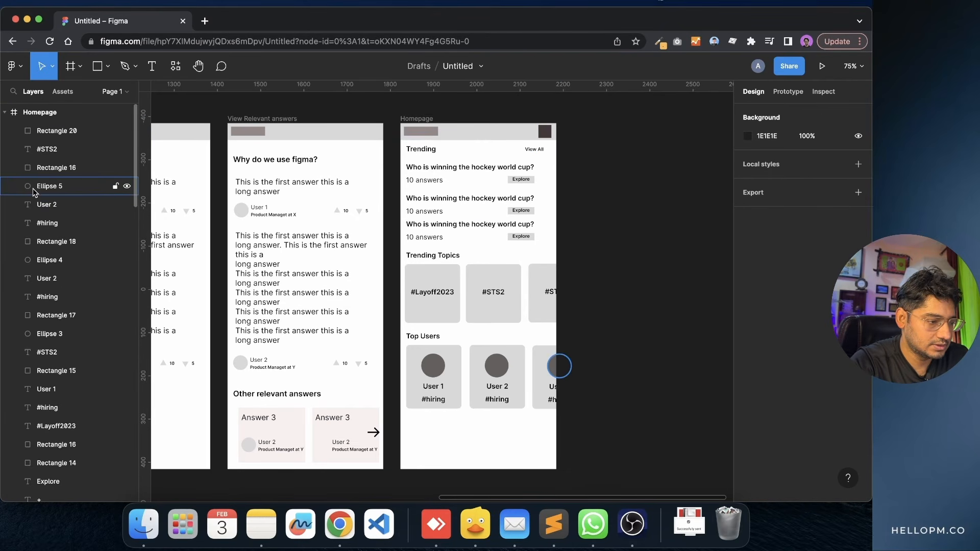
scroll(32, 192, "down", 6)
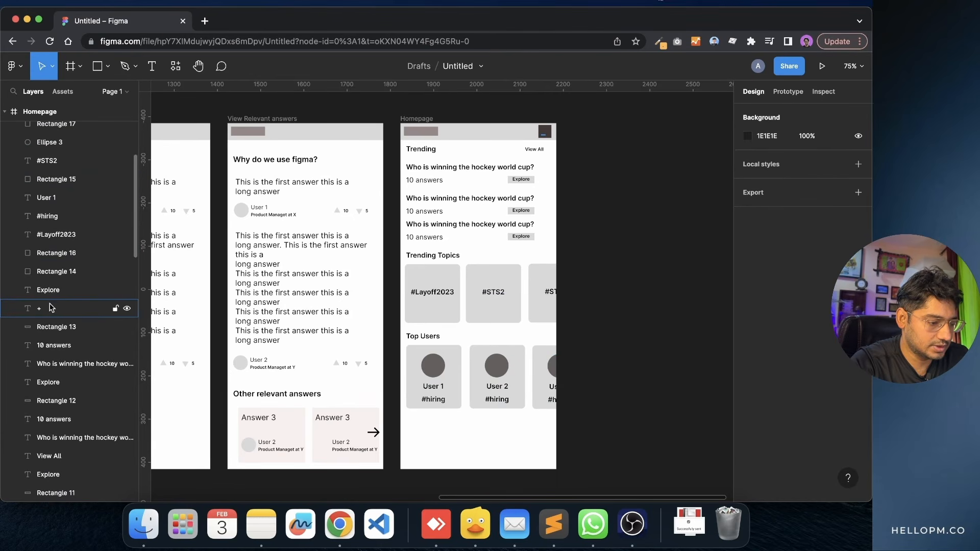
left_click(51, 310)
left_click_drag(51, 309, 59, 123)
left_click(697, 164)
left_click(544, 133)
left_click_drag(544, 133, 547, 132)
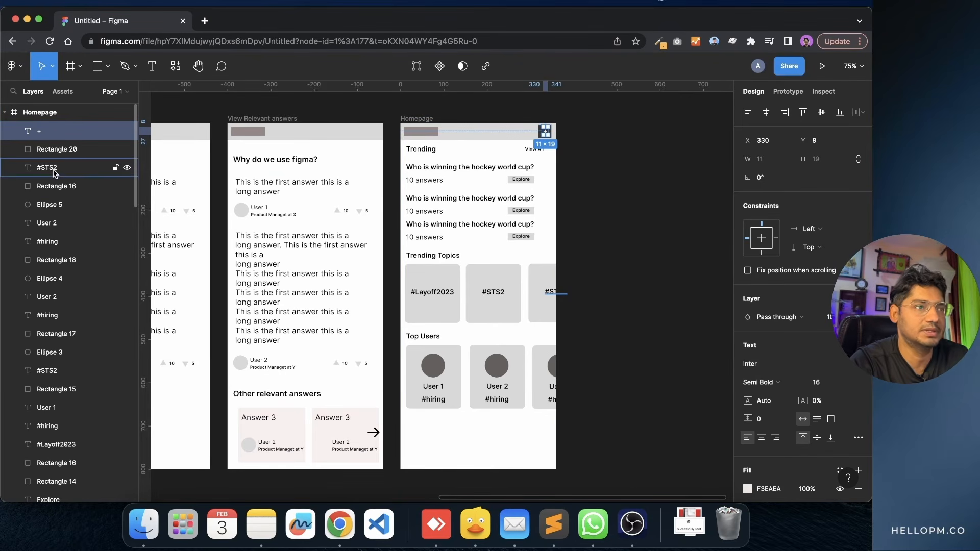
left_click(687, 154)
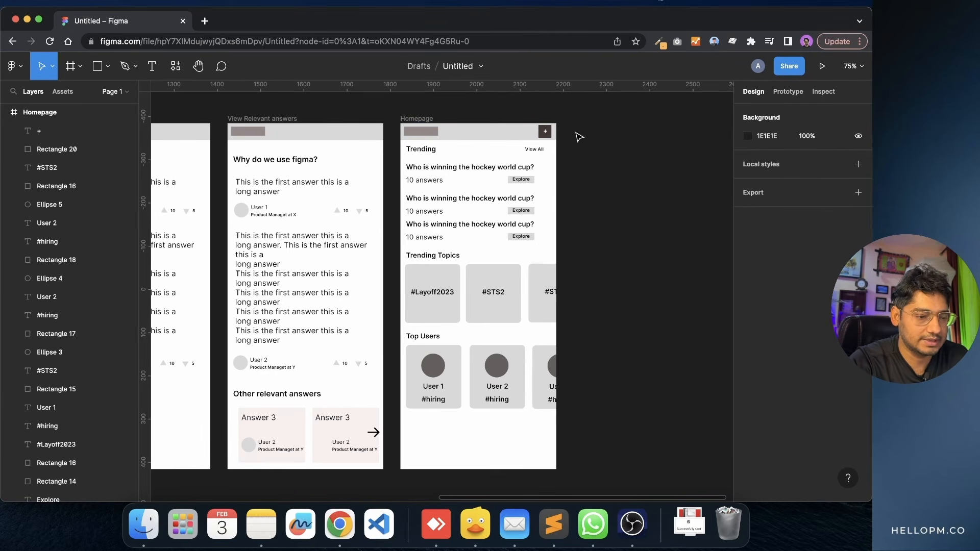
- Copy the dark square with its "+" from the Homepage header into the headers of View Relevant answers and View Answer
left_click(548, 132)
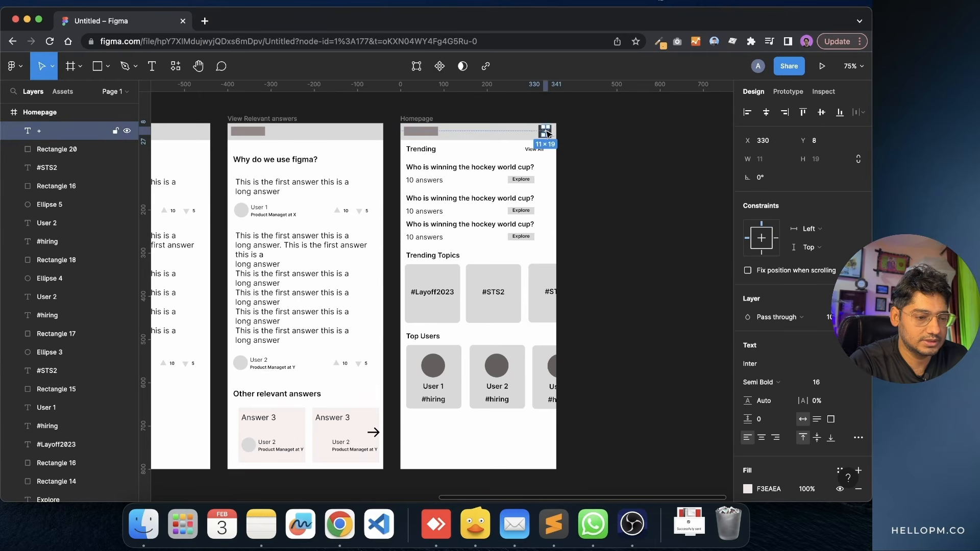
left_click(530, 121)
left_click(541, 129)
left_click(545, 132, "shift")
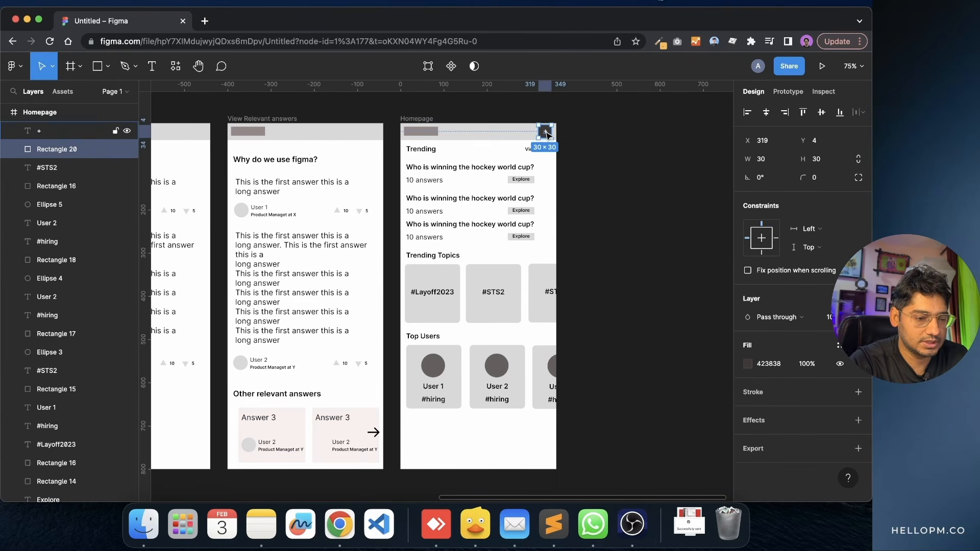
key("super+c")
left_click(373, 135)
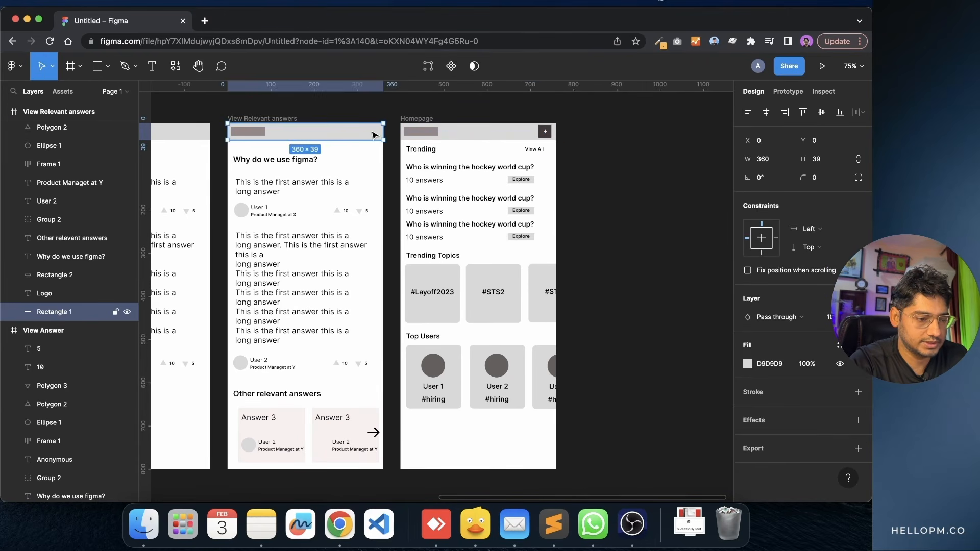
key("super+v")
scroll(373, 134, "left", 8)
left_click(500, 139)
key("super+v")
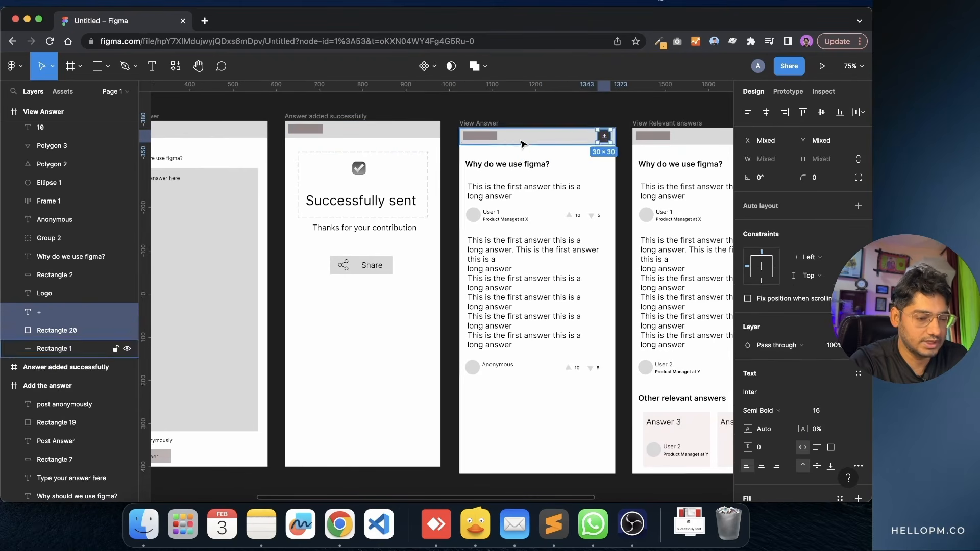
- Paste the "+" button into the headers of Answer added successfully, Add the answer, and Ask a question
left_click(415, 135)
key("super+v")
scroll(414, 134, "left", 10)
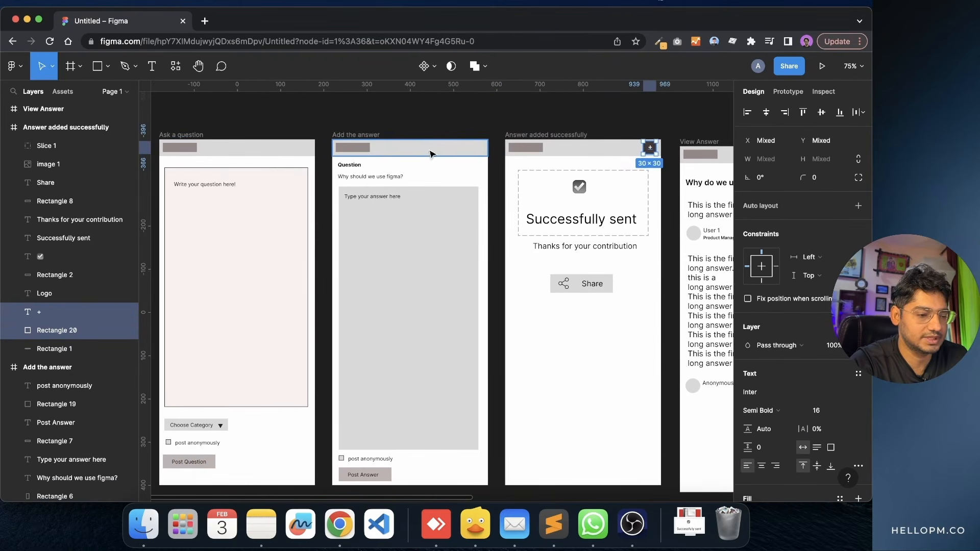
left_click(430, 148)
key("super+v")
scroll(428, 148, "left", 5)
left_click(427, 145)
key("super+v")
left_click(468, 117)
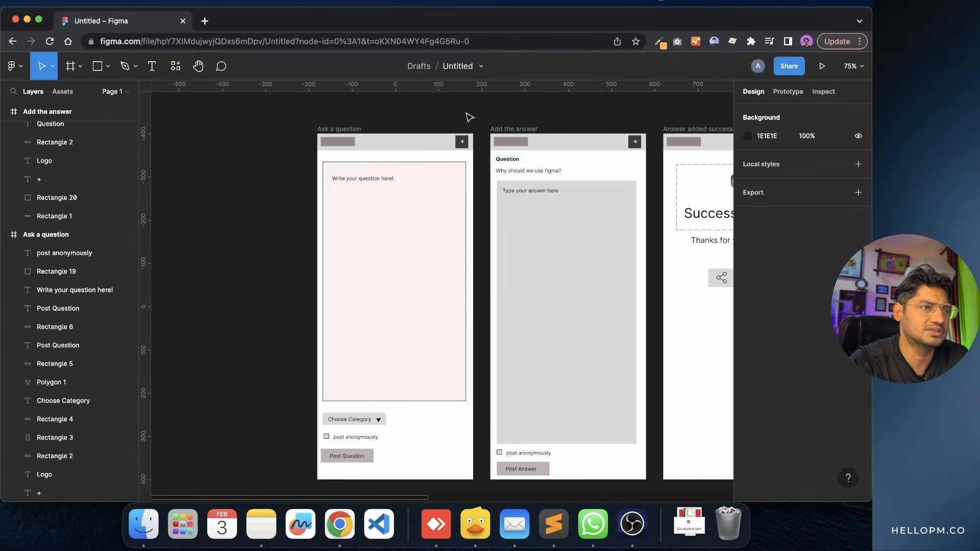
- Review all the wireframe frames from Ask a question to Homepage, checking the "+" button in each header
scroll(537, 114, "right", 15)
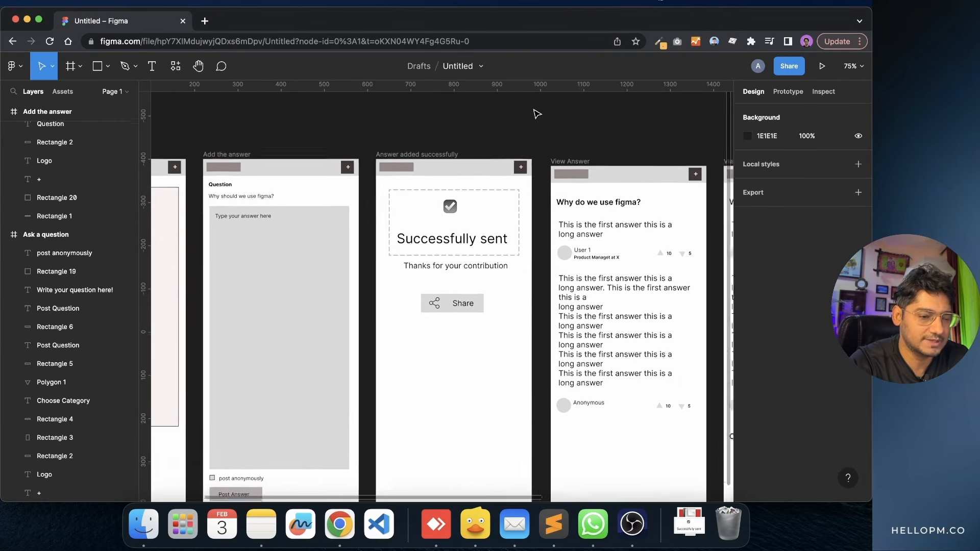
scroll(536, 114, "right", 2)
scroll(537, 114, "down", 5)
scroll(537, 114, "right", 12)
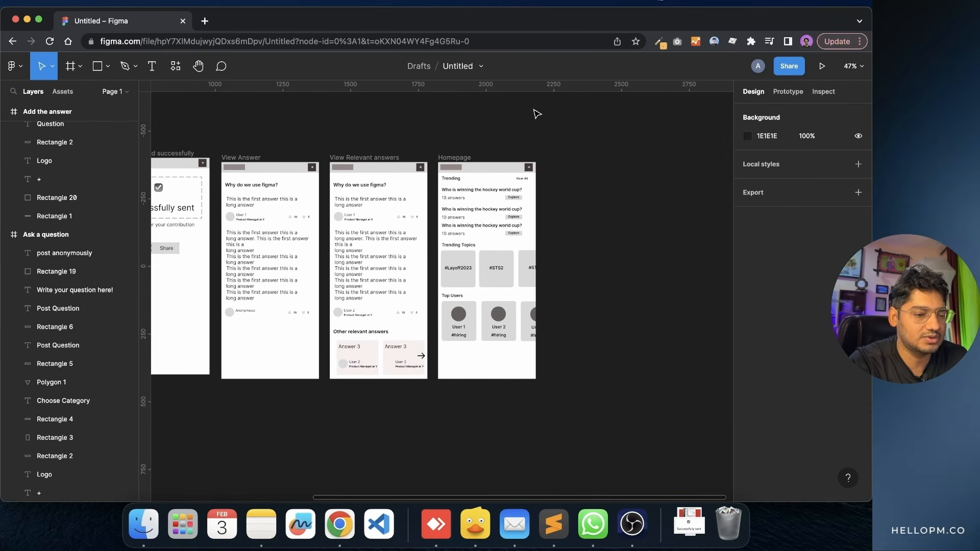
scroll(537, 113, "left", 14)
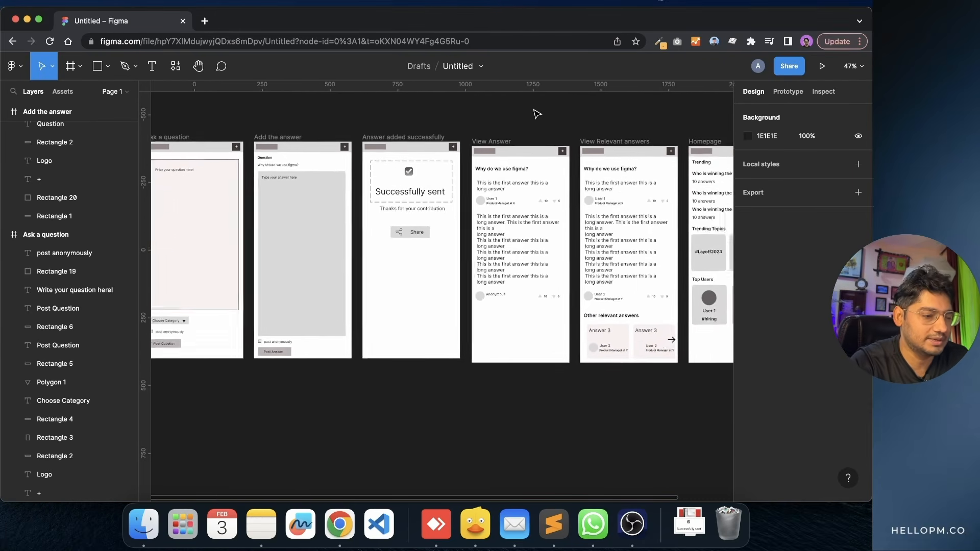
scroll(536, 114, "left", 2)
scroll(536, 114, "up", 1)
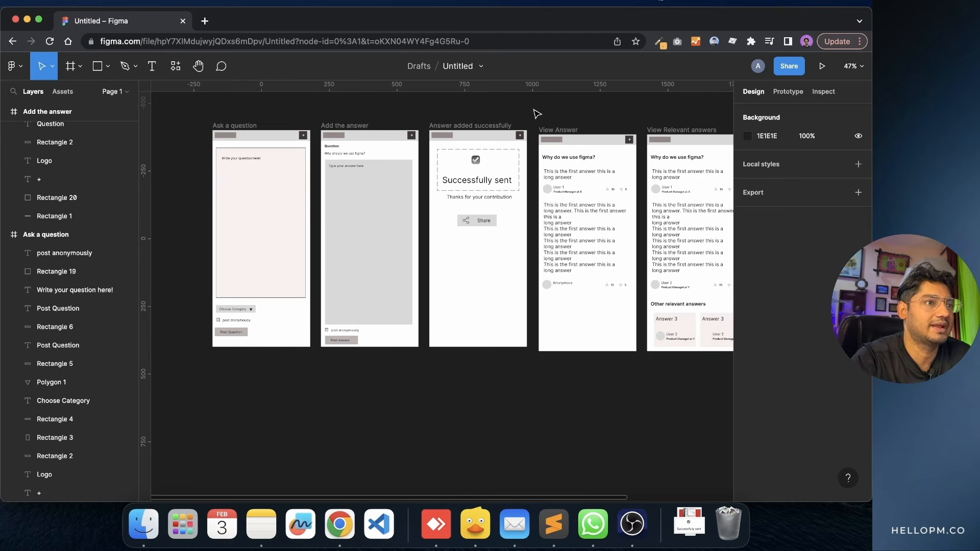
scroll(530, 116, "right", 3)
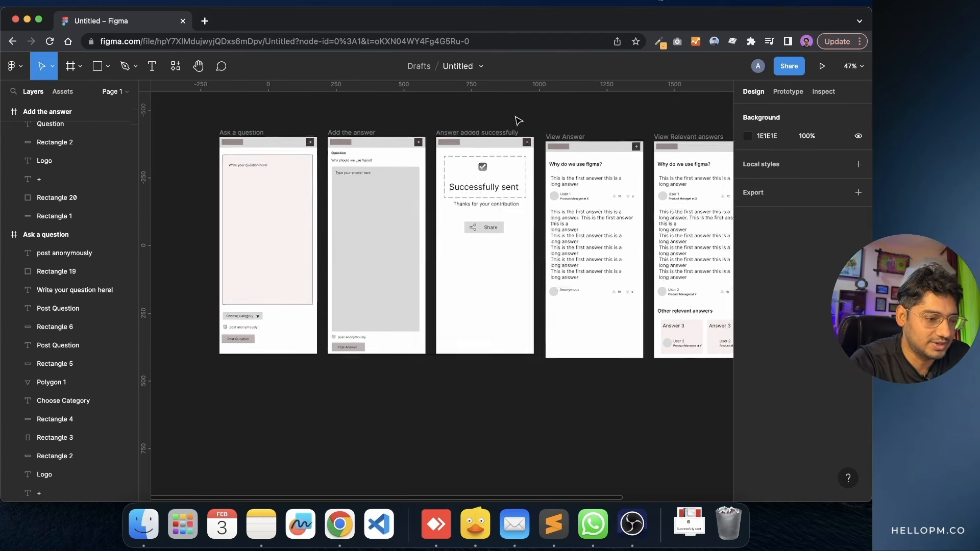
scroll(518, 120, "right", 1)
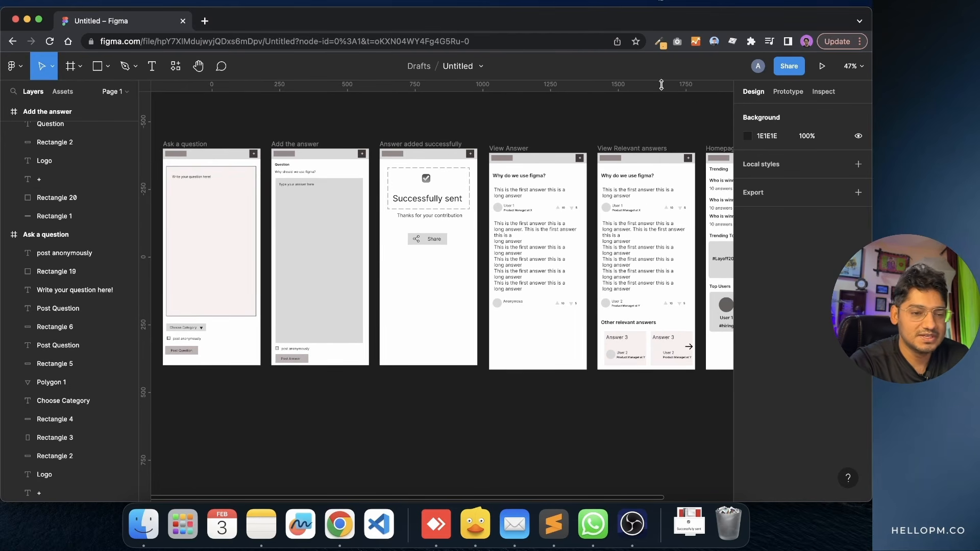
- Open the prototype settings and review the frames from Ask a question to Homepage to plan the connections
left_click(792, 94)
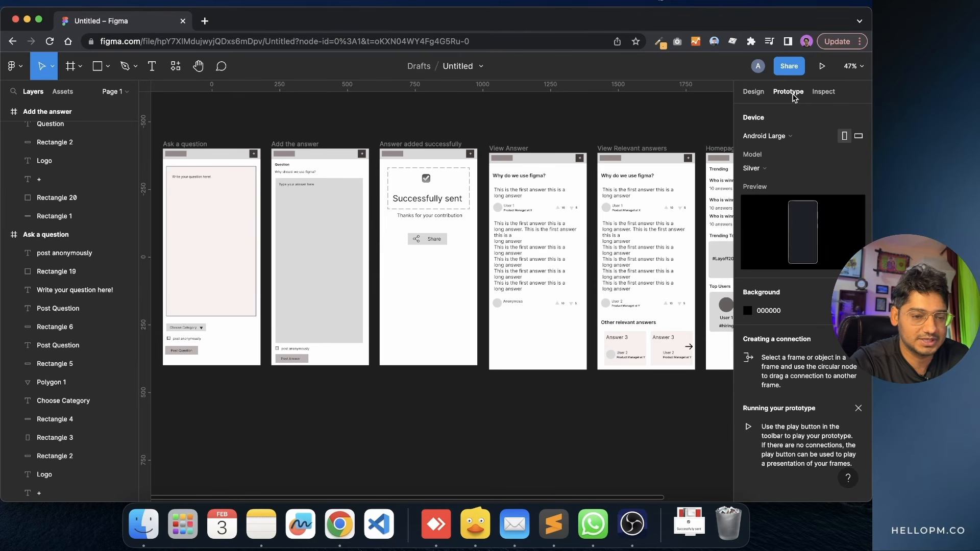
scroll(521, 170, "left", 5)
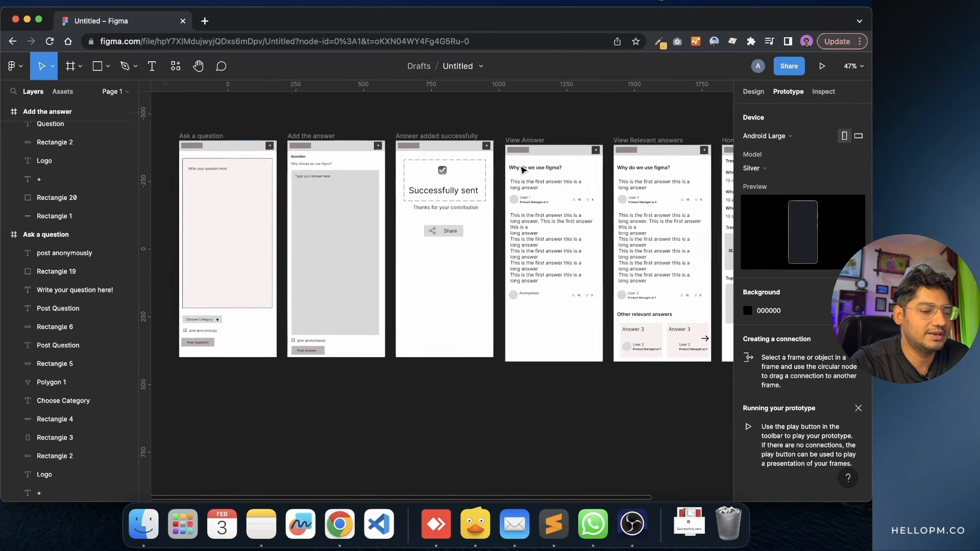
scroll(521, 170, "right", 3)
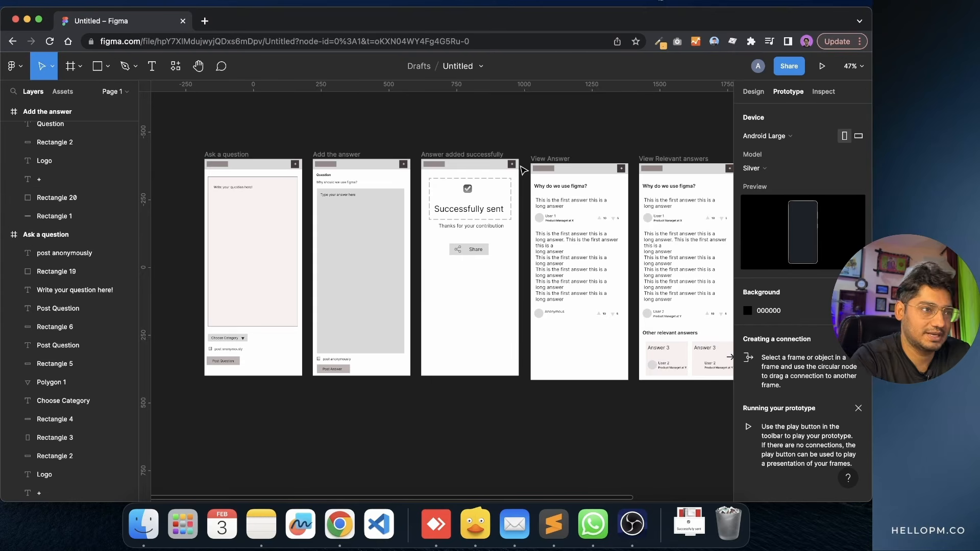
scroll(290, 262, "left", 2)
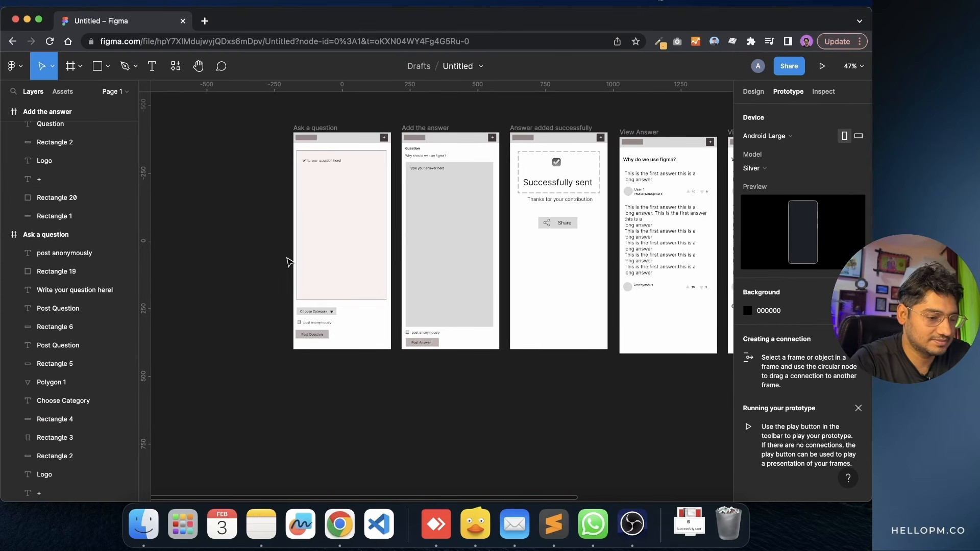
scroll(290, 263, "up", 3)
scroll(290, 262, "right", 2)
scroll(290, 263, "up", 3)
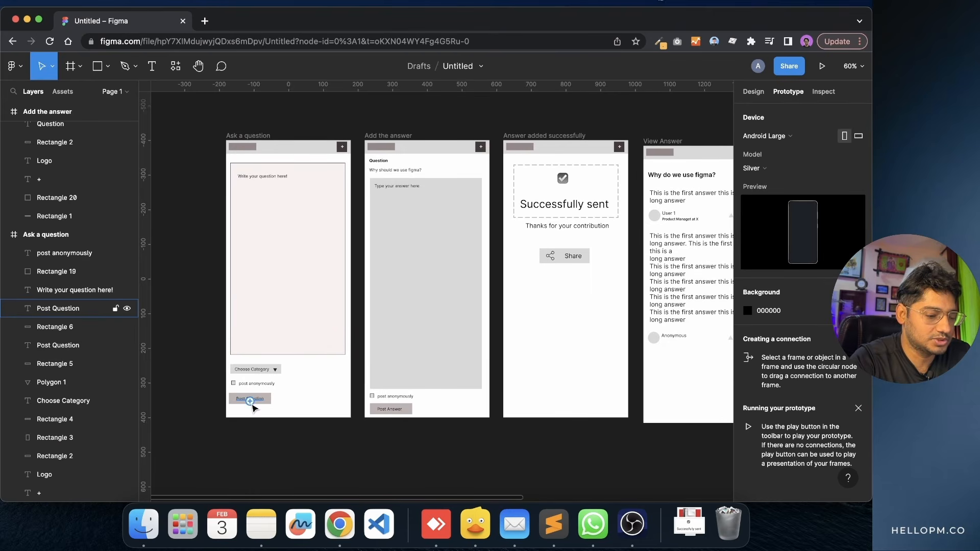
scroll(256, 405, "right", 3)
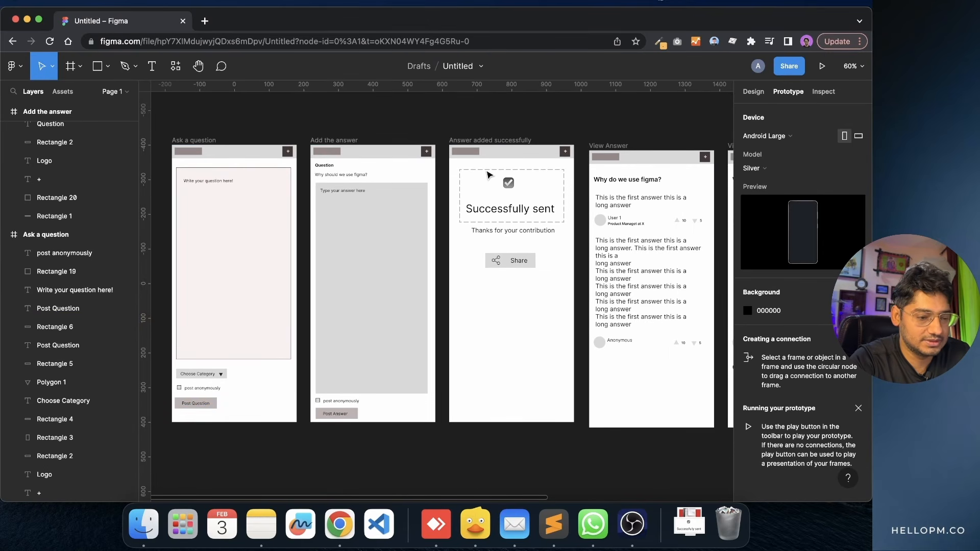
scroll(490, 175, "right", 3)
scroll(489, 175, "down", 1)
scroll(488, 175, "right", 3)
scroll(489, 175, "up", 2)
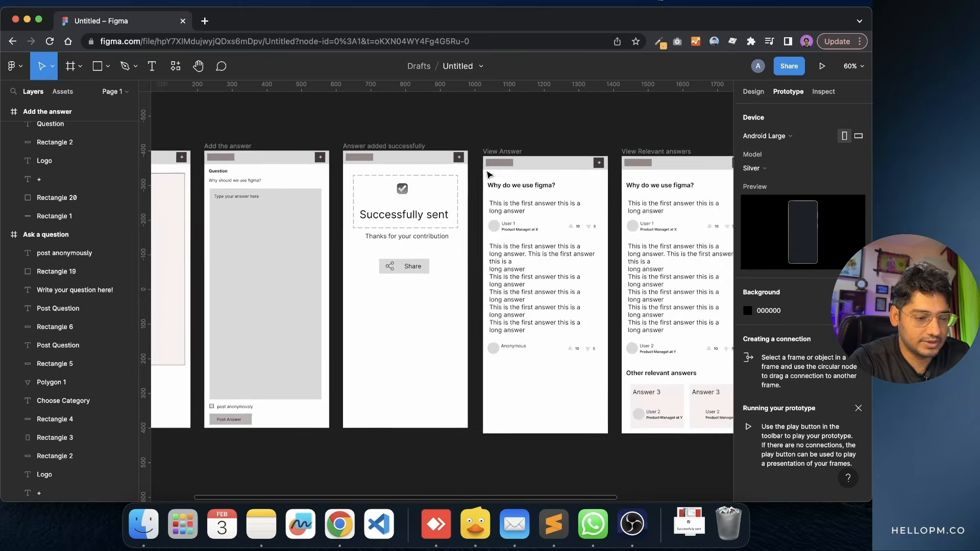
scroll(487, 175, "right", 10)
scroll(488, 175, "down", 2)
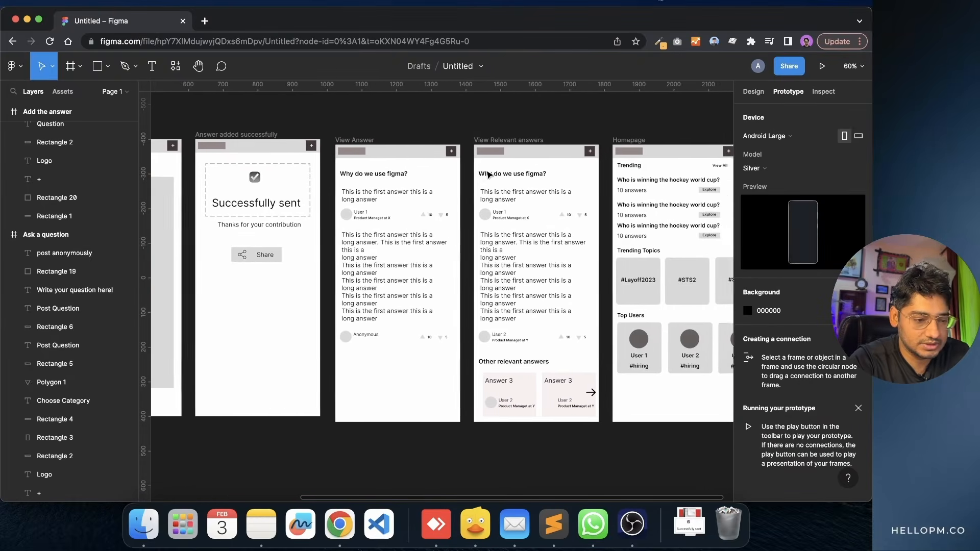
scroll(488, 174, "left", 8)
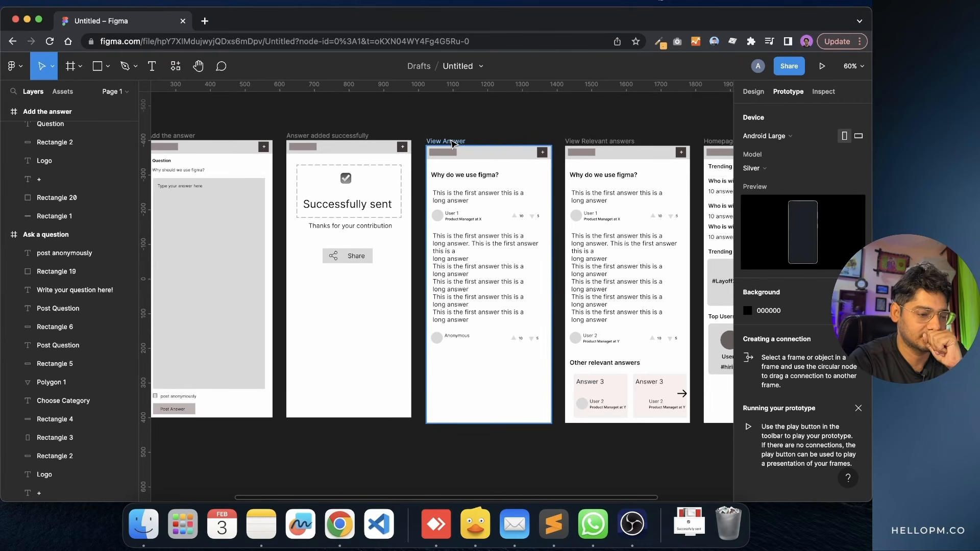
scroll(475, 203, "left", 10)
scroll(476, 203, "up", 1)
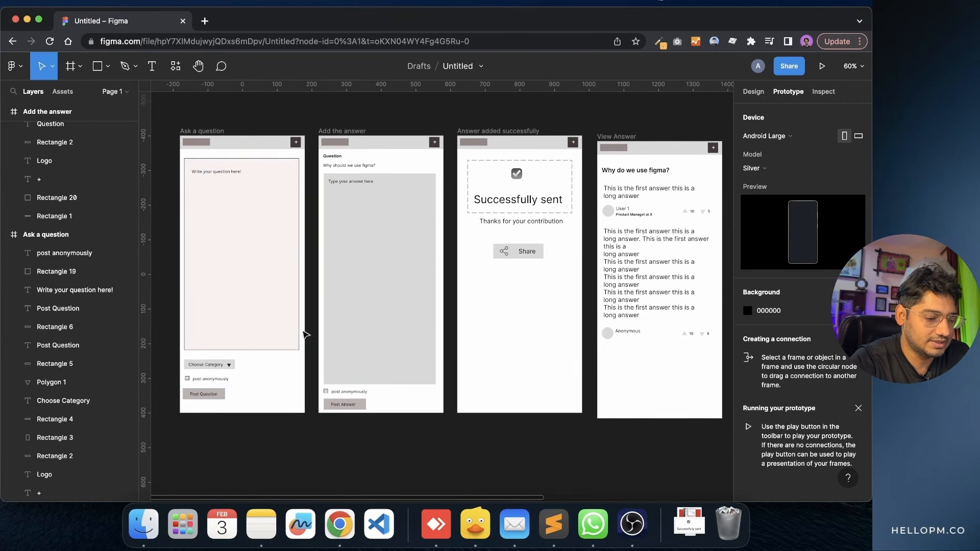
- Connect the Post Question button in Ask a question to the View Answer frame, navigating on tap with a Slide in animation
left_click(225, 397)
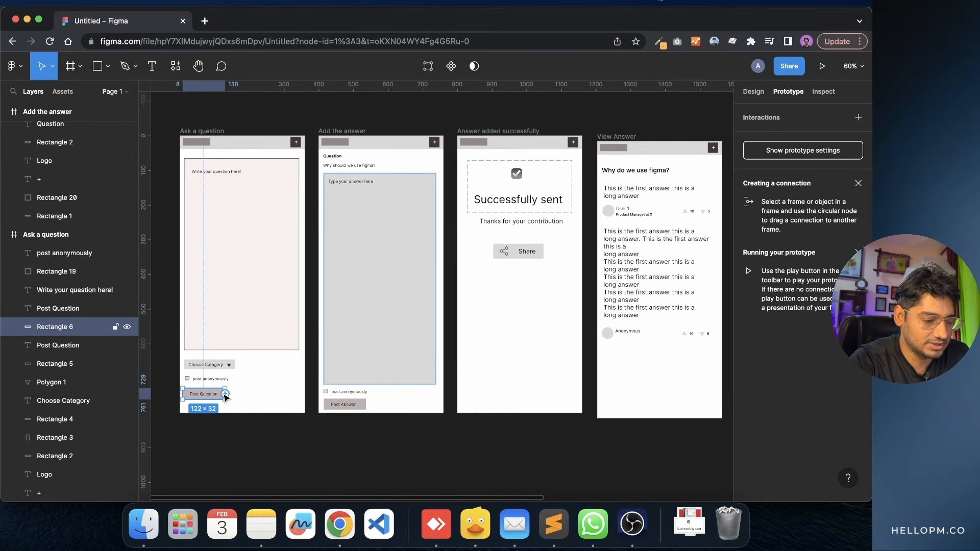
left_click_drag(225, 394, 601, 162)
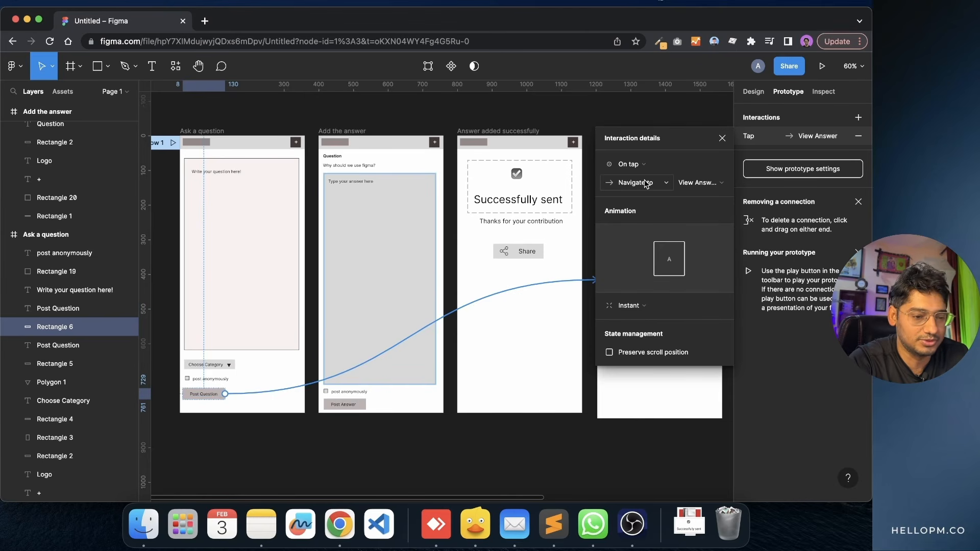
left_click(638, 165)
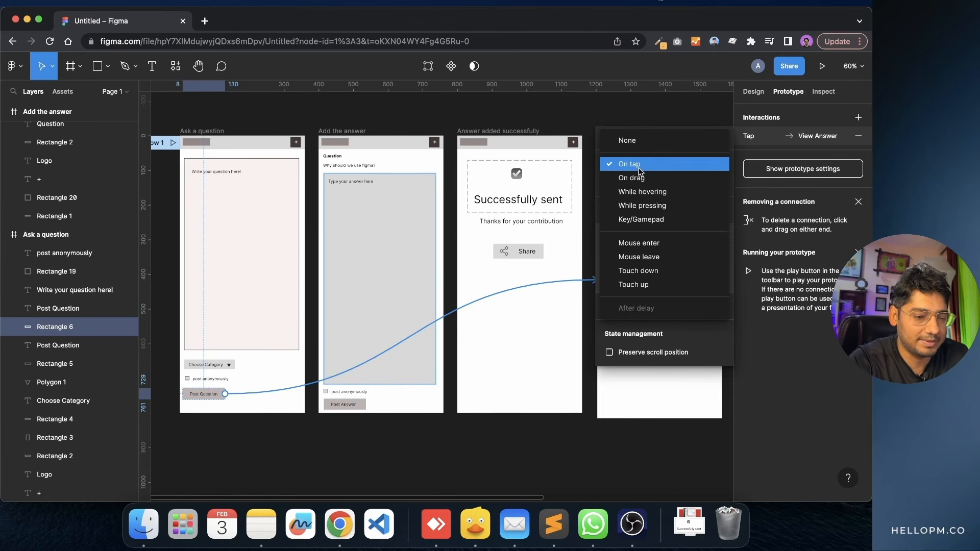
left_click(638, 164)
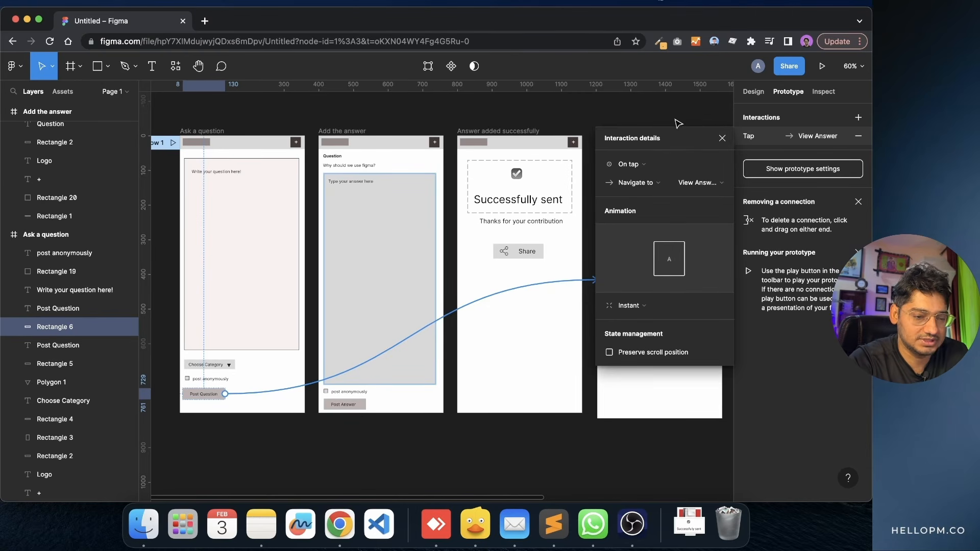
left_click(644, 305)
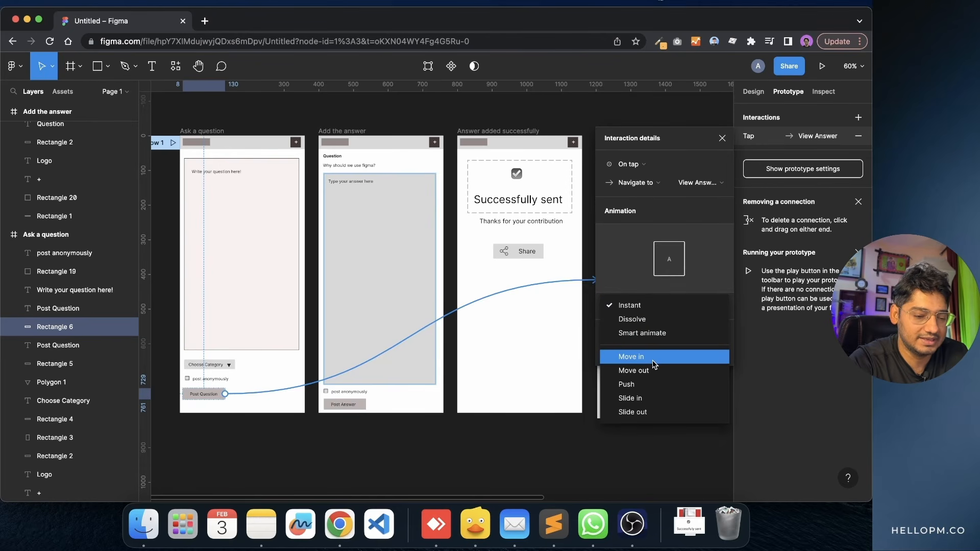
left_click(647, 400)
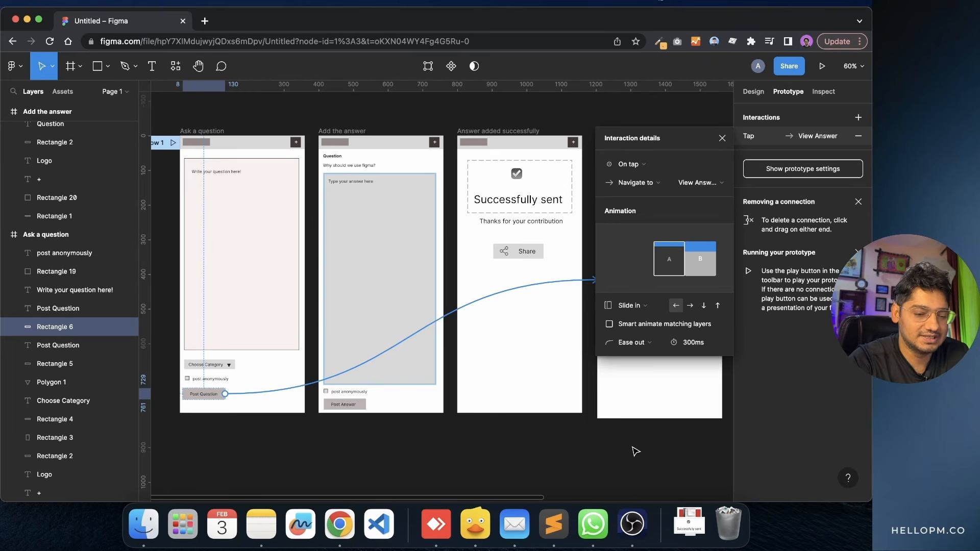
left_click(723, 138)
- Examine where the Post Question connection leads and look over the remaining frames through Homepage
scroll(663, 286, "up", 1)
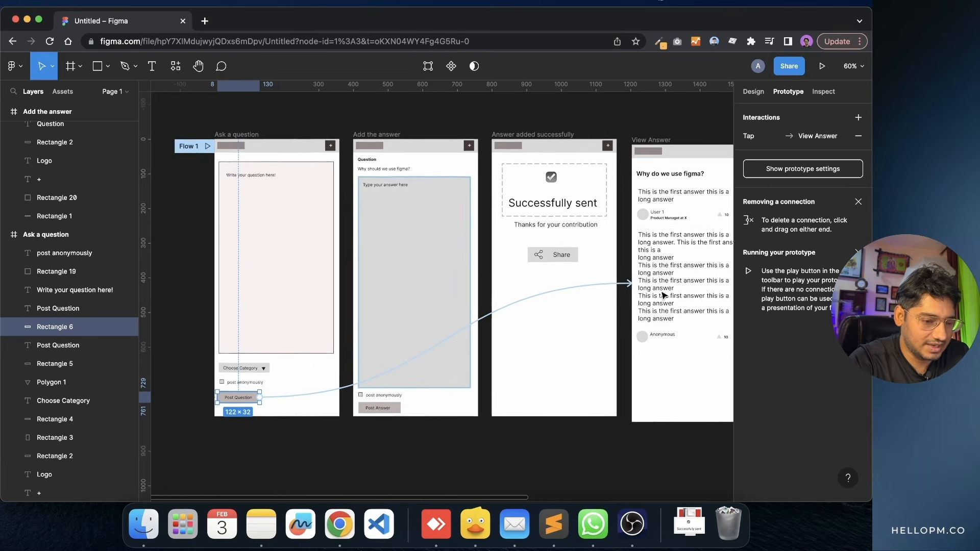
scroll(663, 294, "right", 2)
scroll(501, 363, "right", 2)
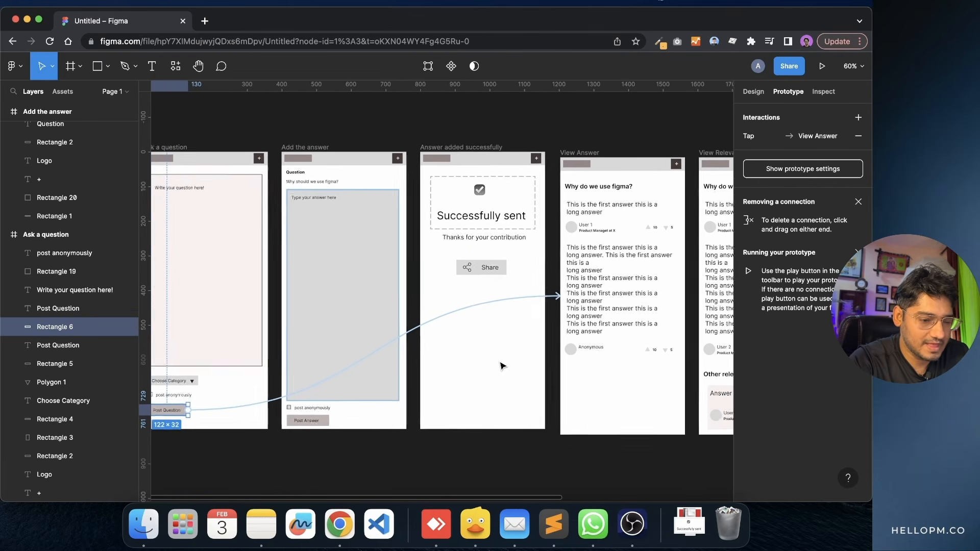
scroll(500, 365, "left", 2)
scroll(501, 365, "up", 1)
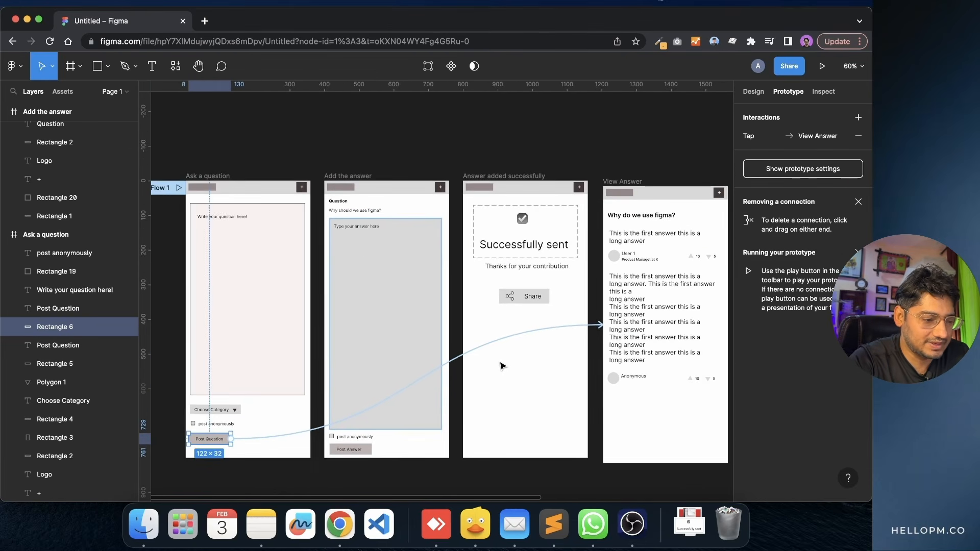
scroll(500, 365, "right", 10)
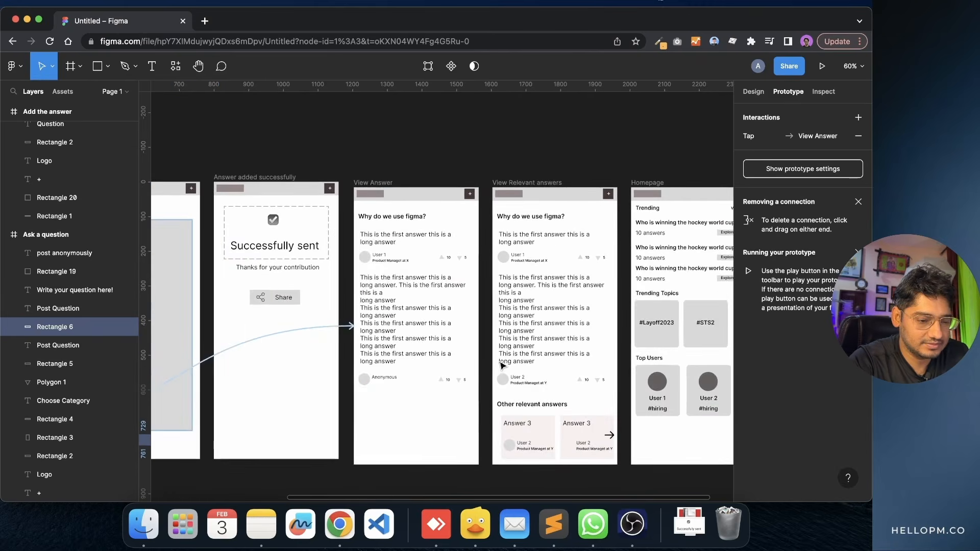
scroll(500, 365, "right", 1)
scroll(500, 365, "down", 1)
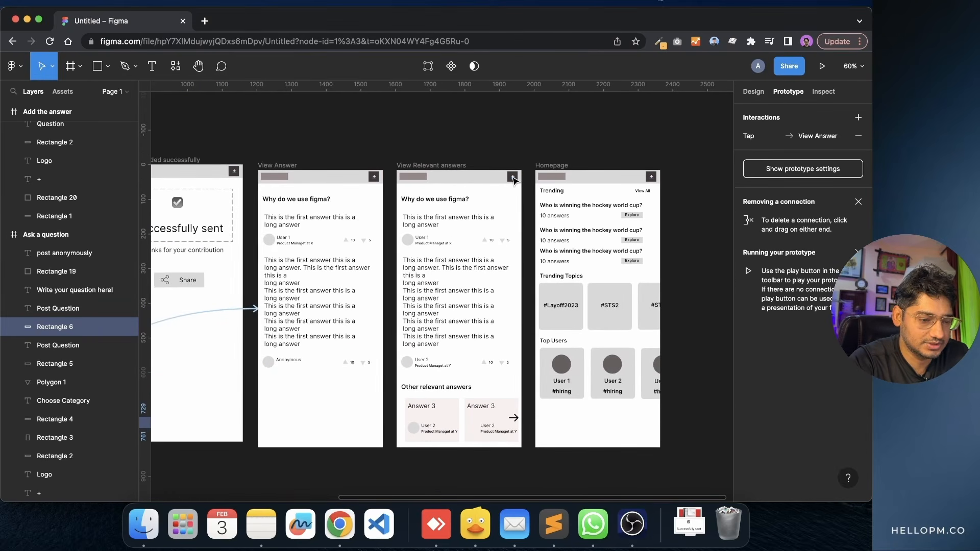
- Group the "+" text with its dark square, Rectangle 20, in the Homepage header
left_click(652, 177)
left_click(671, 165)
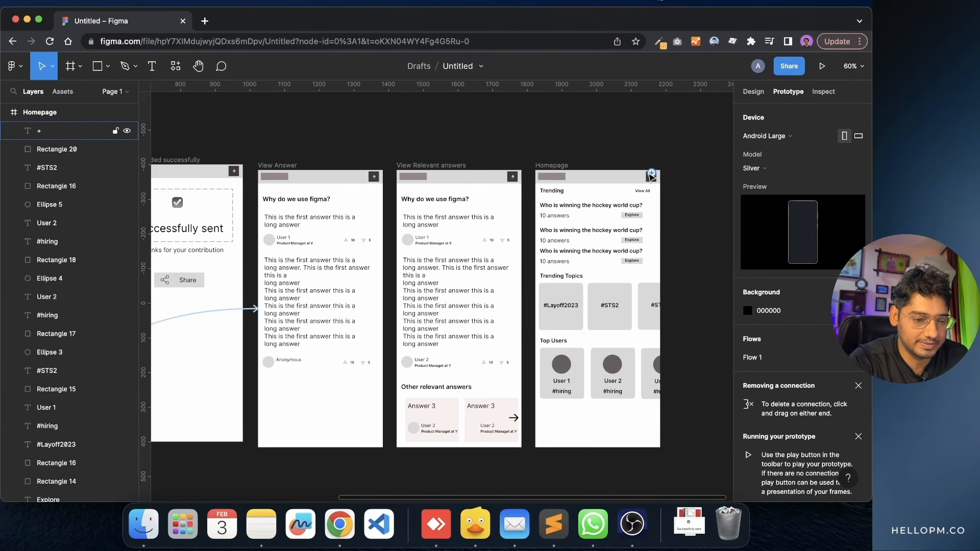
left_click(755, 93)
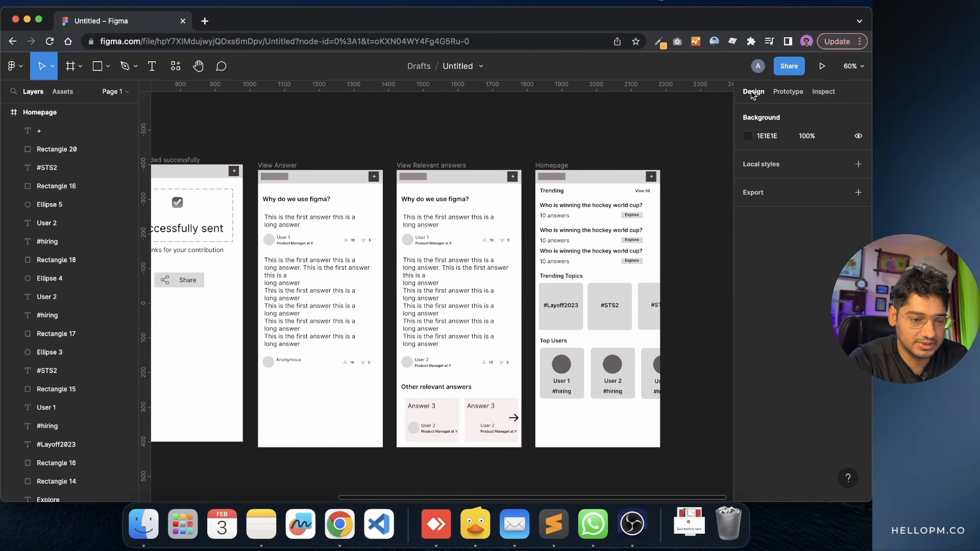
left_click(651, 176)
left_click(716, 155)
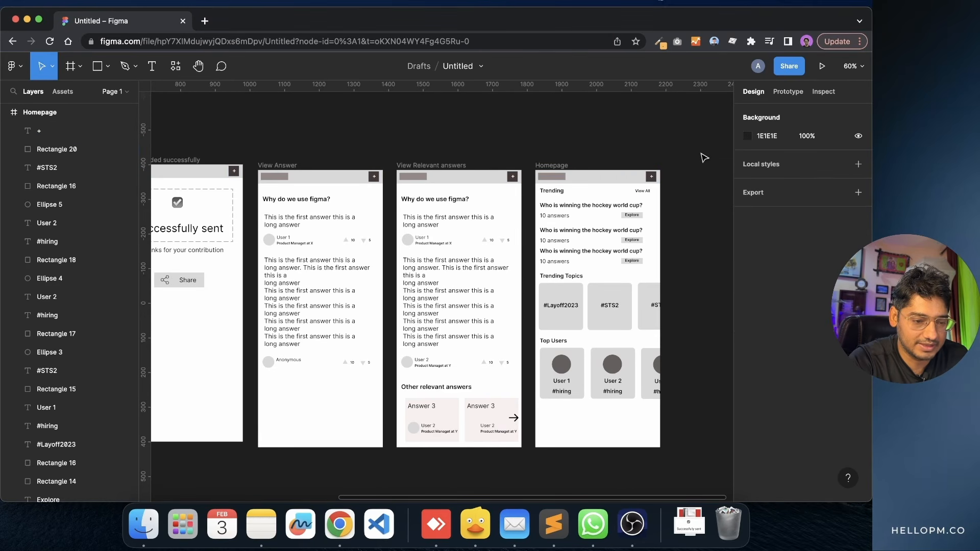
left_click(652, 175)
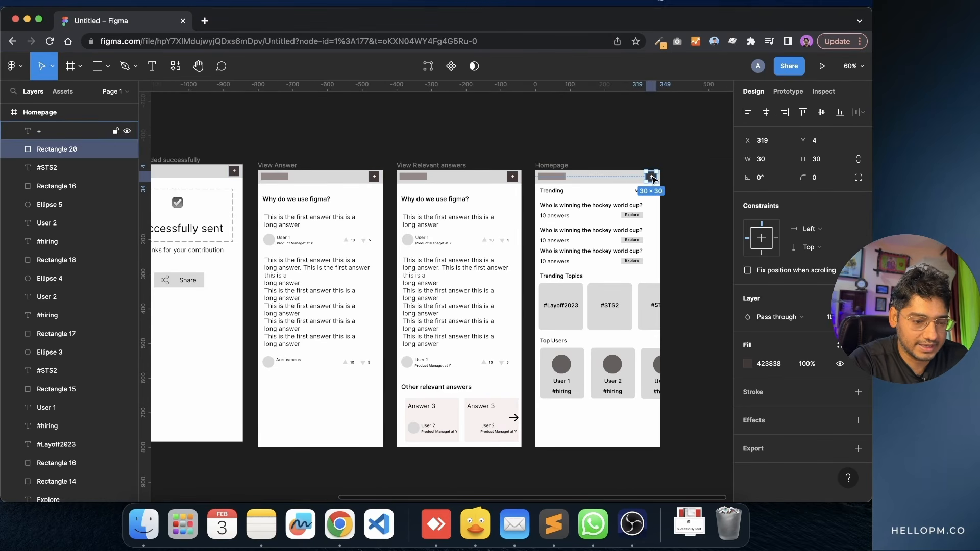
left_click(652, 177, "shift")
right_click(653, 177)
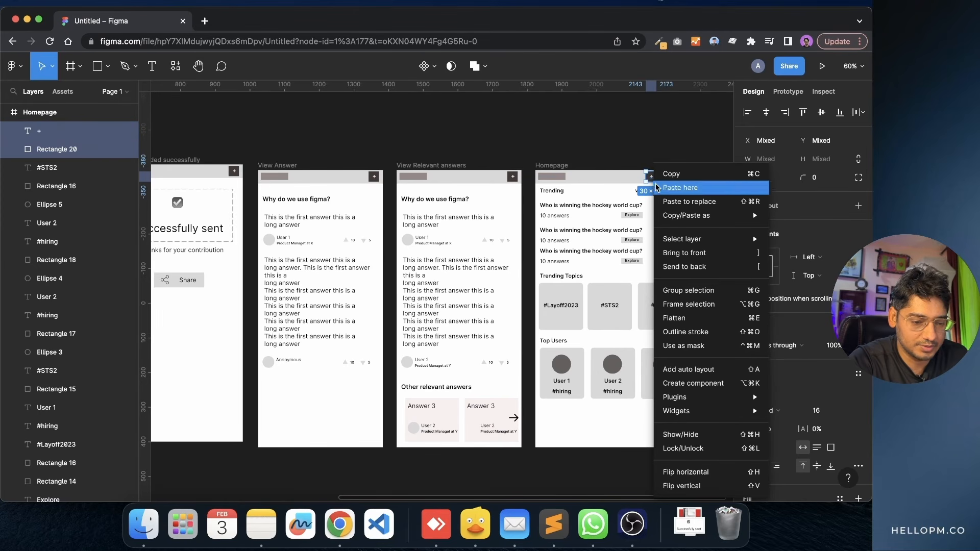
left_click(675, 288)
left_click(716, 163)
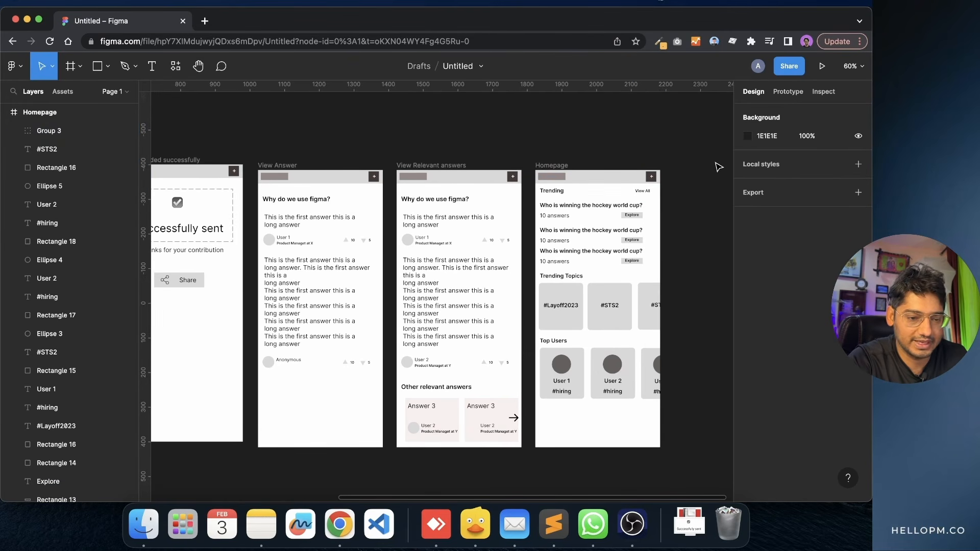
- Connect the grouped "+" button in the Homepage header to the Ask a question frame as an on-tap navigation
left_click(788, 91)
left_click(654, 177)
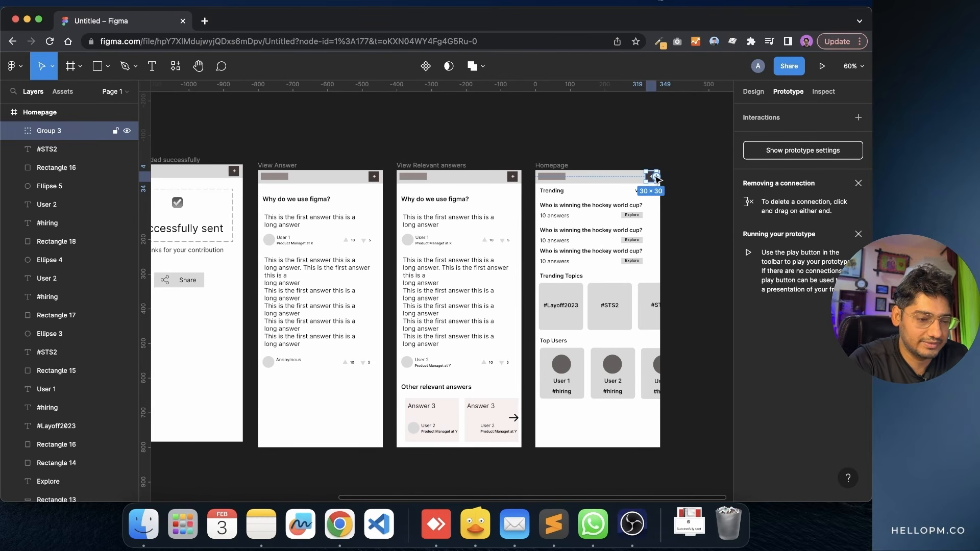
left_click_drag(656, 177, 280, 163)
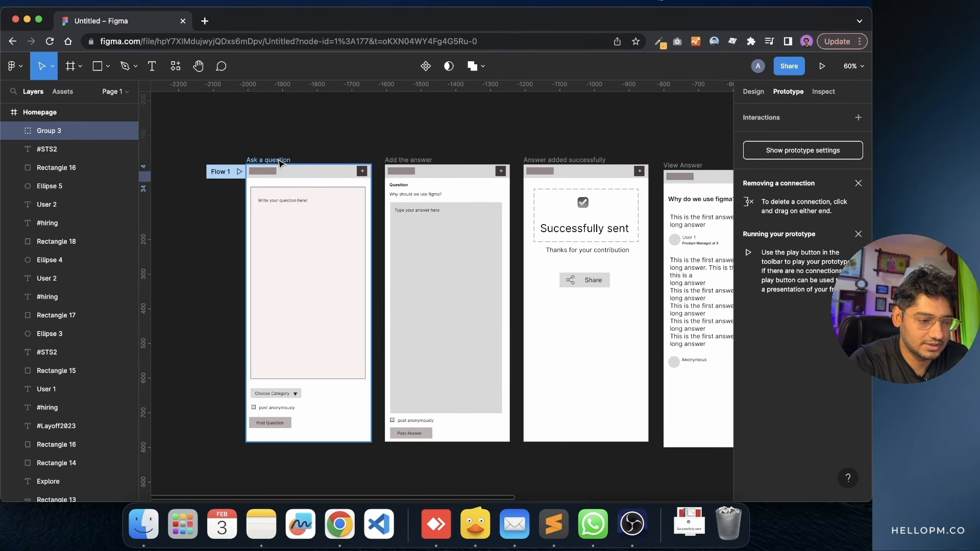
scroll(320, 252, "right", 2)
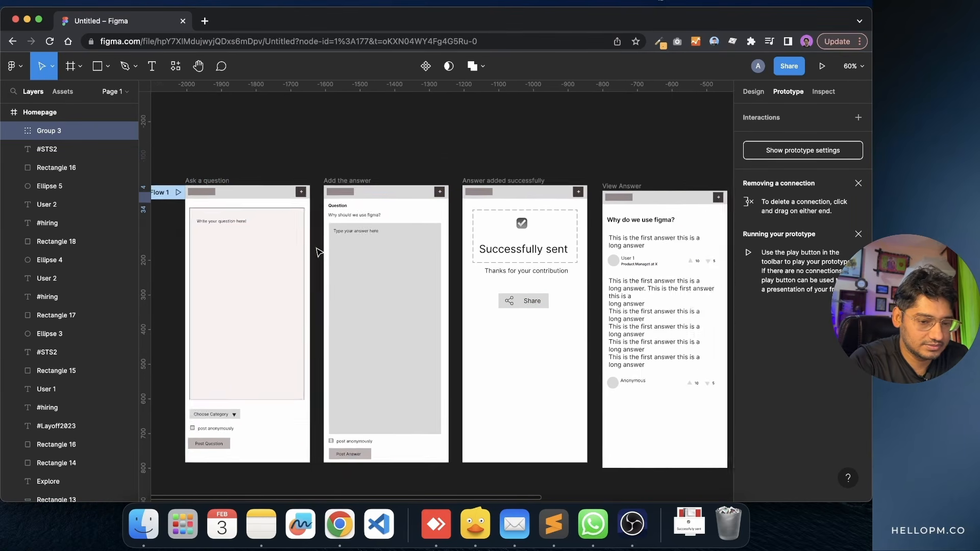
scroll(317, 252, "right", 10)
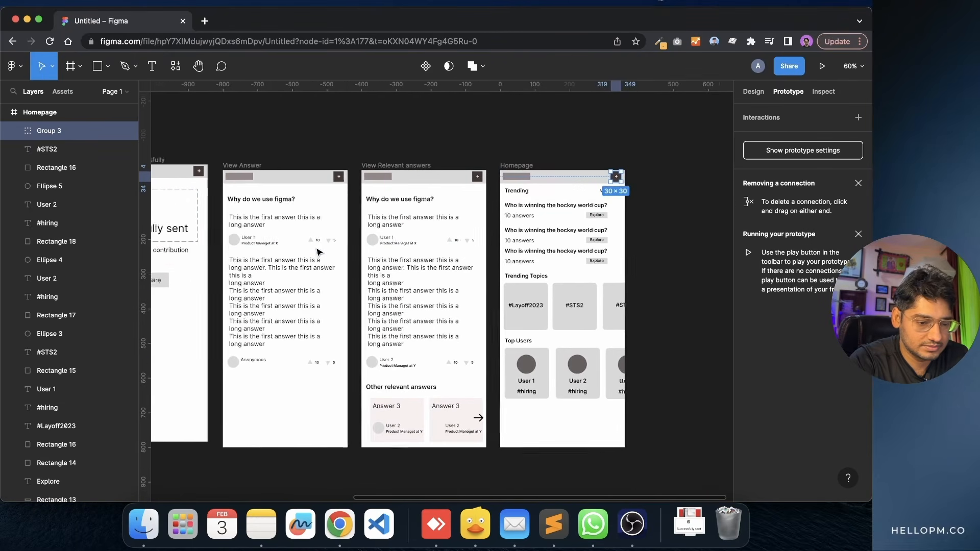
mouse_move(602, 181)
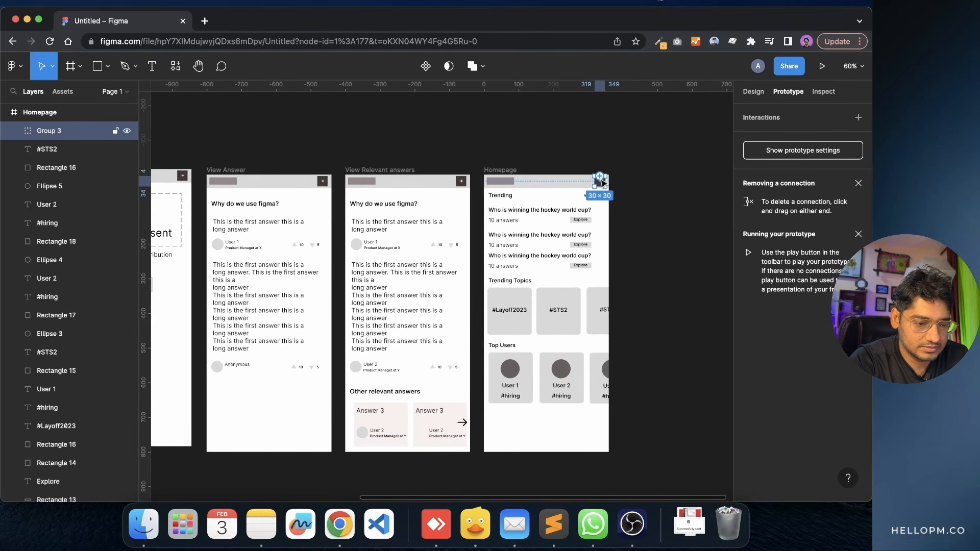
left_click_drag(602, 178, 446, 194)
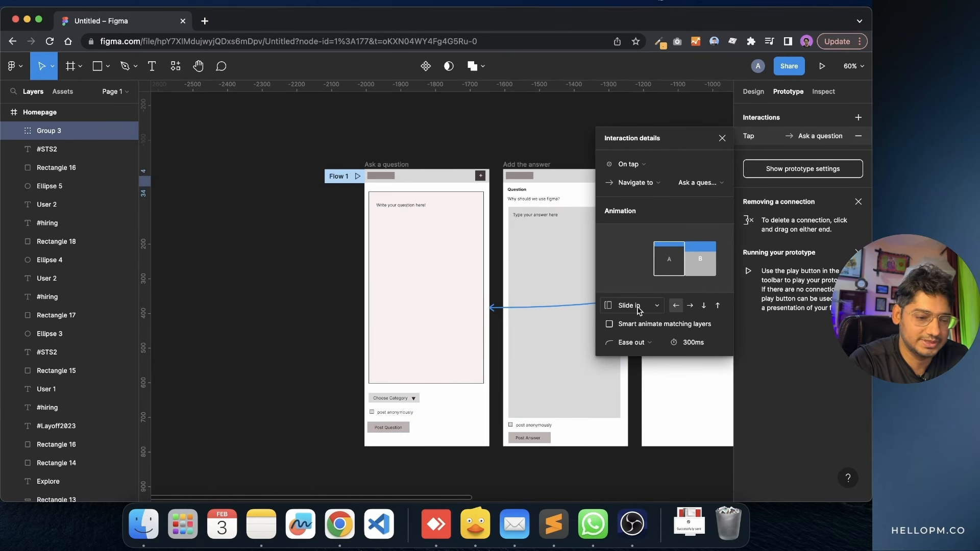
left_click(335, 314)
scroll(396, 276, "right", 3)
scroll(396, 275, "right", 5)
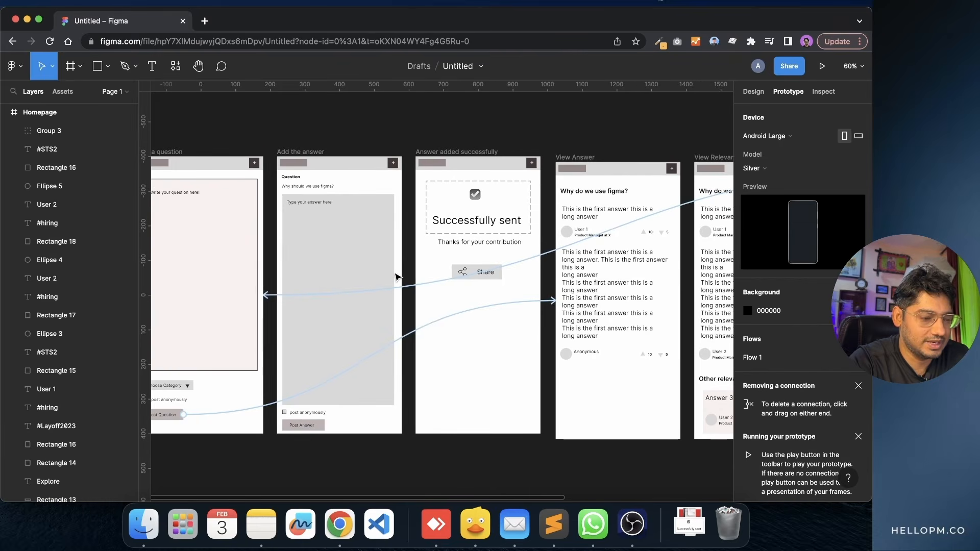
scroll(396, 276, "right", 3)
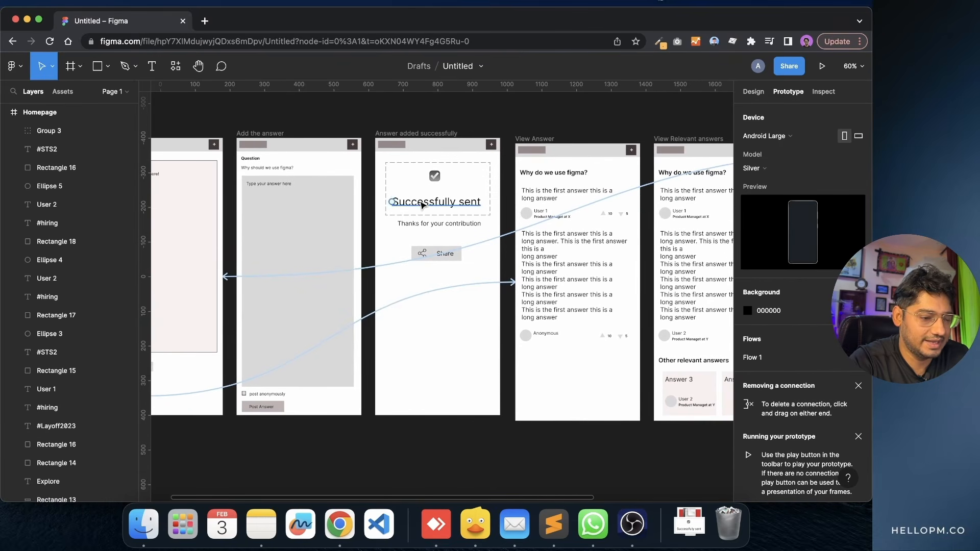
- Connect the Post Answer button in Add the answer to the Answer added successfully frame, navigating on tap with a Slide in animation
scroll(327, 232, "left", 3)
scroll(328, 232, "down", 1)
scroll(327, 235, "right", 3)
scroll(328, 234, "up", 1)
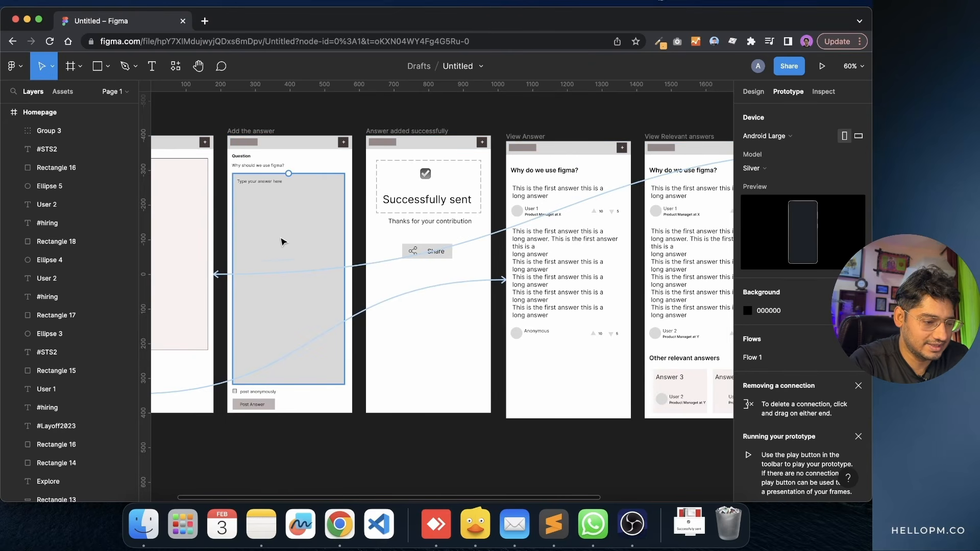
scroll(285, 253, "down", 1)
scroll(286, 253, "right", 1)
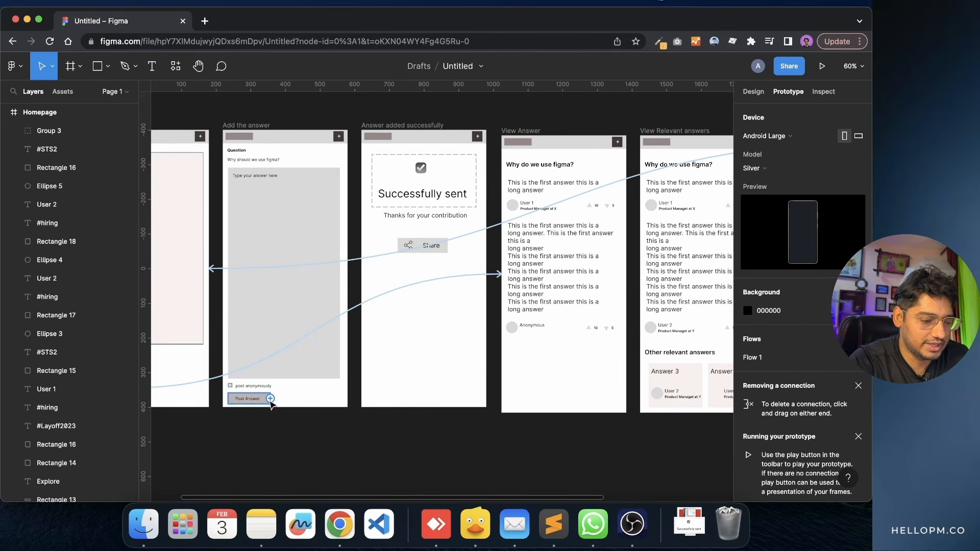
left_click_drag(271, 399, 371, 302)
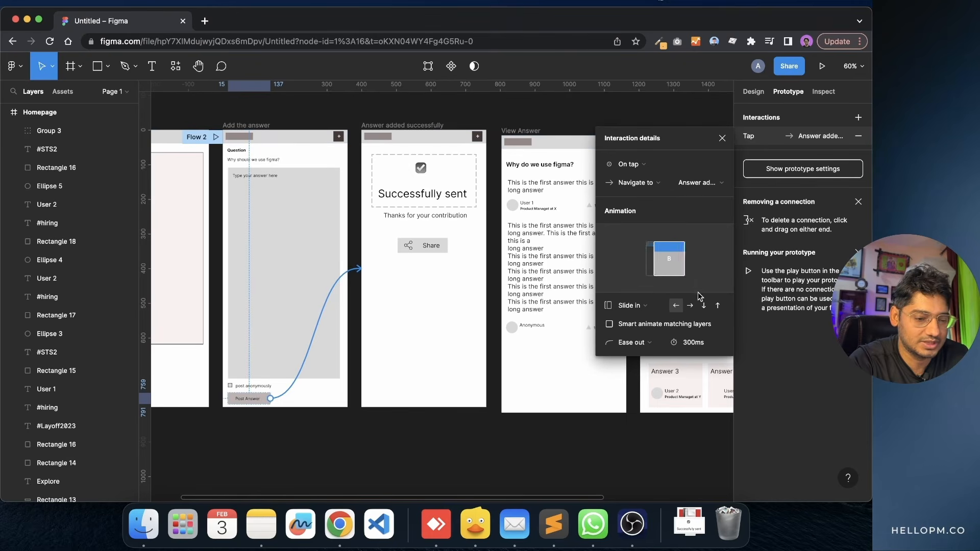
left_click(703, 114)
- Connect the first Explore button under Trending in Homepage to the View Answer frame, navigating on tap with a Slide in animation
scroll(495, 173, "right", 6)
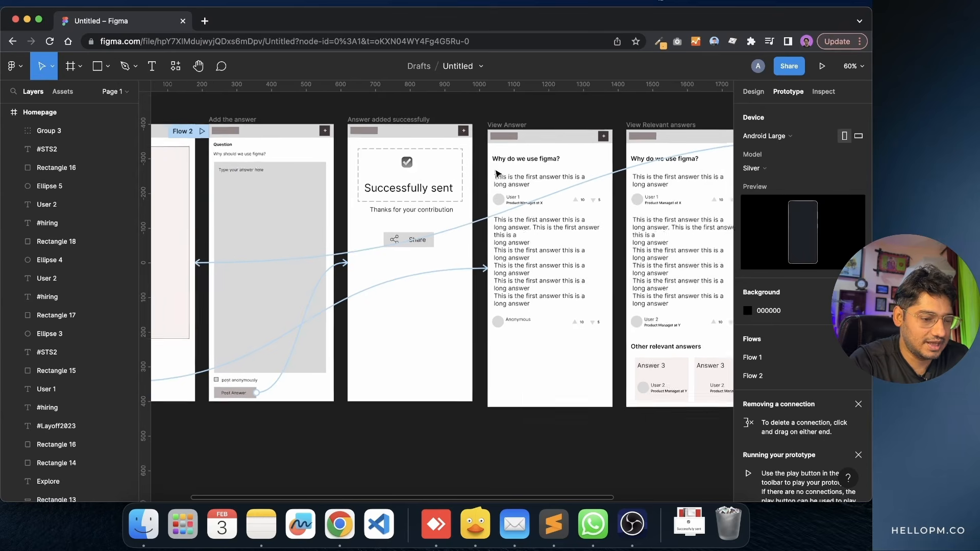
scroll(495, 173, "right", 4)
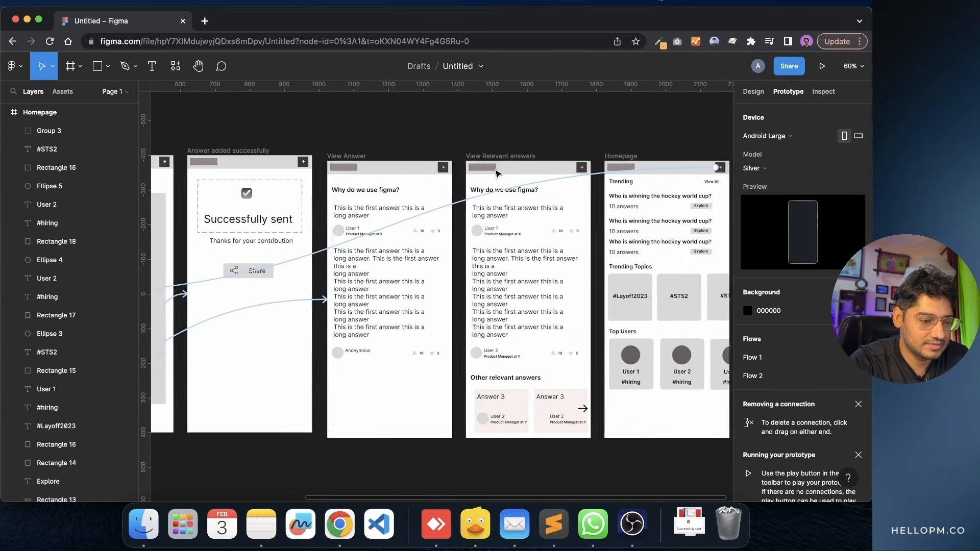
scroll(495, 174, "right", 2)
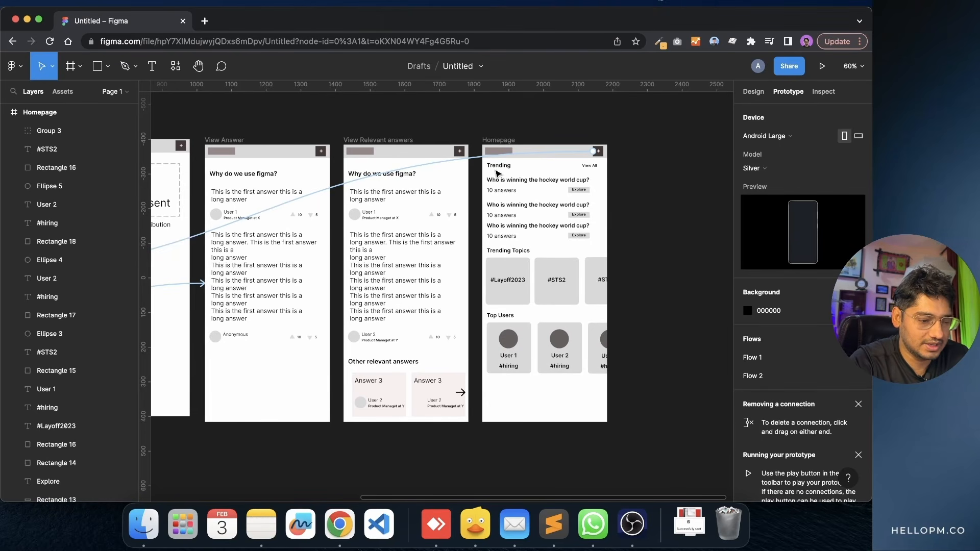
left_click(587, 191)
left_click_drag(586, 190, 321, 269)
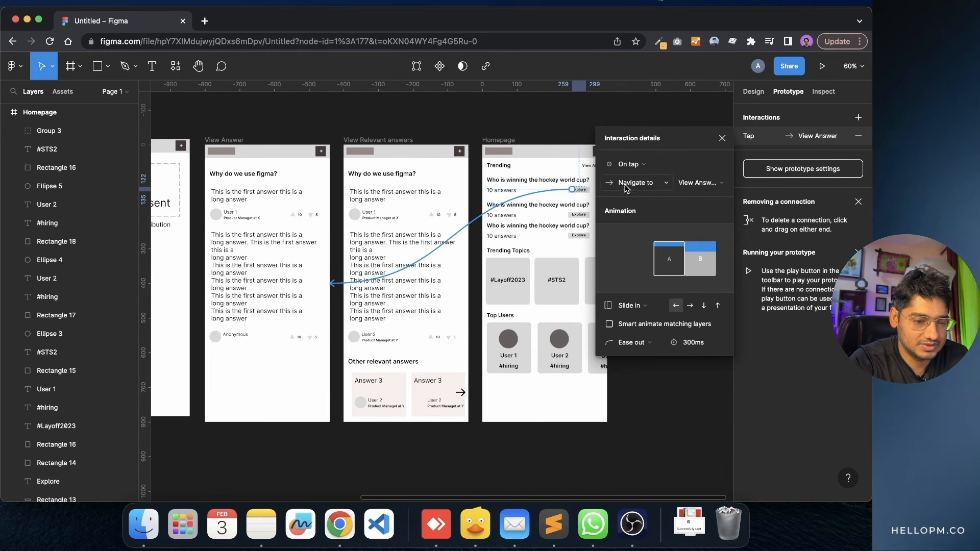
left_click(723, 139)
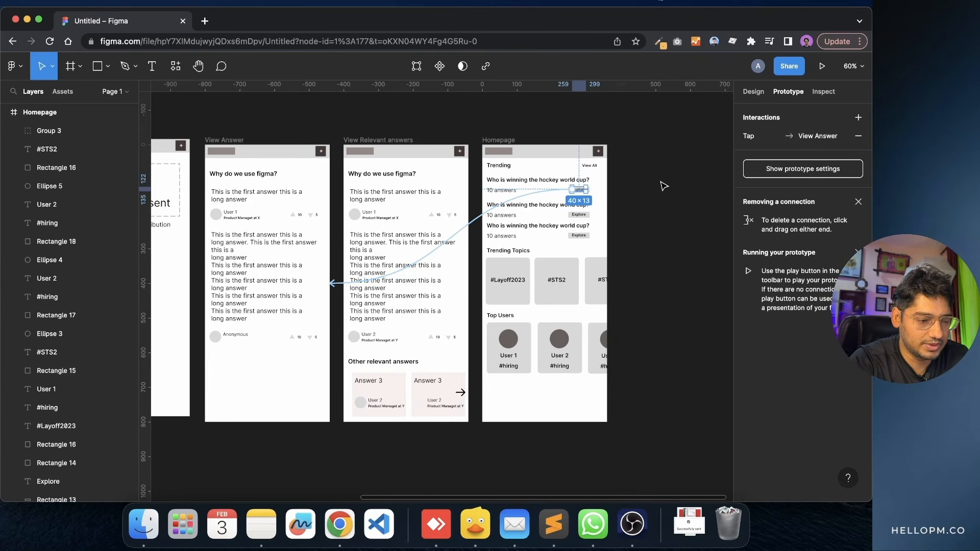
- Draw a button rectangle about 125 × 35 below the Anonymous answer in the View Answer frame
scroll(663, 185, "left", 5)
scroll(663, 185, "down", 3)
scroll(664, 185, "left", 5)
scroll(664, 186, "up", 2)
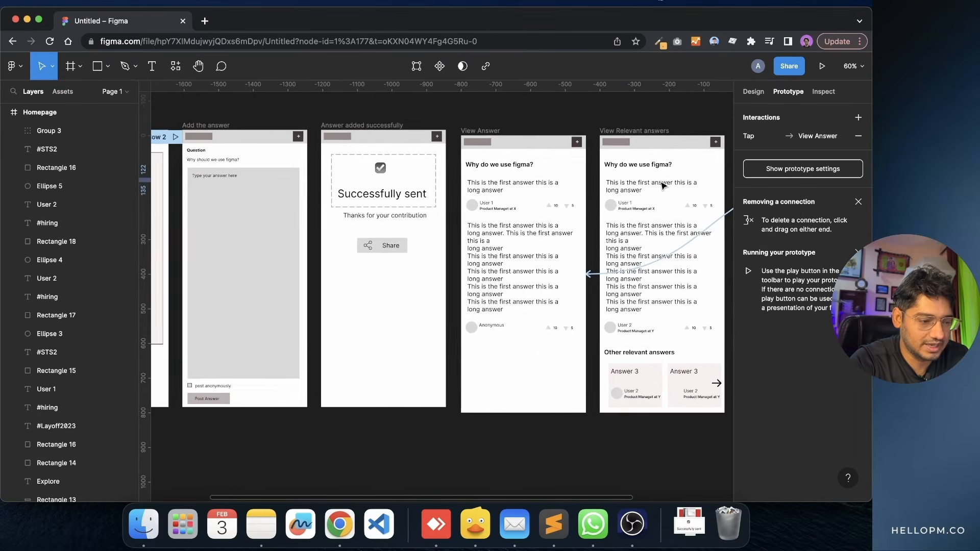
scroll(662, 185, "right", 2)
scroll(662, 186, "up", 1)
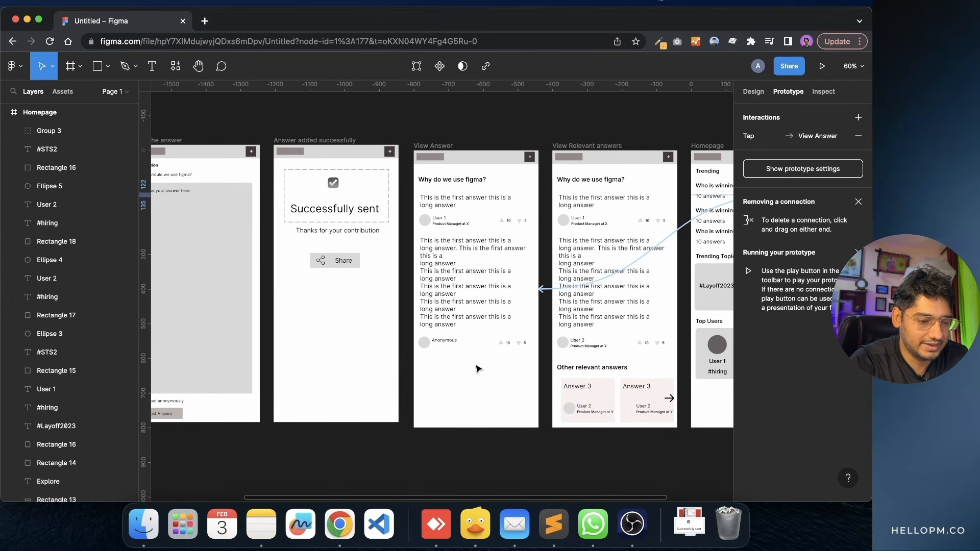
left_click(520, 126)
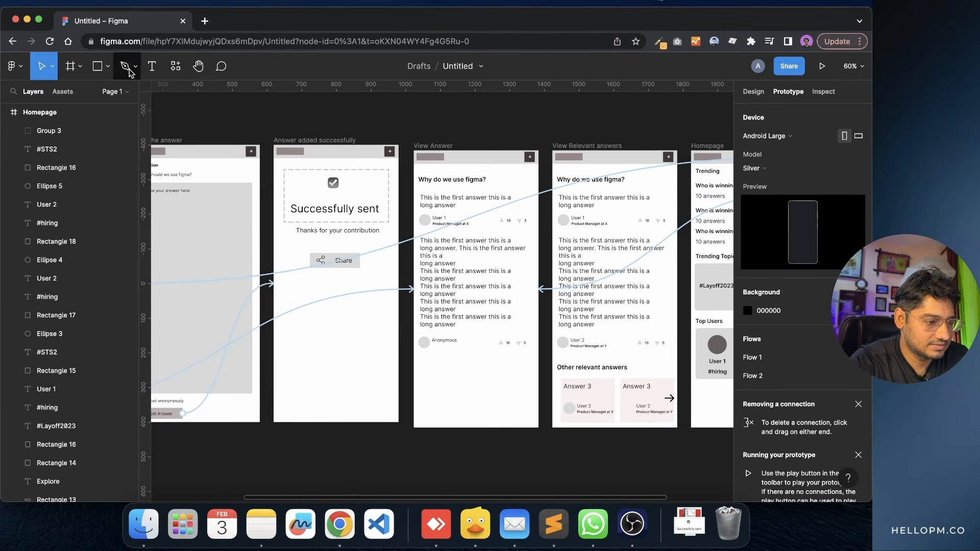
left_click(750, 91)
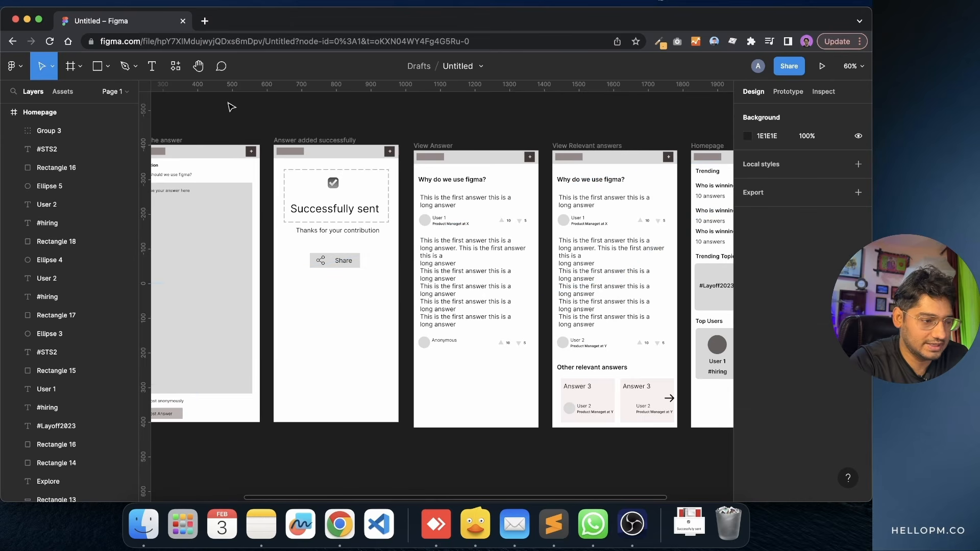
left_click(97, 71)
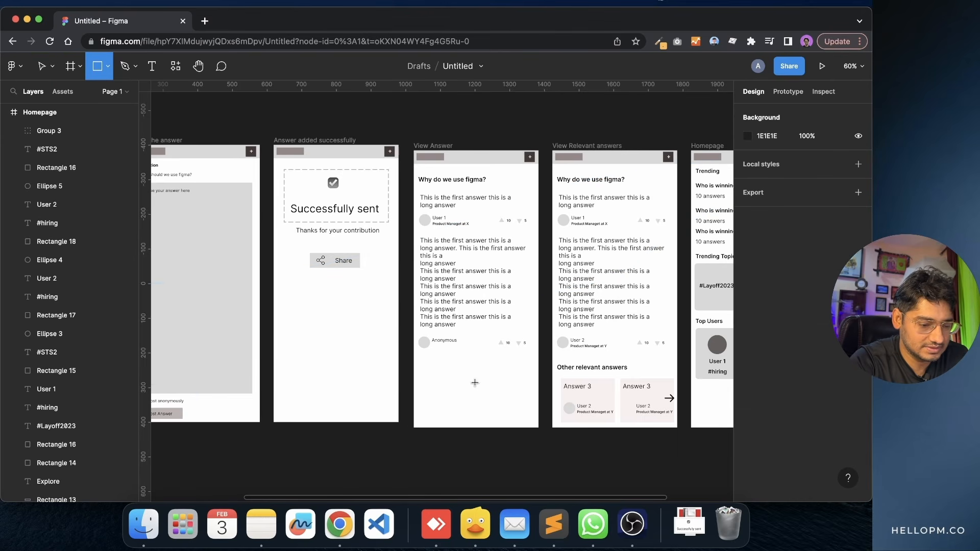
mouse_move(454, 380)
left_mouse_down()
mouse_move(498, 394)
mouse_move(480, 386)
left_mouse_up()
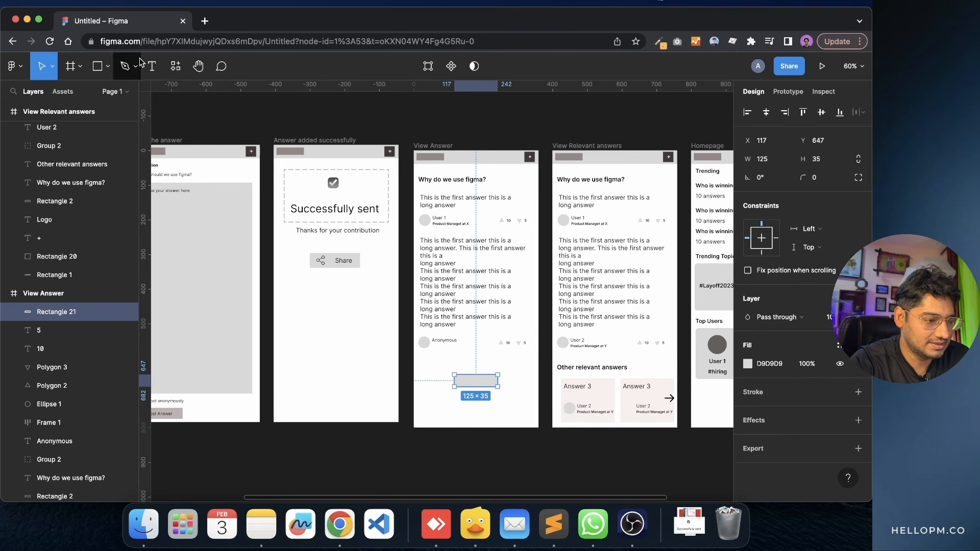
- Add the text "Add Answer" and center it on the new grey rectangle in View Answer
left_click(153, 68)
left_click(481, 416)
type("Add Answer")
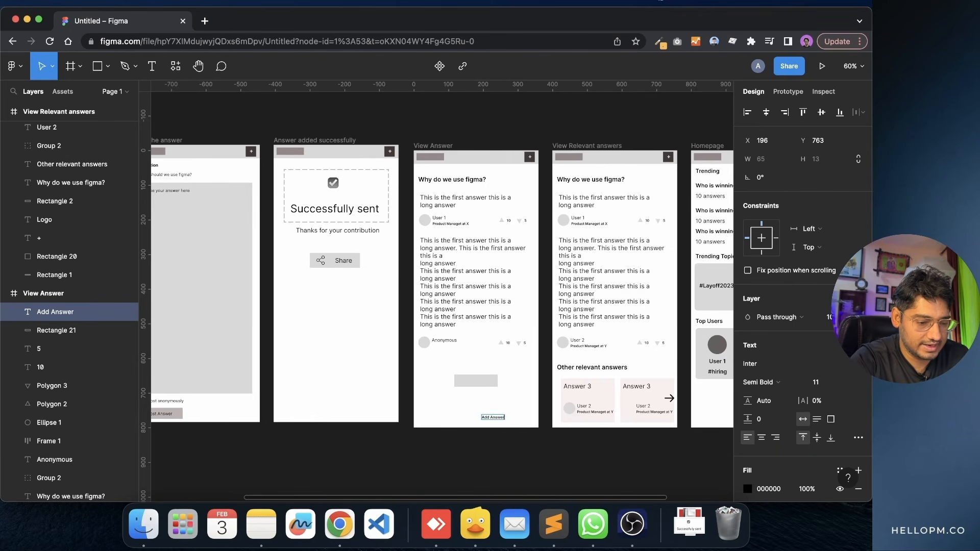
key("Escape")
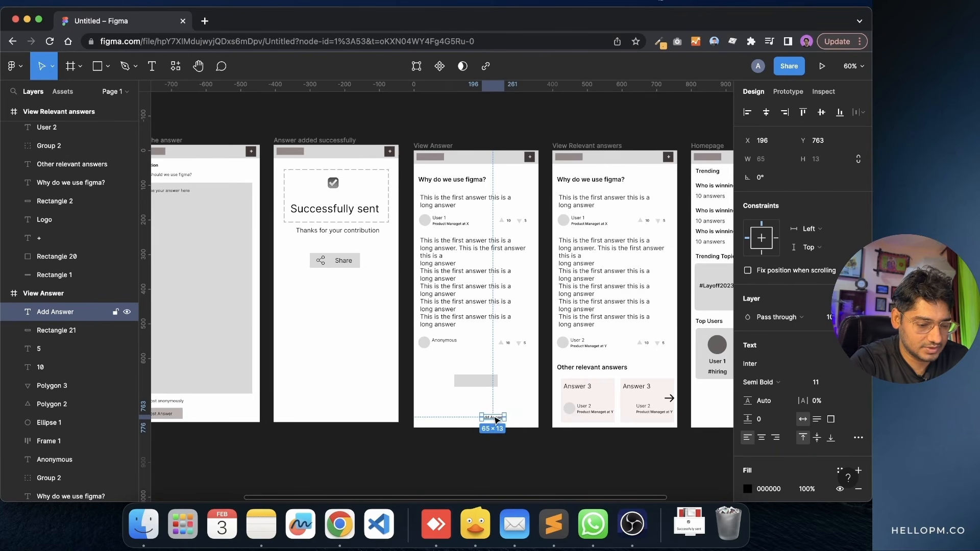
left_click_drag(494, 417, 477, 384)
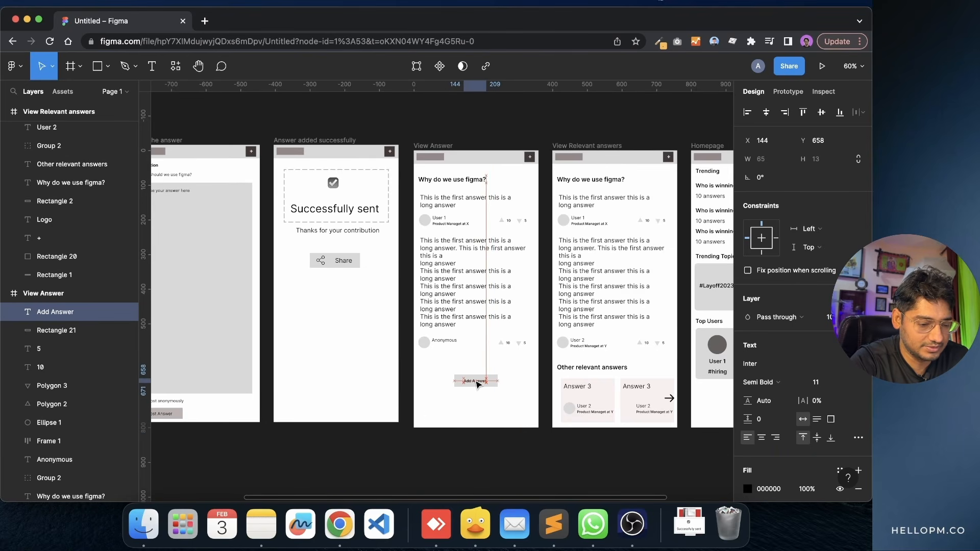
left_click(473, 406)
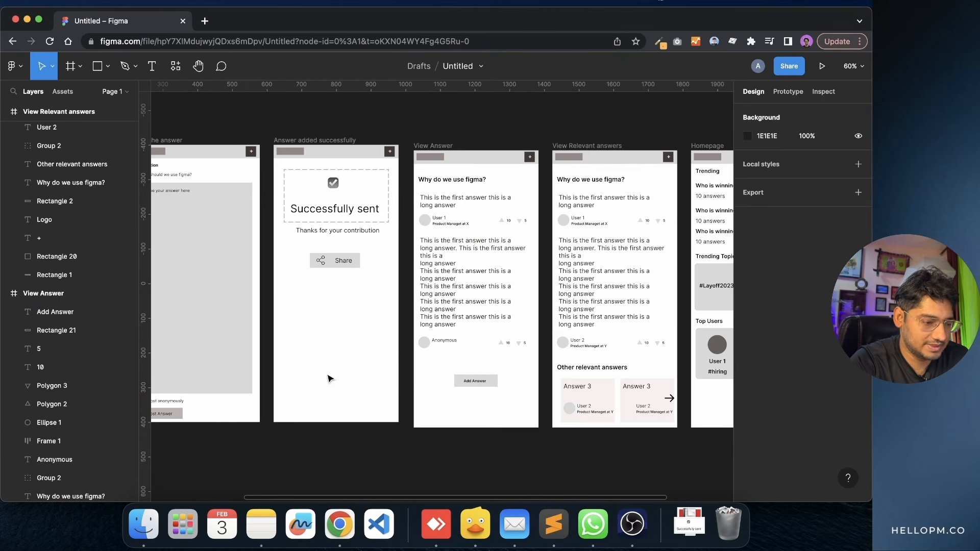
- Connect the Add Answer button rectangle in View Answer to the Add the answer frame, navigating on tap with a Slide in animation
scroll(329, 378, "left", 3)
scroll(385, 335, "down", 3)
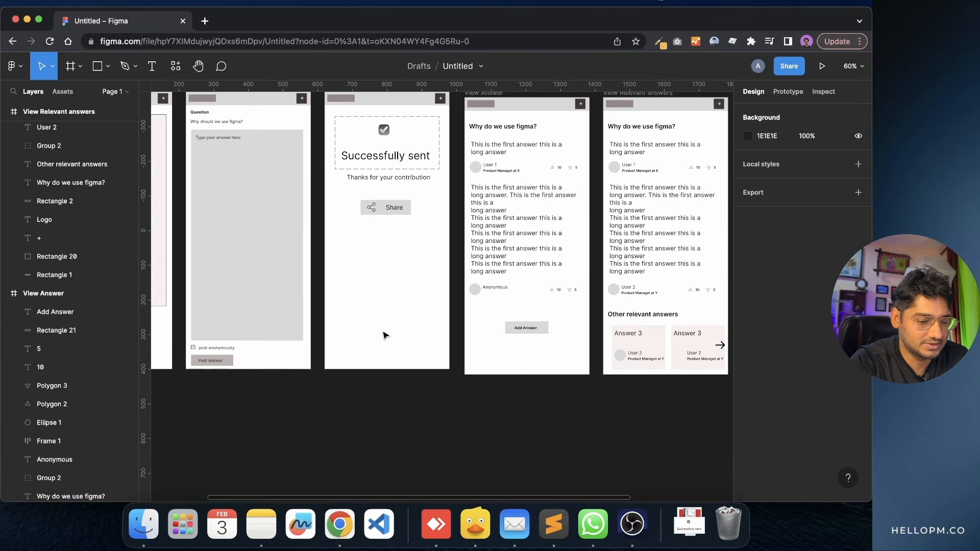
scroll(86, 211, "up", 8)
scroll(84, 209, "up", 10)
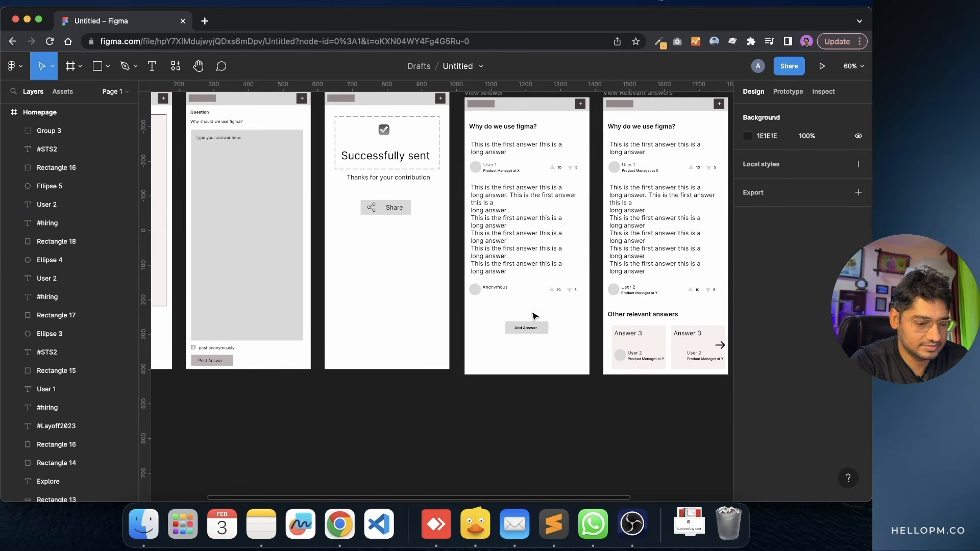
key("shift+e")
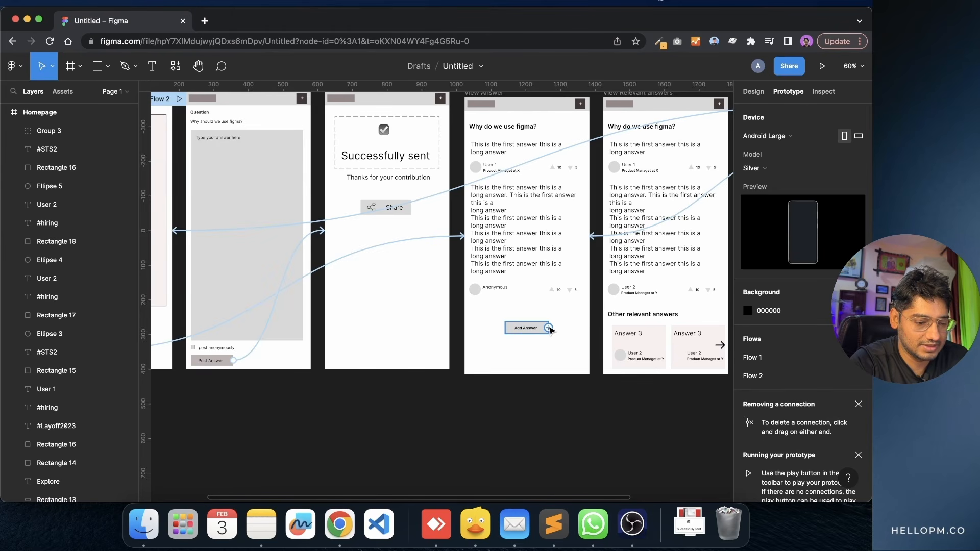
left_click(547, 329)
left_click_drag(548, 328, 308, 331)
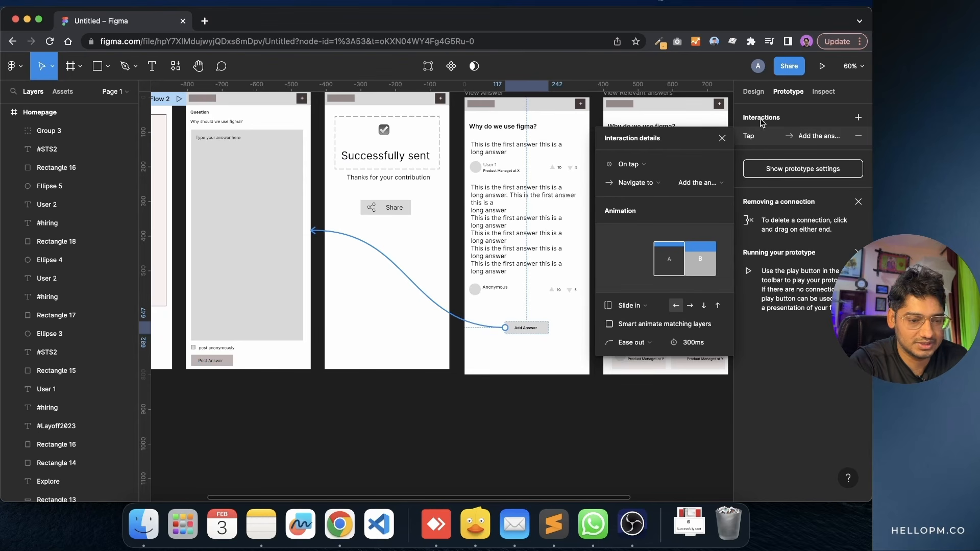
left_click(721, 138)
- Look over all frames from Ask a question to Homepage to review the order of the prototype's screens
scroll(555, 201, "left", 2)
scroll(555, 201, "up", 1)
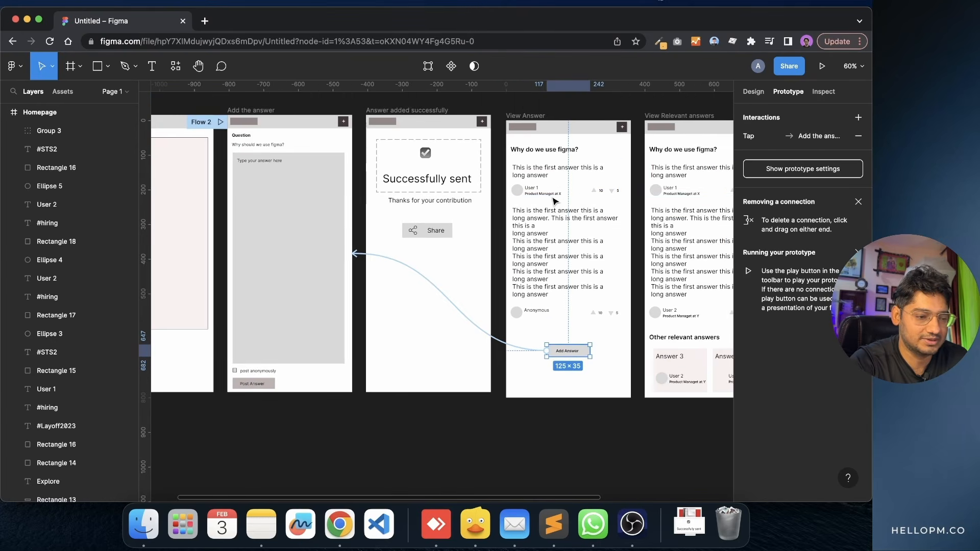
scroll(555, 201, "down", 5)
scroll(564, 177, "down", 1)
scroll(563, 177, "right", 1)
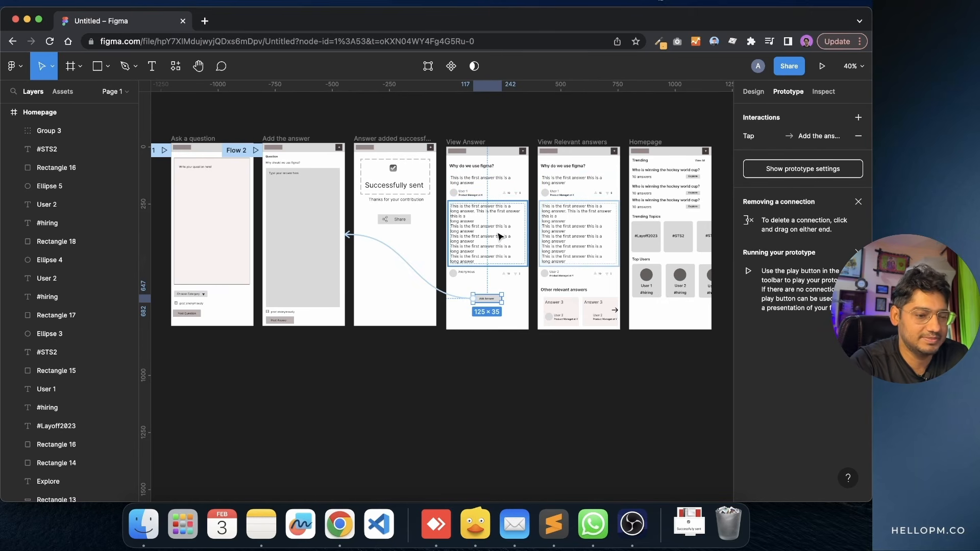
scroll(662, 140, "right", 3)
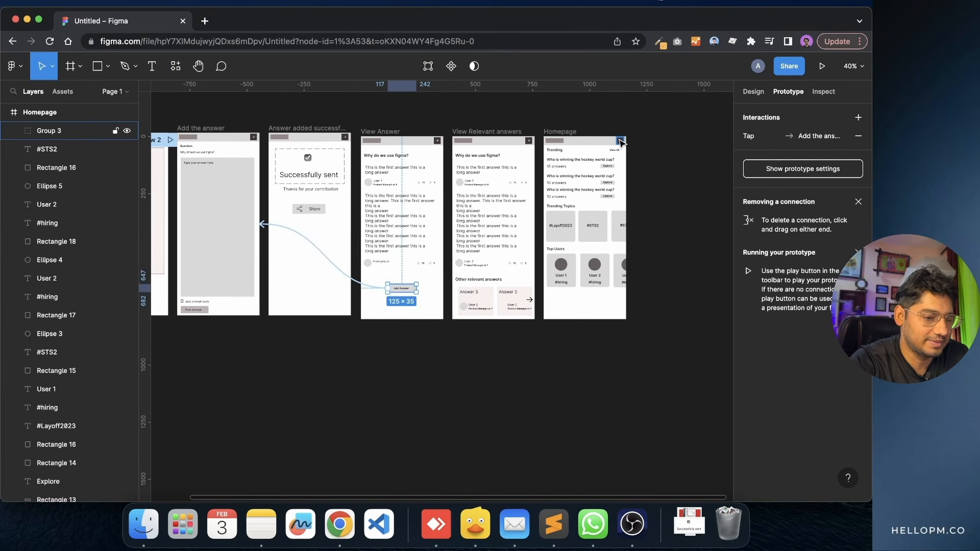
scroll(479, 196, "left", 5)
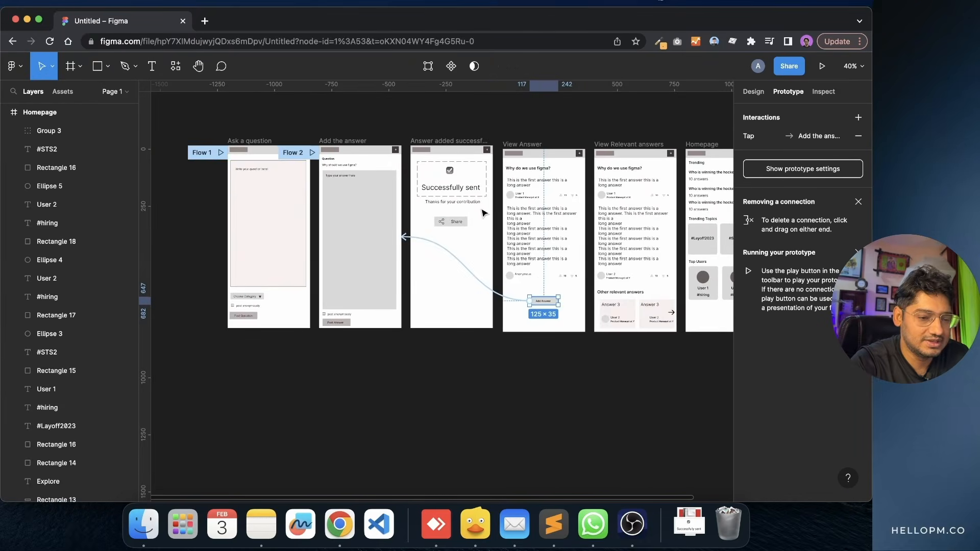
scroll(487, 209, "right", 4)
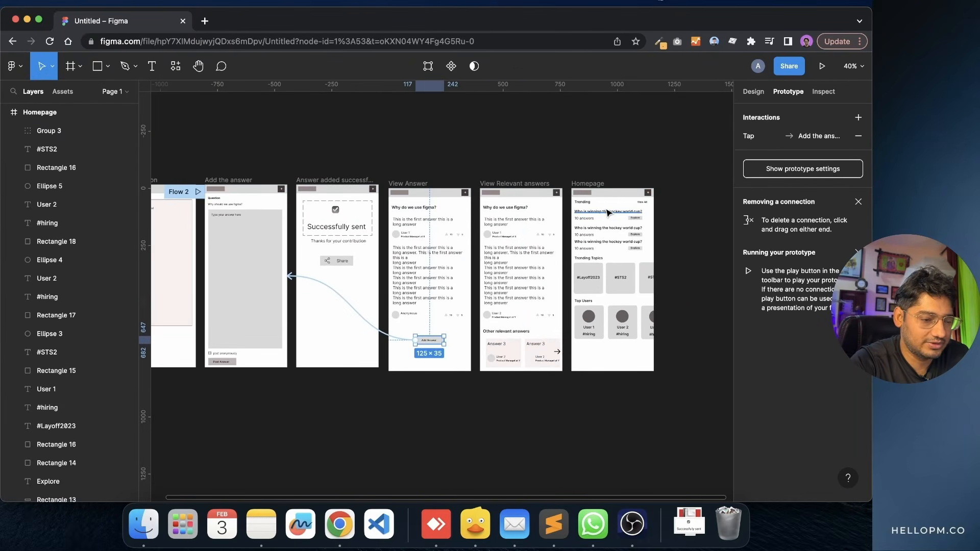
scroll(607, 212, "left", 2)
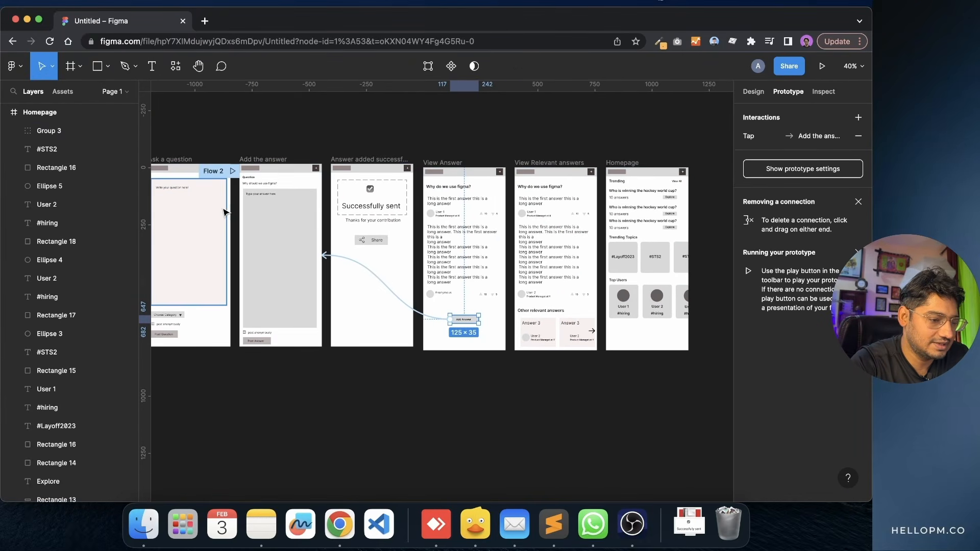
scroll(224, 212, "left", 3)
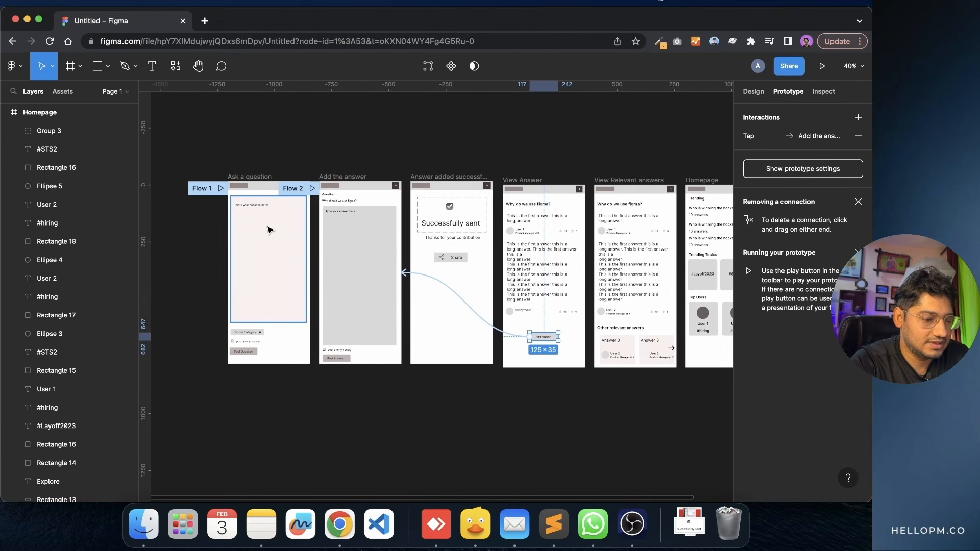
scroll(267, 228, "right", 4)
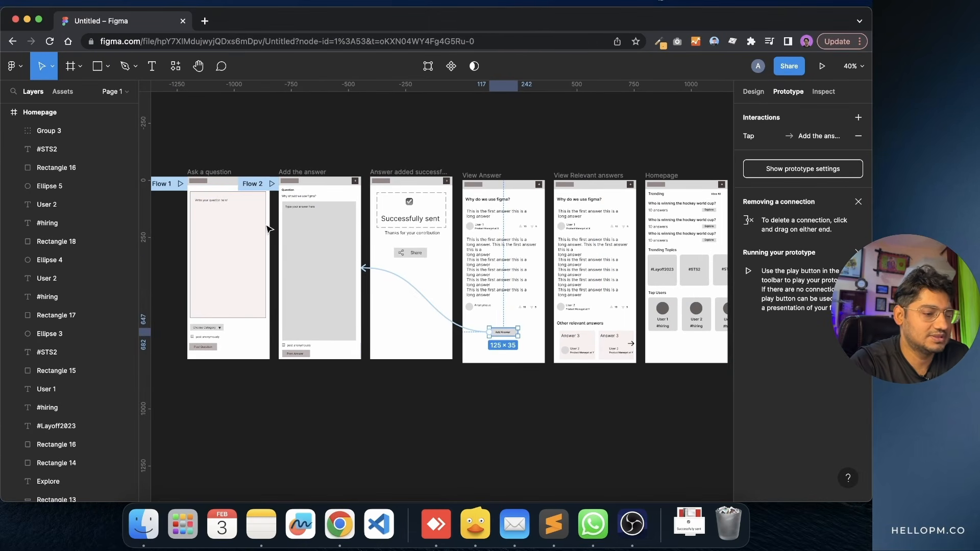
scroll(267, 227, "down", 4)
scroll(267, 227, "left", 3)
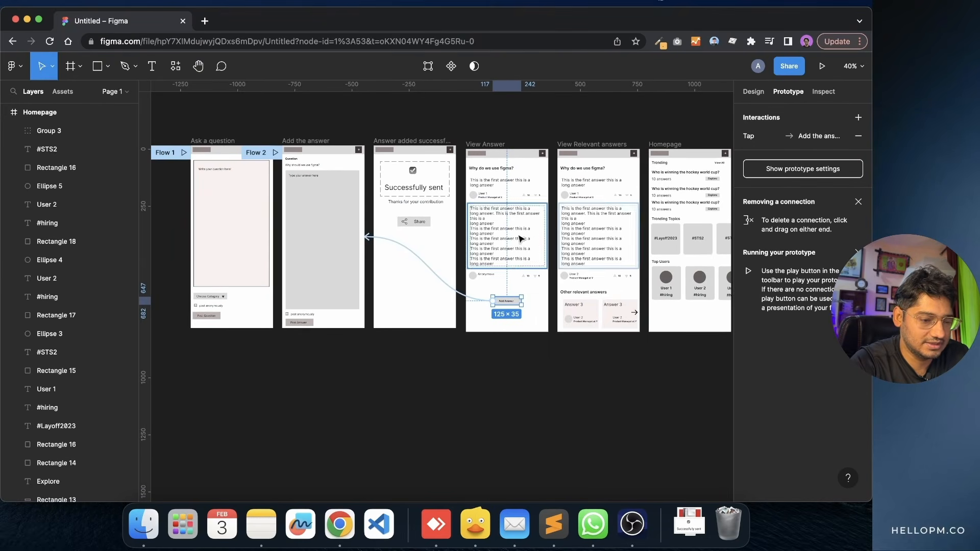
scroll(501, 186, "up", 2)
scroll(500, 186, "right", 2)
scroll(502, 185, "right", 3)
scroll(501, 186, "down", 1)
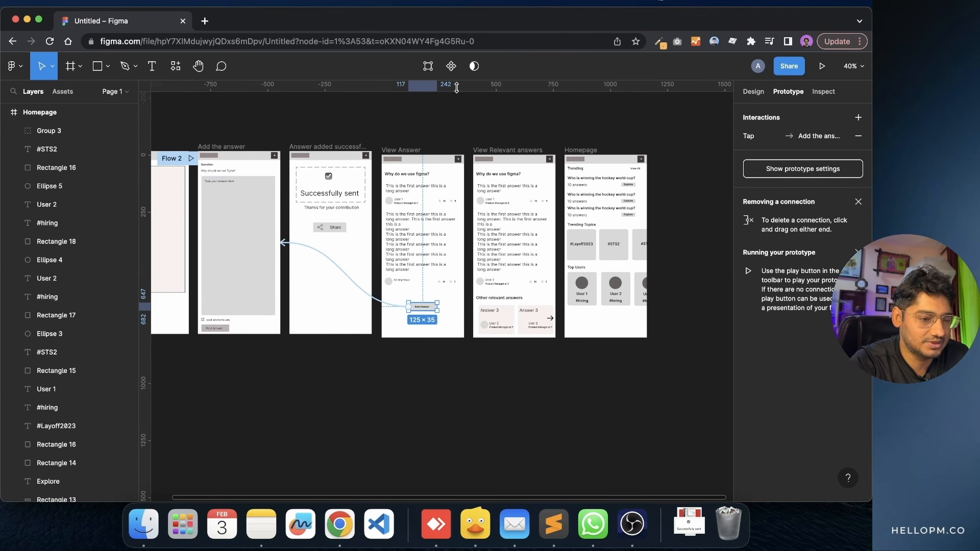
- Clear the selection, switch the browser window to full screen and present the prototype
left_click(625, 119)
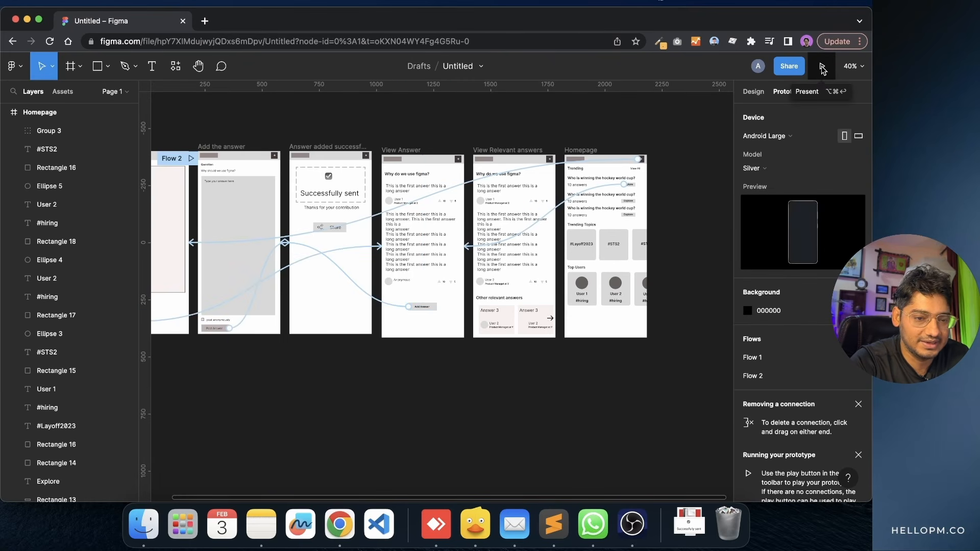
left_click(39, 20)
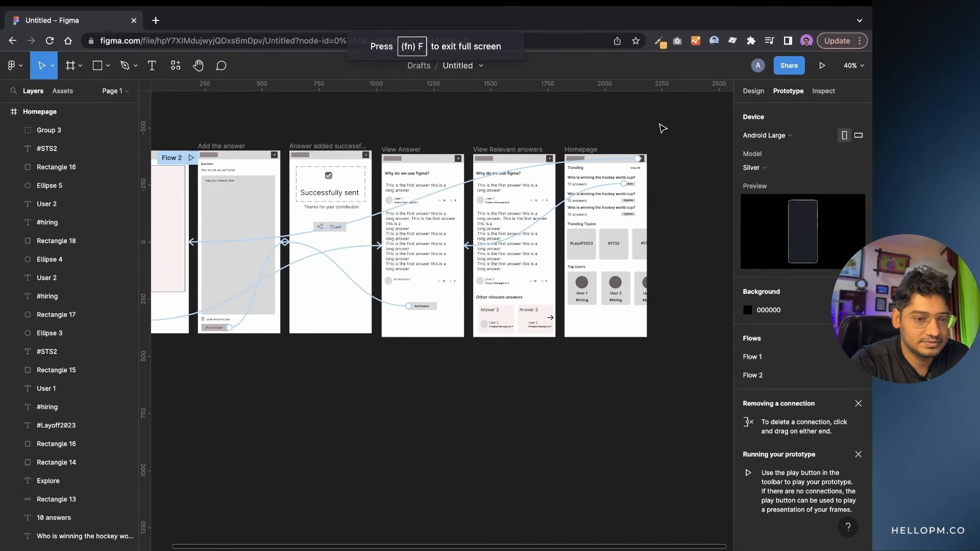
left_click(821, 67)
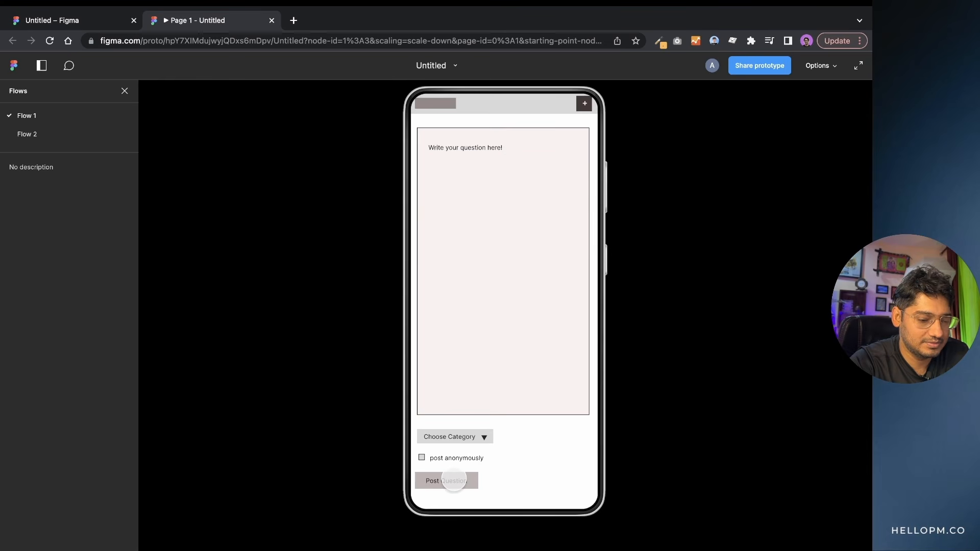
- Test Flow 1 by posting the question, adding an answer and posting it, then step back one screen and post the answer again
left_click(455, 483)
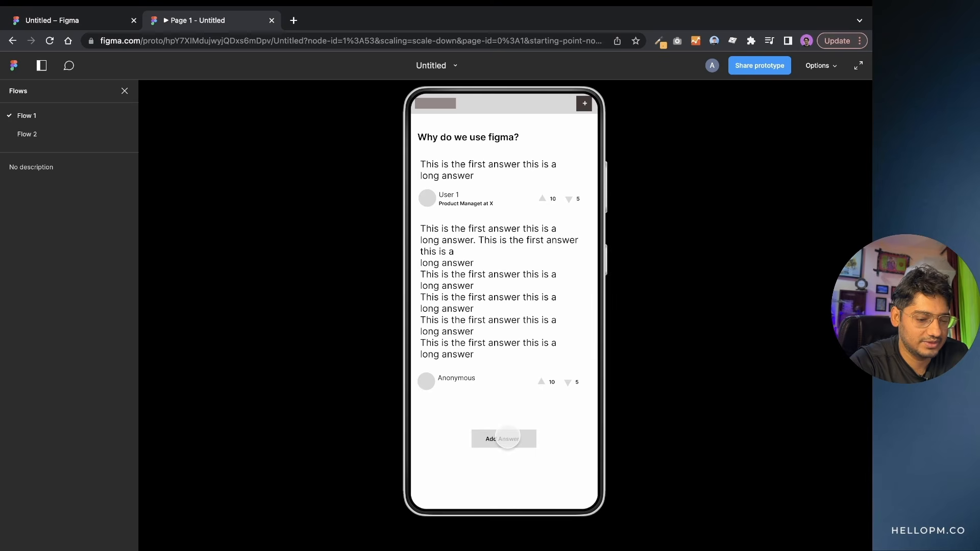
left_click(507, 438)
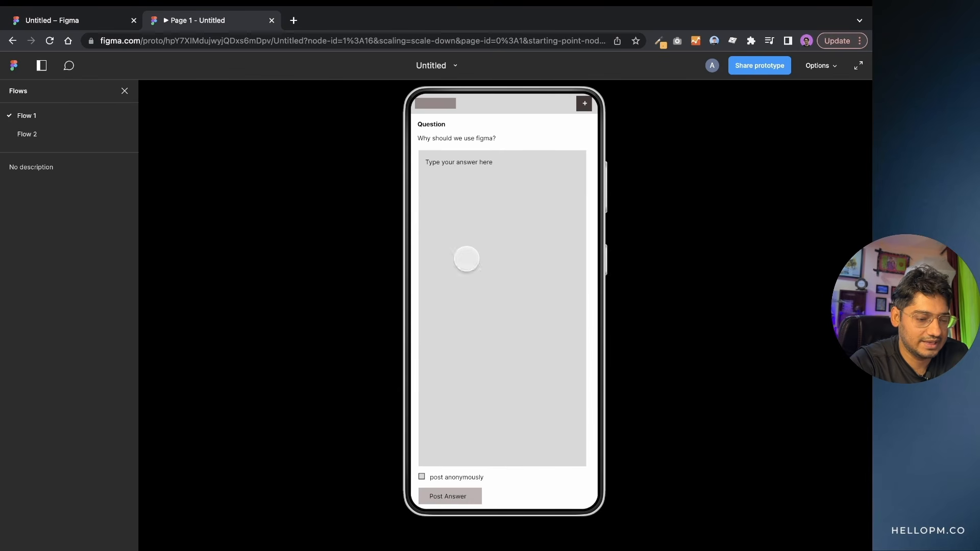
left_click(451, 496)
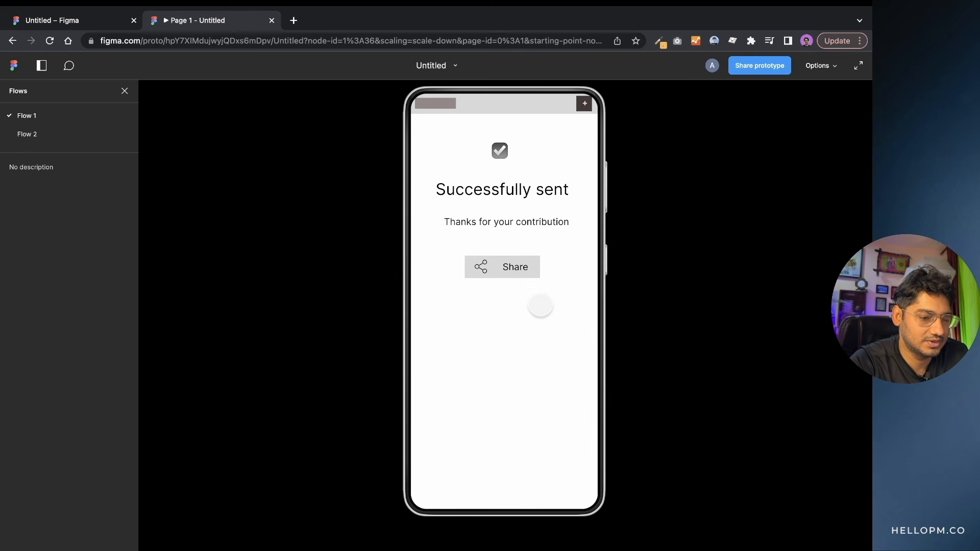
key("Left")
left_click(459, 496)
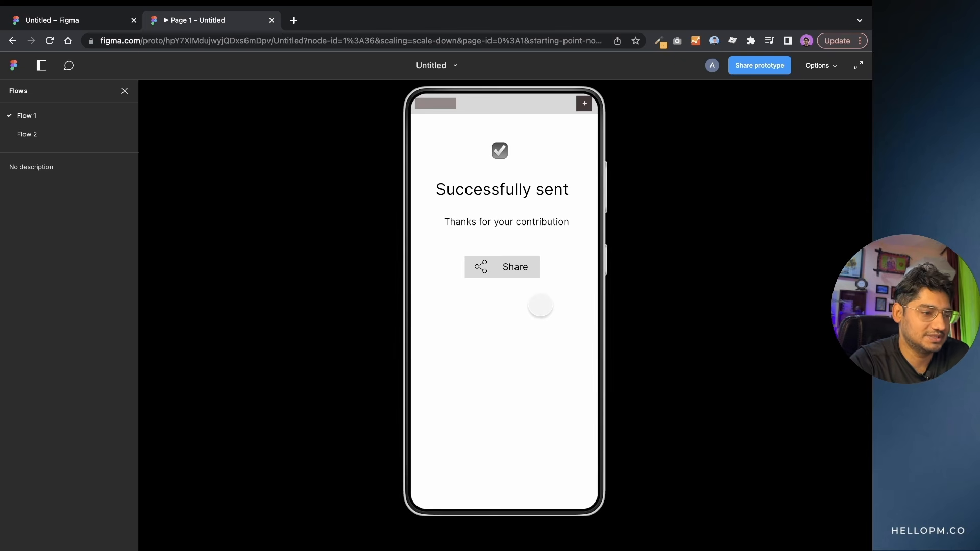
- Return to the design file and add a flow starting point to the Homepage frame
left_click(102, 24)
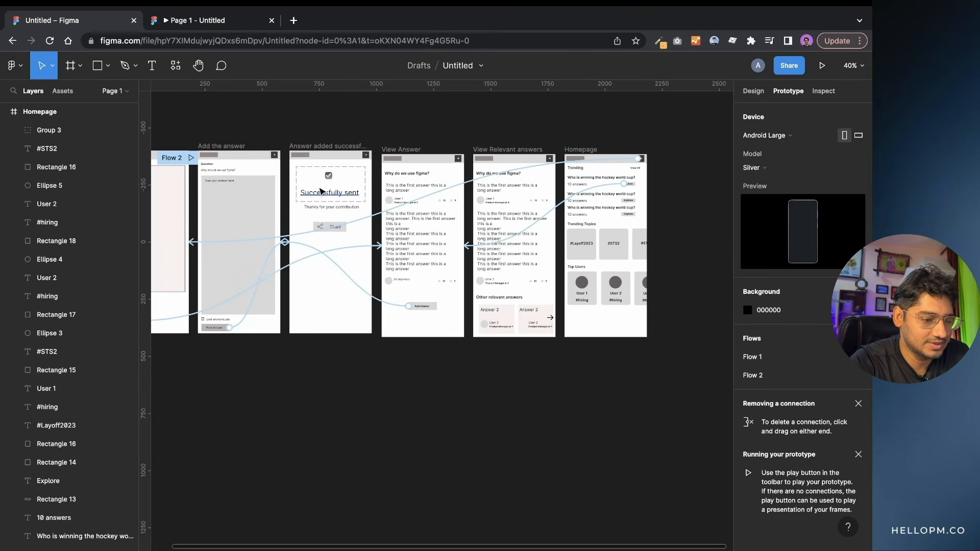
scroll(320, 191, "left", 6)
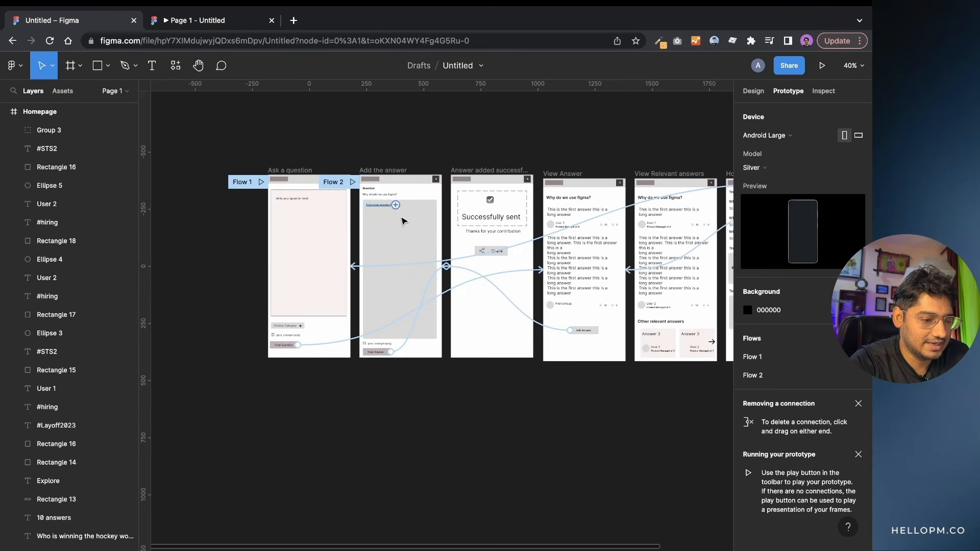
scroll(393, 206, "right", 8)
left_click(541, 173)
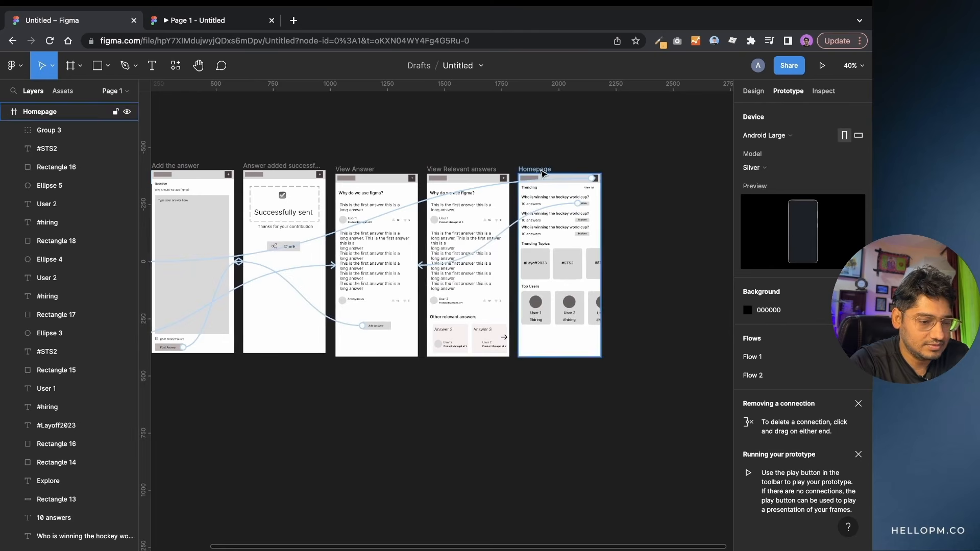
left_click(542, 174)
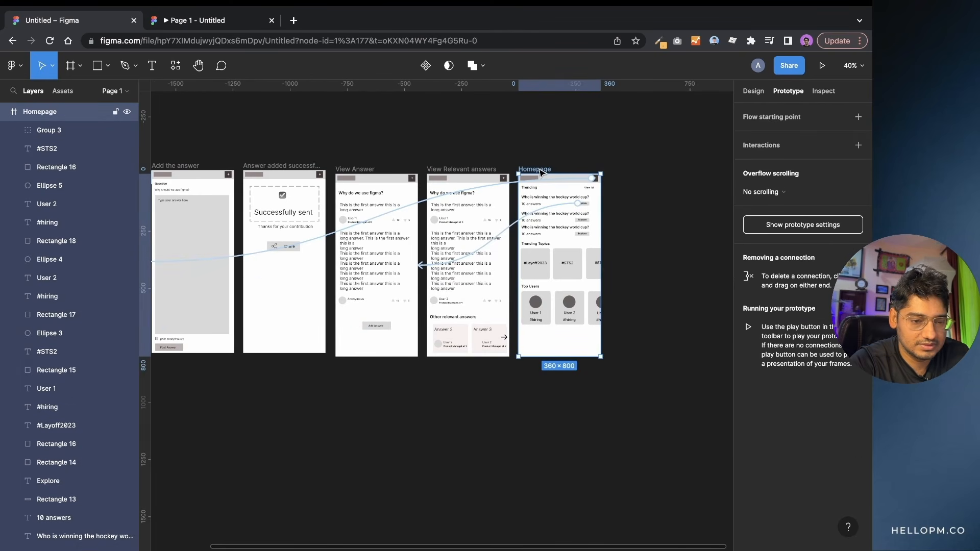
left_click(858, 117)
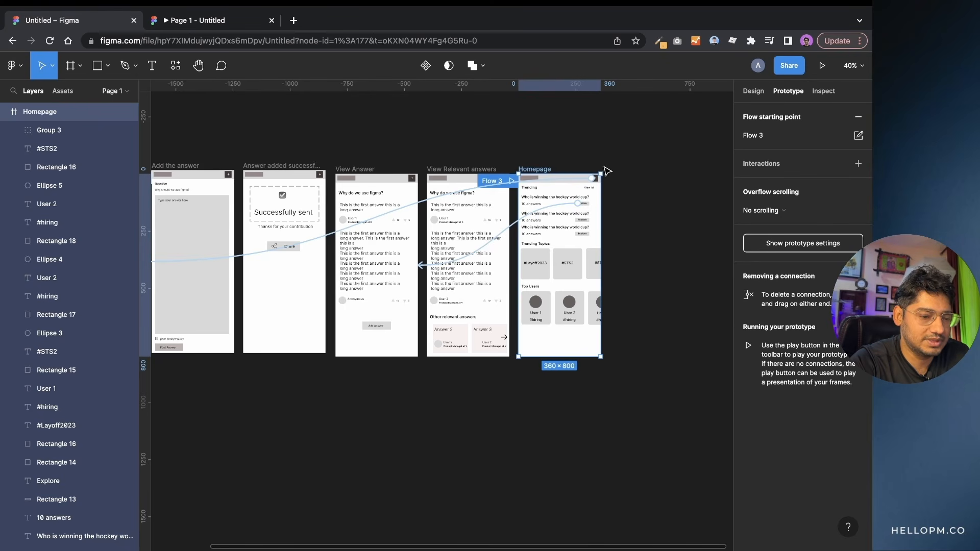
- Present the prototype from Homepage, explore the first trending question, restart the flow and open the question form with the plus button
left_click(823, 67)
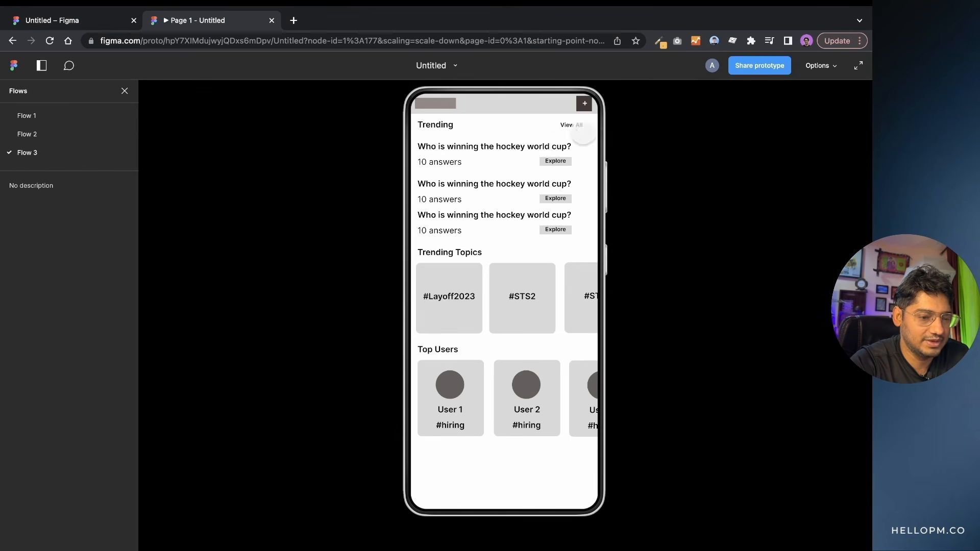
left_click(557, 163)
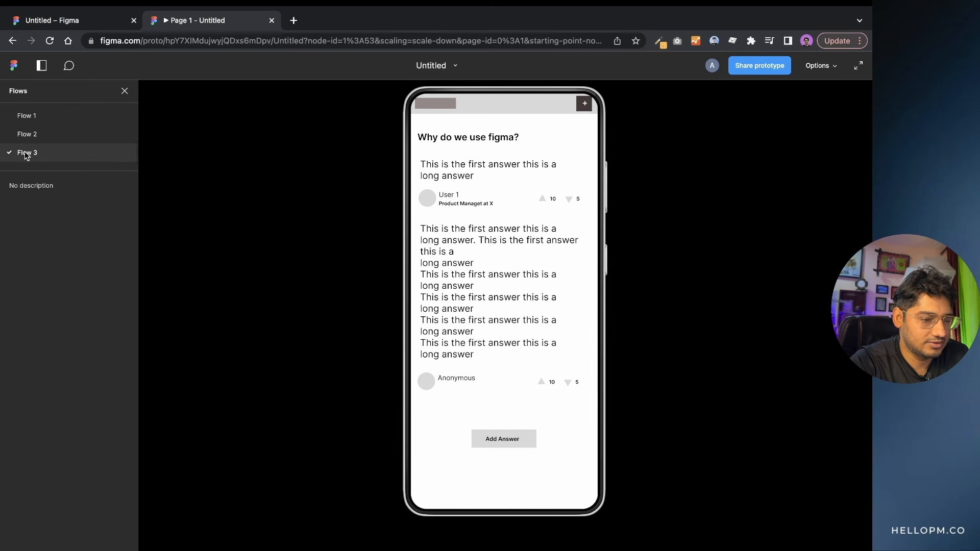
left_click(175, 41)
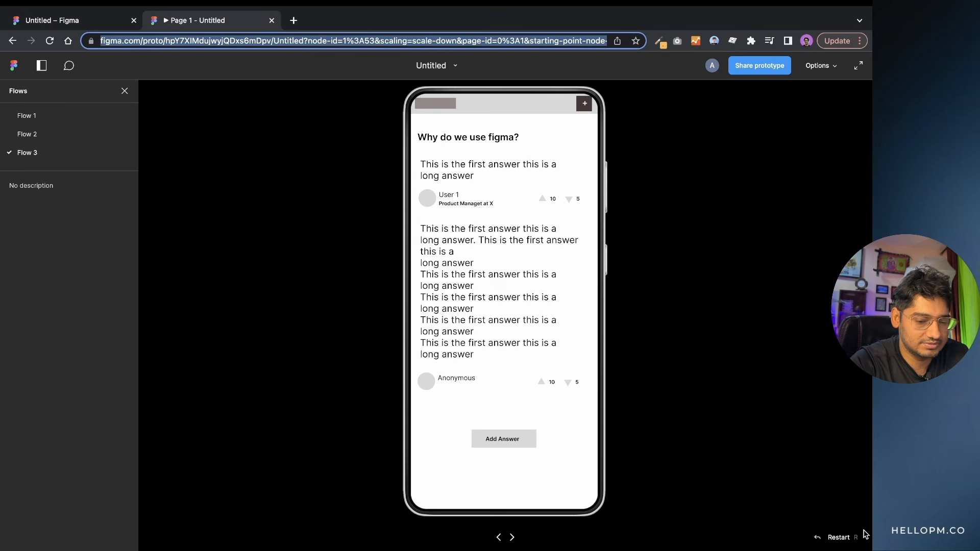
left_click(838, 539)
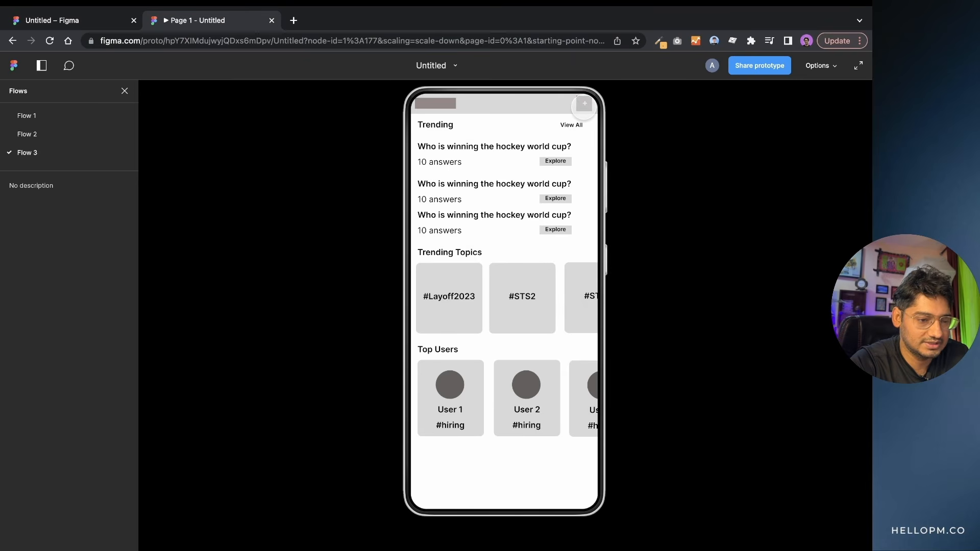
left_click(583, 102)
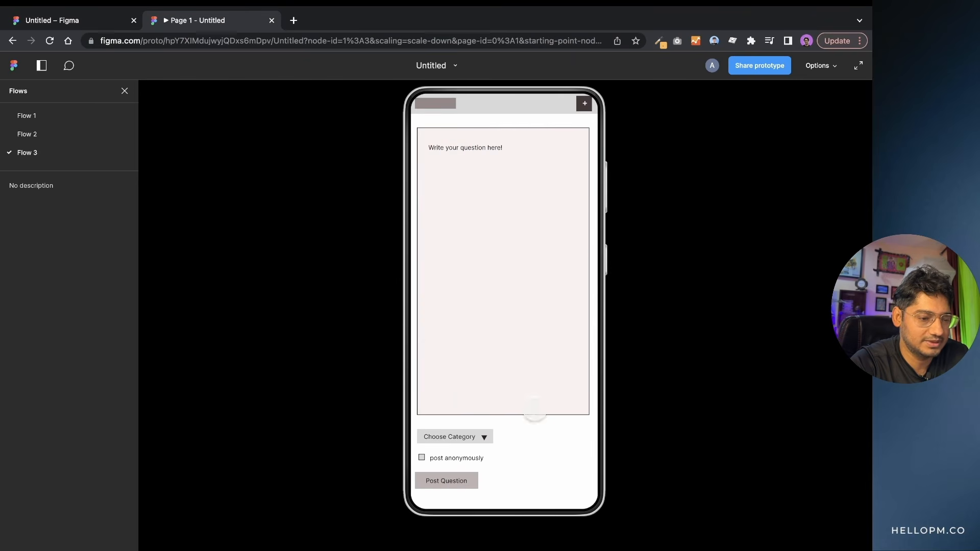